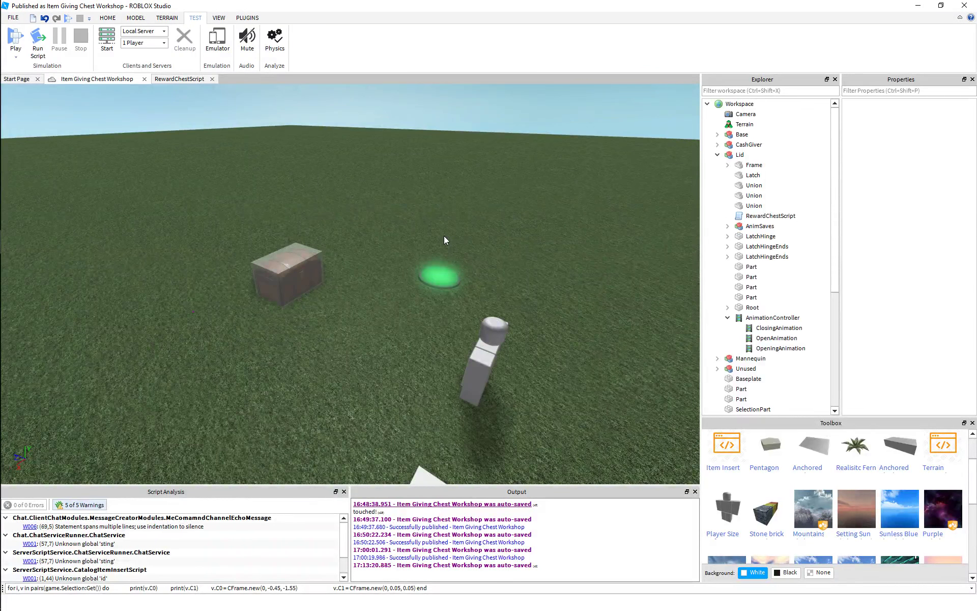
# Step: Fly the camera in and out around the treasure chest, viewing it from higher up
pyautogui.press('w')
pyautogui.press('a')
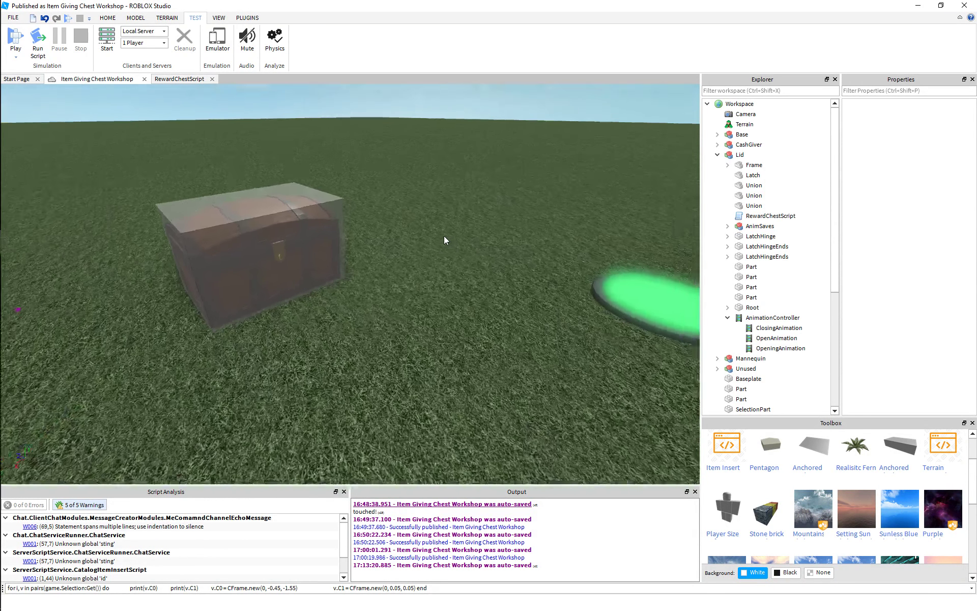
pyautogui.moveTo(444, 239); pyautogui.dragTo(444, 239, button='right')
pyautogui.press('w')
pyautogui.press('s')
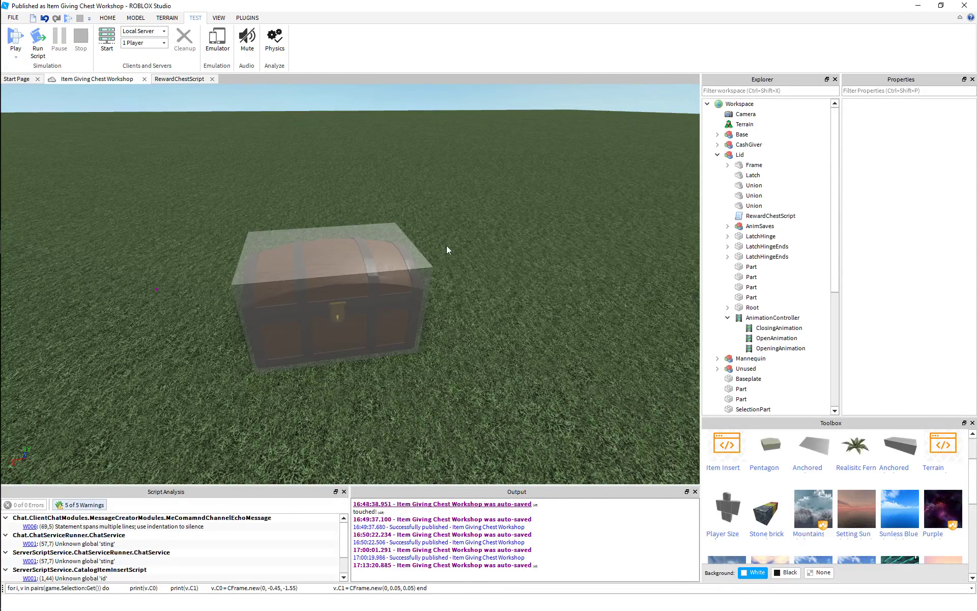
pyautogui.moveTo(447, 245); pyautogui.dragTo(447, 245, button='right')
pyautogui.press('w')
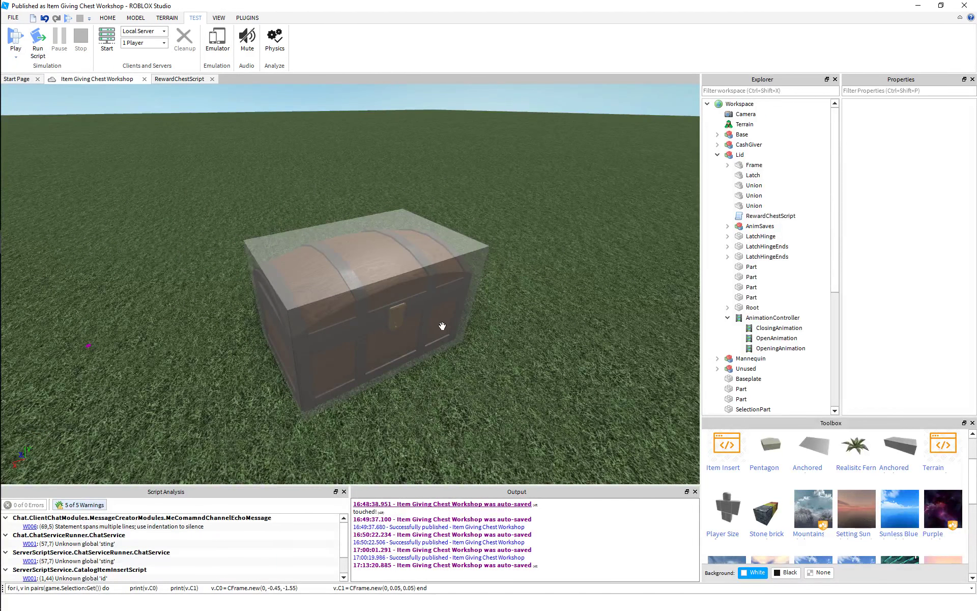
pyautogui.press('s')
# Step: Orbit the camera to inspect the chest's side, then switch to GIMP
pyautogui.moveTo(443, 327); pyautogui.dragTo(443, 327, button='right')
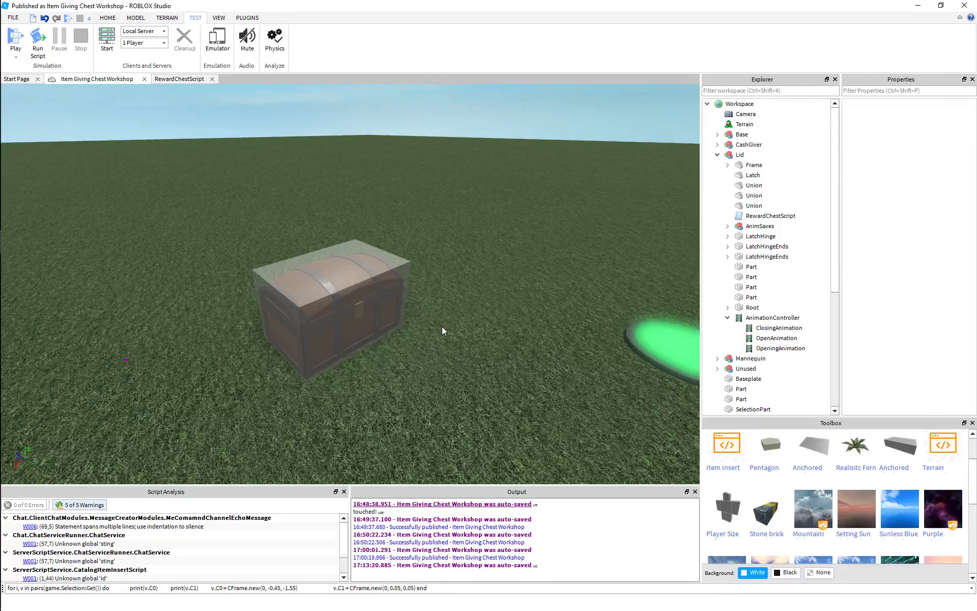
pyautogui.moveTo(441, 329); pyautogui.dragTo(442, 330, button='right')
pyautogui.scroll(10, 442, 326)
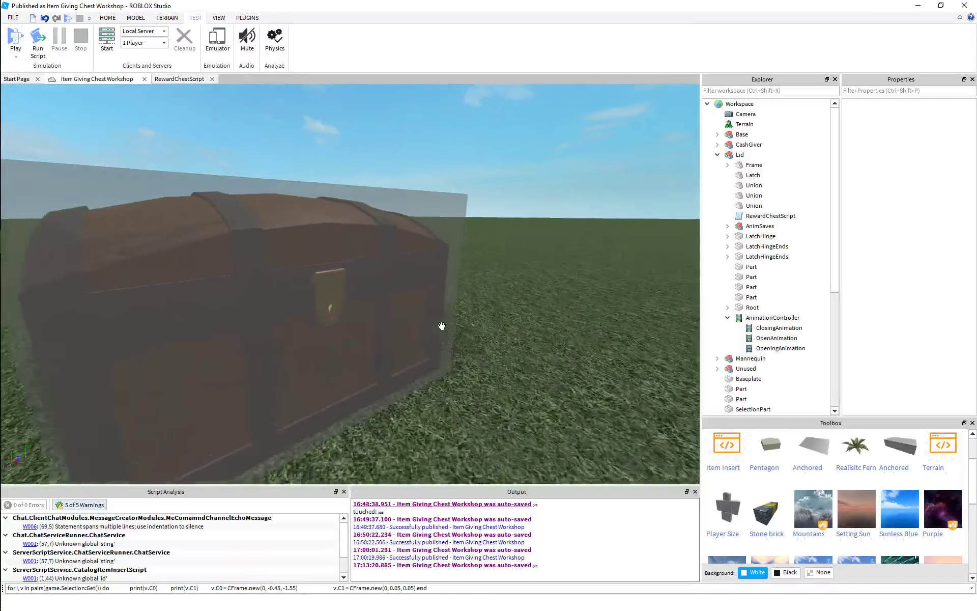
pyautogui.scroll(-10, 441, 326)
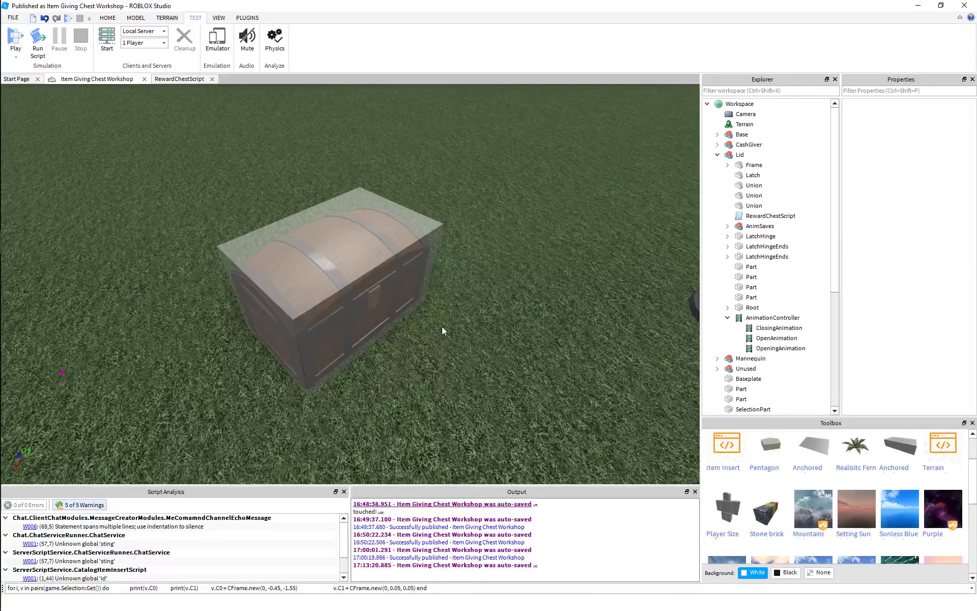
pyautogui.moveTo(442, 328); pyautogui.dragTo(443, 326, button='right')
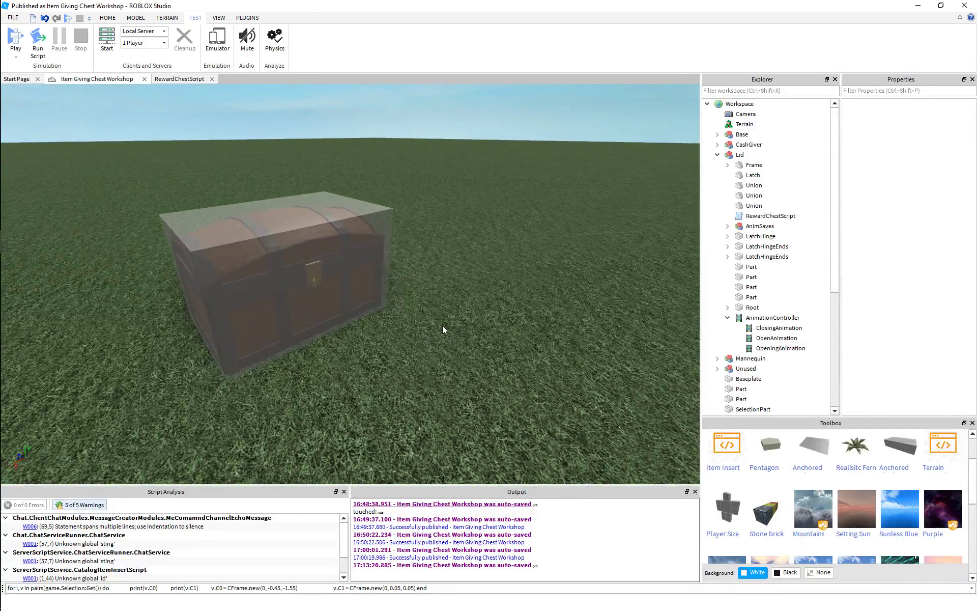
pyautogui.hotkey('alt', 'Tab')
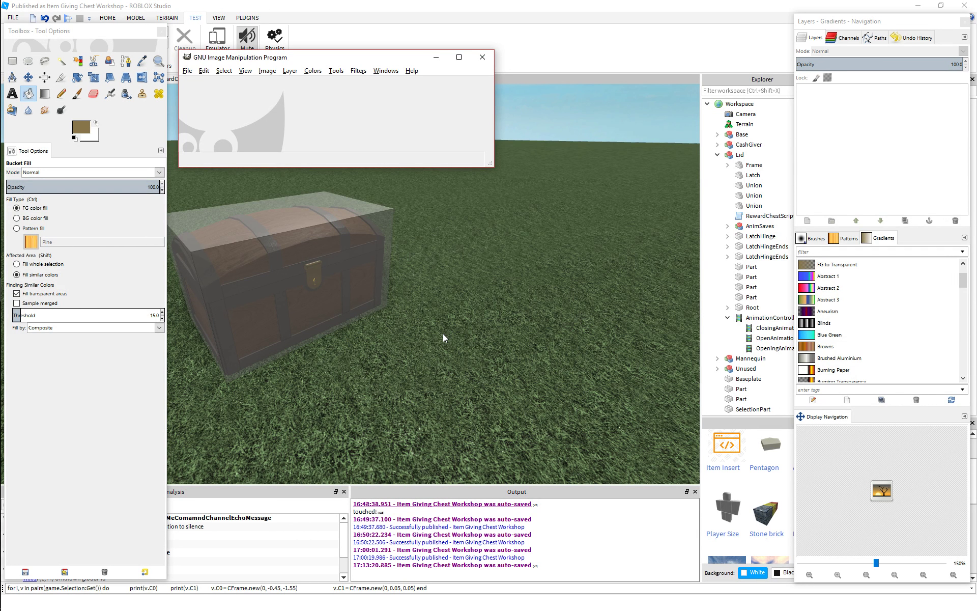
# Step: Create a 640×400 image, enlarge its window, then close it
pyautogui.click(187, 70)
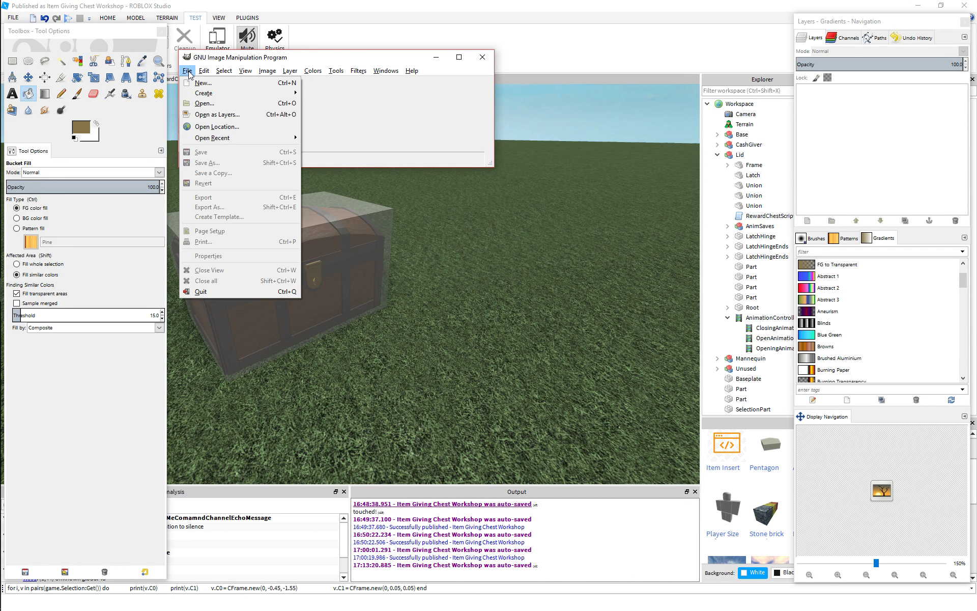
pyautogui.click(221, 85)
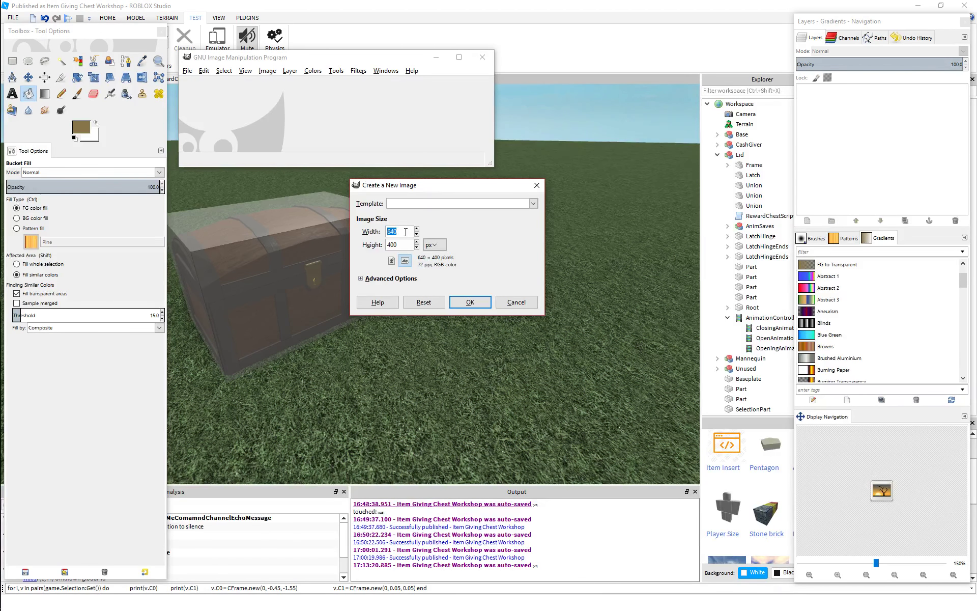
pyautogui.click(470, 302)
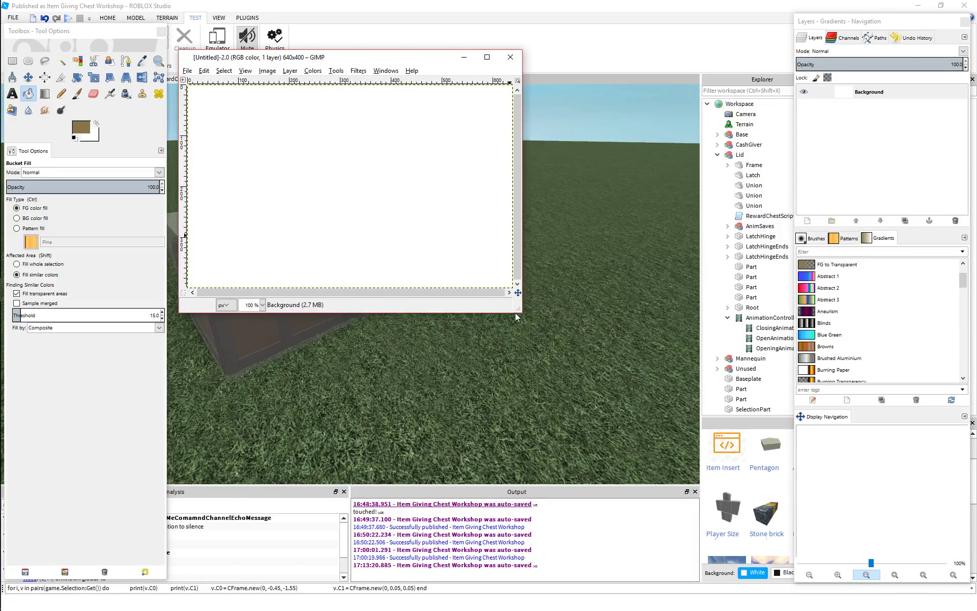
pyautogui.moveTo(523, 318); pyautogui.dragTo(797, 555)
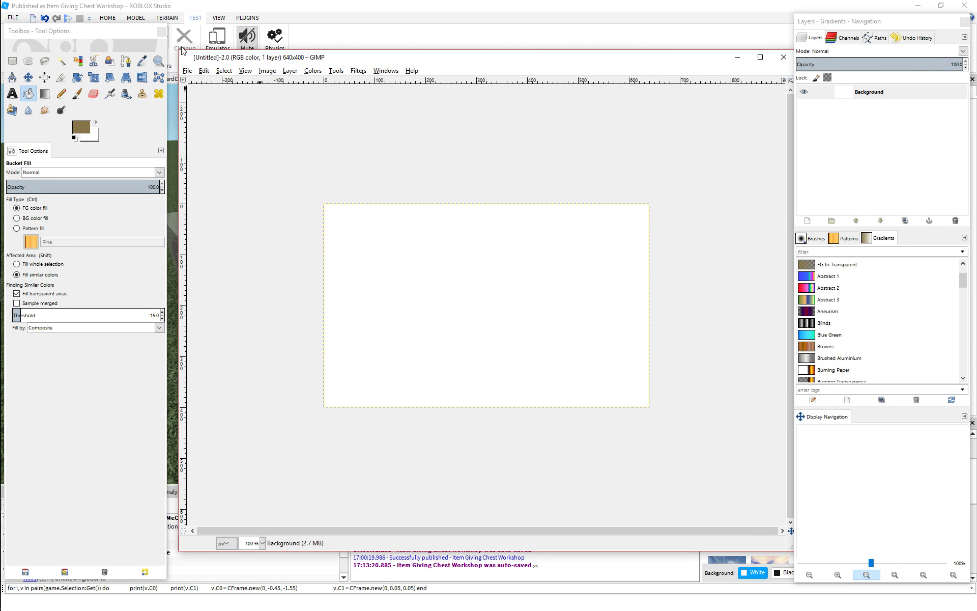
pyautogui.moveTo(181, 51); pyautogui.dragTo(175, 49)
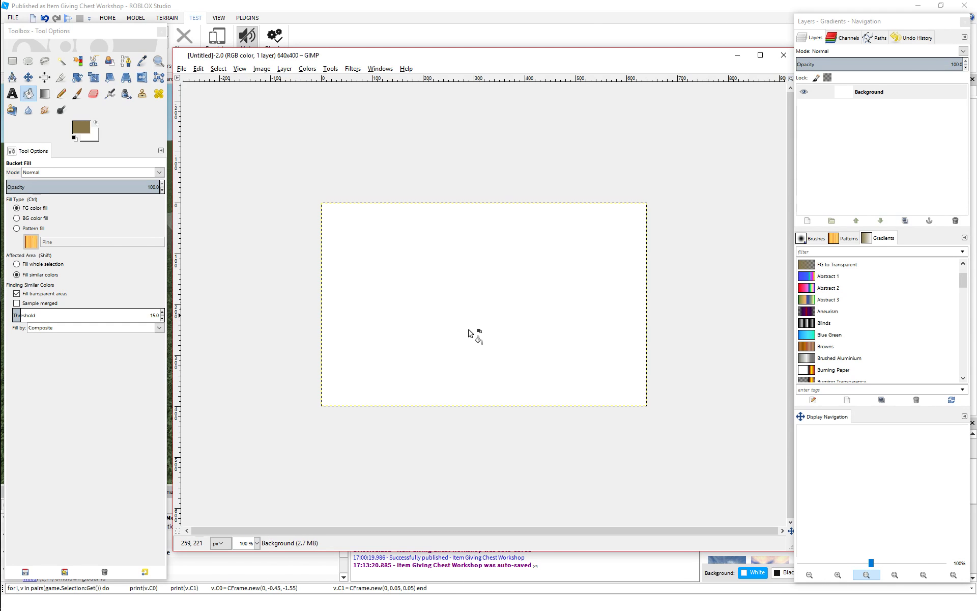
pyautogui.click(783, 55)
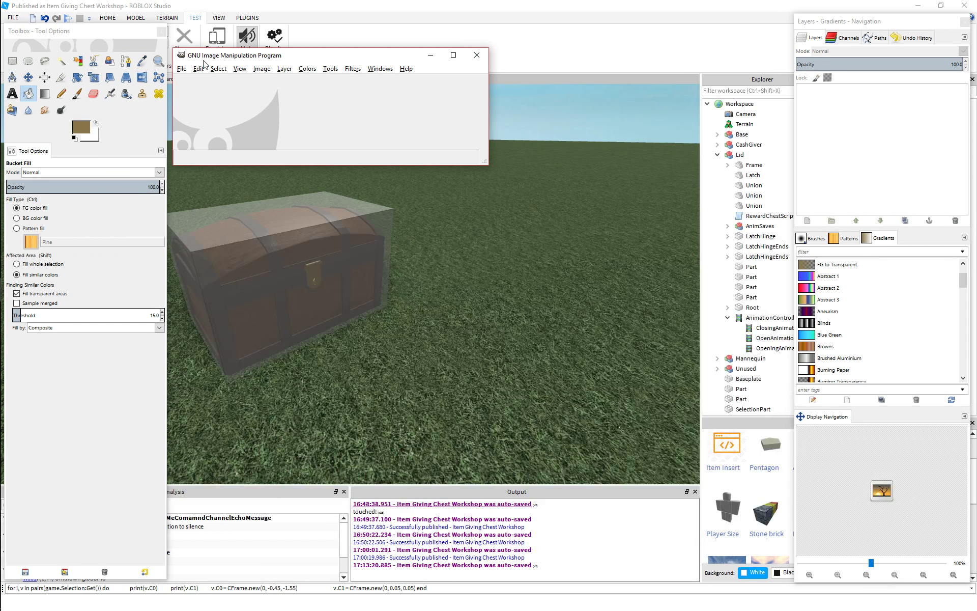
# Step: Create a new blank image 1280 px wide and 800 px high
pyautogui.click(181, 69)
pyautogui.click(207, 82)
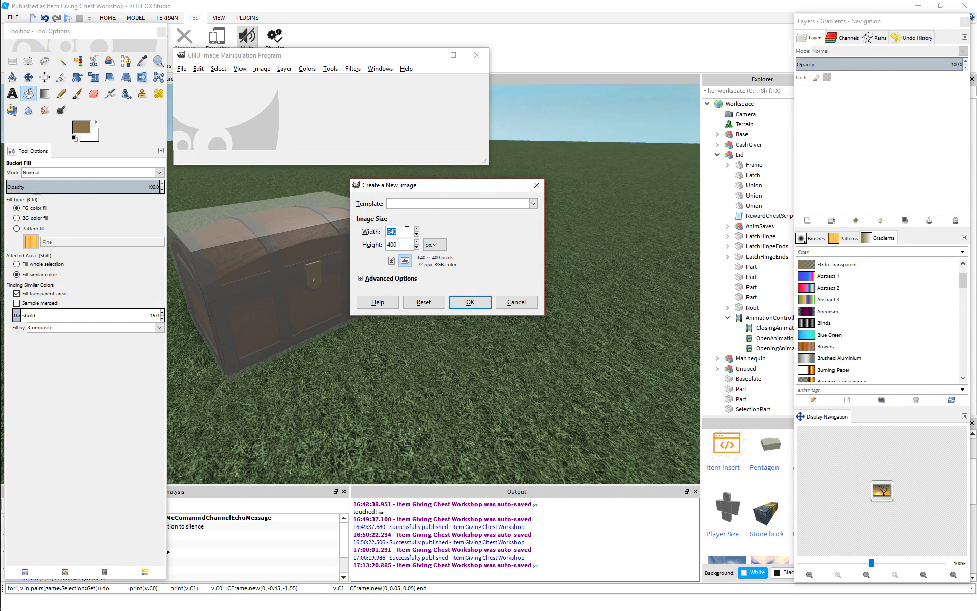
pyautogui.write('1280')
pyautogui.press('Tab')
pyautogui.write('800')
pyautogui.click(469, 302)
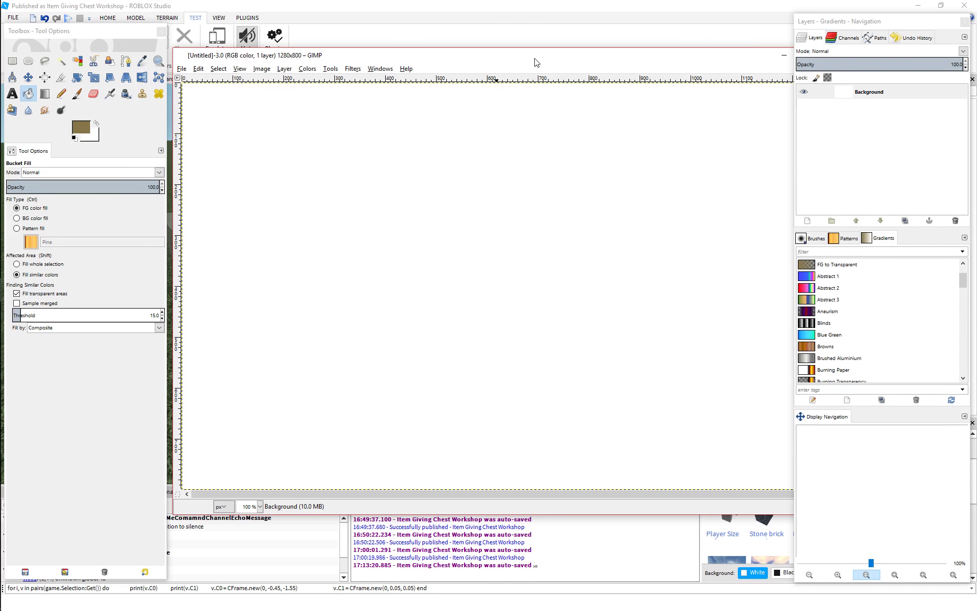
# Step: Rearrange the image window, Layers panel and toolbox so the whole canvas shows
pyautogui.moveTo(536, 57); pyautogui.dragTo(521, 71)
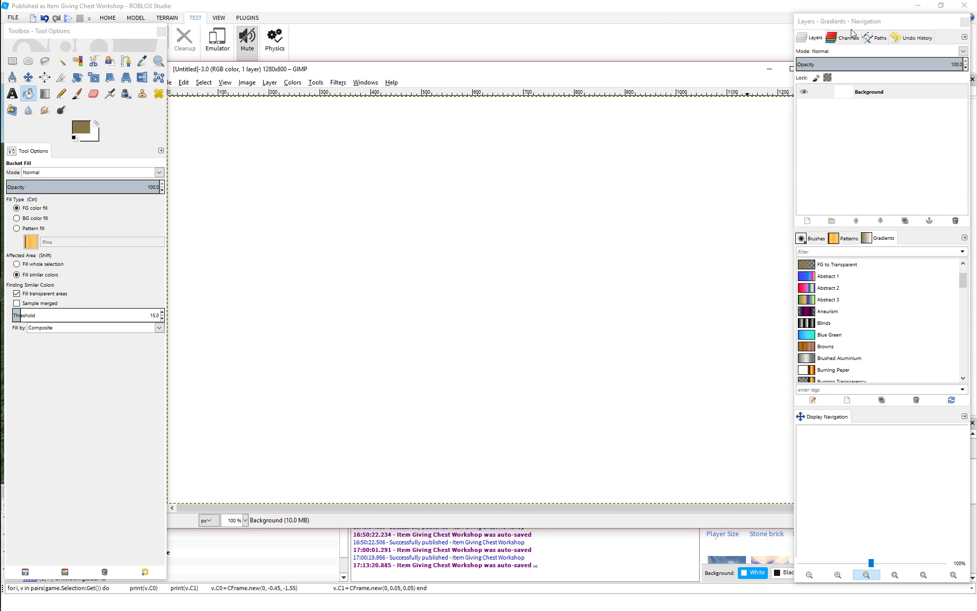
pyautogui.moveTo(852, 22); pyautogui.dragTo(857, 19)
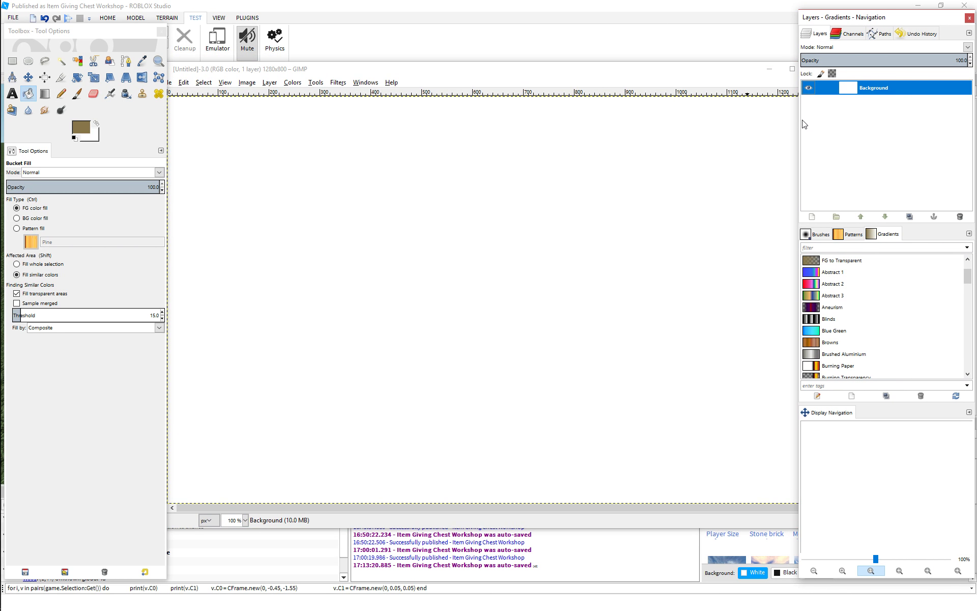
pyautogui.moveTo(797, 133); pyautogui.dragTo(824, 136)
pyautogui.moveTo(130, 31); pyautogui.dragTo(127, 30)
pyautogui.click(313, 77)
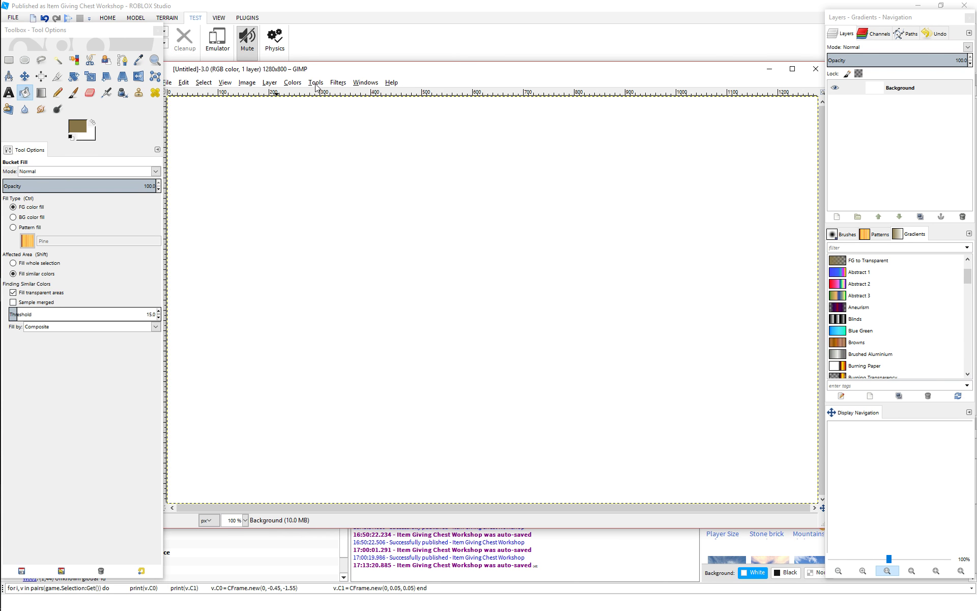
# Step: Add a transparent layer named 'Back' and delete the white Background layer
pyautogui.click(900, 87)
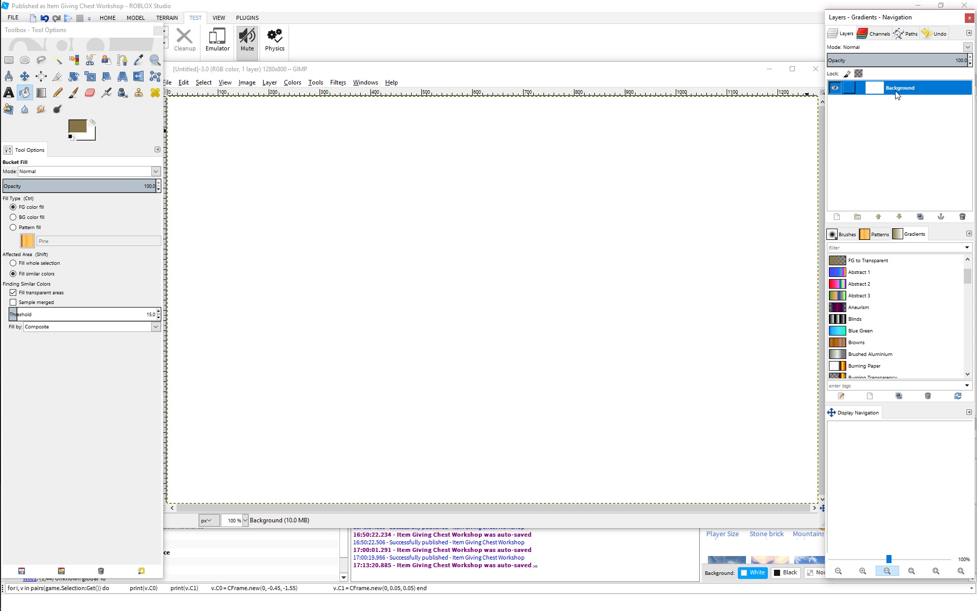
pyautogui.rightClick(883, 116)
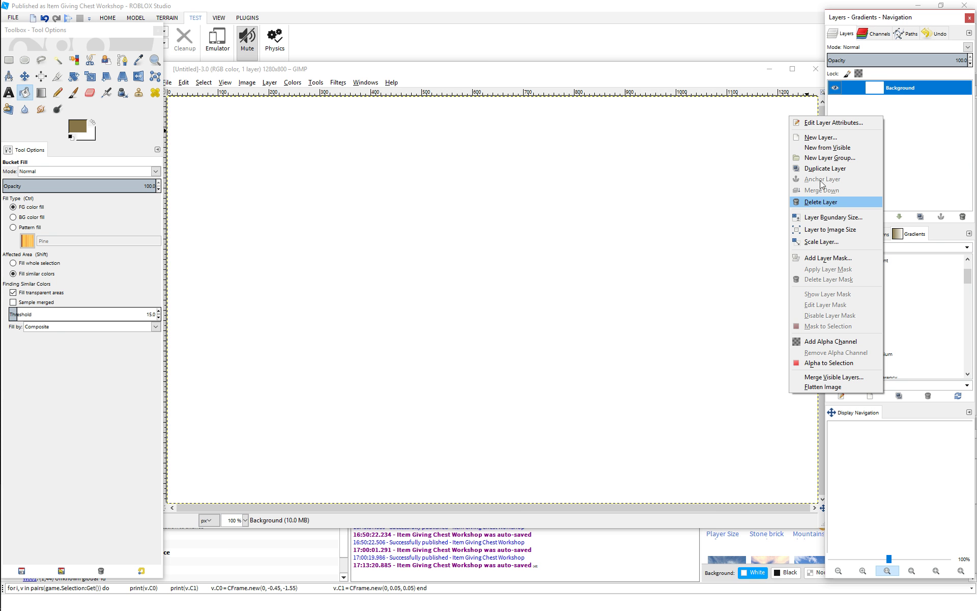
pyautogui.click(820, 137)
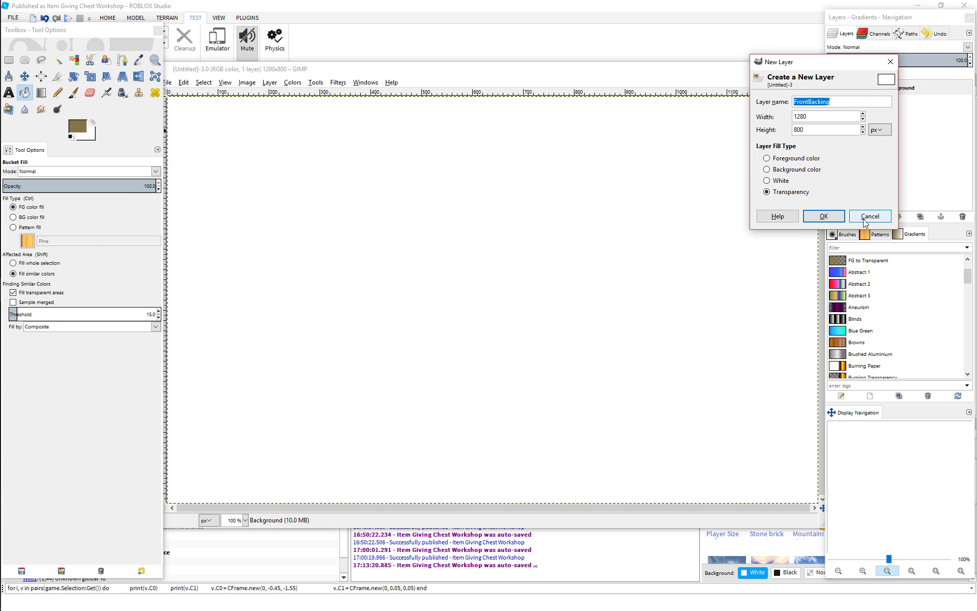
pyautogui.write('Back')
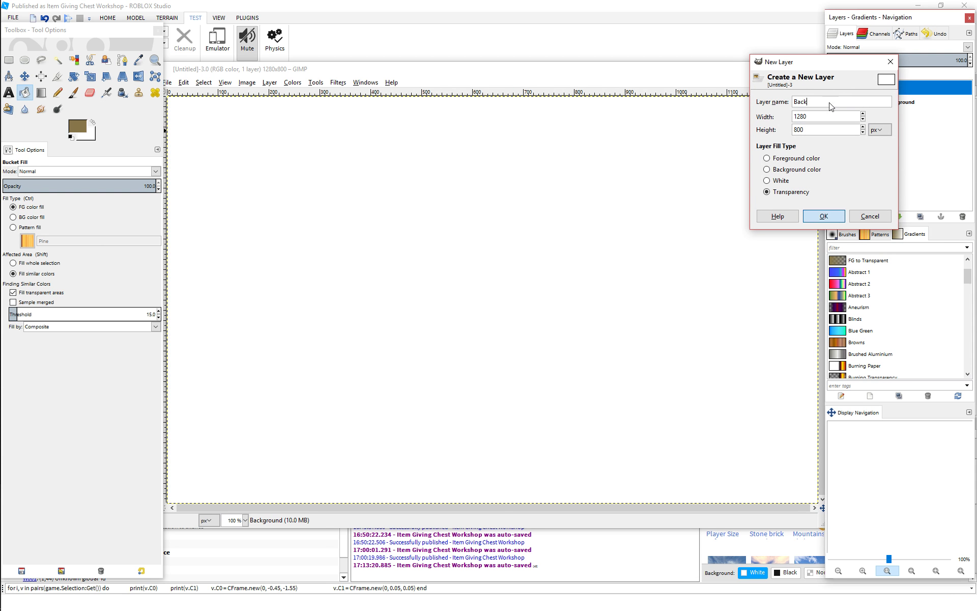
pyautogui.press('Return')
pyautogui.click(883, 106)
pyautogui.rightClick(883, 107)
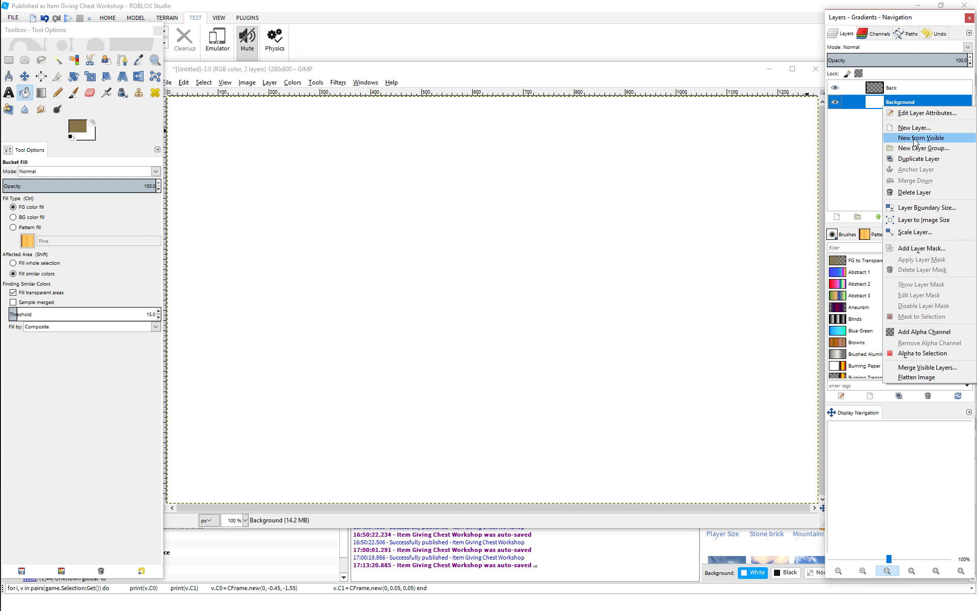
pyautogui.click(915, 193)
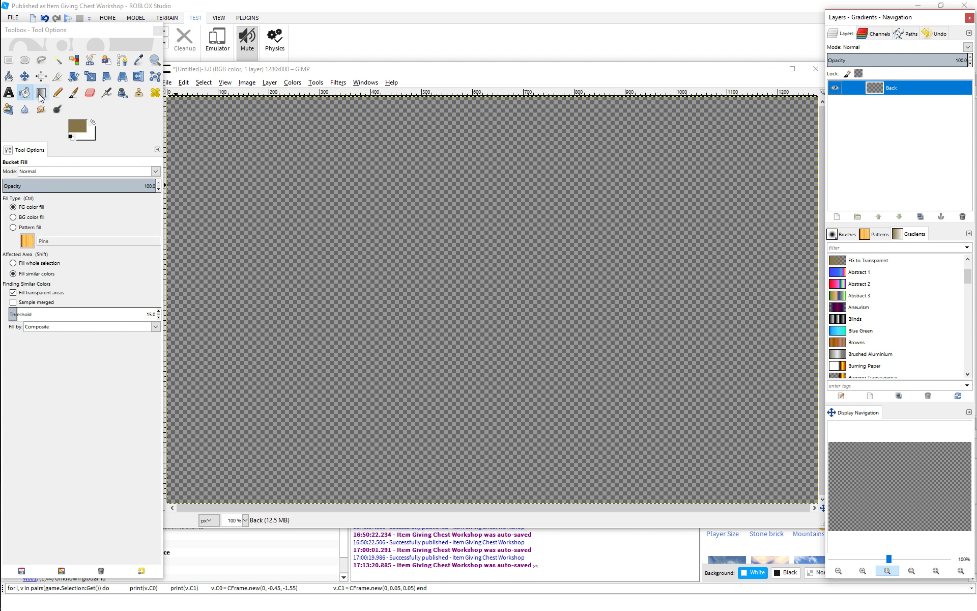
# Step: Trace a Free Select outline along the canvas's top edge with small notches and jags
pyautogui.click(43, 61)
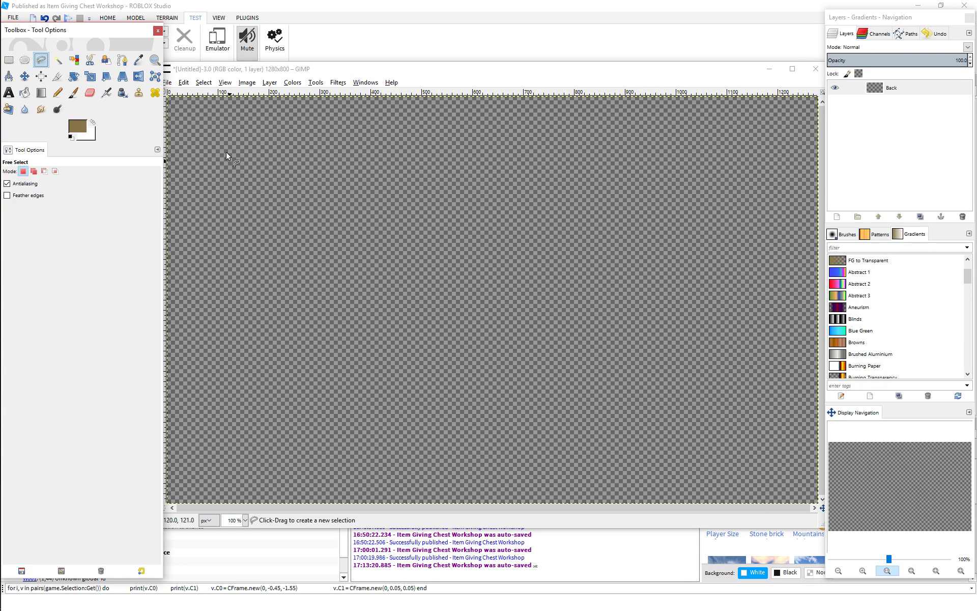
pyautogui.click(173, 100)
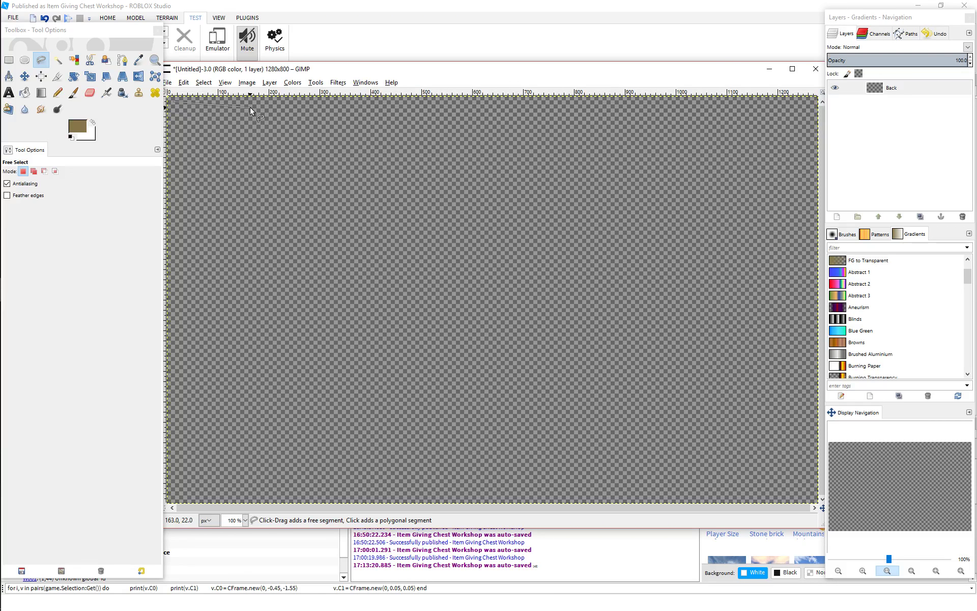
pyautogui.click(266, 104)
pyautogui.click(277, 124)
pyautogui.click(367, 109)
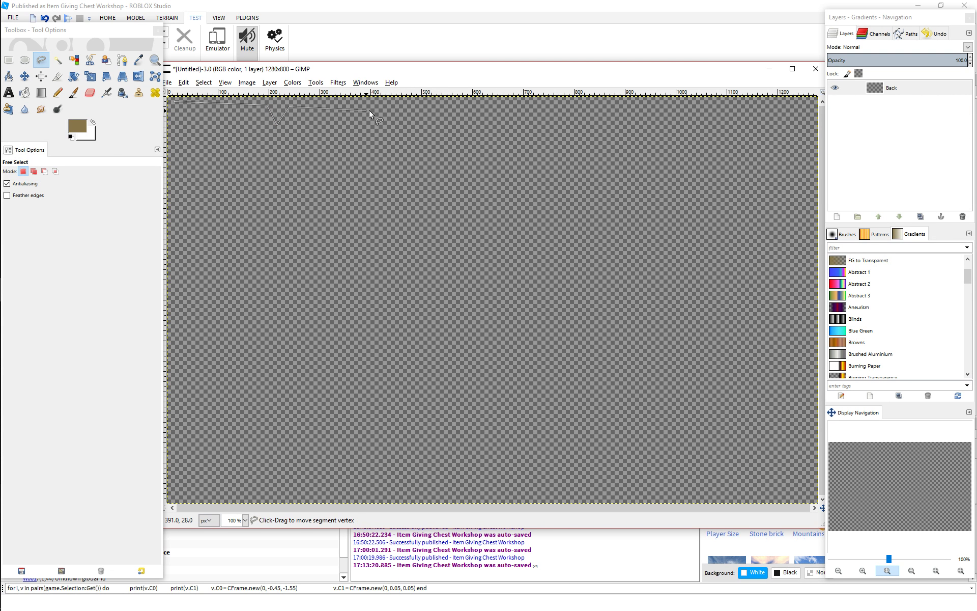
pyautogui.click(480, 117)
pyautogui.click(496, 108)
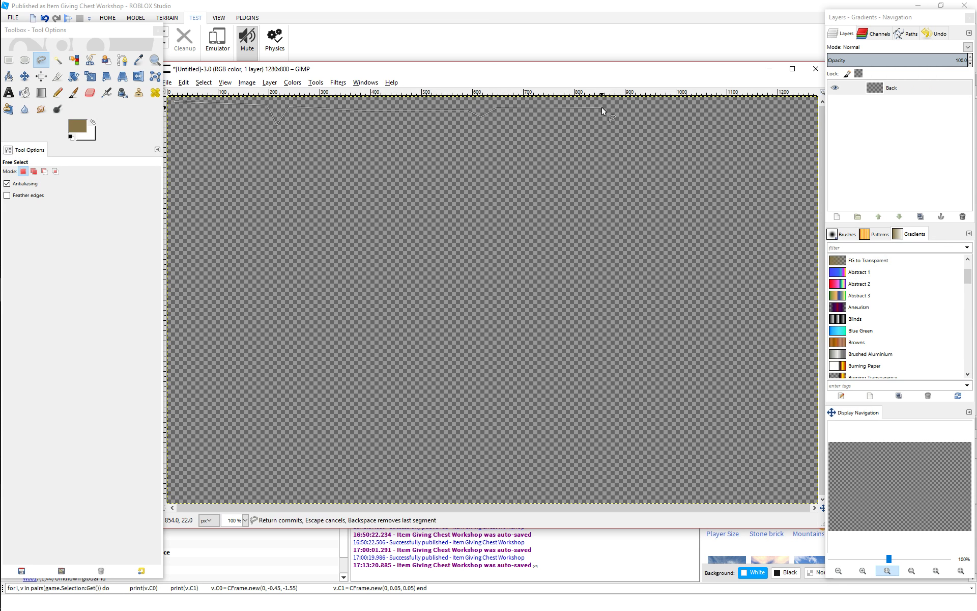
pyautogui.click(524, 108)
pyautogui.click(529, 124)
pyautogui.click(532, 107)
# Step: Continue the outline round the top-right corner, down the right edge onto the bottom
pyautogui.click(685, 109)
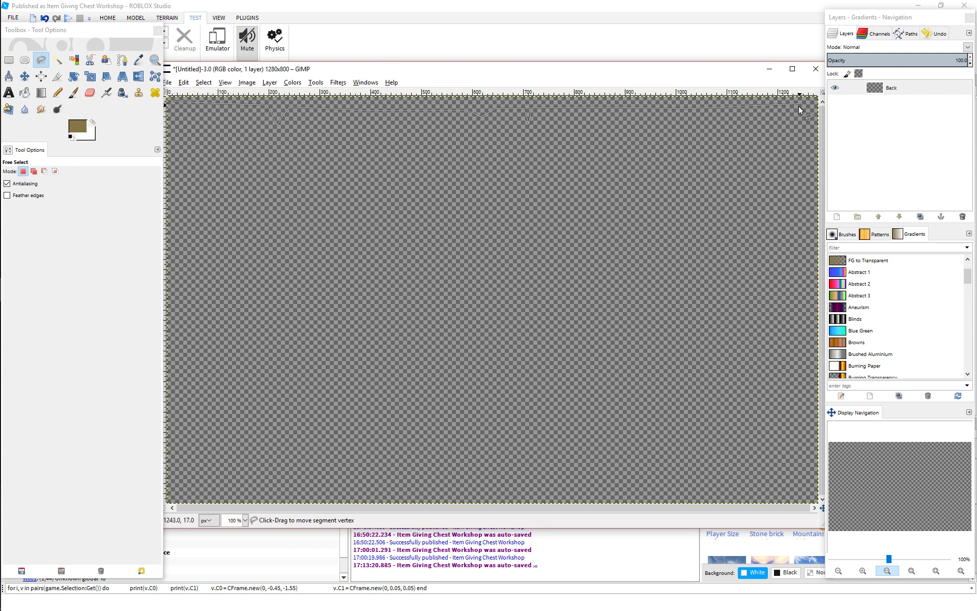
pyautogui.click(794, 136)
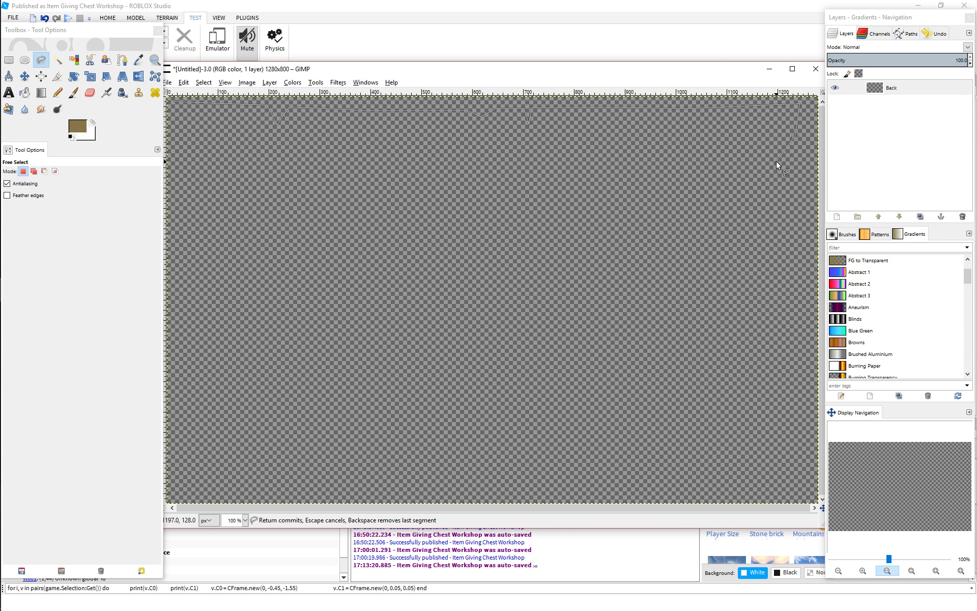
pyautogui.click(798, 176)
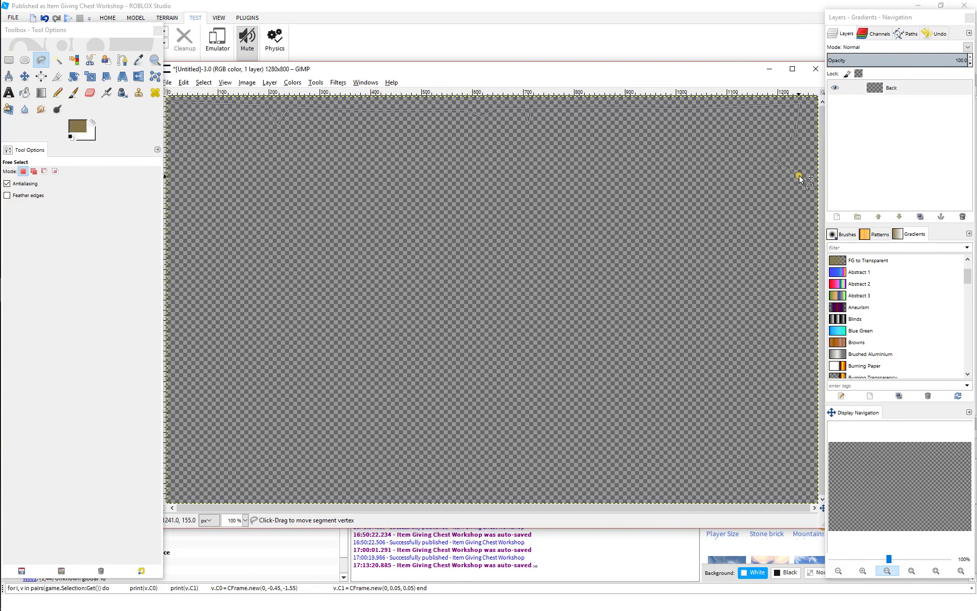
pyautogui.click(794, 259)
pyautogui.click(798, 331)
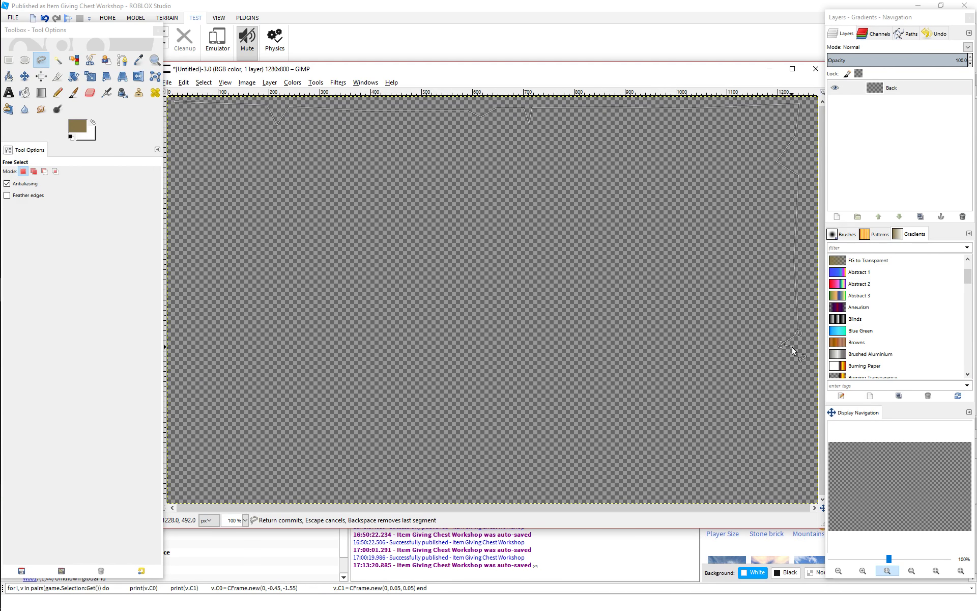
pyautogui.click(801, 435)
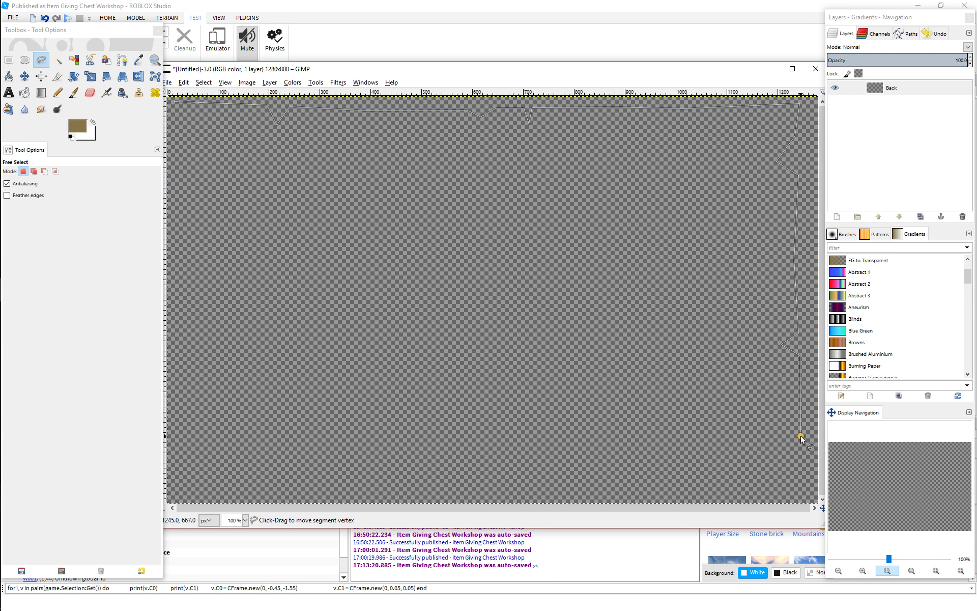
pyautogui.click(761, 487)
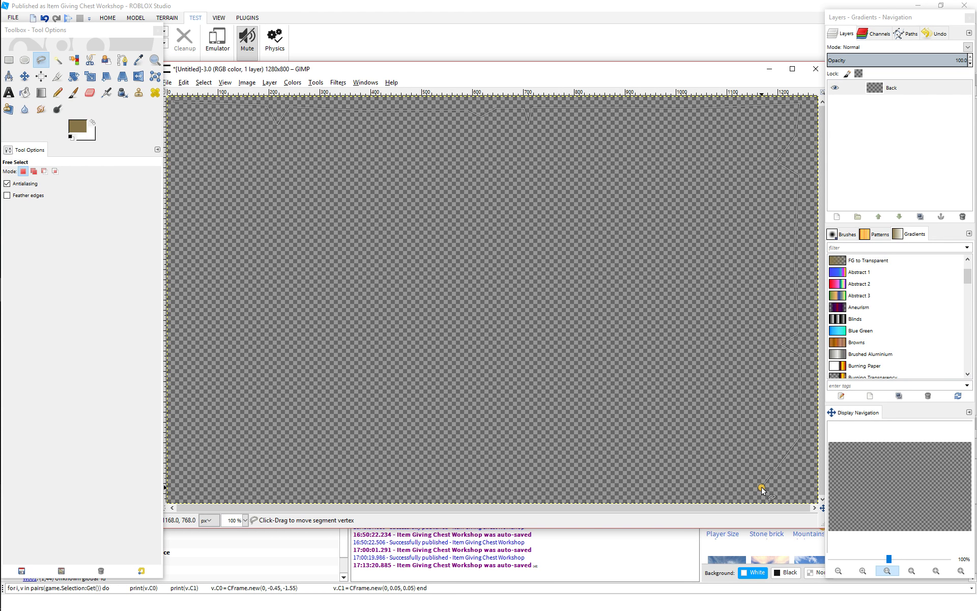
# Step: Carry the outline left along the bottom edge with notches to the bottom-left corner
pyautogui.click(721, 488)
pyautogui.click(713, 461)
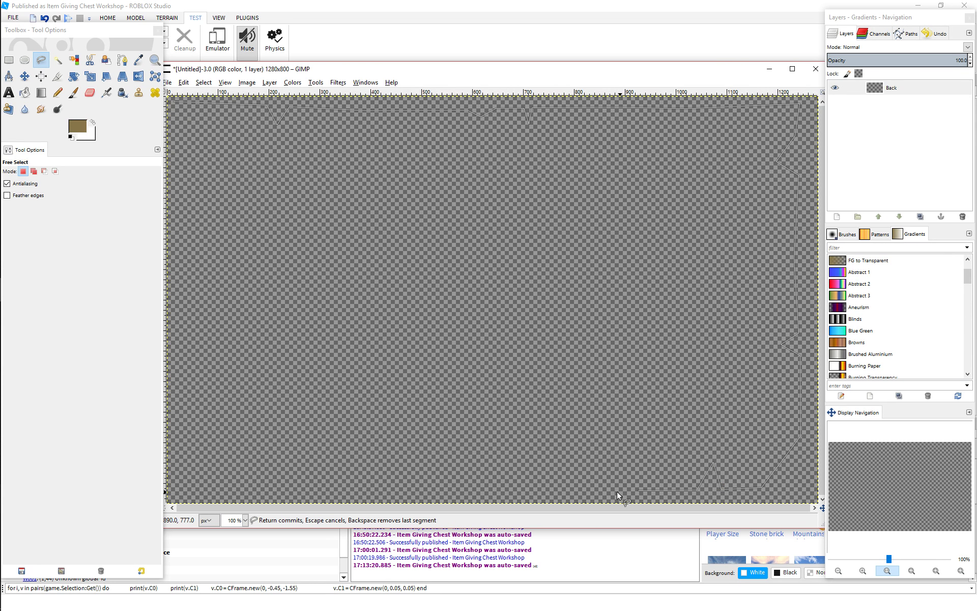
pyautogui.click(572, 487)
pyautogui.click(457, 488)
pyautogui.click(356, 489)
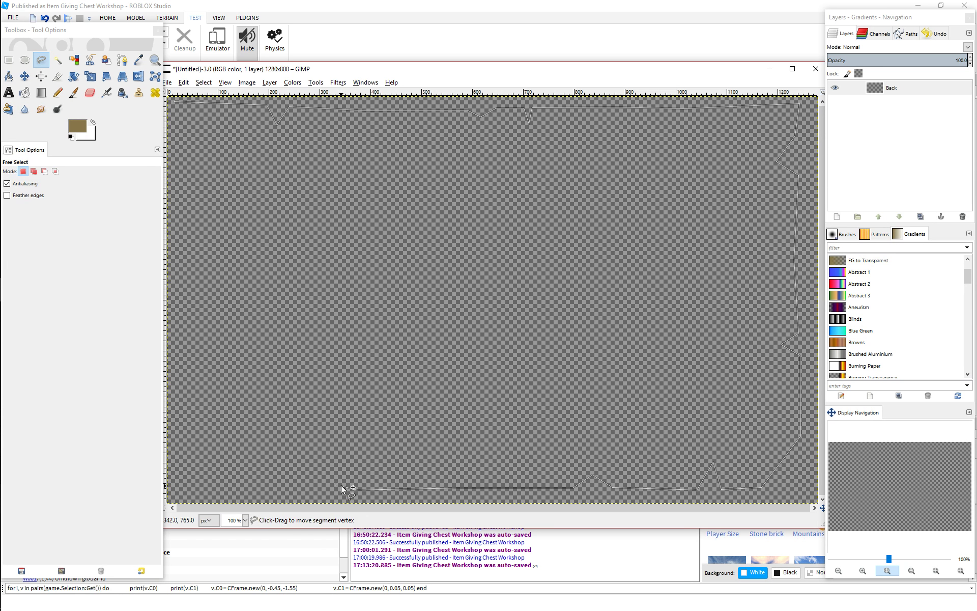
pyautogui.click(343, 482)
pyautogui.click(331, 490)
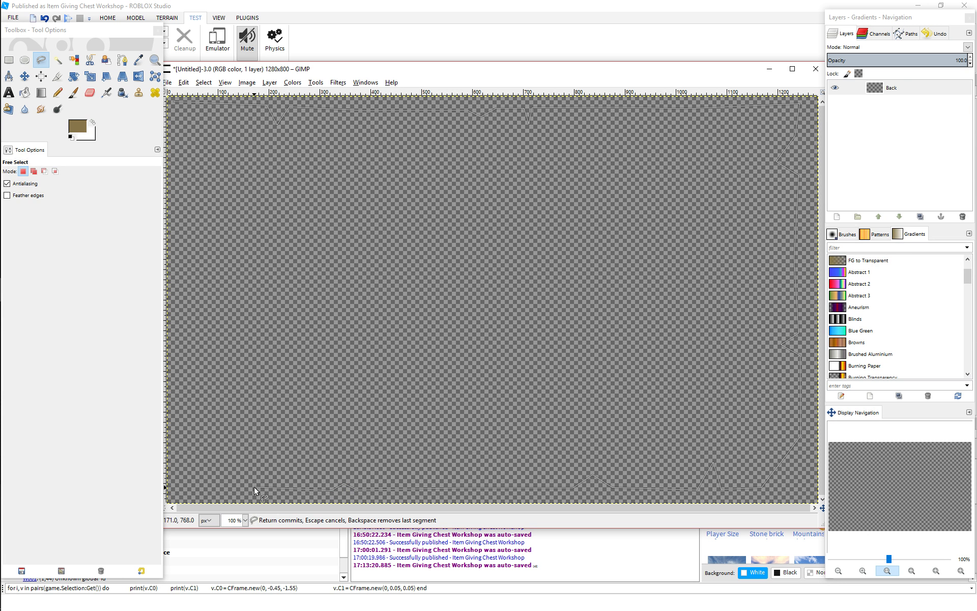
pyautogui.click(253, 486)
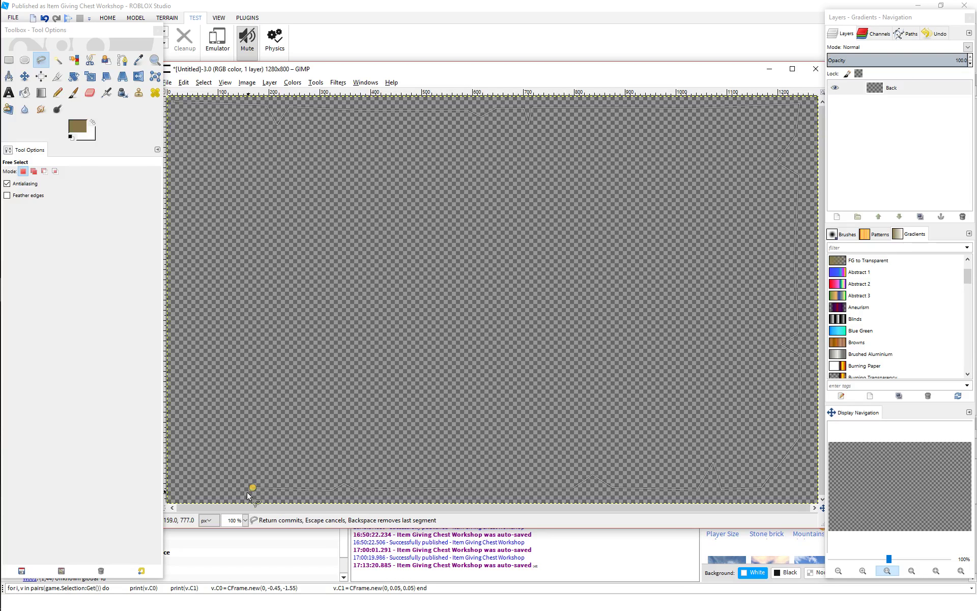
pyautogui.click(185, 496)
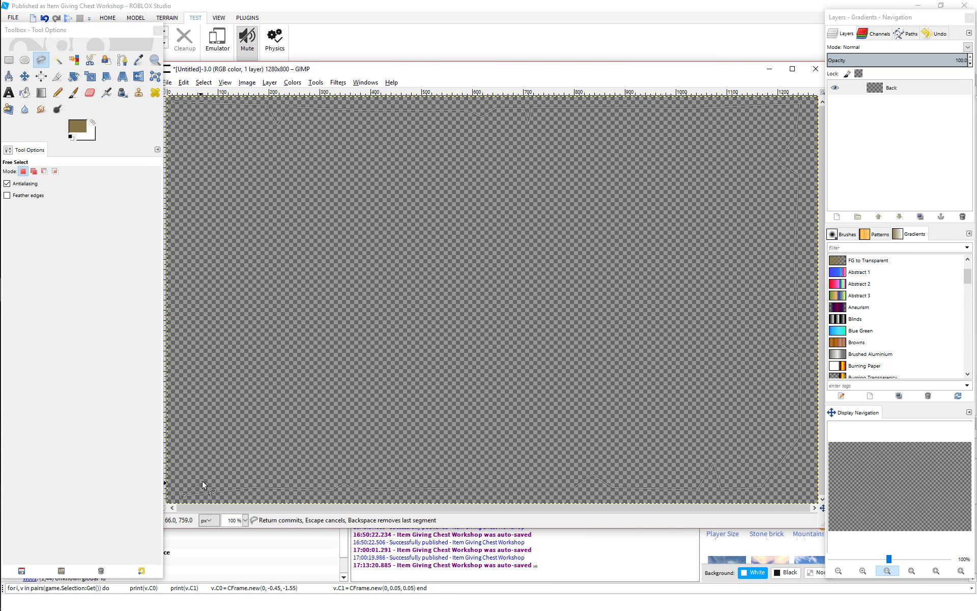
# Step: Add jagged points up the left edge and close the outline at its start
pyautogui.click(192, 430)
pyautogui.click(191, 377)
pyautogui.click(219, 368)
pyautogui.click(186, 346)
pyautogui.click(183, 228)
pyautogui.click(176, 102)
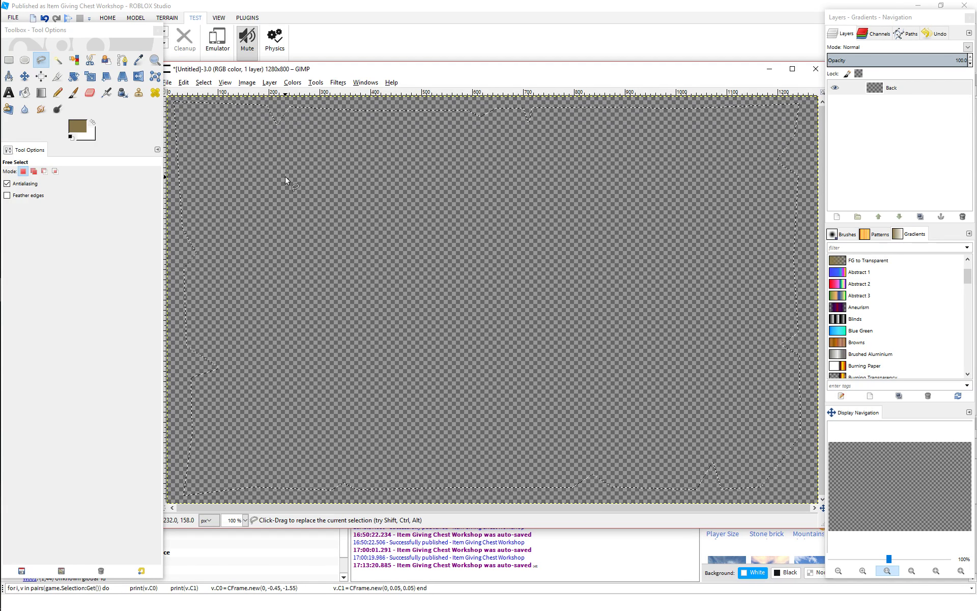
# Step: Bucket-fill the parchment selection with foreground colour c9b372
pyautogui.click(25, 92)
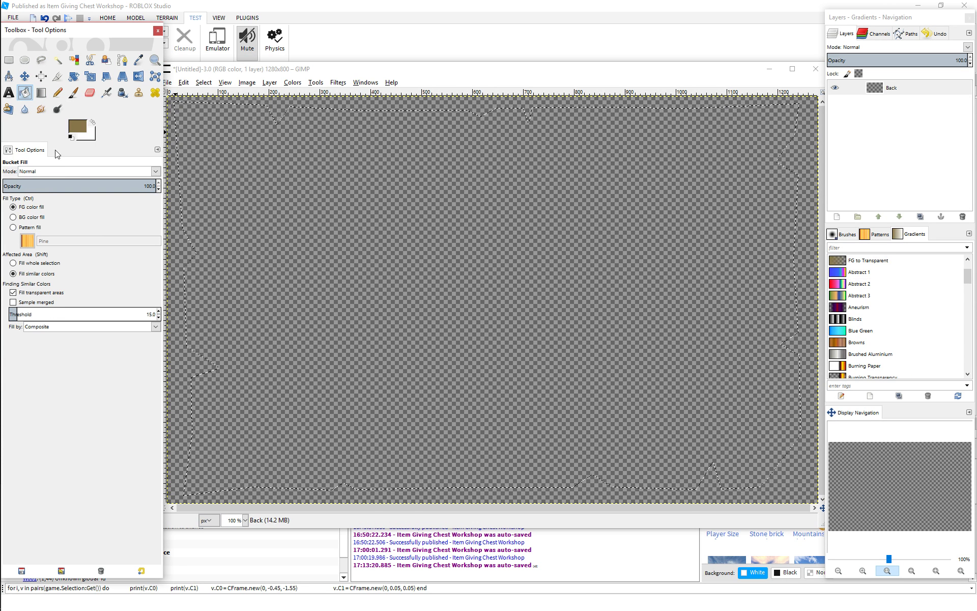
pyautogui.click(76, 129)
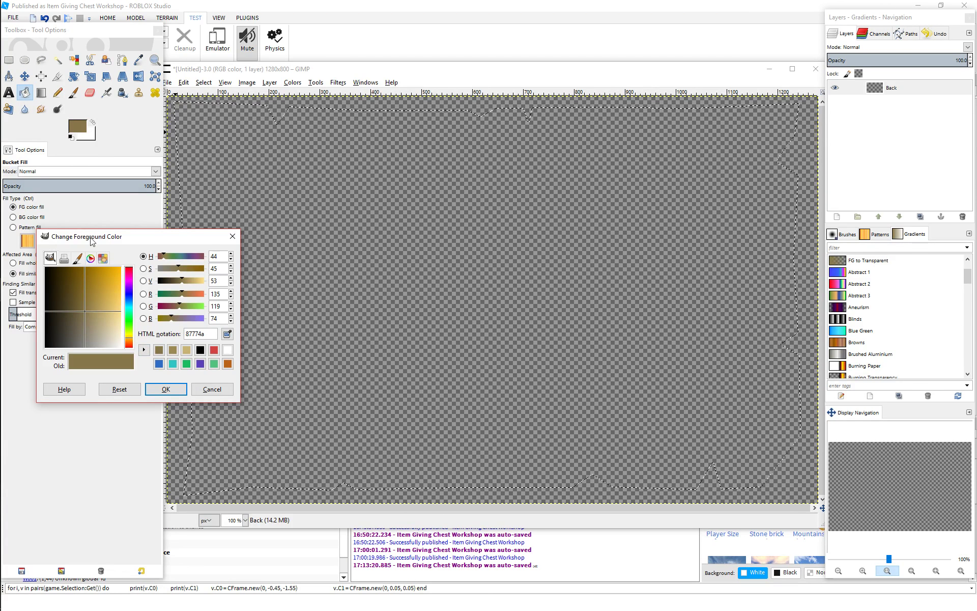
pyautogui.click(187, 351)
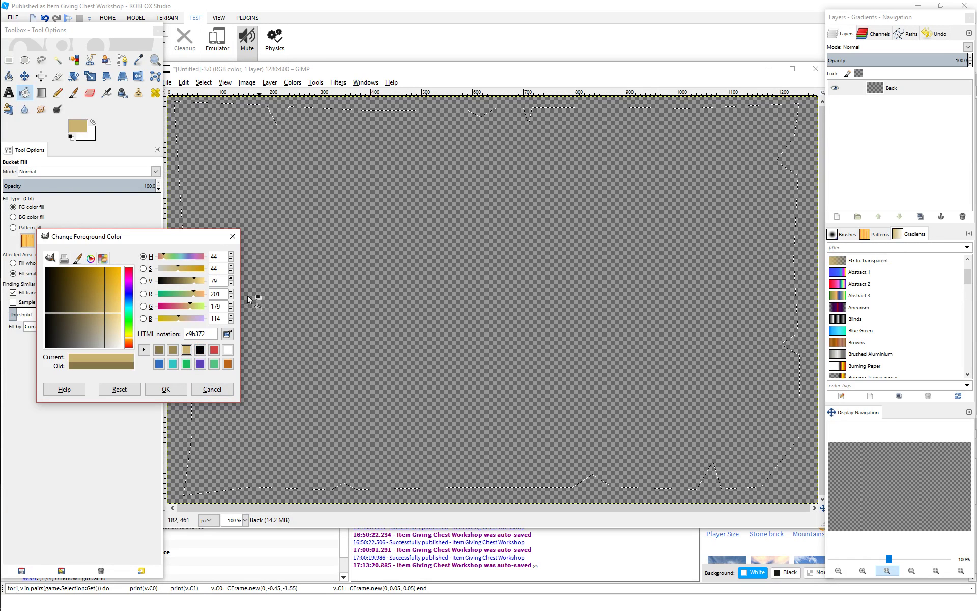
pyautogui.click(563, 200)
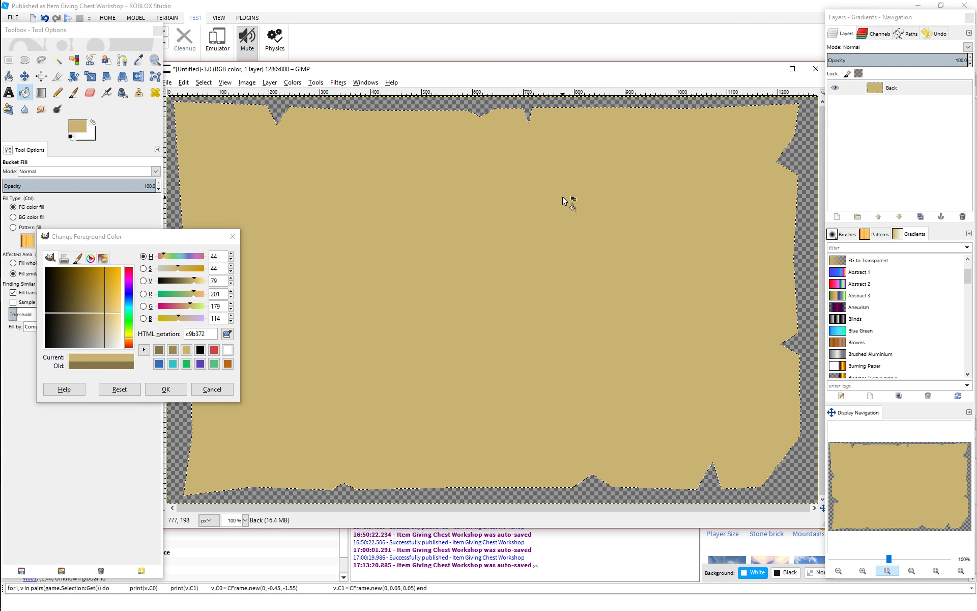
pyautogui.moveTo(200, 240); pyautogui.dragTo(149, 374)
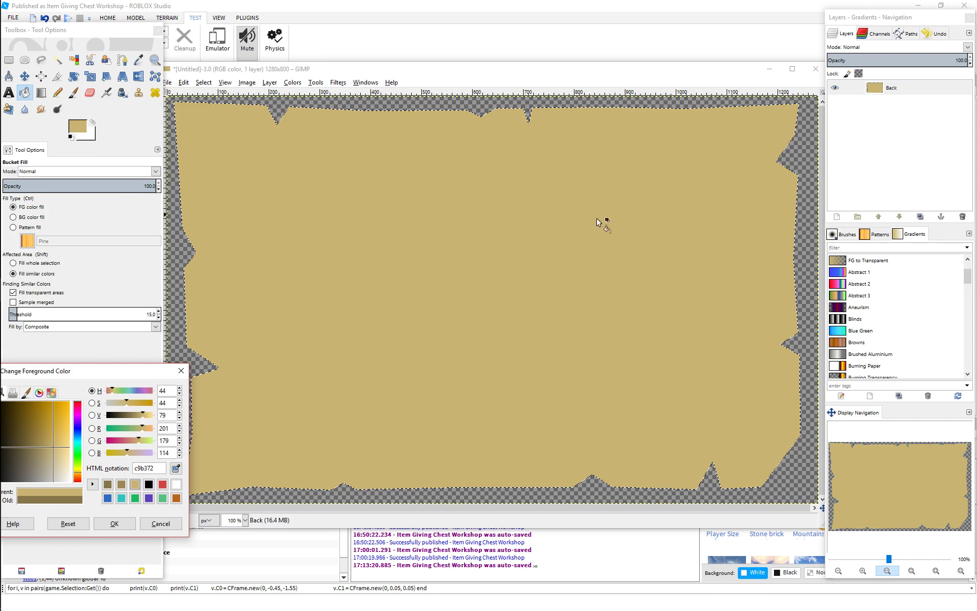
pyautogui.moveTo(127, 378); pyautogui.dragTo(181, 270)
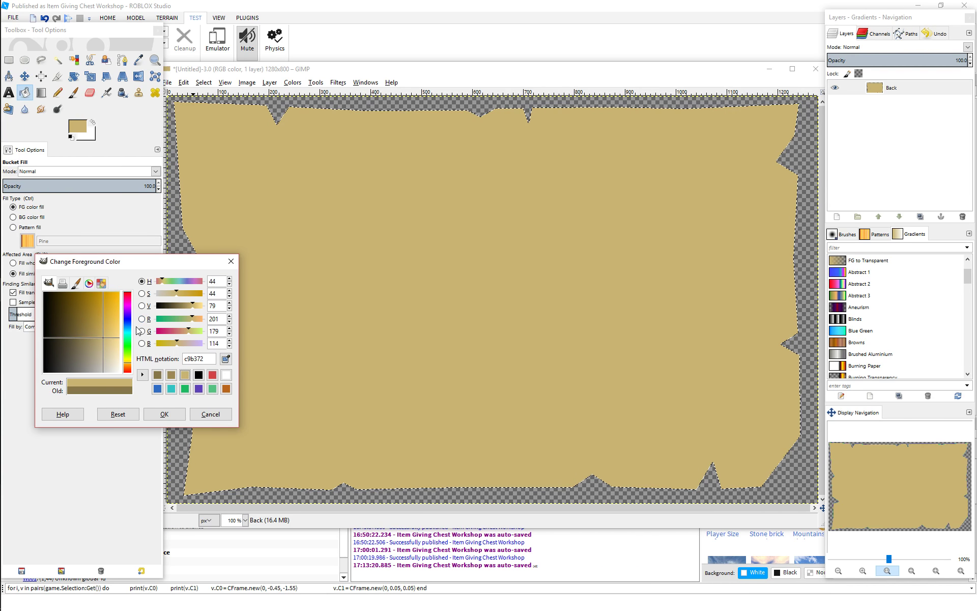
# Step: Add a new transparent layer named 'Backing'
pyautogui.click(837, 216)
pyautogui.write('Backing')
pyautogui.press('Return')
pyautogui.rightClick(900, 100)
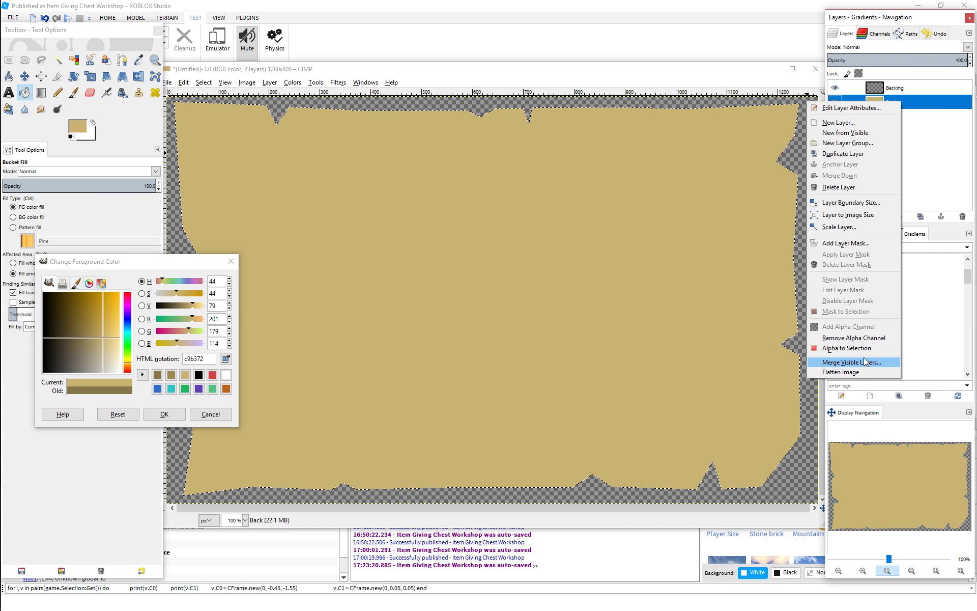
pyautogui.click(918, 114)
# Step: Rename the 'Back' layer to 'Main' and make Backing the active layer
pyautogui.doubleClick(897, 100)
pyautogui.write('Main')
pyautogui.press('Return')
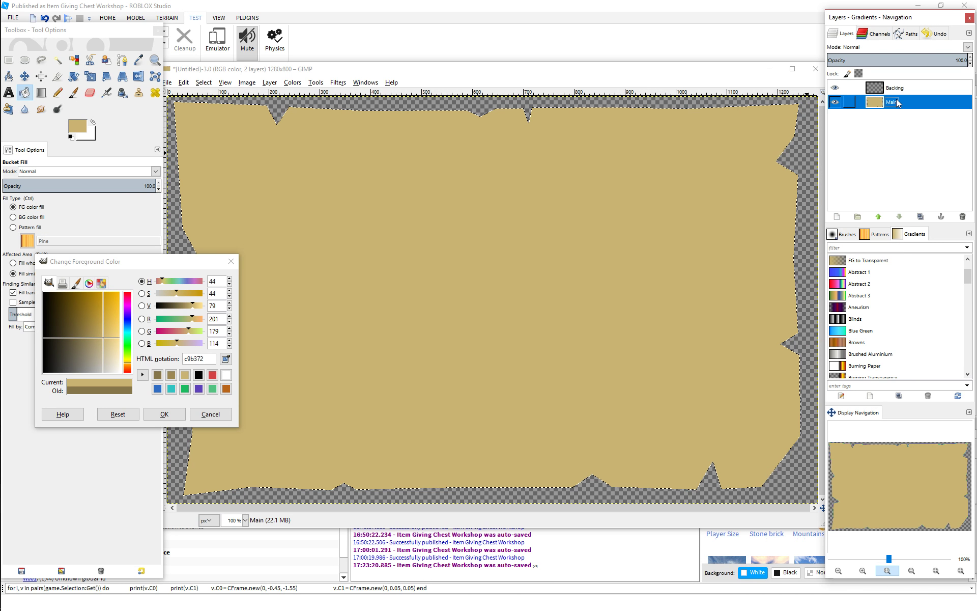
pyautogui.click(904, 89)
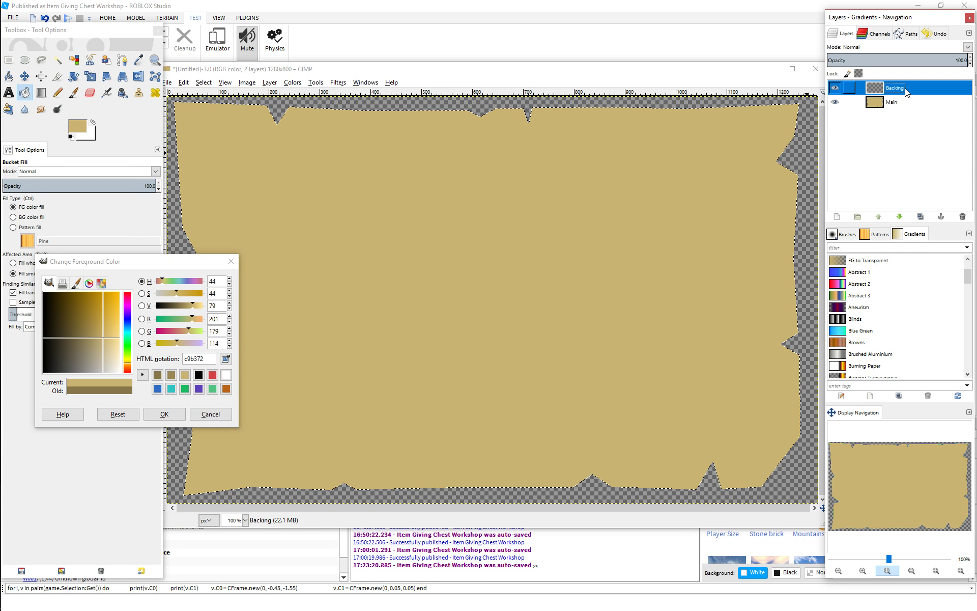
pyautogui.rightClick(686, 149)
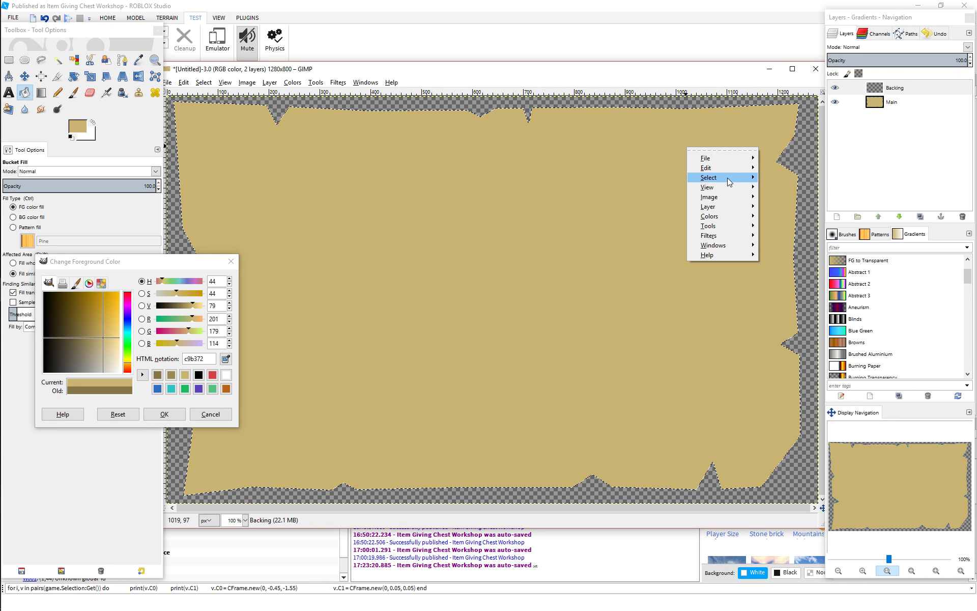
# Step: Grow the parchment selection by 5 px
pyautogui.moveTo(728, 177)
pyautogui.click(783, 303)
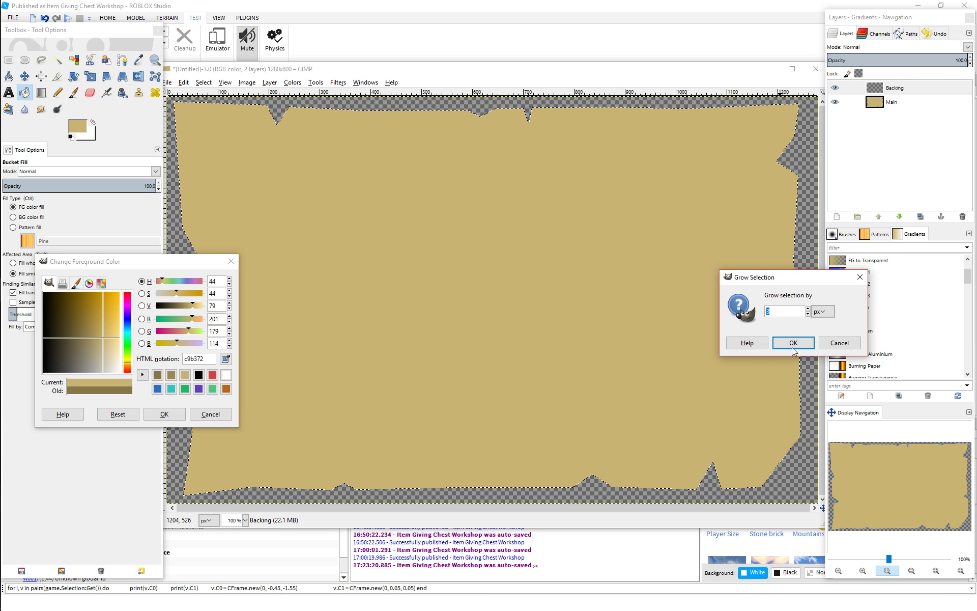
pyautogui.click(807, 309)
pyautogui.click(808, 309)
pyautogui.click(797, 342)
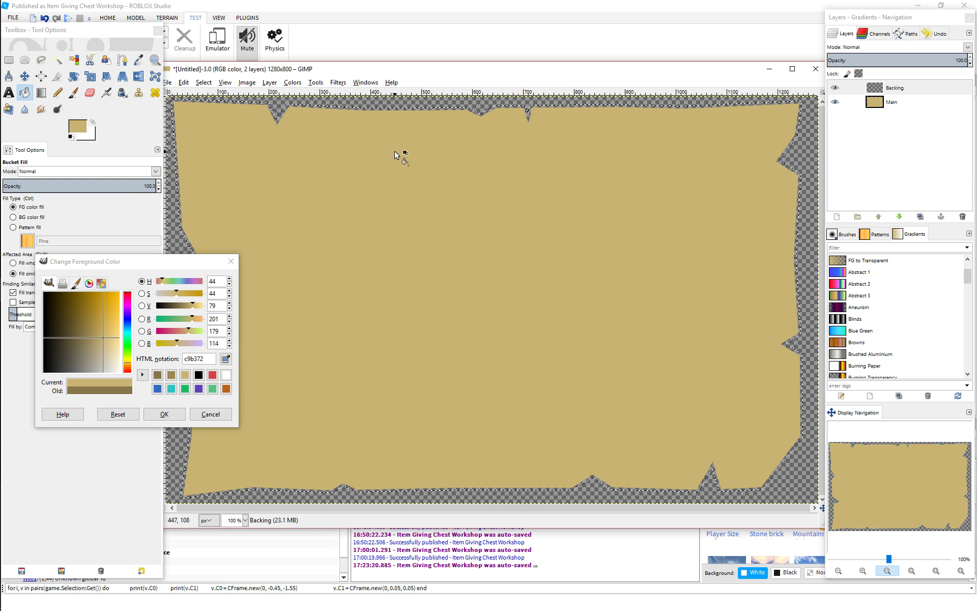
# Step: Fill the grown selection with 87774a on Backing and move Backing beneath Main
pyautogui.click(157, 375)
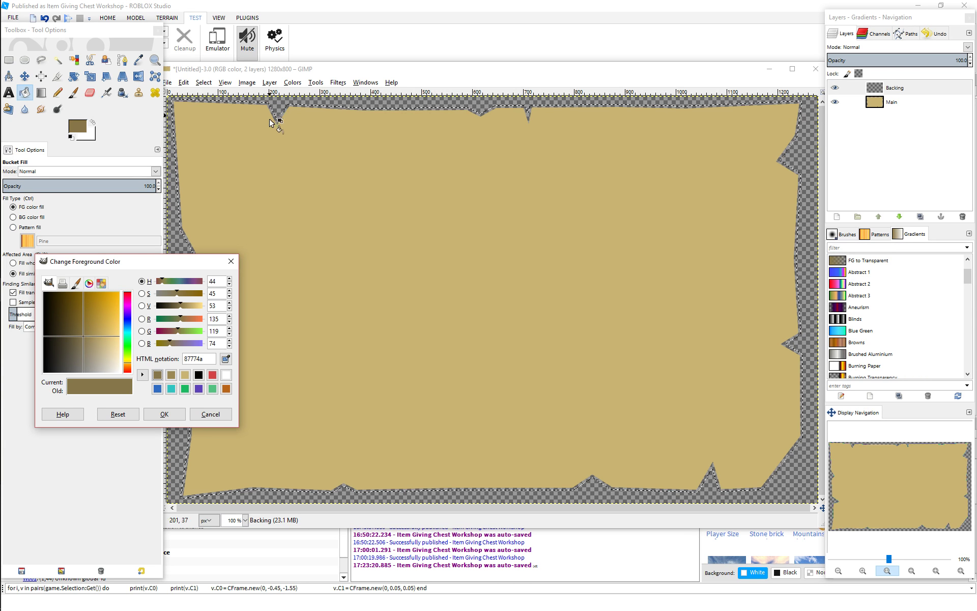
pyautogui.click(294, 203)
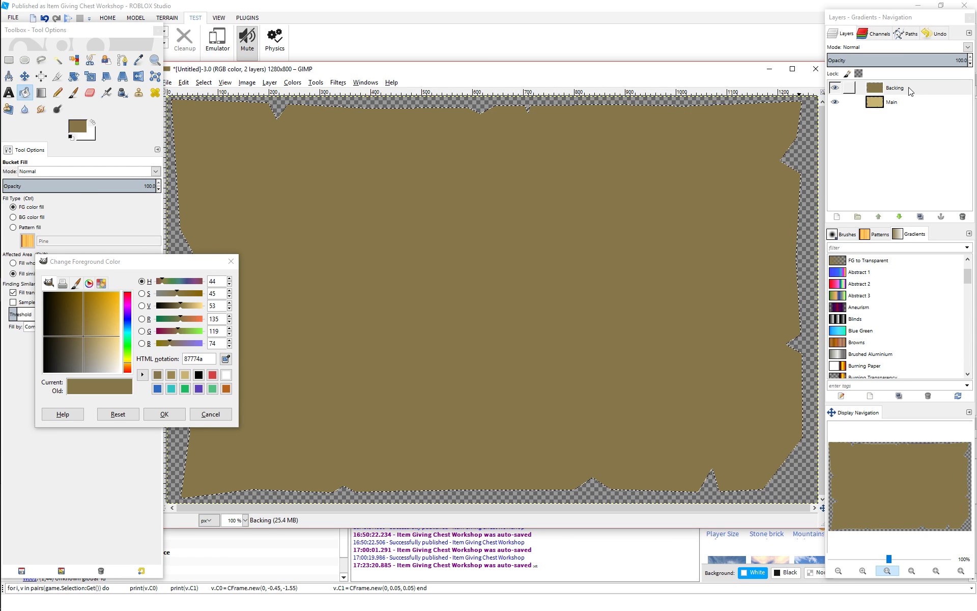
pyautogui.moveTo(894, 87)
pyautogui.mouseDown()
pyautogui.moveTo(908, 153)
pyautogui.moveTo(898, 100)
pyautogui.mouseUp()
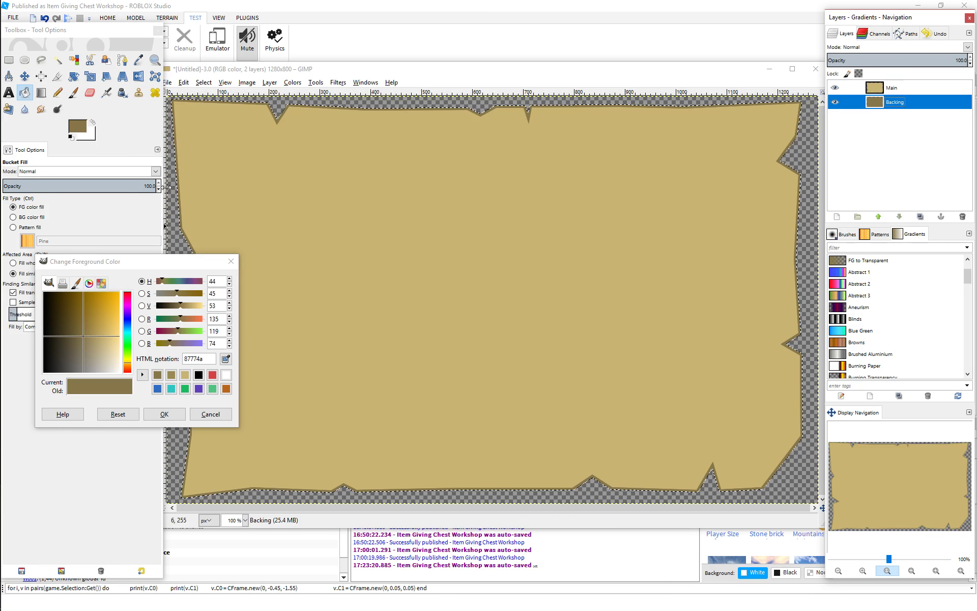
# Step: Refill the Main parchment with a slightly lighter tan than c9b372
pyautogui.moveTo(230, 261); pyautogui.dragTo(214, 228)
pyautogui.click(860, 87)
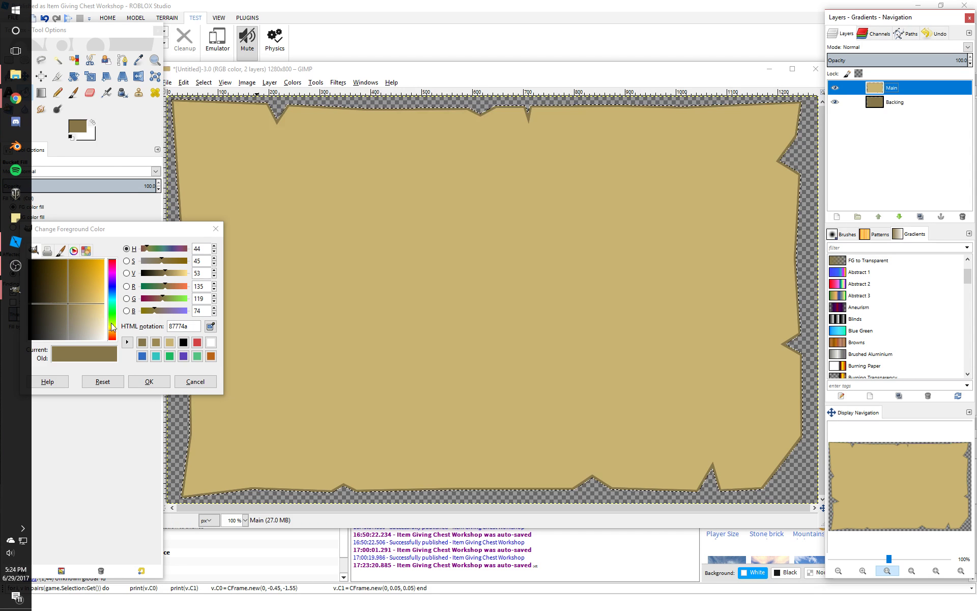
pyautogui.click(168, 343)
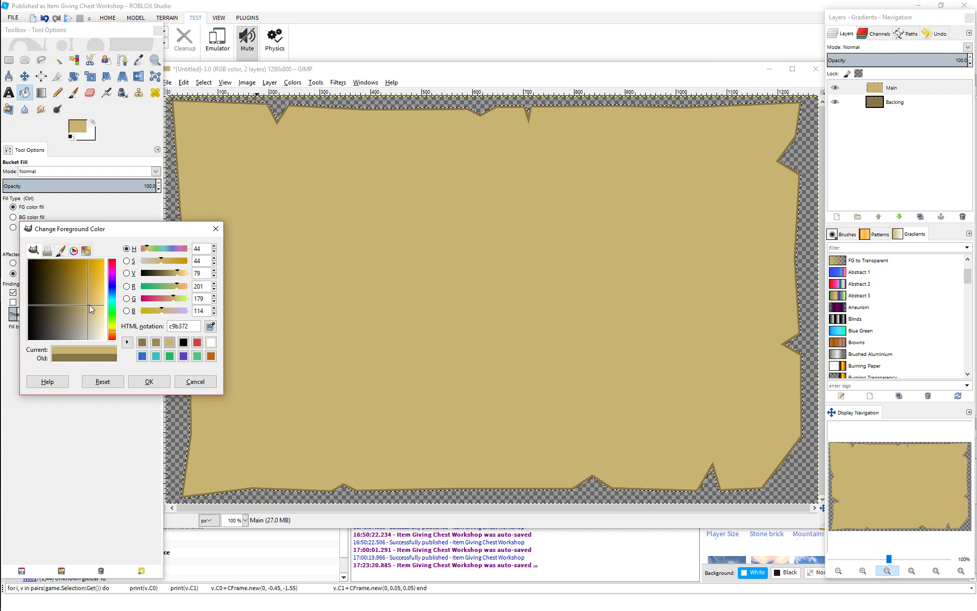
pyautogui.moveTo(88, 306); pyautogui.dragTo(91, 304)
pyautogui.click(400, 278)
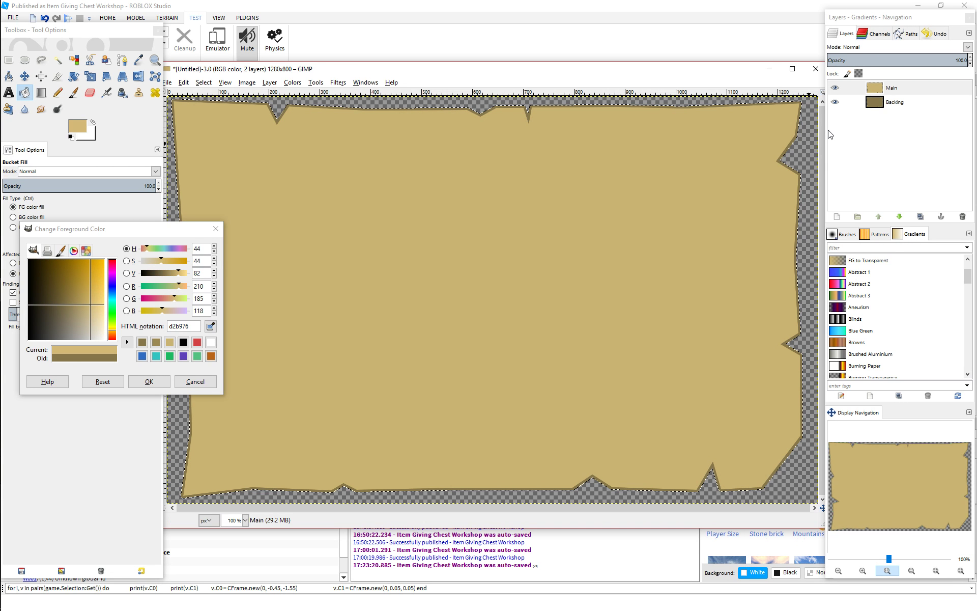
pyautogui.hotkey('ctrl', 'shift', 'a')
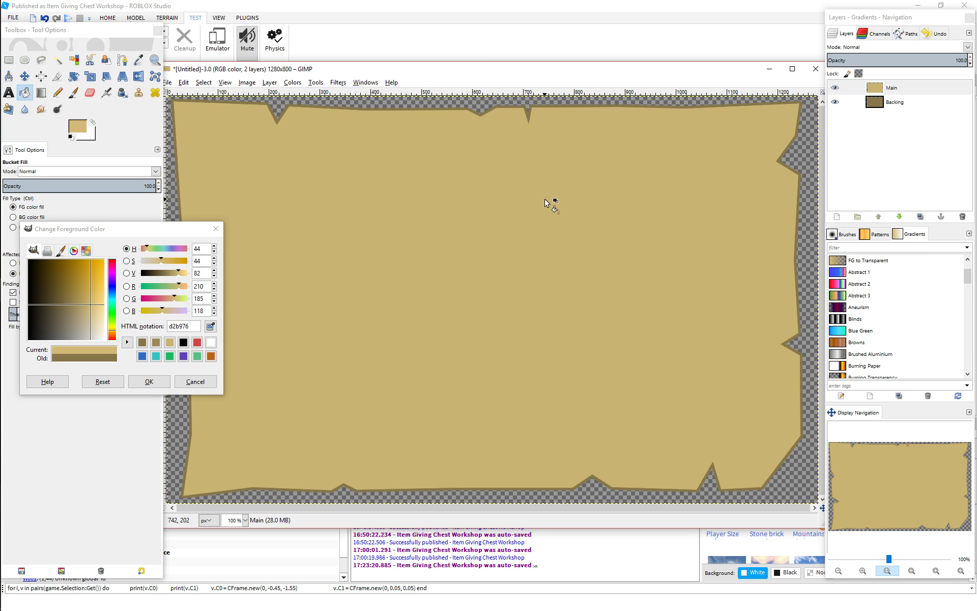
pyautogui.click(545, 200)
# Step: Try refills at fill threshold 255 and 0, undo, close the colour picker, reselect the parchment
pyautogui.moveTo(127, 228); pyautogui.dragTo(132, 361)
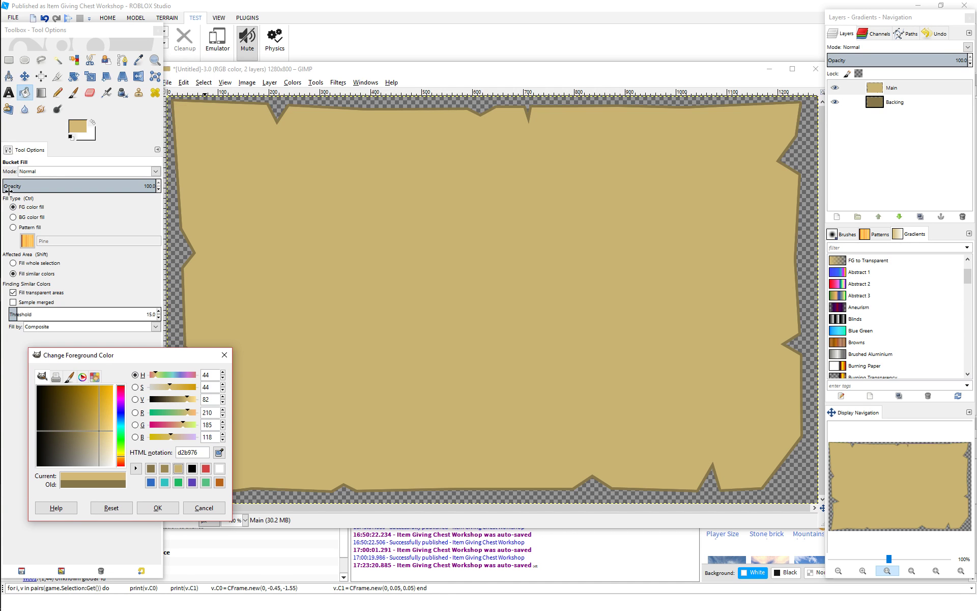
pyautogui.moveTo(16, 313); pyautogui.dragTo(196, 321)
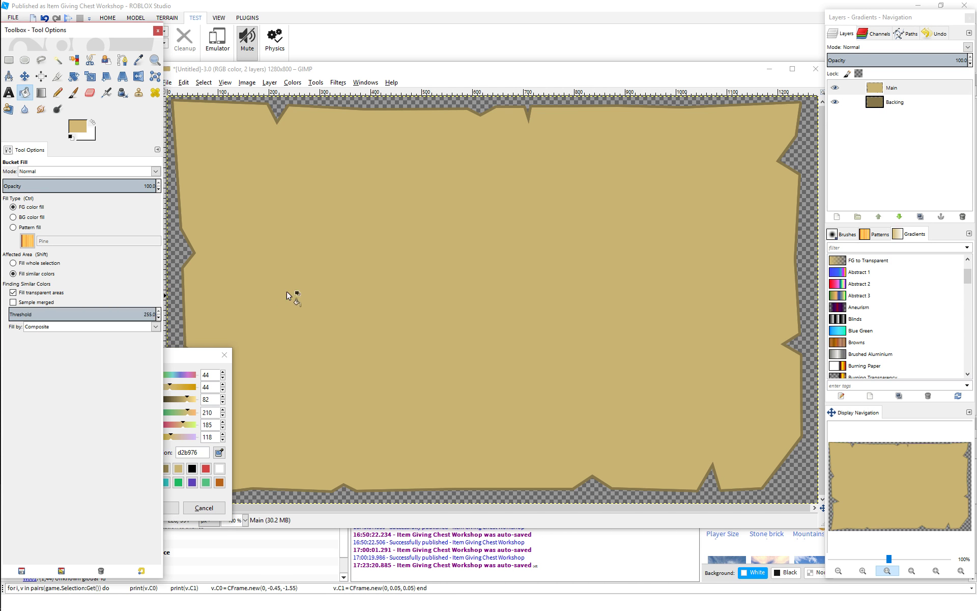
pyautogui.click(317, 262)
pyautogui.click(313, 262)
pyautogui.click(147, 314)
pyautogui.write('0')
pyautogui.click(354, 271)
pyautogui.hotkey('ctrl', 'z')
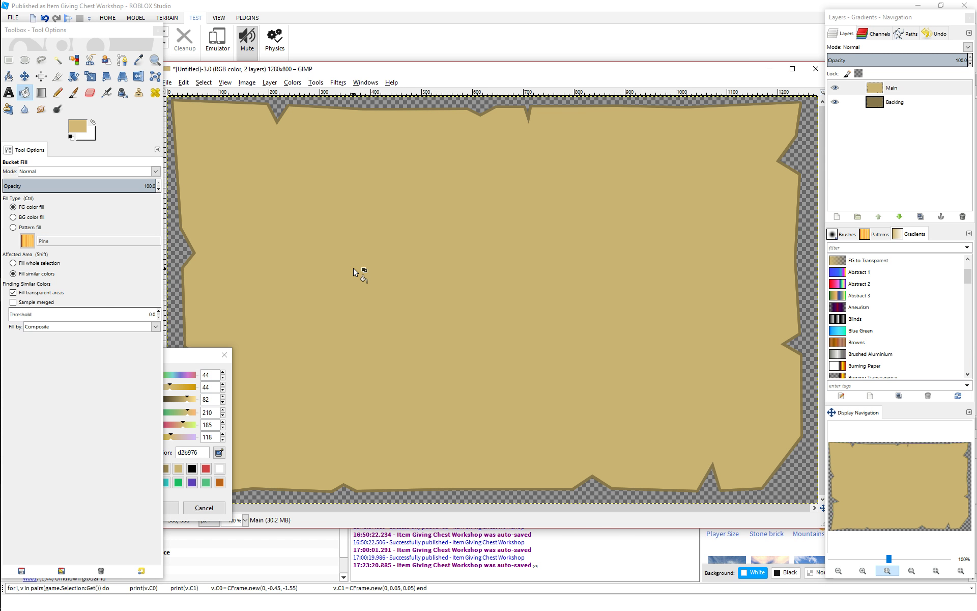
pyautogui.moveTo(214, 356); pyautogui.dragTo(248, 278)
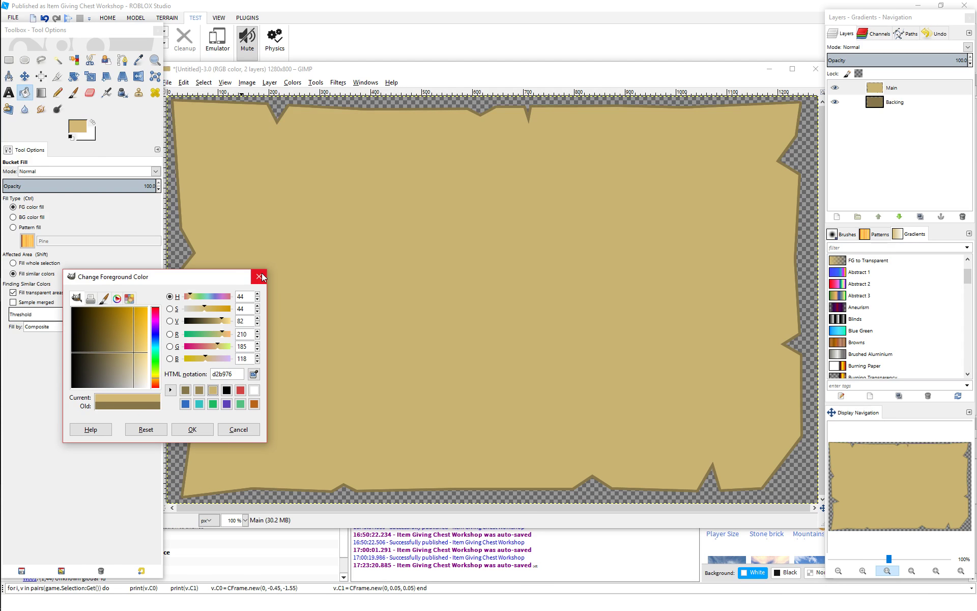
pyautogui.click(261, 276)
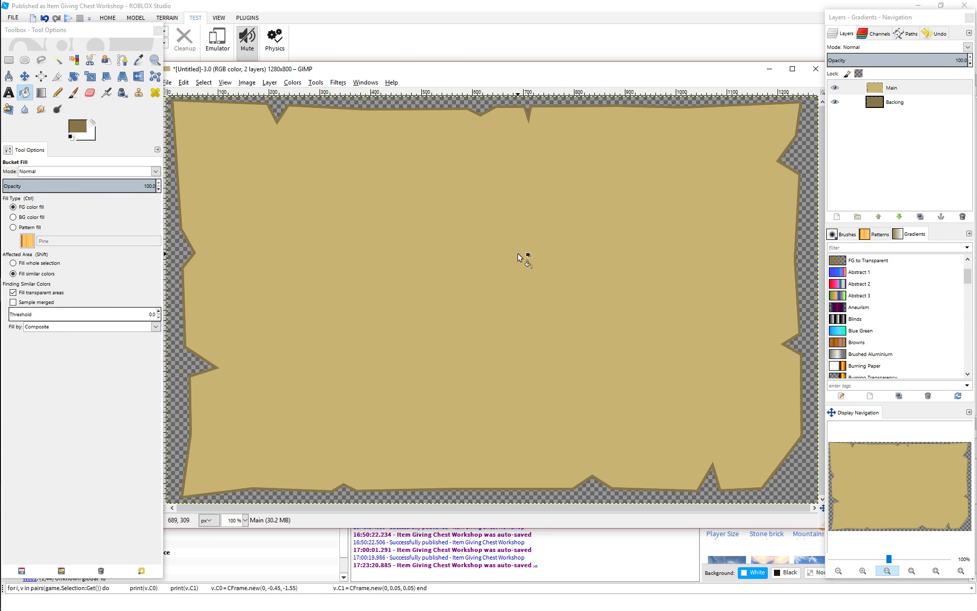
pyautogui.hotkey('ctrl', 't')
# Step: Shrink the parchment selection inward by 5 px
pyautogui.rightClick(441, 208)
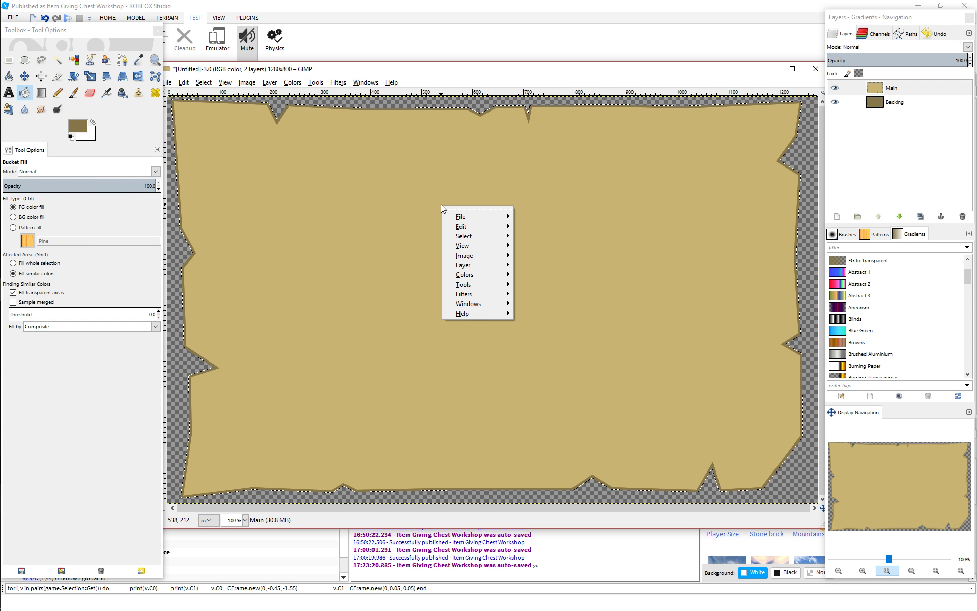
pyautogui.moveTo(501, 237)
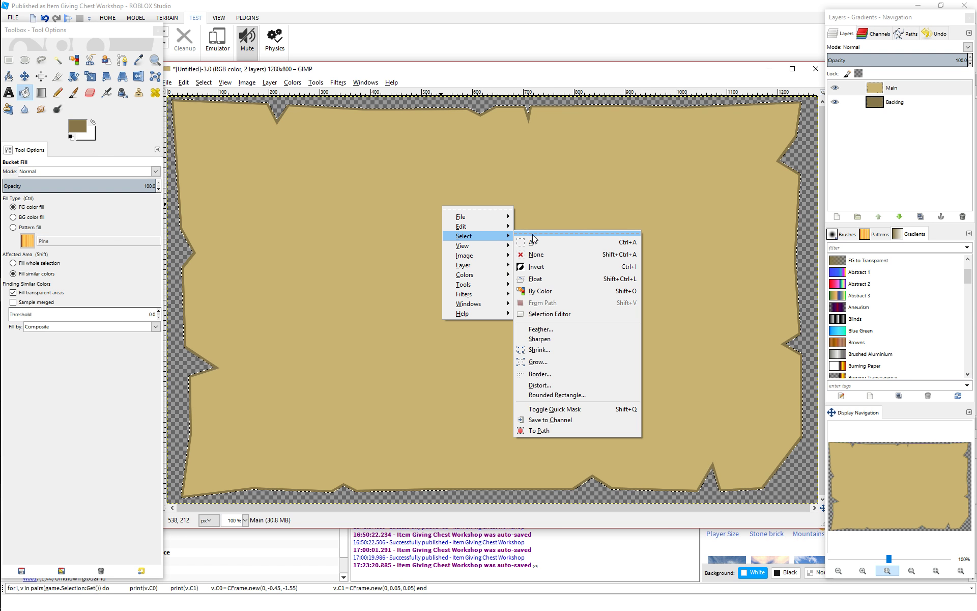
pyautogui.click(547, 350)
pyautogui.write('5')
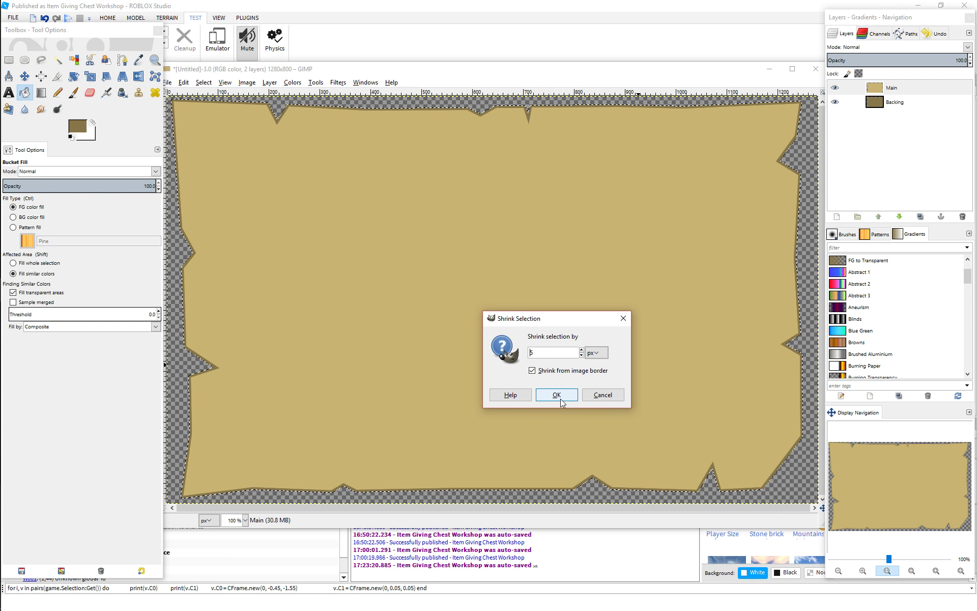
pyautogui.click(556, 394)
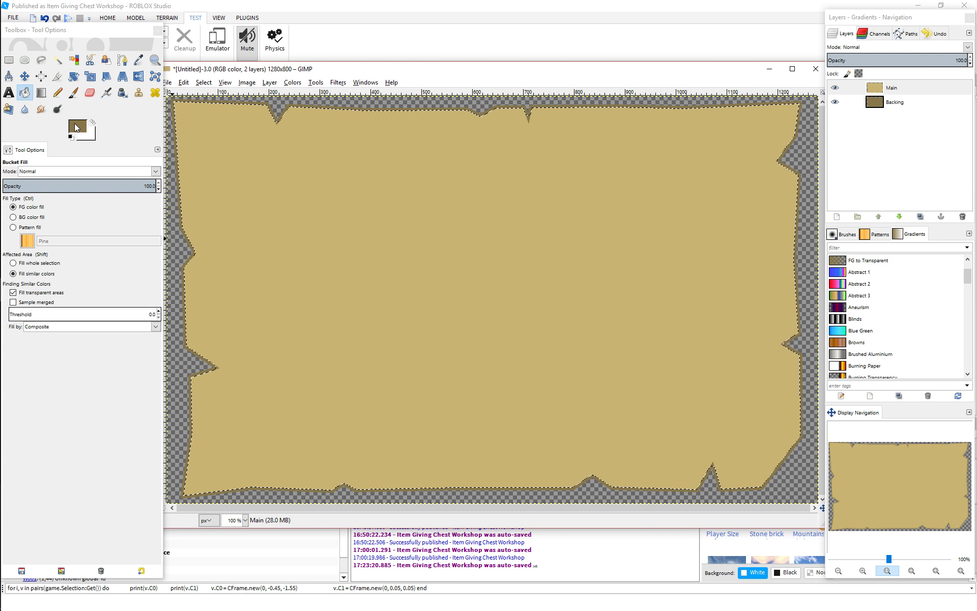
# Step: Fill the shrunken selection with lighter tan d4bb79 and clear the selection
pyautogui.click(77, 126)
pyautogui.click(213, 389)
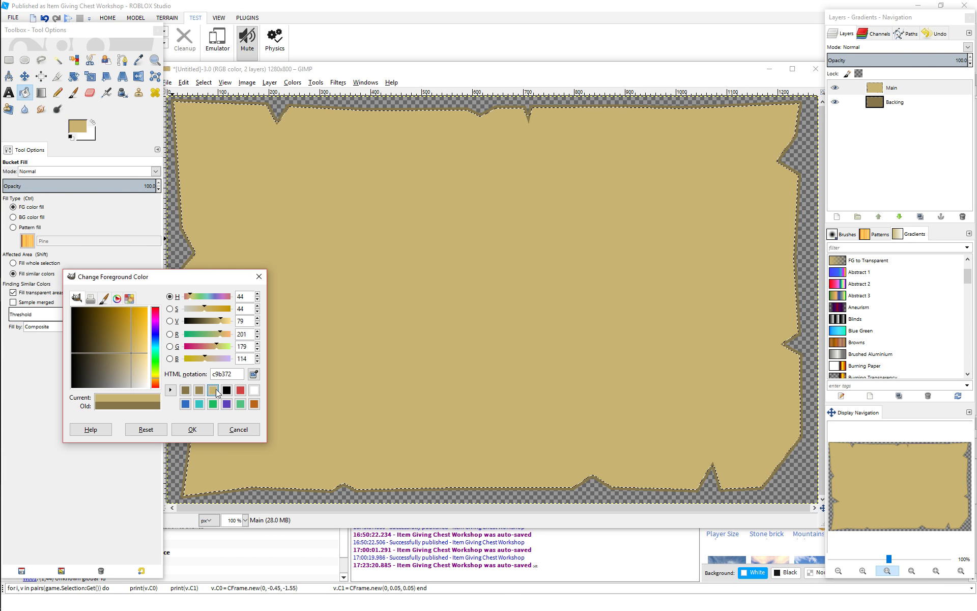
pyautogui.click(134, 353)
pyautogui.click(399, 309)
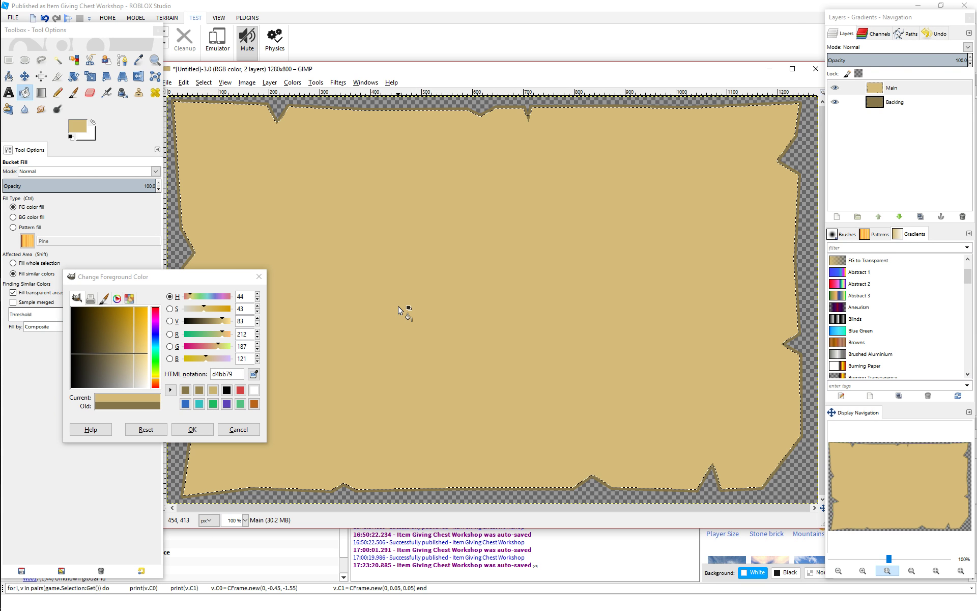
pyautogui.click(186, 429)
pyautogui.hotkey('ctrl', 'shift', 'a')
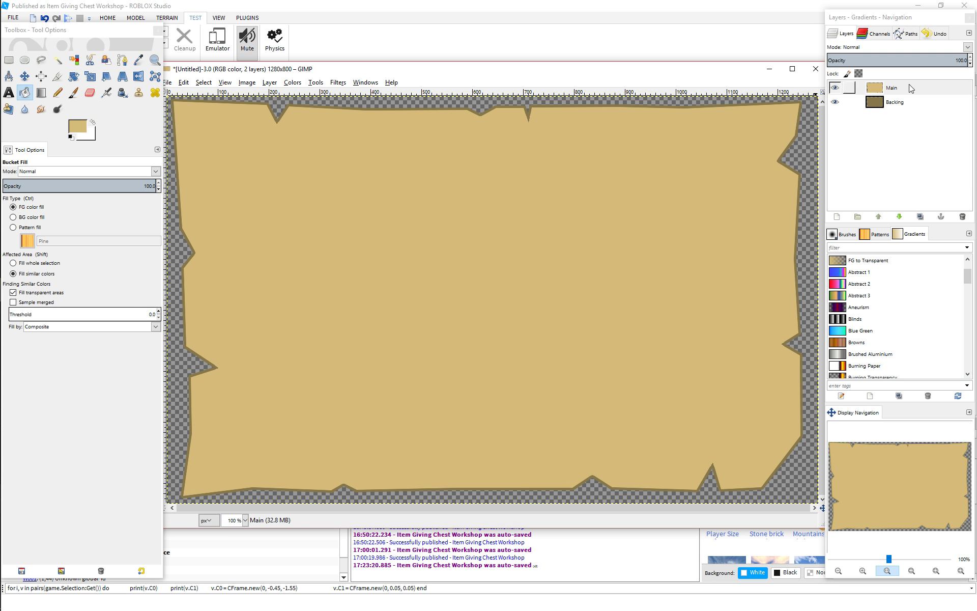
# Step: Refill the Backing layer's border with the deeper brown 796a41
pyautogui.click(909, 104)
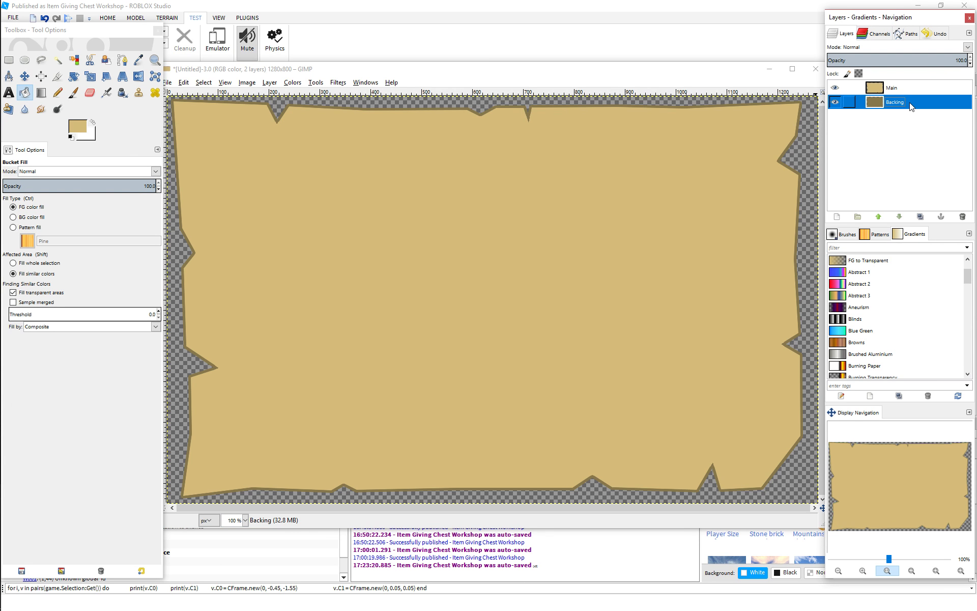
pyautogui.click(78, 126)
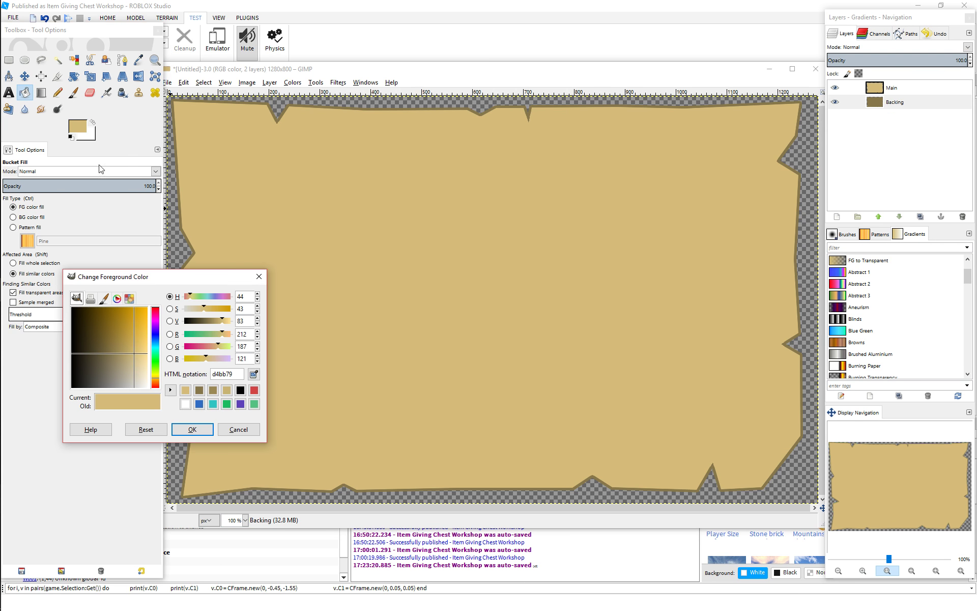
pyautogui.click(199, 390)
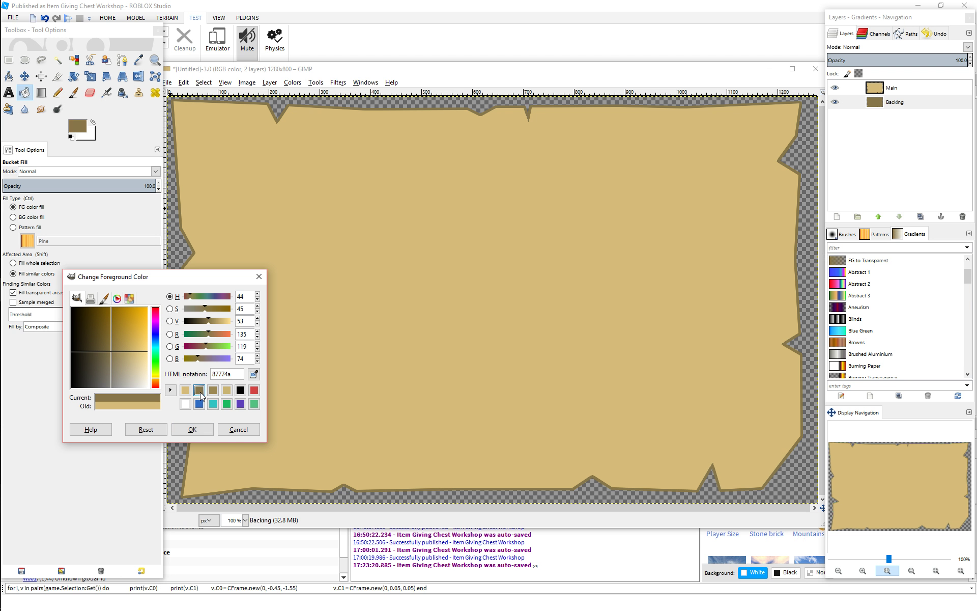
pyautogui.click(107, 351)
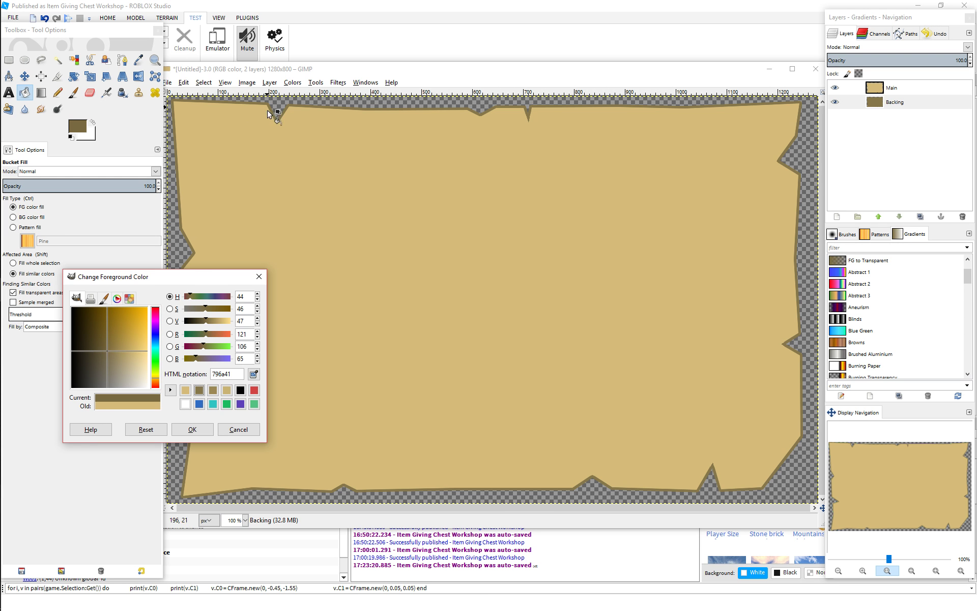
pyautogui.click(270, 138)
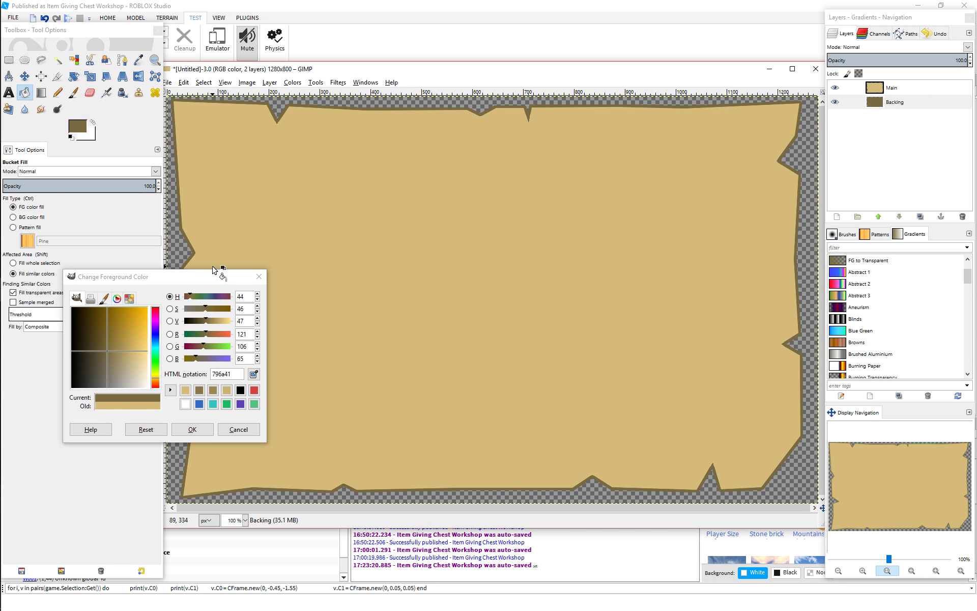
pyautogui.click(196, 430)
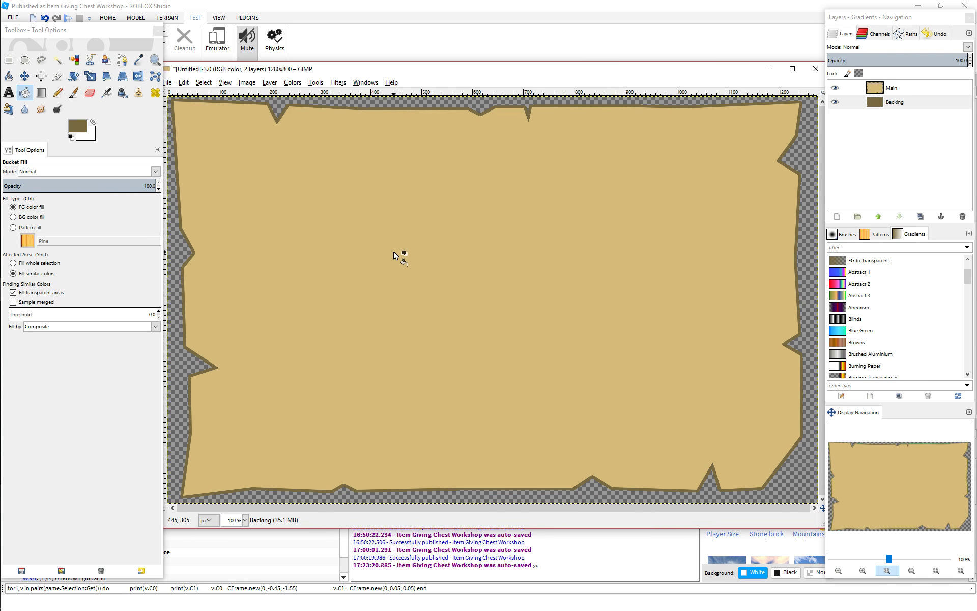
# Step: Add a new transparent layer named Front and move it to the top of the layer stack
pyautogui.rightClick(873, 138)
pyautogui.click(901, 173)
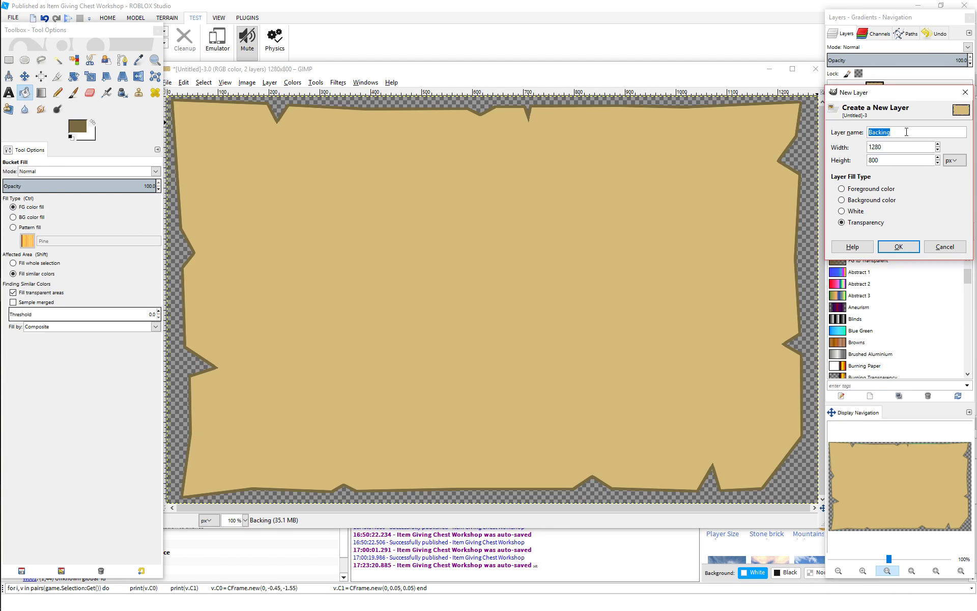
pyautogui.write('Front')
pyautogui.press('Return')
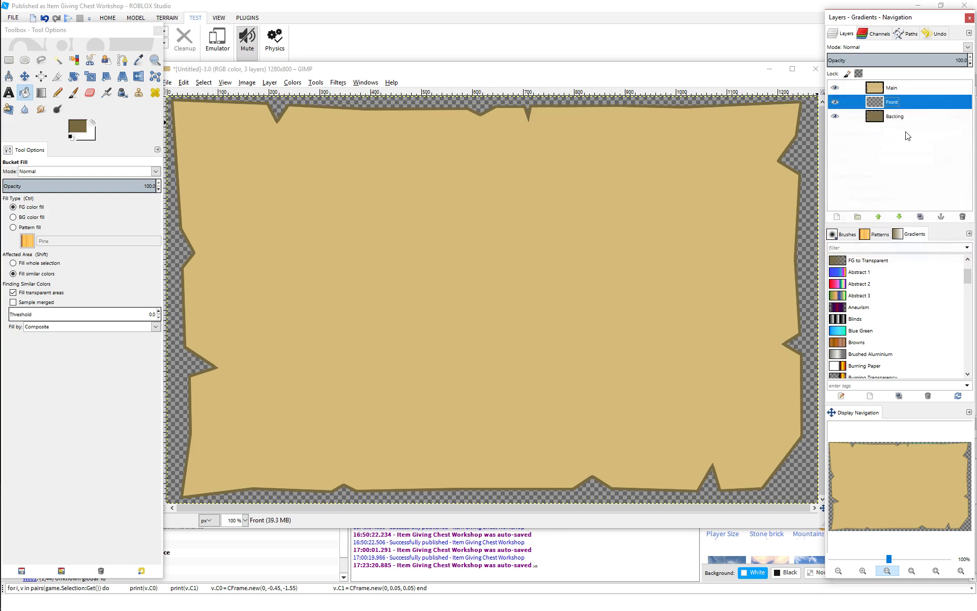
pyautogui.moveTo(898, 102)
pyautogui.mouseDown()
pyautogui.moveTo(928, 90)
pyautogui.moveTo(895, 87)
pyautogui.mouseUp()
# Step: Zoom in and outline a triangular Free Select selection over the parchment's bottom-right corner
pyautogui.click(41, 60)
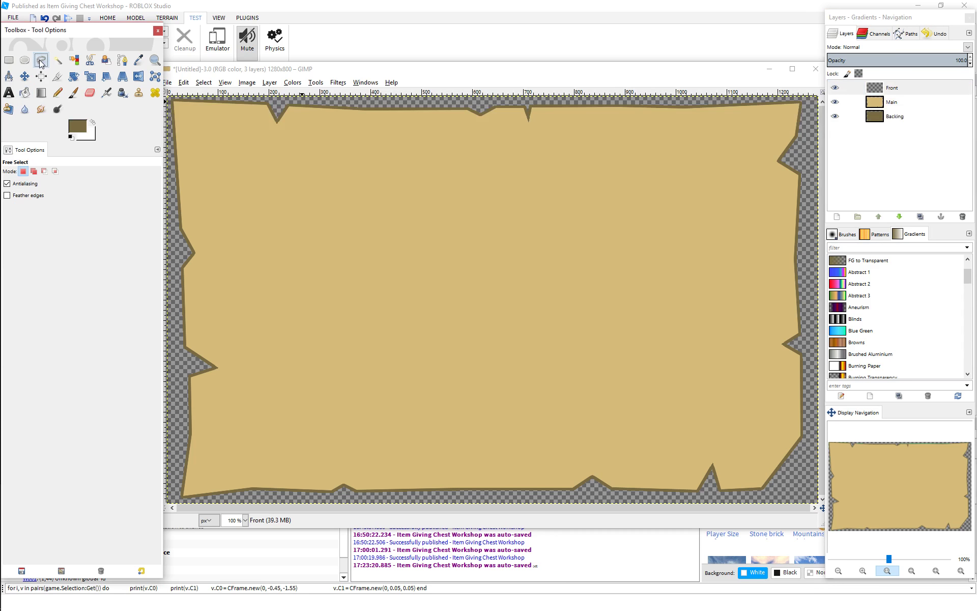
pyautogui.keyDown('ctrl'); pyautogui.scroll(4, 800, 454); pyautogui.keyUp('ctrl')
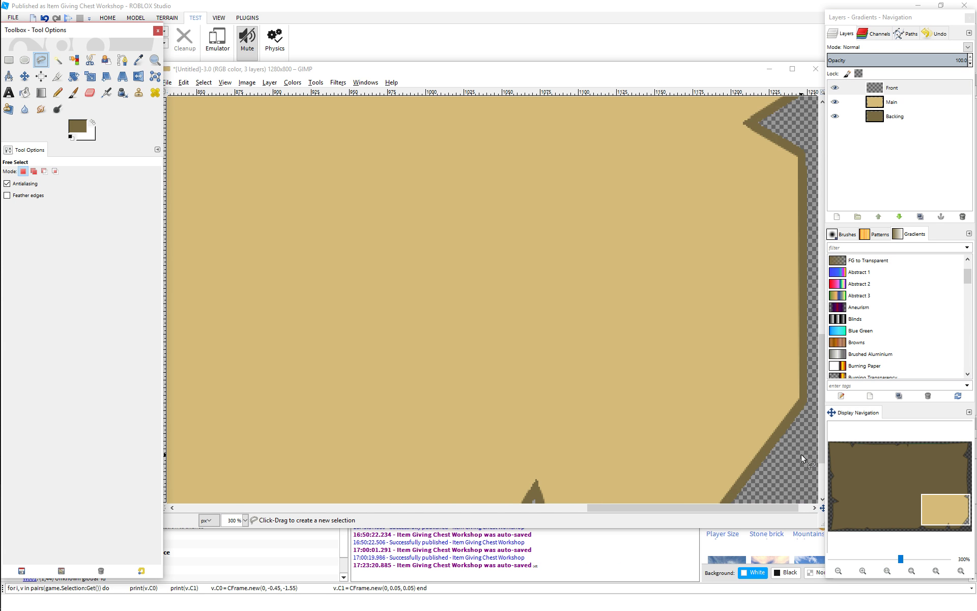
pyautogui.moveTo(821, 451); pyautogui.dragTo(824, 475)
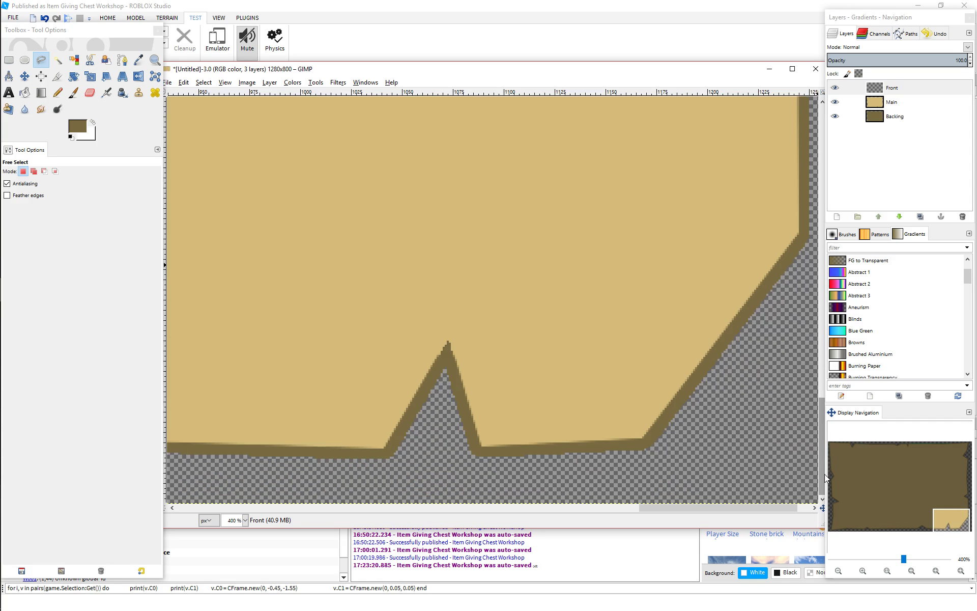
pyautogui.moveTo(723, 504); pyautogui.dragTo(813, 509)
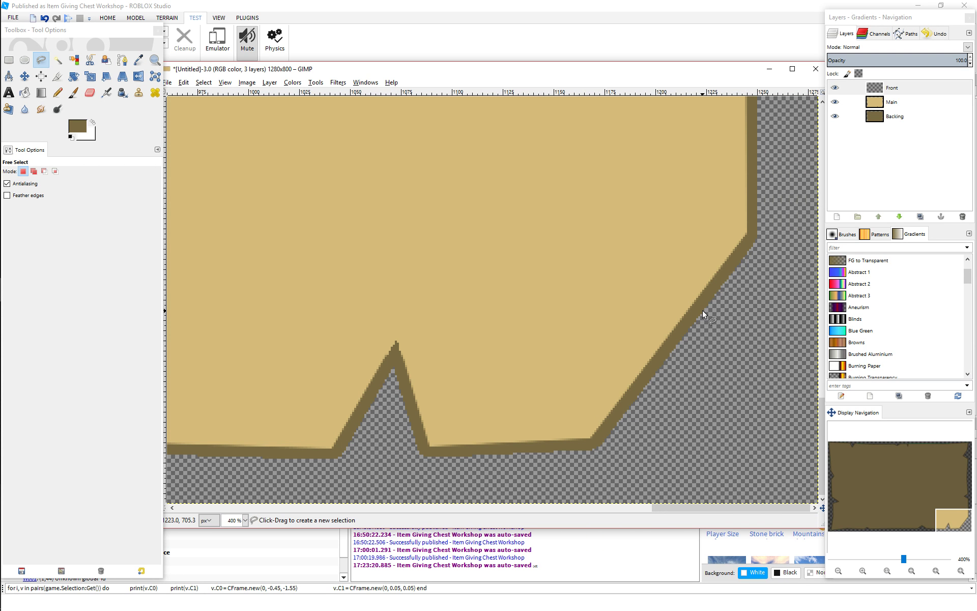
pyautogui.click(594, 445)
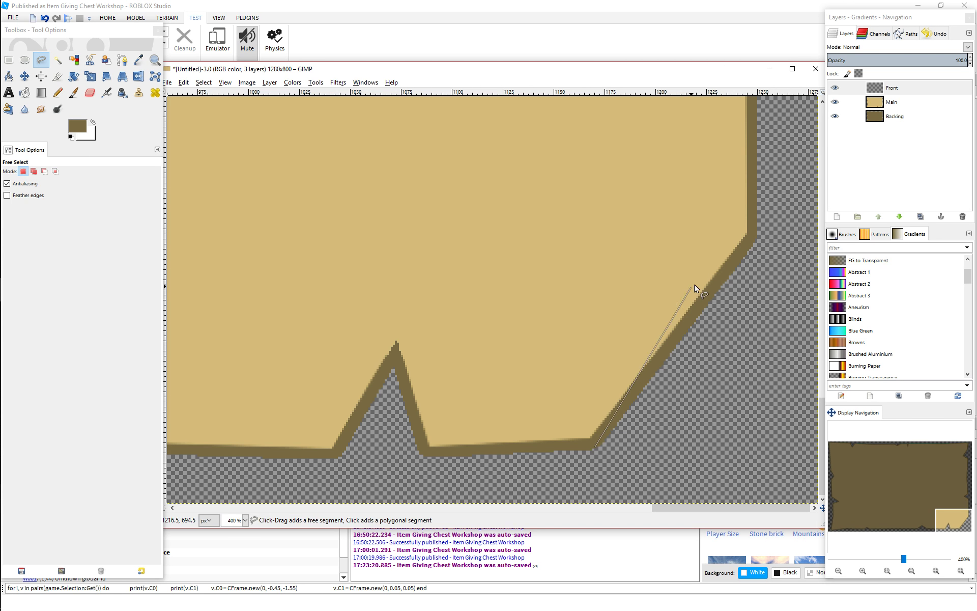
pyautogui.click(756, 237)
pyautogui.click(544, 265)
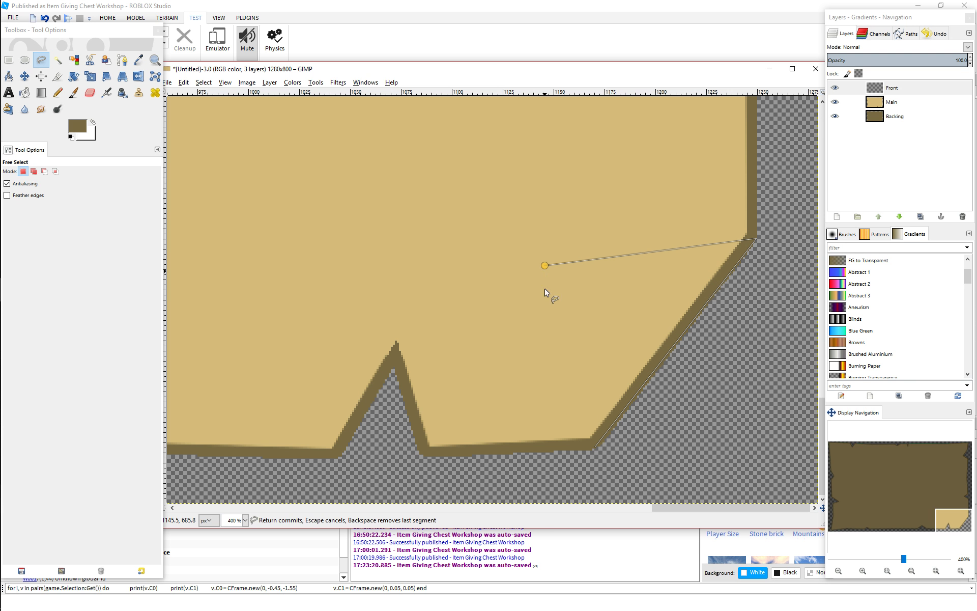
pyautogui.click(595, 447)
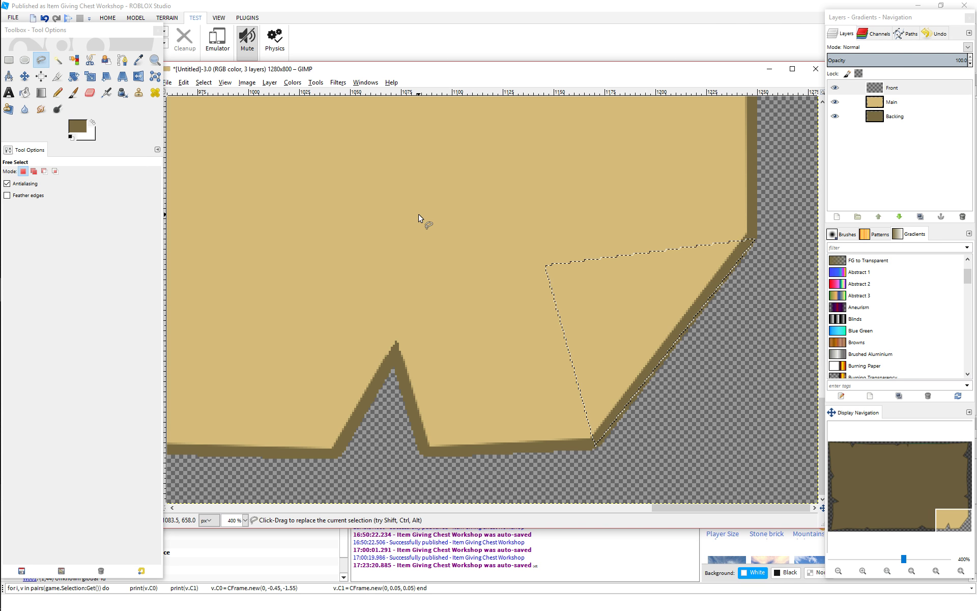
# Step: Bucket-fill the corner triangle with mid-brown 9b8854, after briefly trying darker 87774a
pyautogui.click(69, 123)
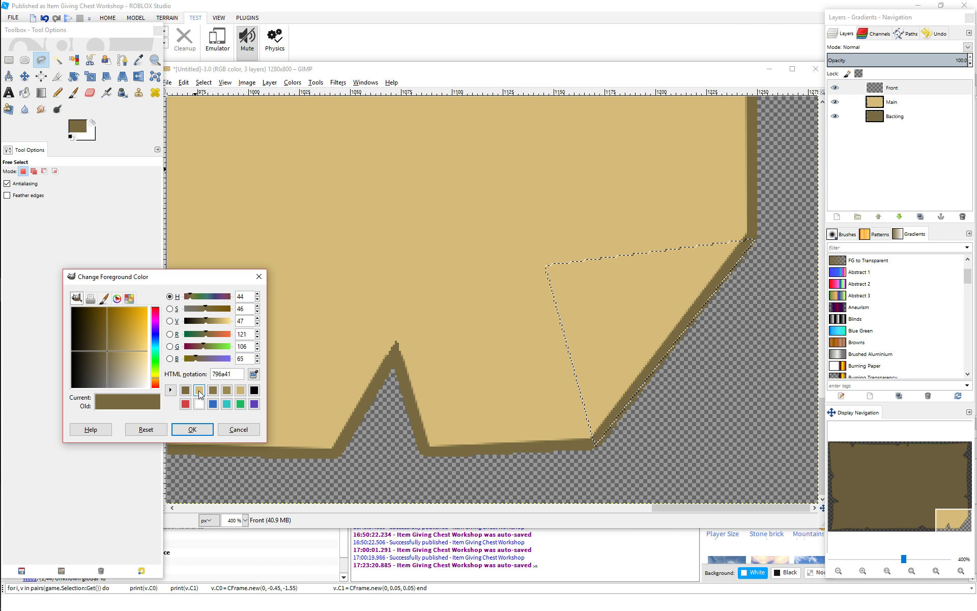
pyautogui.click(226, 390)
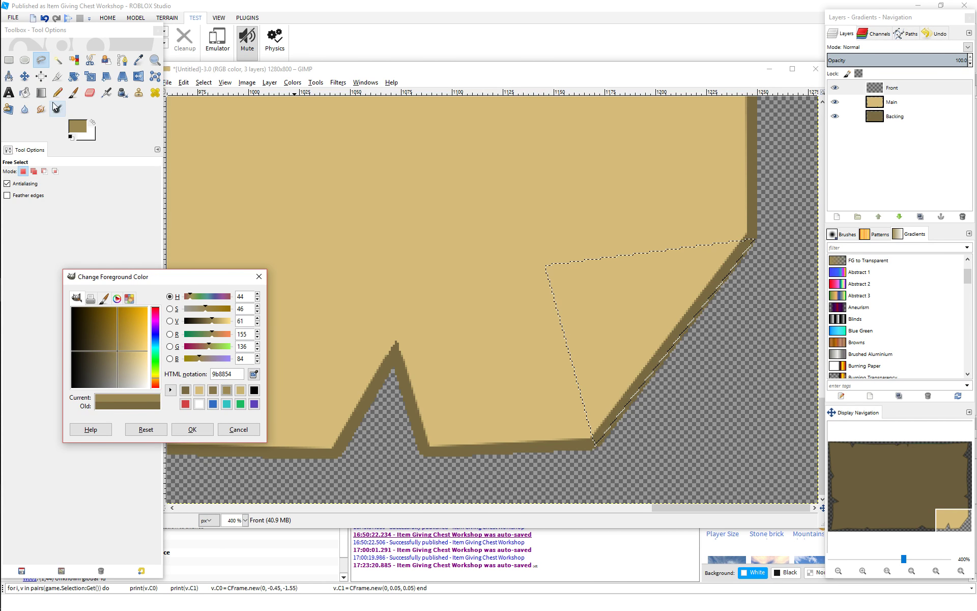
pyautogui.click(24, 92)
pyautogui.click(669, 280)
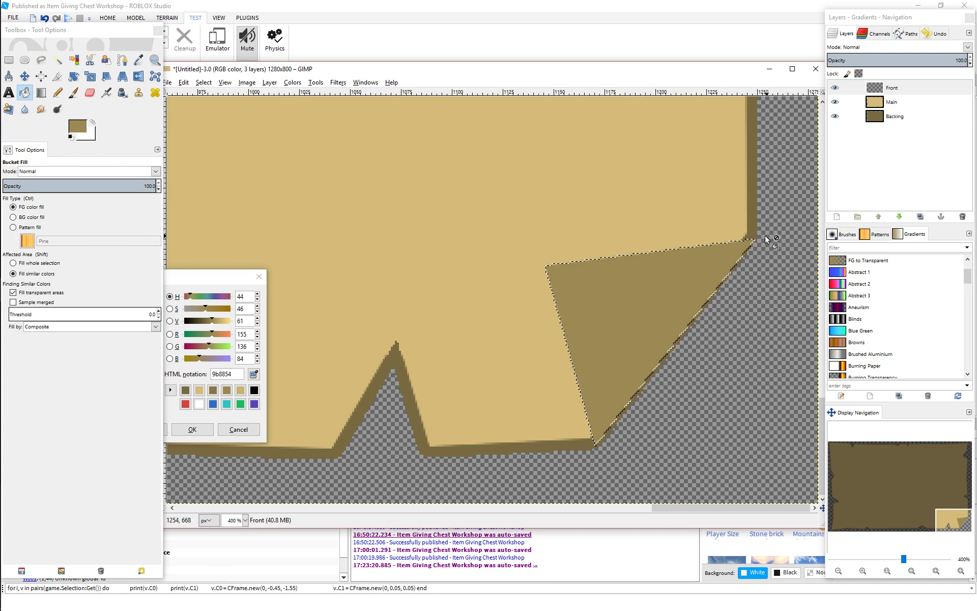
pyautogui.click(212, 390)
pyautogui.click(603, 317)
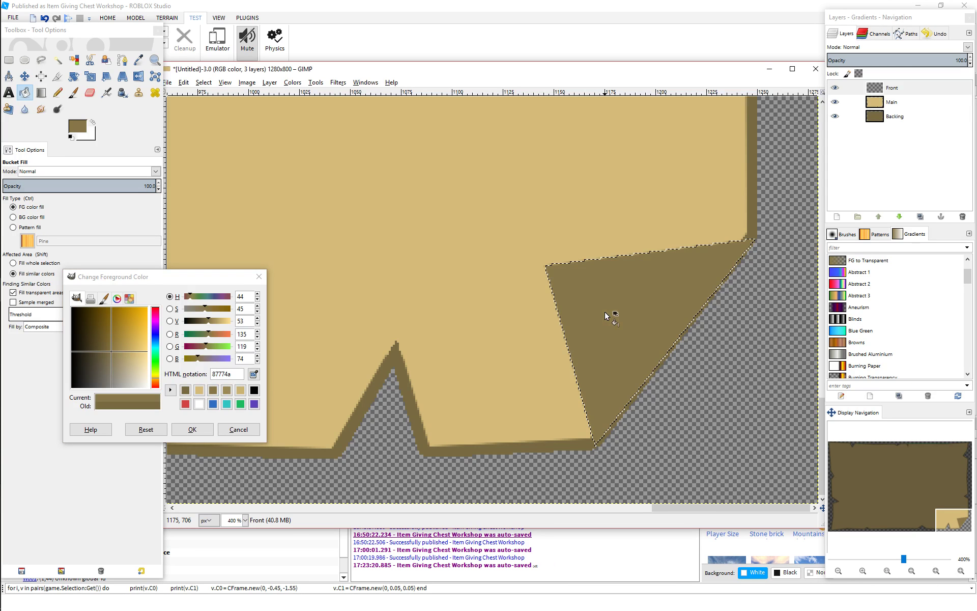
pyautogui.click(224, 390)
pyautogui.click(644, 306)
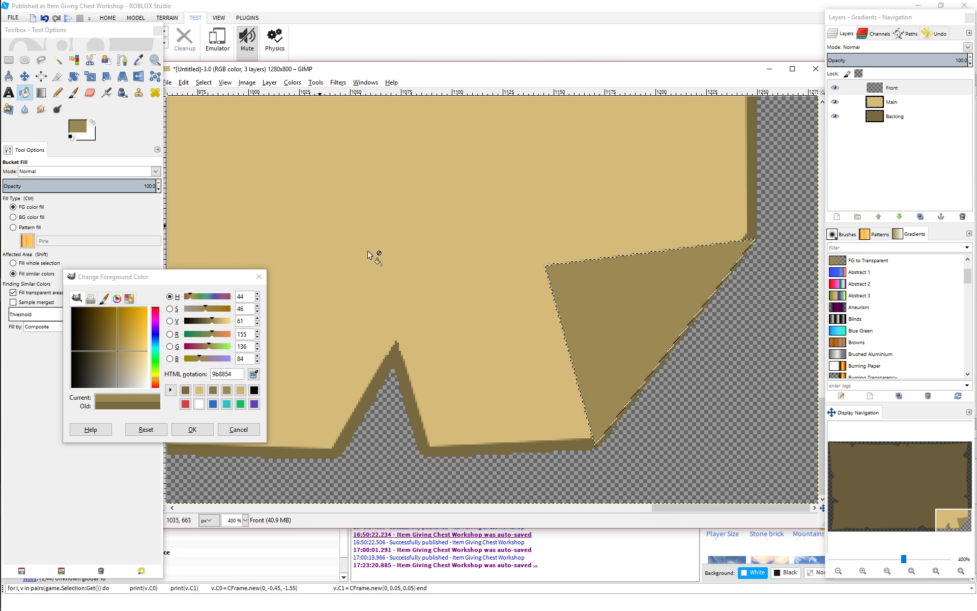
# Step: Dismiss the canvas menu and return to the Free Select tool
pyautogui.rightClick(573, 280)
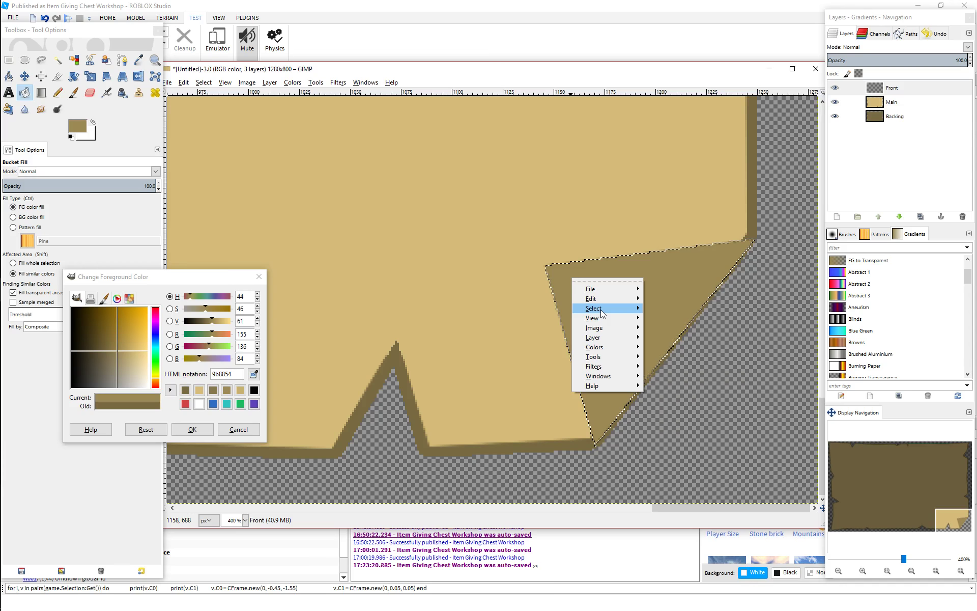
pyautogui.moveTo(602, 313)
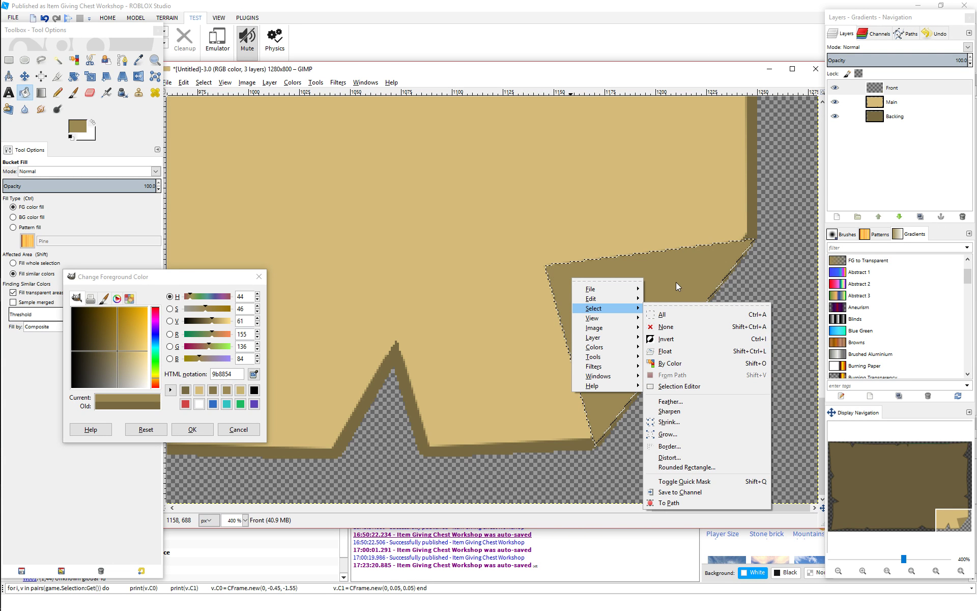
pyautogui.press('Escape')
pyautogui.press('f')
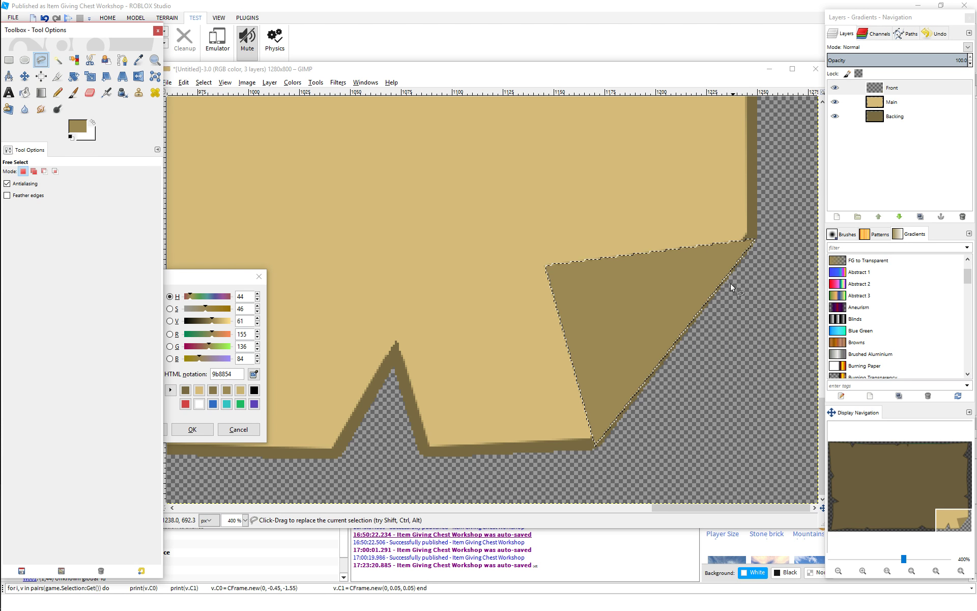
# Step: Outline the corner triangle again as a fresh selection
pyautogui.click(752, 232)
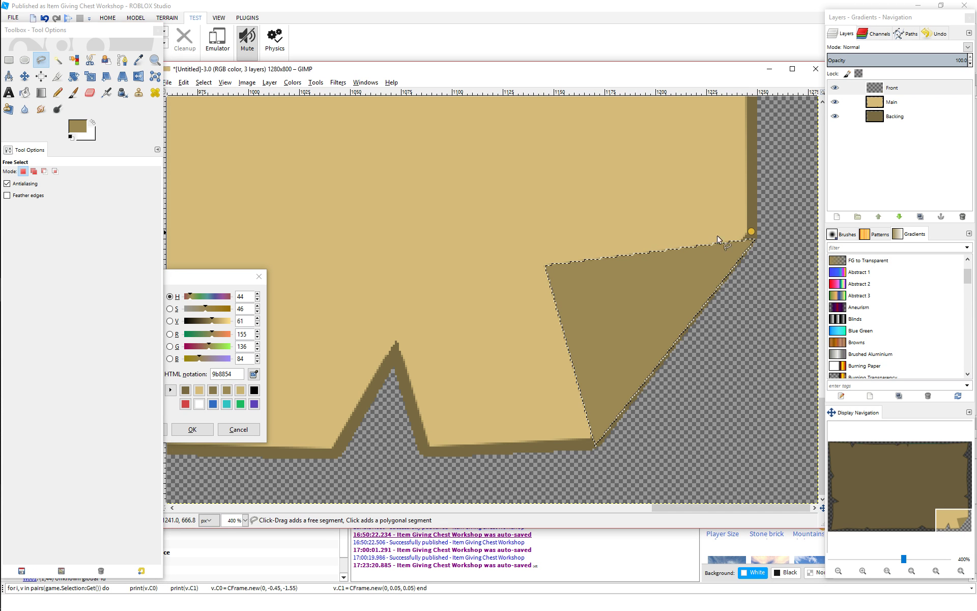
pyautogui.click(546, 265)
pyautogui.click(752, 237)
pyautogui.click(591, 444)
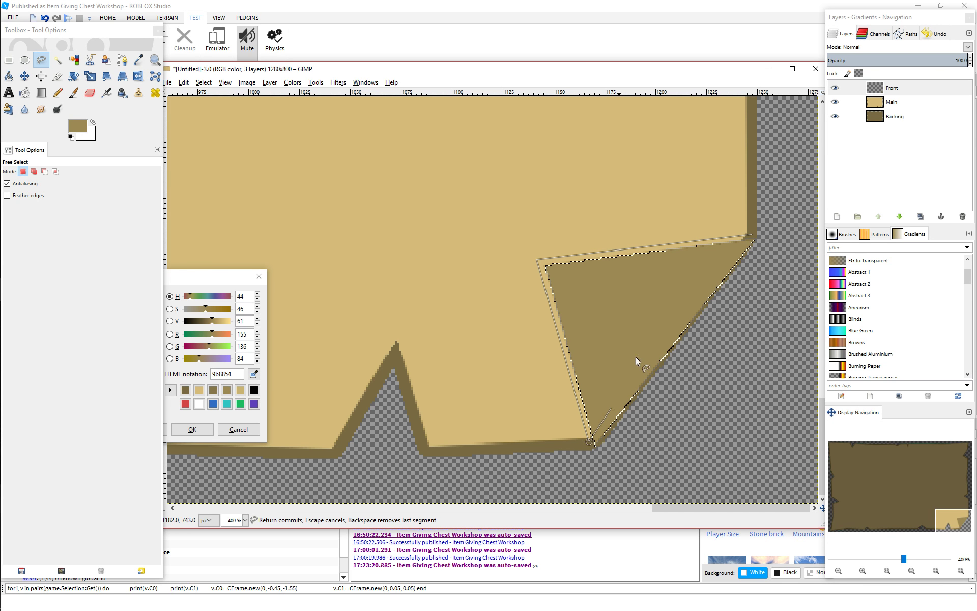
pyautogui.click(753, 233)
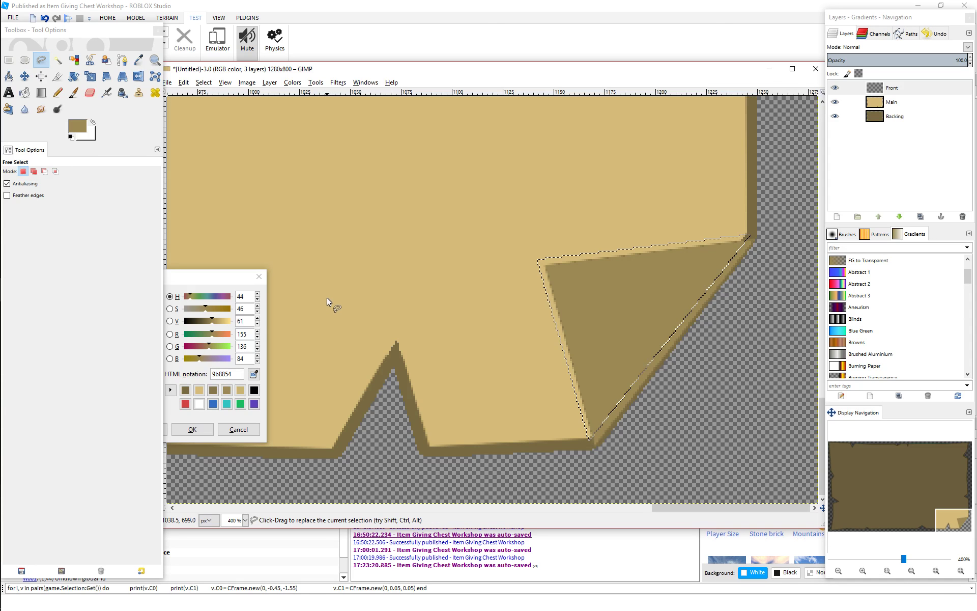
# Step: Add a new transparent layer named FrontBacking
pyautogui.rightClick(889, 150)
pyautogui.click(884, 170)
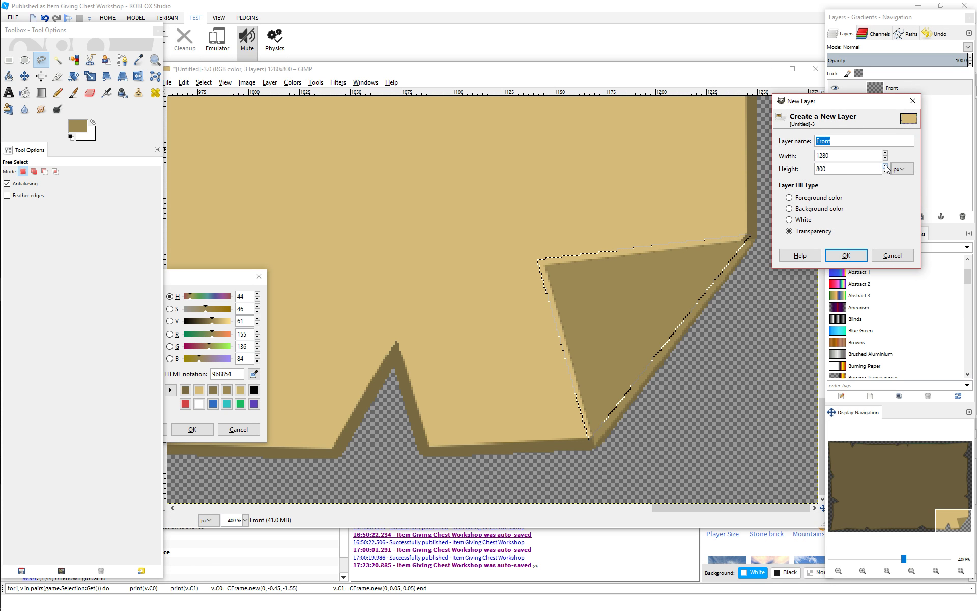
pyautogui.write('FrontBacking')
pyautogui.press('Return')
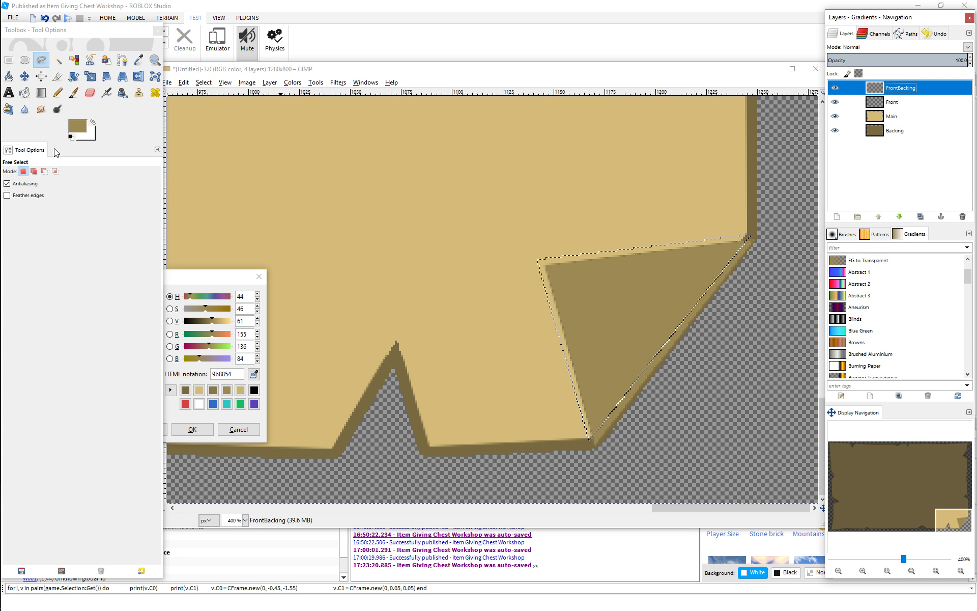
# Step: Fill the triangle on FrontBacking with 796a41 and place the layer beneath Front
pyautogui.click(185, 390)
pyautogui.click(25, 92)
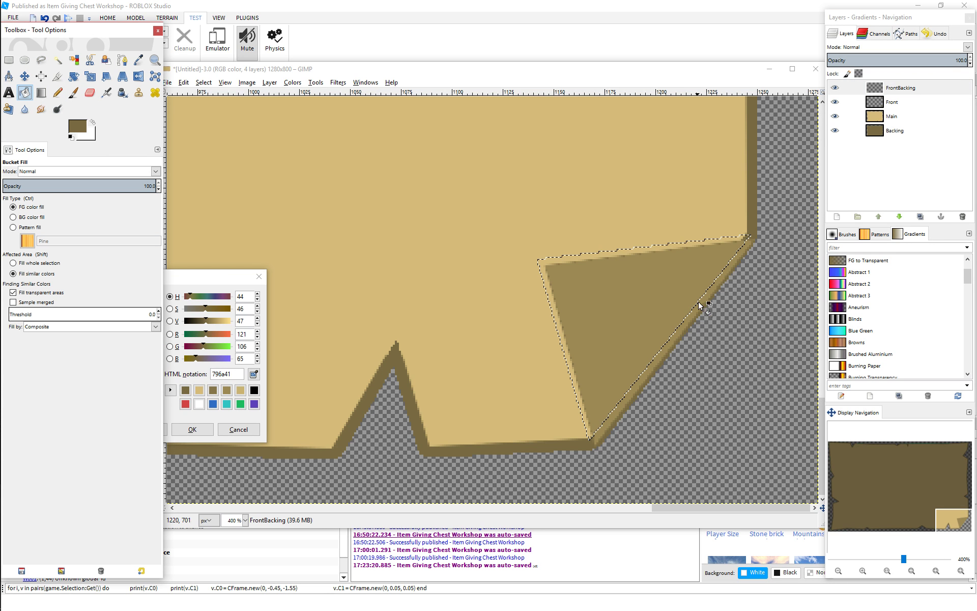
pyautogui.click(652, 279)
pyautogui.moveTo(900, 88); pyautogui.dragTo(908, 115)
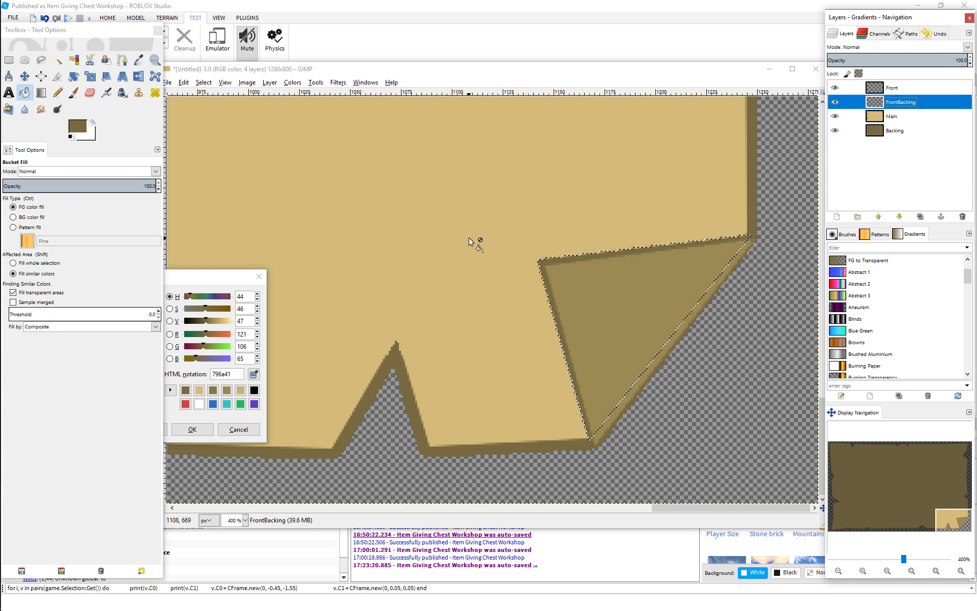
pyautogui.click(210, 432)
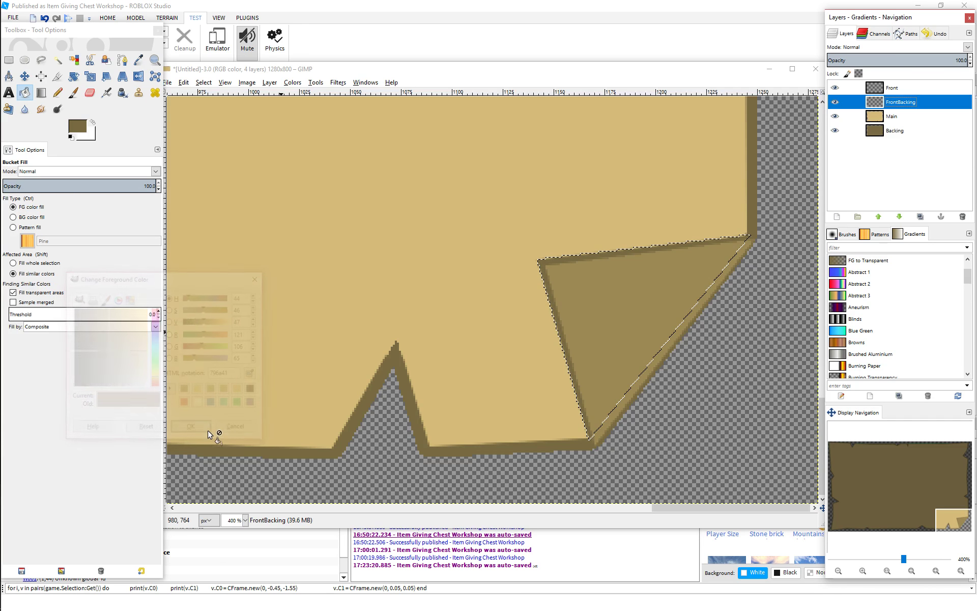
# Step: Clear the selection and save the image as OldCartoonPiratePapaer.xcf in Documents
pyautogui.keyDown('ctrl'); pyautogui.scroll(-5, 364, 235); pyautogui.keyUp('ctrl')
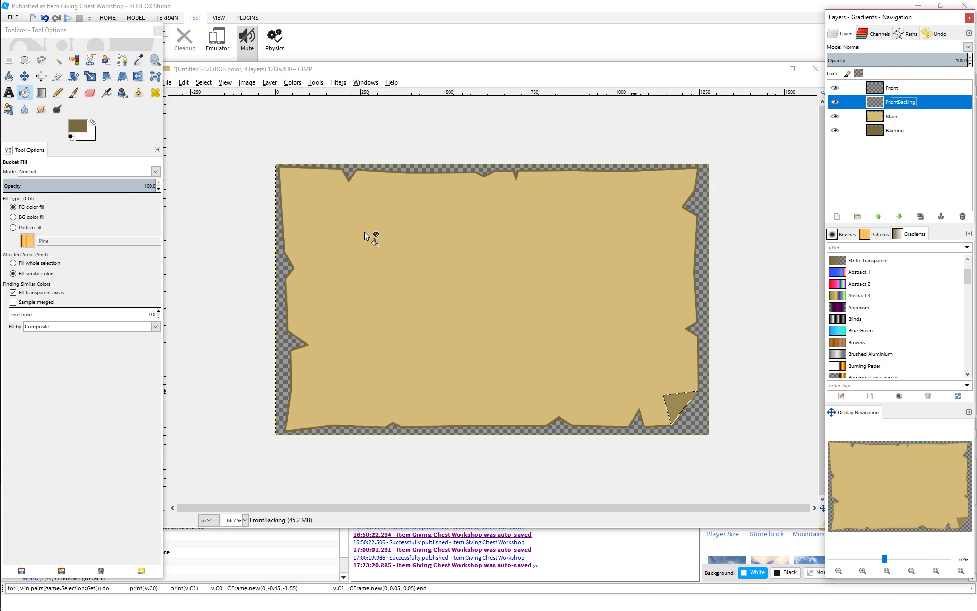
pyautogui.hotkey('shift', 'ctrl', 'a')
pyautogui.click(184, 71)
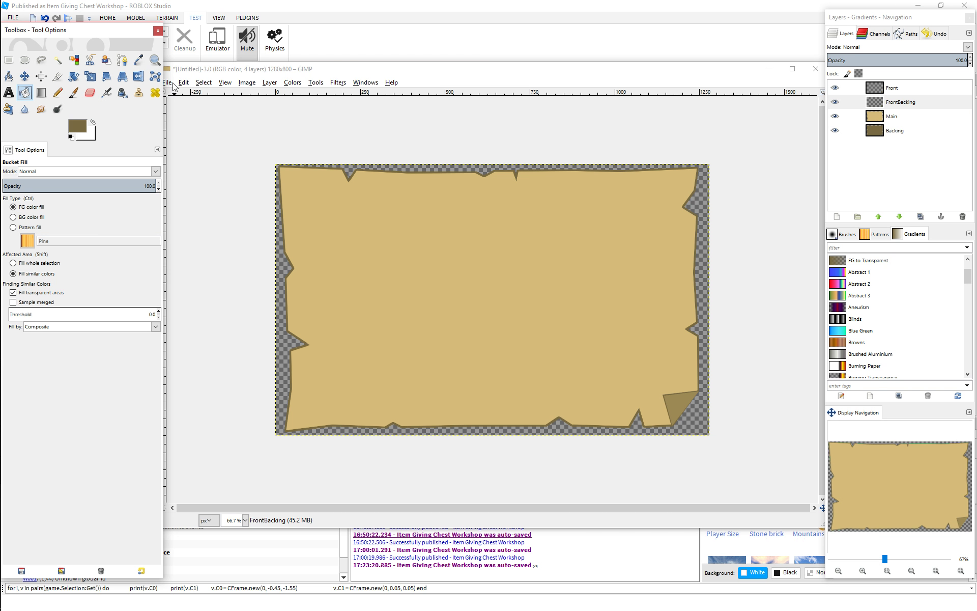
pyautogui.click(168, 83)
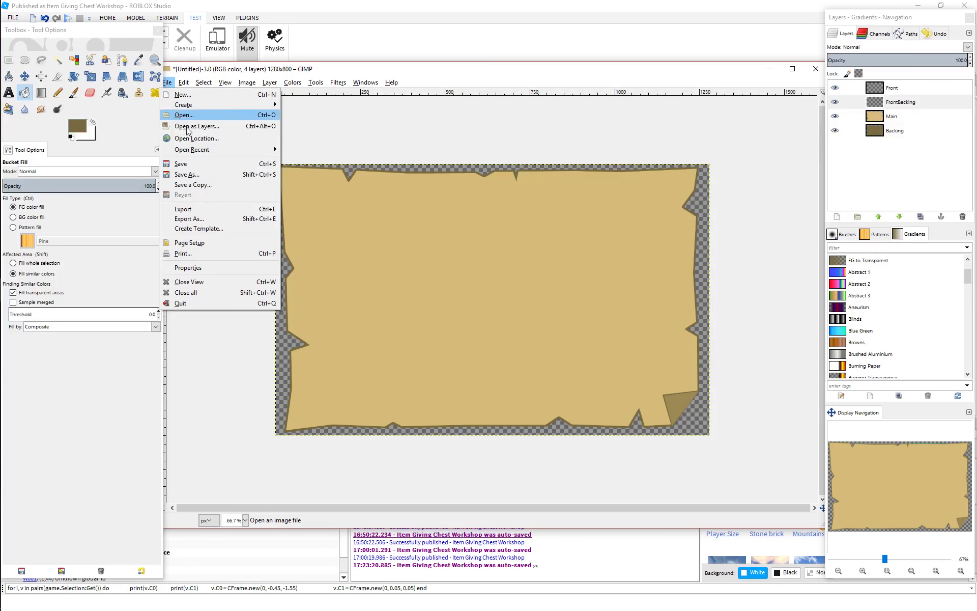
pyautogui.click(192, 167)
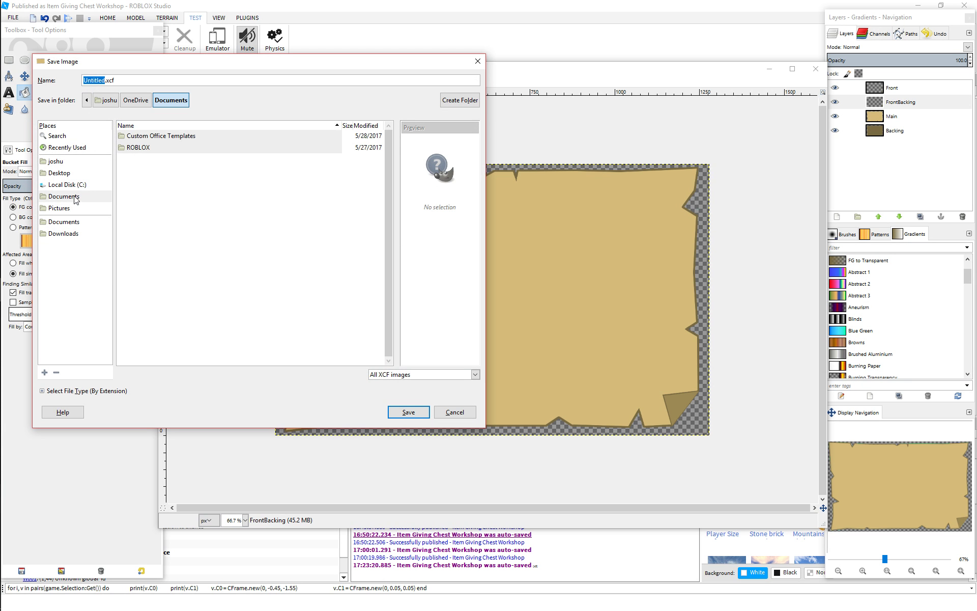
pyautogui.click(75, 200)
pyautogui.click(71, 223)
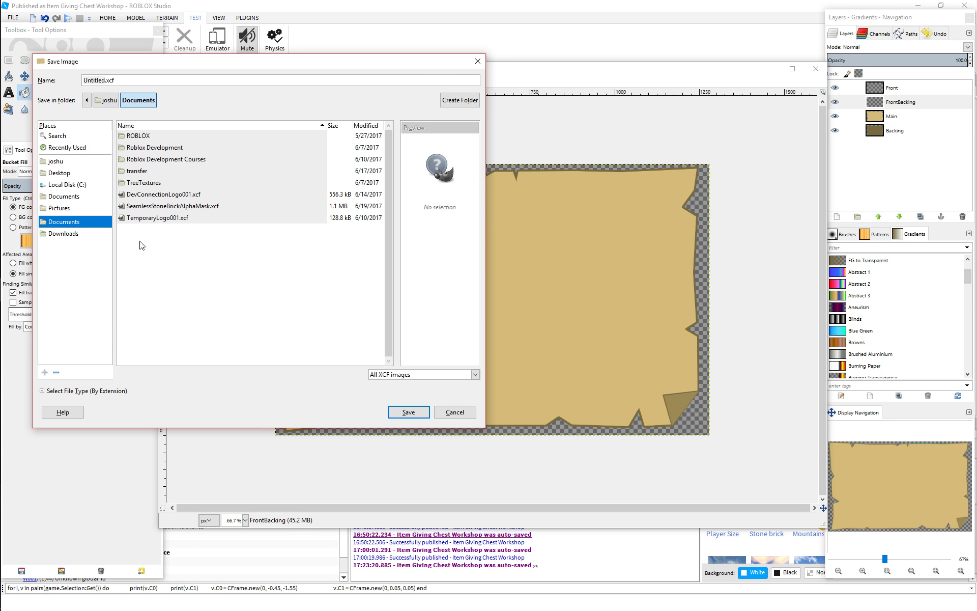
pyautogui.doubleClick(120, 80)
pyautogui.doubleClick(94, 80)
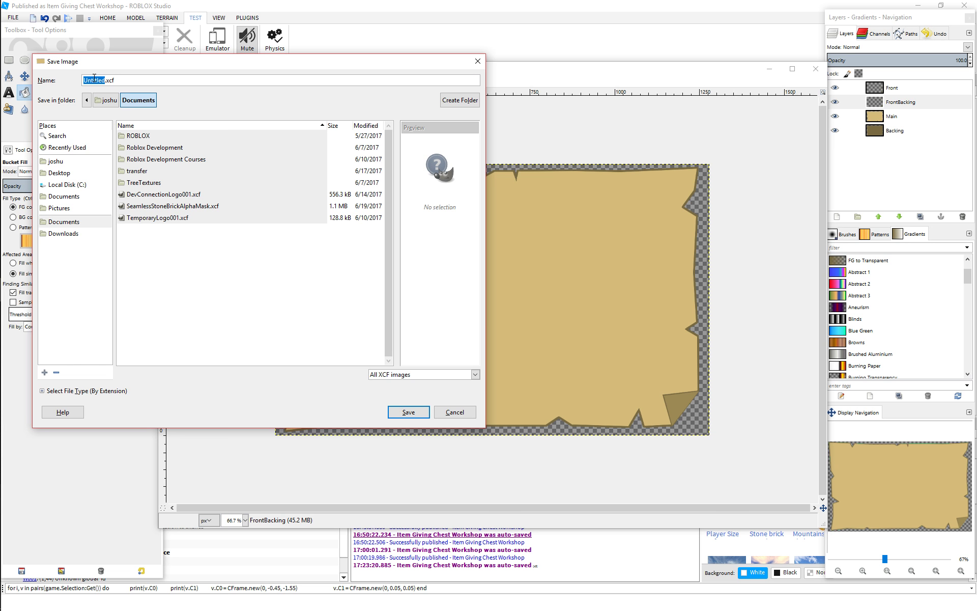
pyautogui.write('PiratePapaer')
pyautogui.click(411, 410)
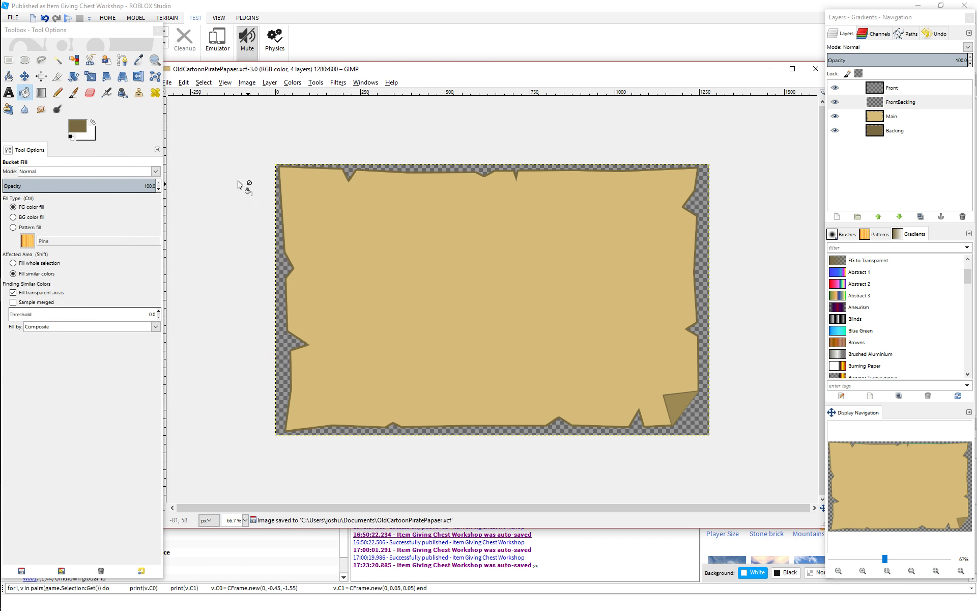
# Step: Export the image to Documents as OldCartoonPiratePapaer.png with default PNG options
pyautogui.click(168, 83)
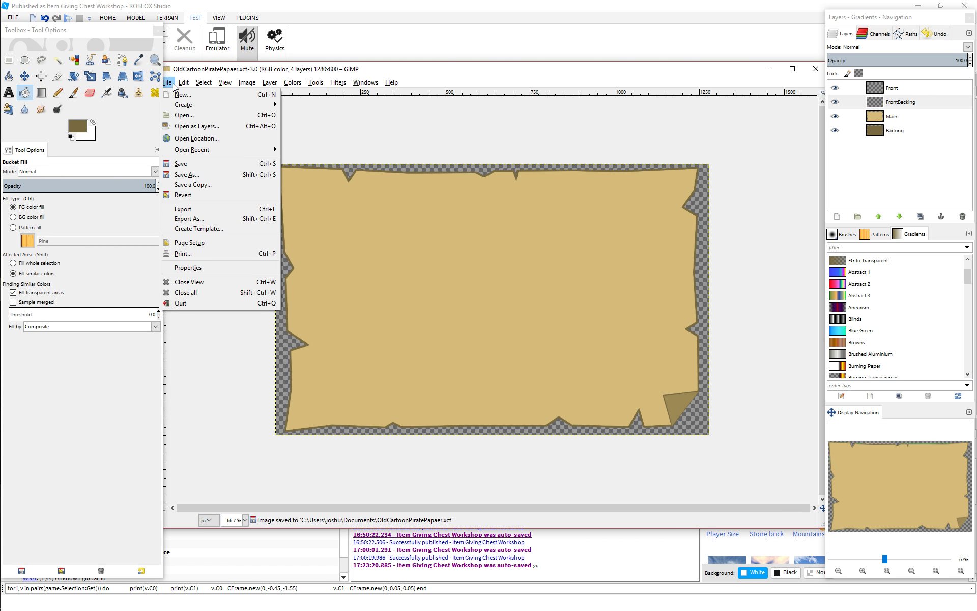
pyautogui.click(181, 219)
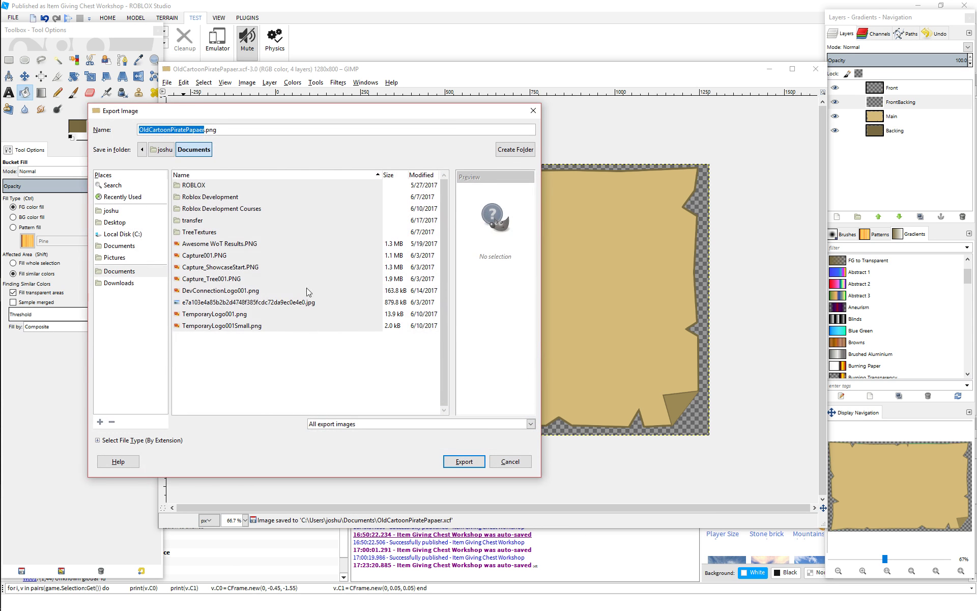
pyautogui.click(120, 273)
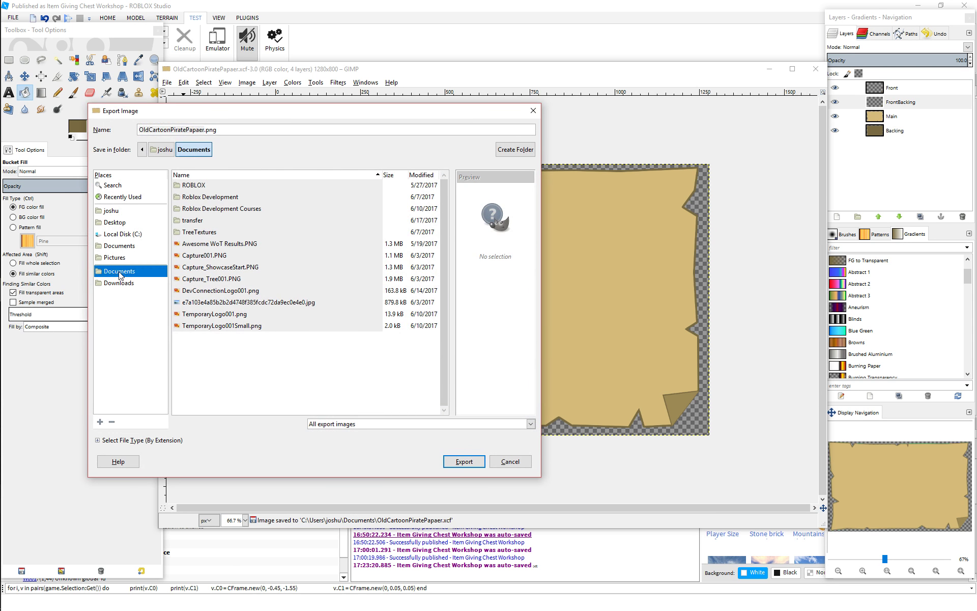
pyautogui.click(230, 130)
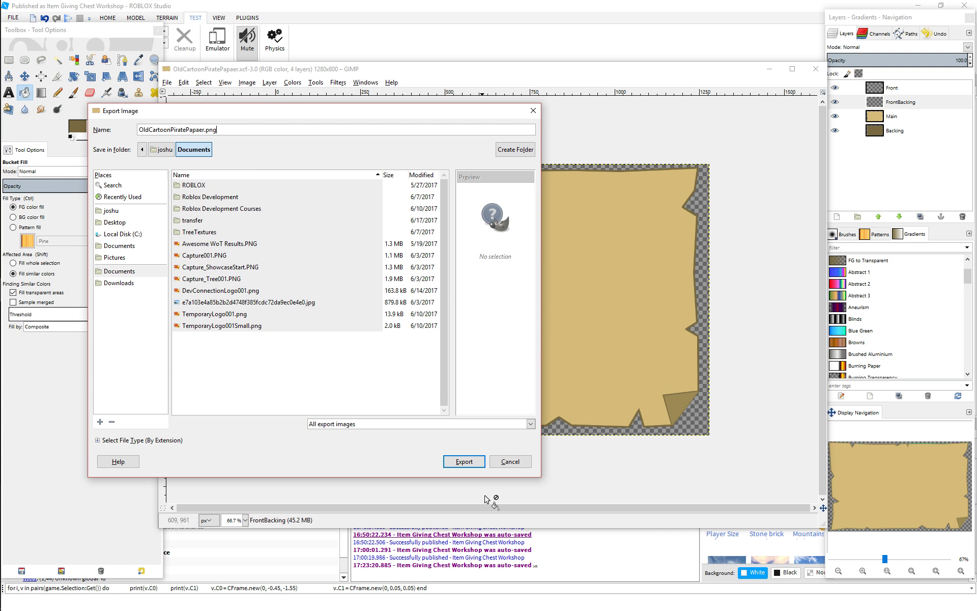
pyautogui.click(471, 462)
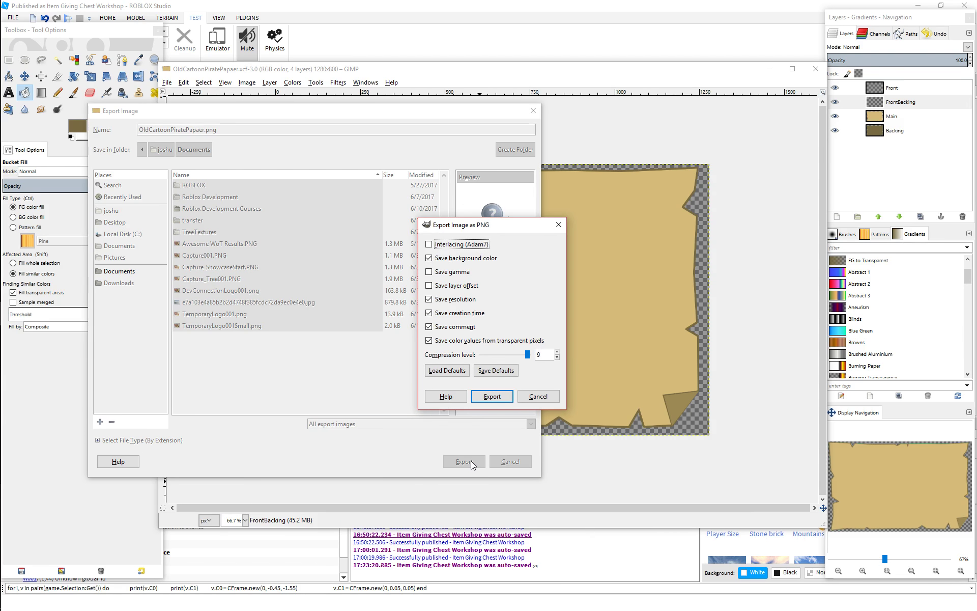
pyautogui.click(489, 397)
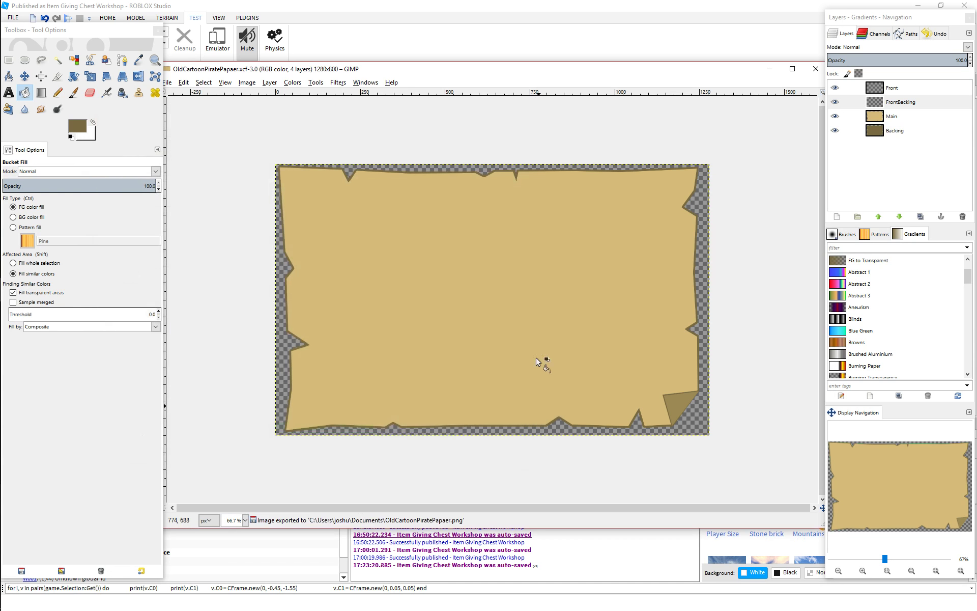
pyautogui.moveTo(383, 73); pyautogui.dragTo(399, 72)
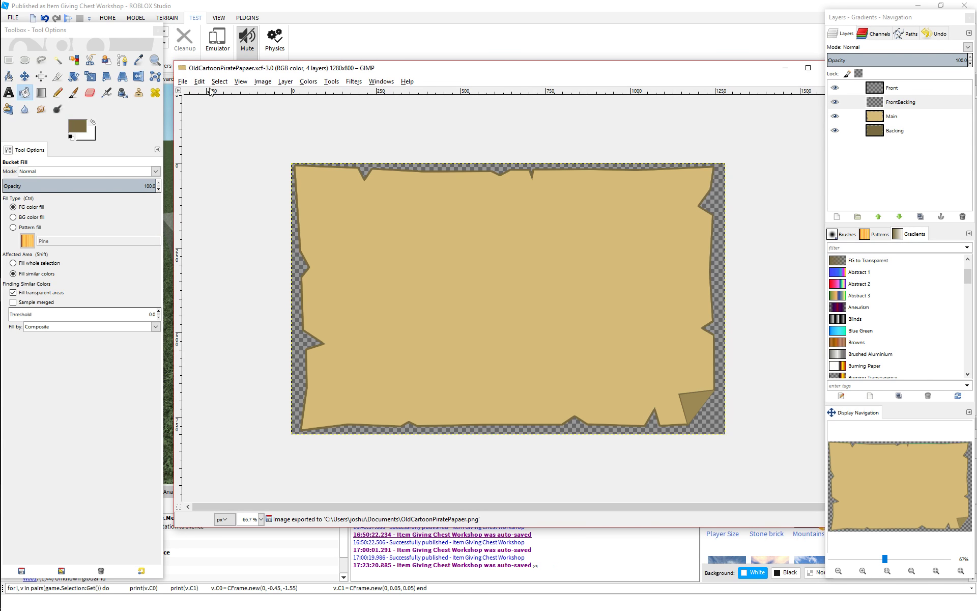
# Step: Create a new 256×128 image and move and enlarge its window
pyautogui.click(183, 82)
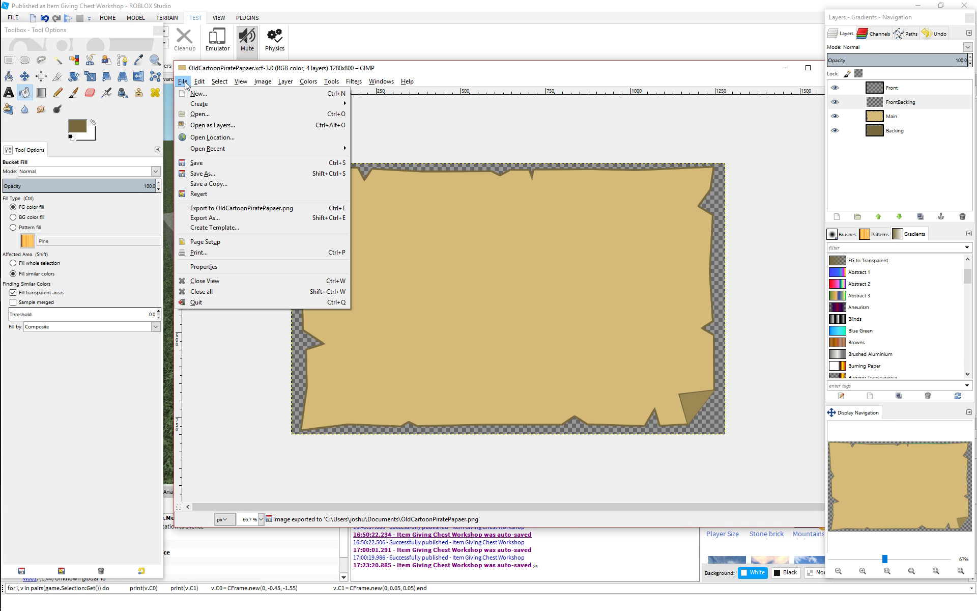
pyautogui.click(198, 93)
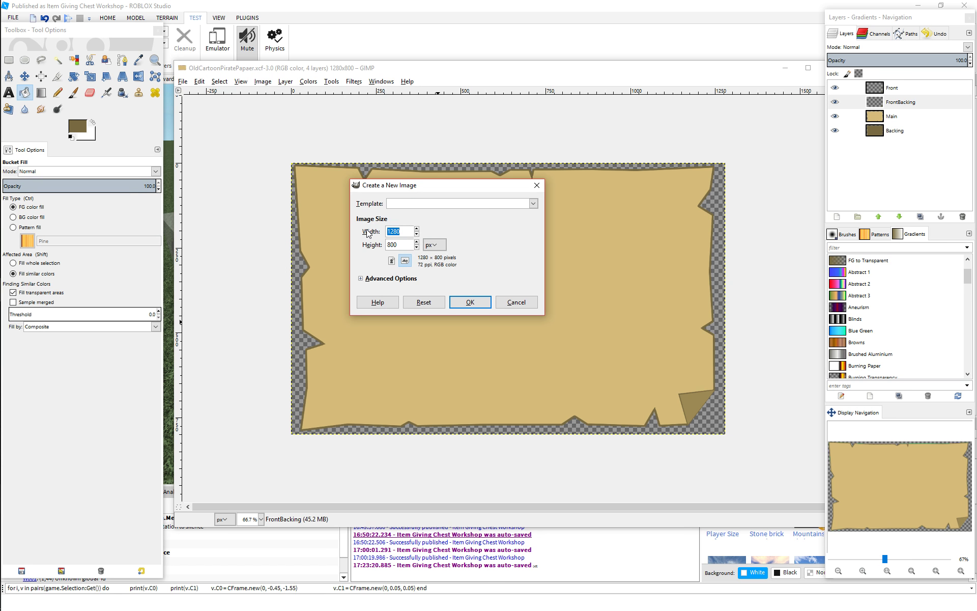
pyautogui.press('Tab')
pyautogui.click(483, 303)
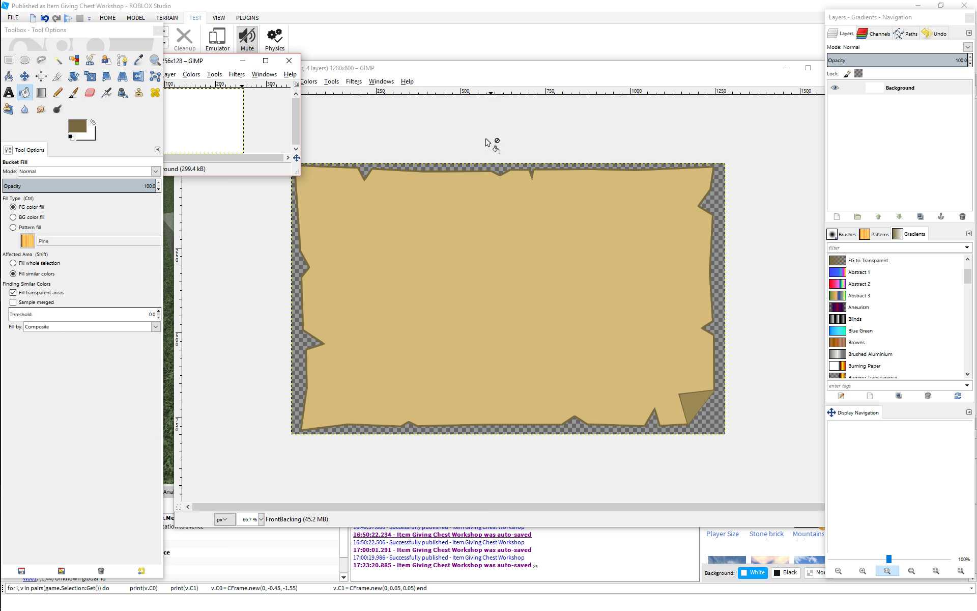
pyautogui.moveTo(208, 61); pyautogui.dragTo(403, 176)
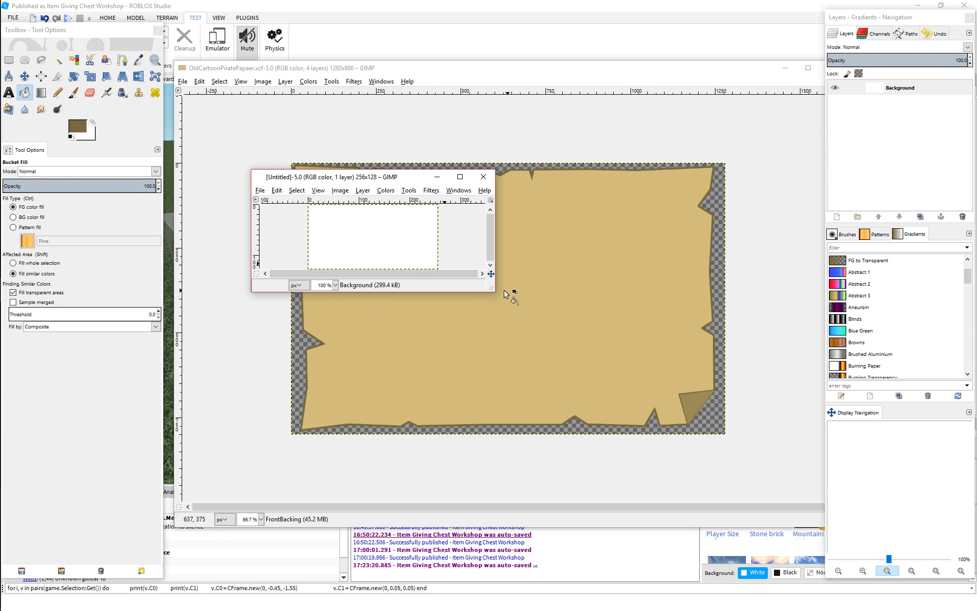
pyautogui.moveTo(502, 293); pyautogui.dragTo(741, 434)
# Step: Add a layer from visible, then delete both the Background and Visible layers
pyautogui.rightClick(883, 105)
pyautogui.click(916, 140)
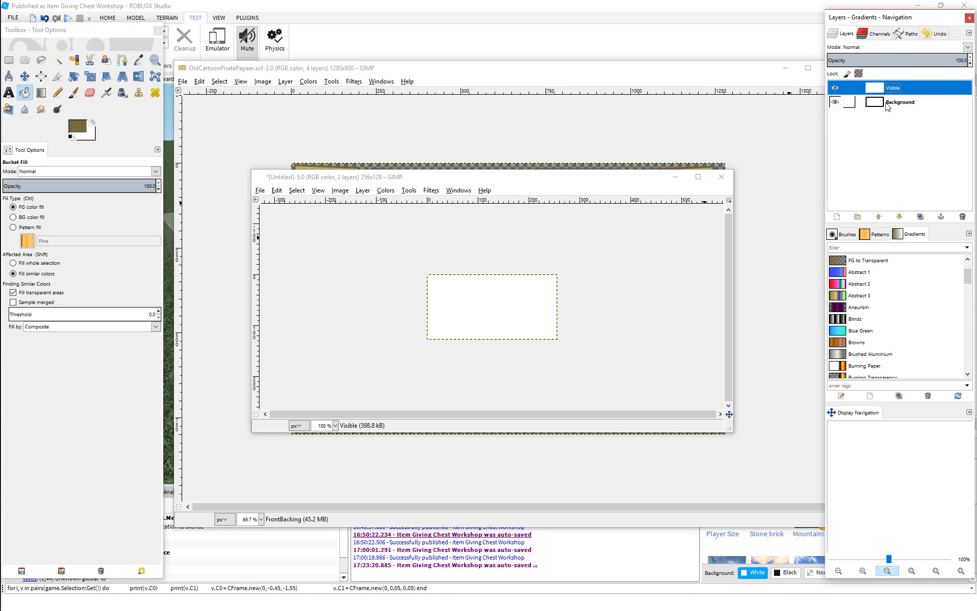
pyautogui.click(898, 101)
pyautogui.rightClick(898, 104)
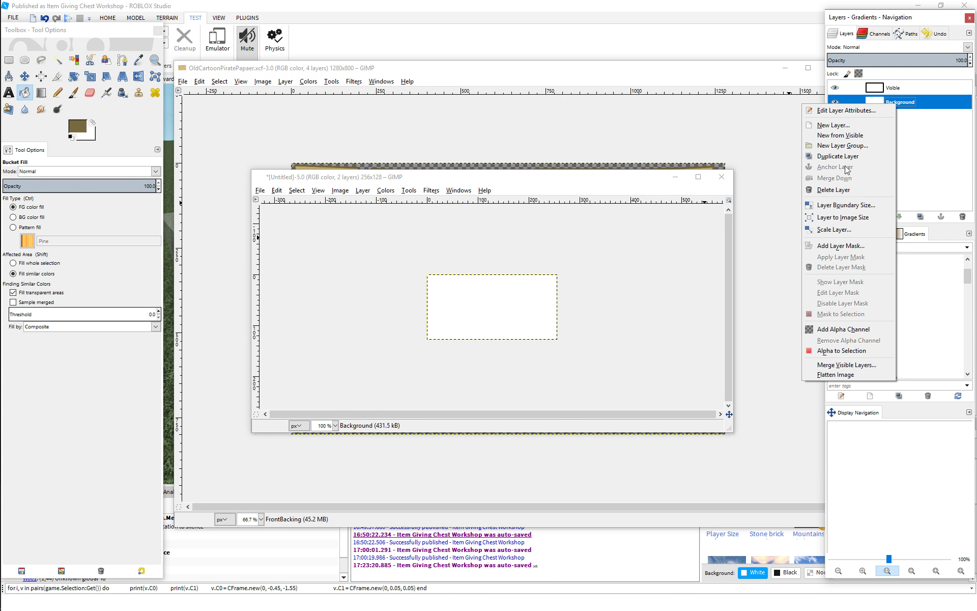
pyautogui.click(833, 189)
pyautogui.rightClick(886, 88)
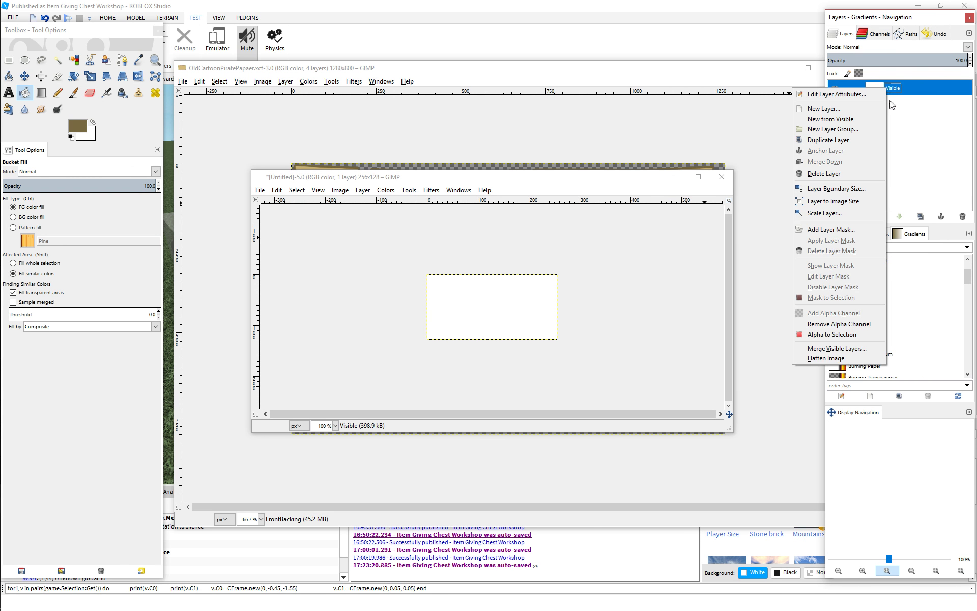
pyautogui.click(842, 171)
# Step: Reposition and enlarge the empty image window and zoom in to 300%
pyautogui.rightClick(887, 124)
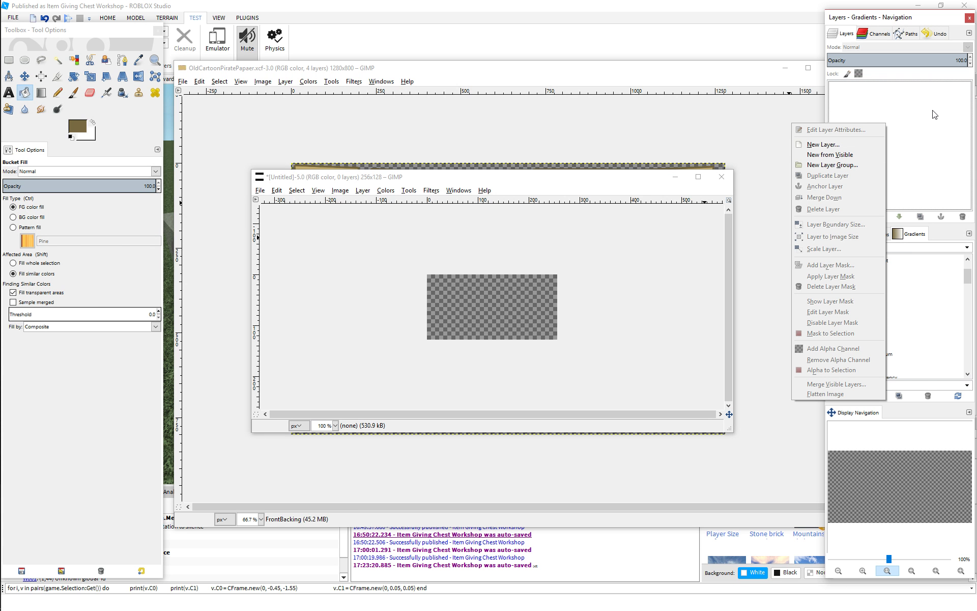
pyautogui.click(935, 112)
pyautogui.rightClick(873, 125)
pyautogui.click(842, 109)
pyautogui.click(435, 253)
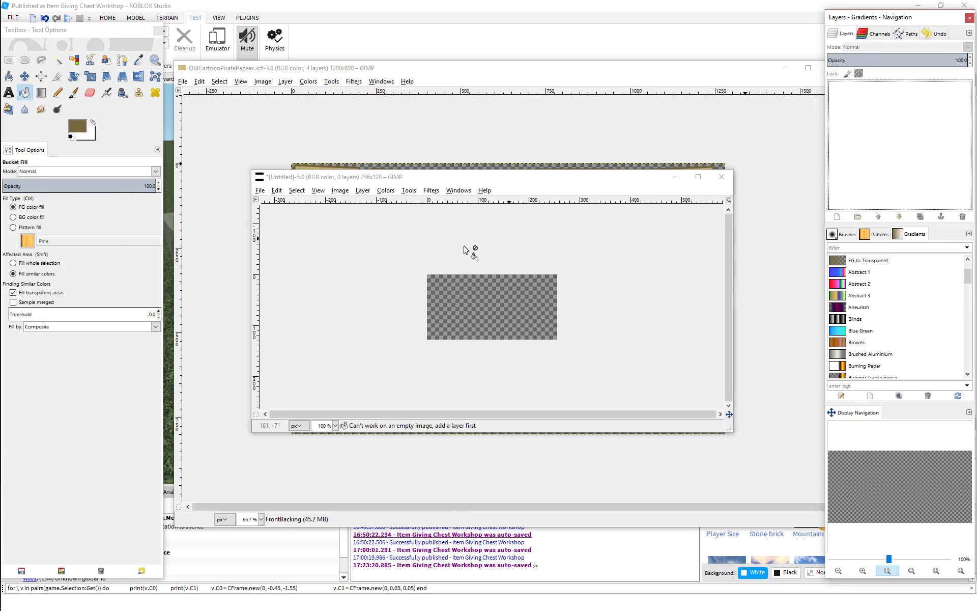
pyautogui.moveTo(435, 177); pyautogui.dragTo(363, 111)
pyautogui.moveTo(658, 427); pyautogui.dragTo(769, 465)
pyautogui.keyDown('ctrl'); pyautogui.scroll(3, 613, 343); pyautogui.keyUp('ctrl')
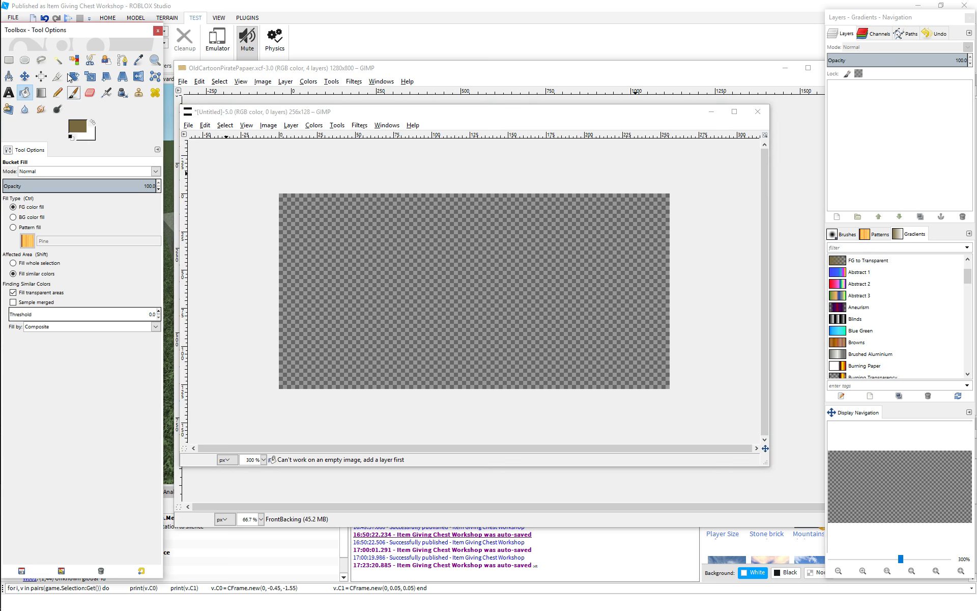
# Step: Choose the Paintbrush with the Acrylic 04 brush at size about 198
pyautogui.click(74, 92)
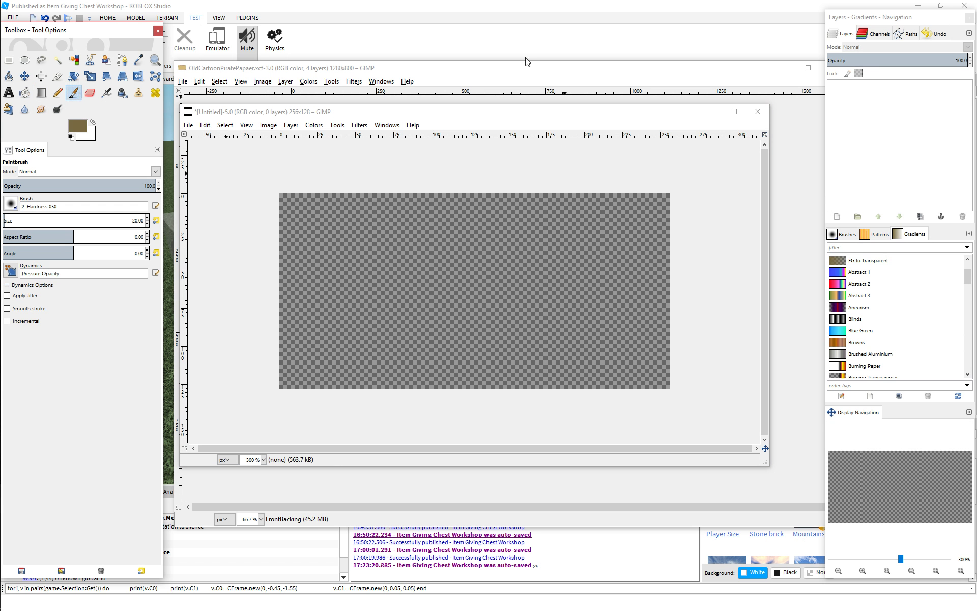
pyautogui.click(442, 80)
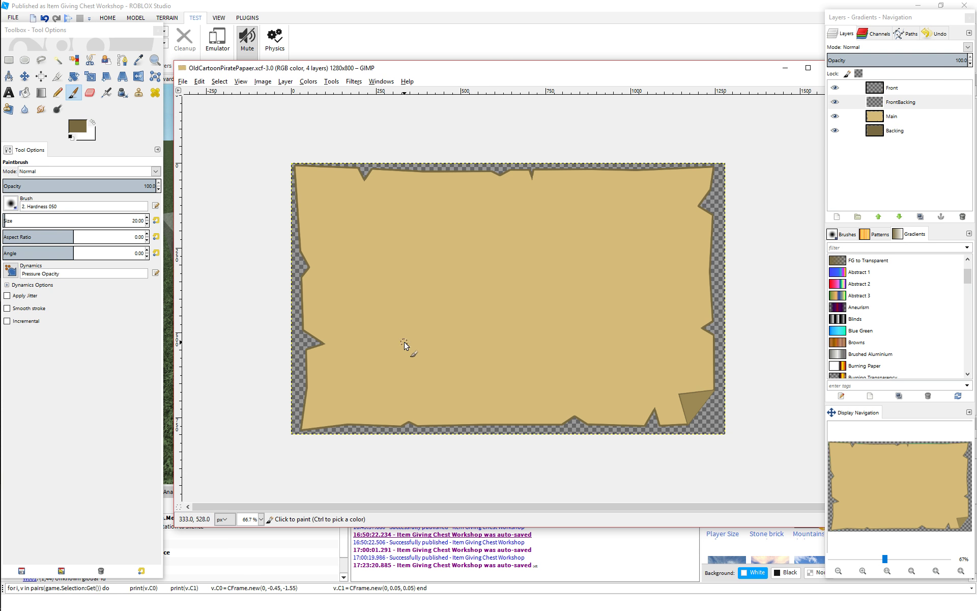
pyautogui.hotkey('alt', 'Tab')
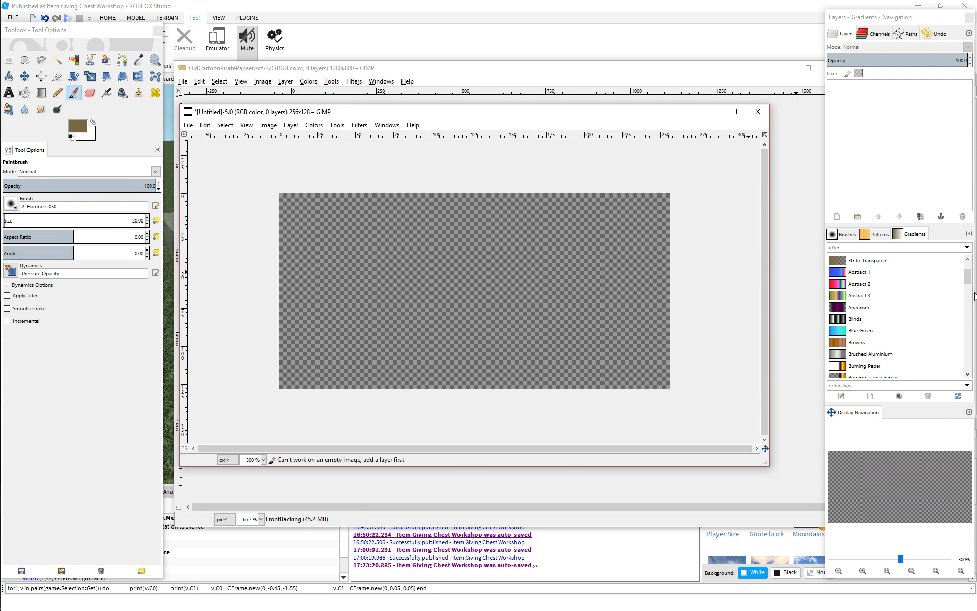
pyautogui.click(10, 203)
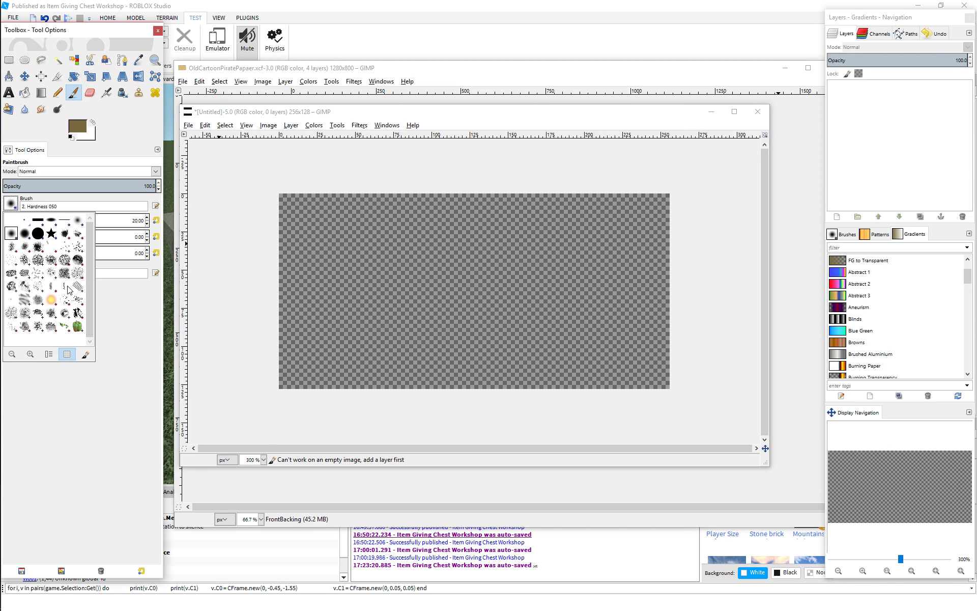
pyautogui.click(23, 248)
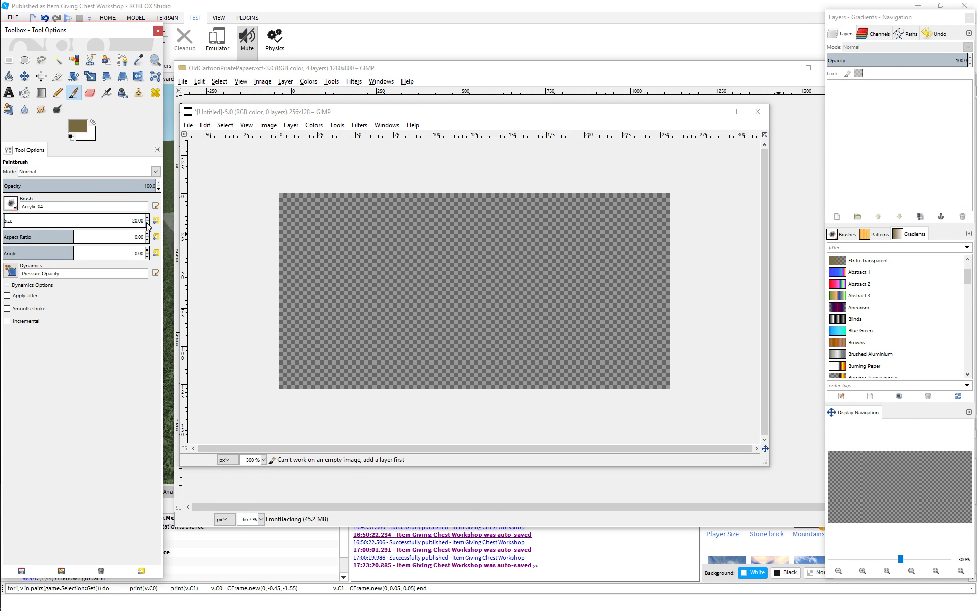
pyautogui.moveTo(4, 220); pyautogui.dragTo(31, 221)
pyautogui.click(412, 291)
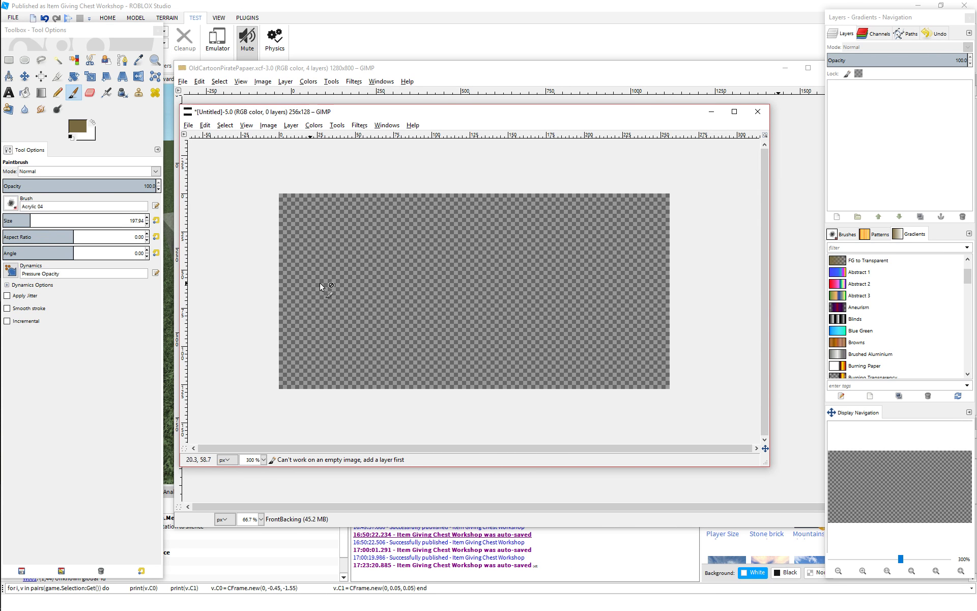
# Step: Add a new transparent layer named Main to the empty image
pyautogui.rightClick(805, 147)
pyautogui.click(847, 170)
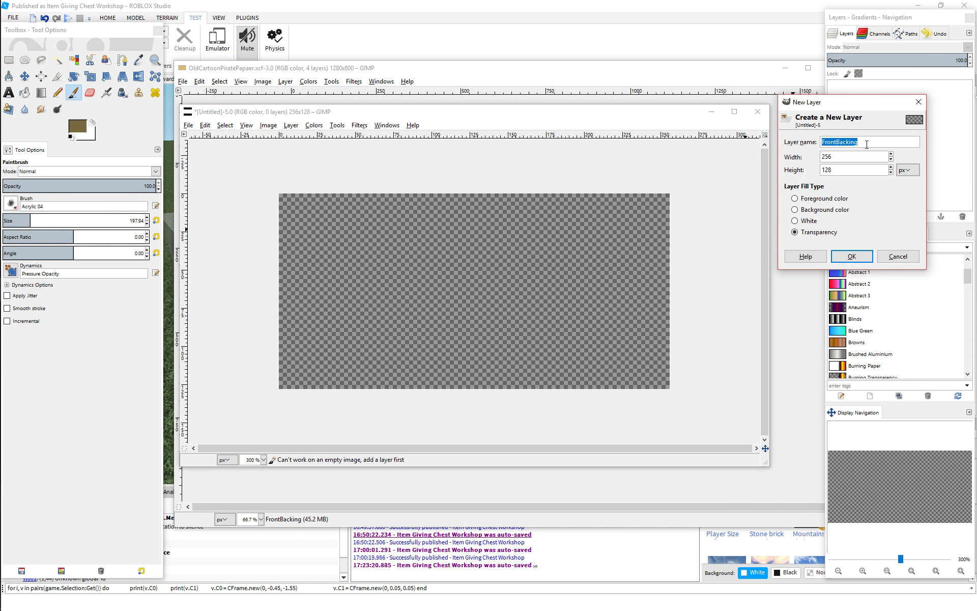
pyautogui.write('Main')
pyautogui.press('Return')
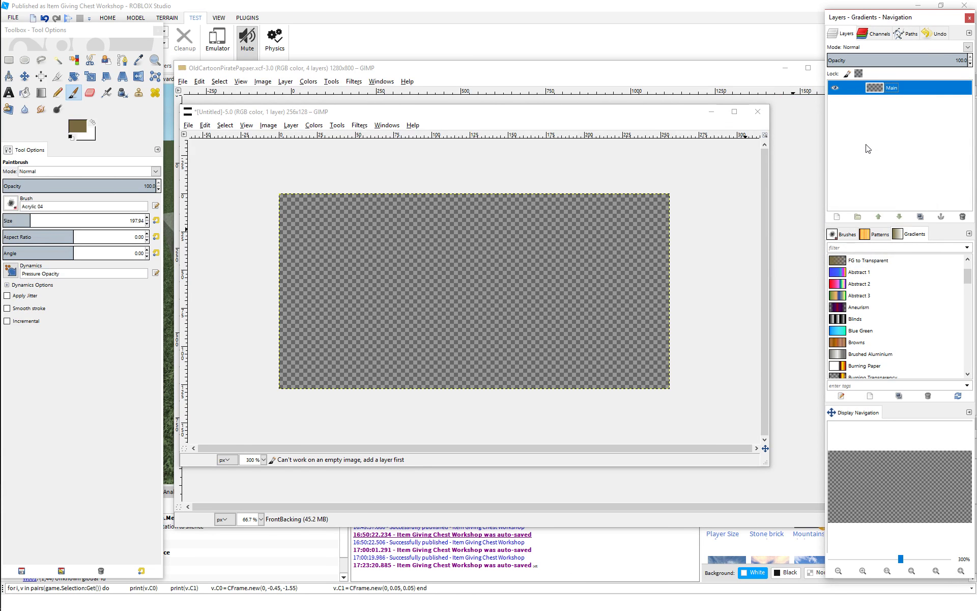
# Step: Test and undo strokes with the Acrylic 04, Acrylic 01 and 2. Hardness 050 brushes
pyautogui.moveTo(328, 290)
pyautogui.mouseDown()
pyautogui.moveTo(643, 305)
pyautogui.moveTo(524, 310)
pyautogui.moveTo(304, 290)
pyautogui.mouseUp()
pyautogui.hotkey('ctrl', 'z')
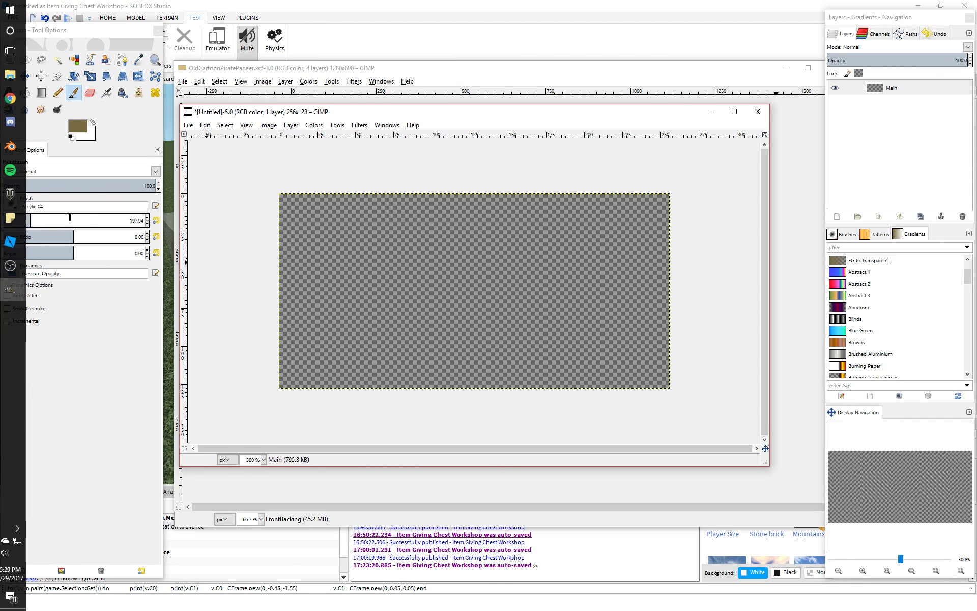
pyautogui.click(3, 207)
pyautogui.click(10, 205)
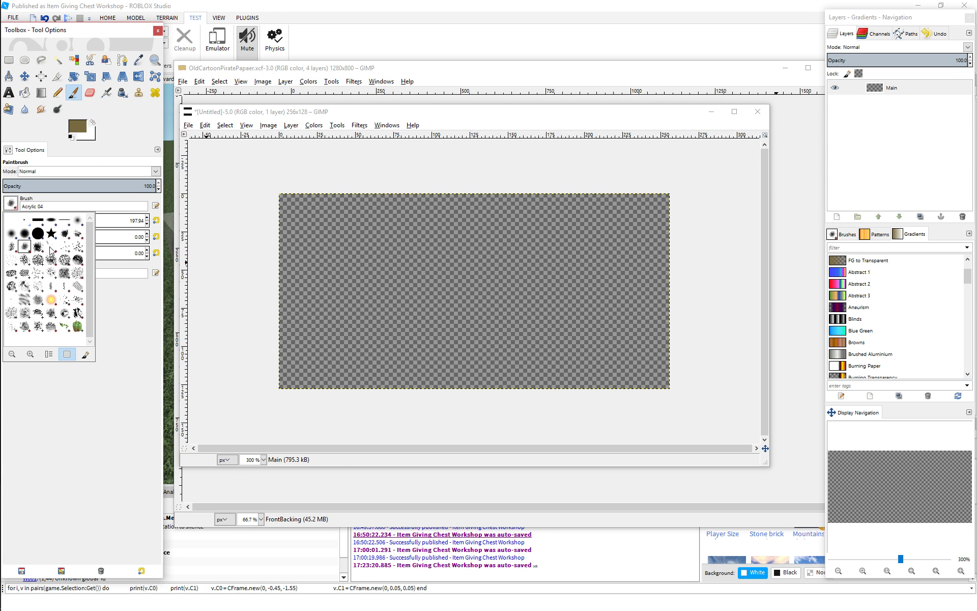
pyautogui.click(64, 235)
pyautogui.moveTo(371, 279)
pyautogui.mouseDown()
pyautogui.moveTo(613, 303)
pyautogui.moveTo(381, 280)
pyautogui.mouseUp()
pyautogui.hotkey('ctrl', 'z')
pyautogui.click(10, 205)
pyautogui.click(11, 233)
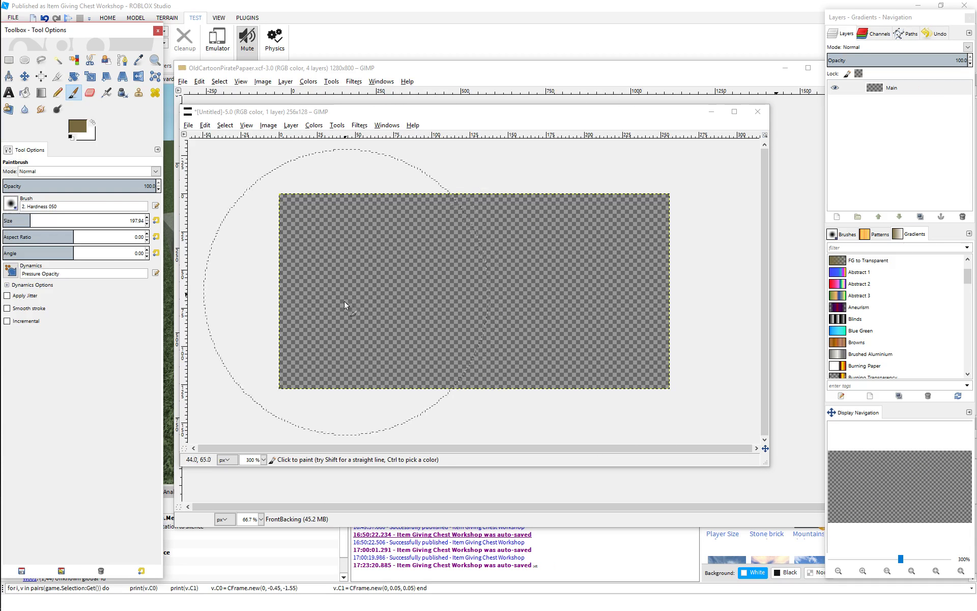
pyautogui.moveTo(346, 304)
pyautogui.mouseDown()
pyautogui.moveTo(497, 268)
pyautogui.moveTo(584, 285)
pyautogui.moveTo(617, 302)
pyautogui.mouseUp()
pyautogui.hotkey('ctrl', 'z')
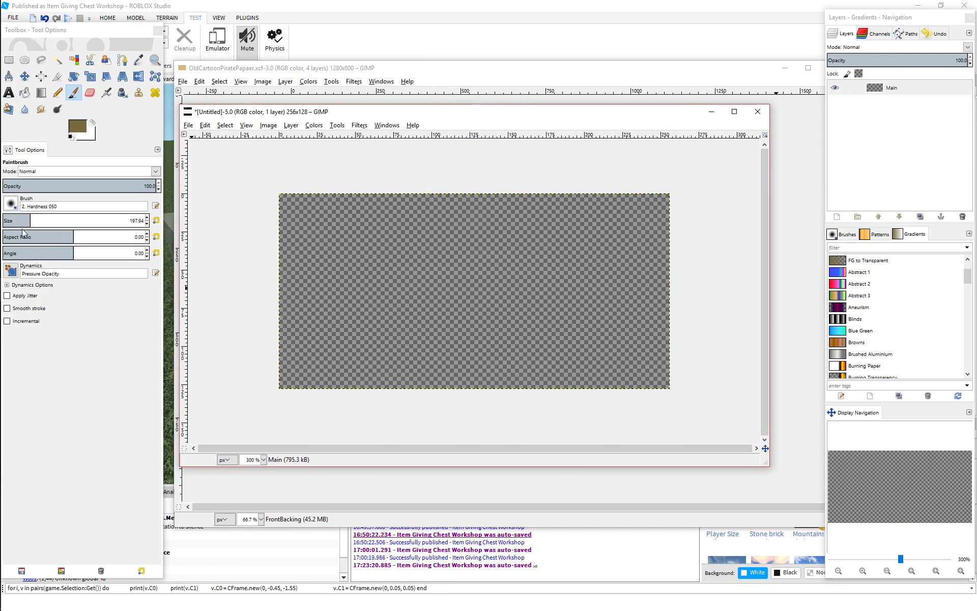
# Step: Test and undo Structure, Pencil 01 and Chalk 01 strokes, then reduce brush size to about 97.68
pyautogui.click(10, 205)
pyautogui.click(38, 325)
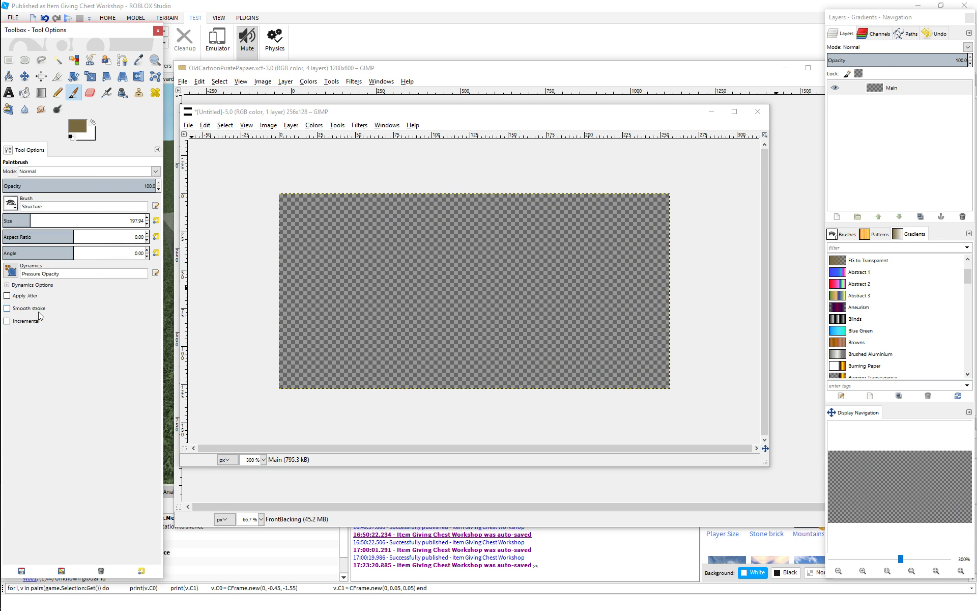
pyautogui.moveTo(381, 288)
pyautogui.mouseDown()
pyautogui.moveTo(594, 286)
pyautogui.moveTo(638, 302)
pyautogui.moveTo(318, 297)
pyautogui.mouseUp()
pyautogui.hotkey('ctrl', 'z')
pyautogui.click(9, 205)
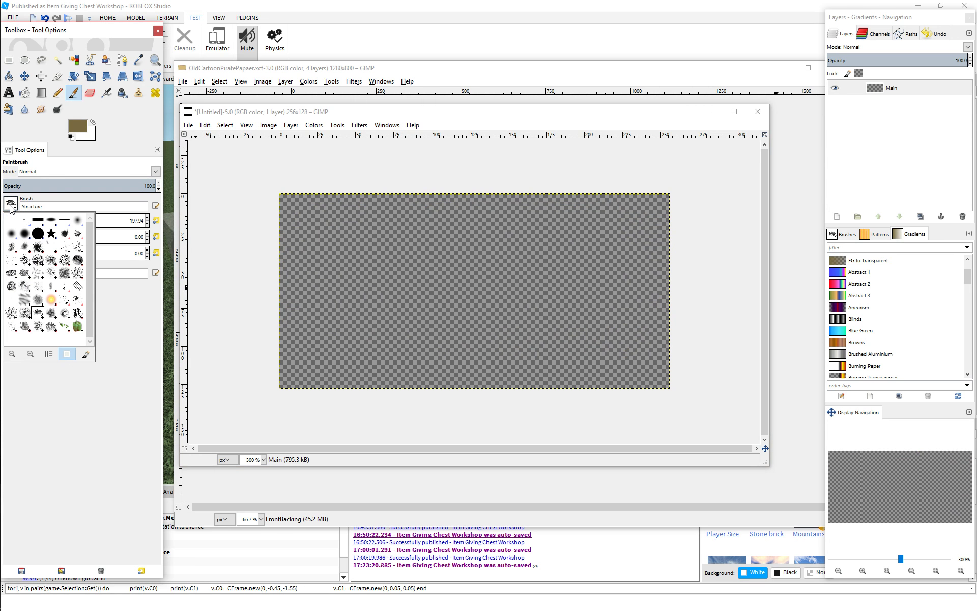
pyautogui.click(58, 291)
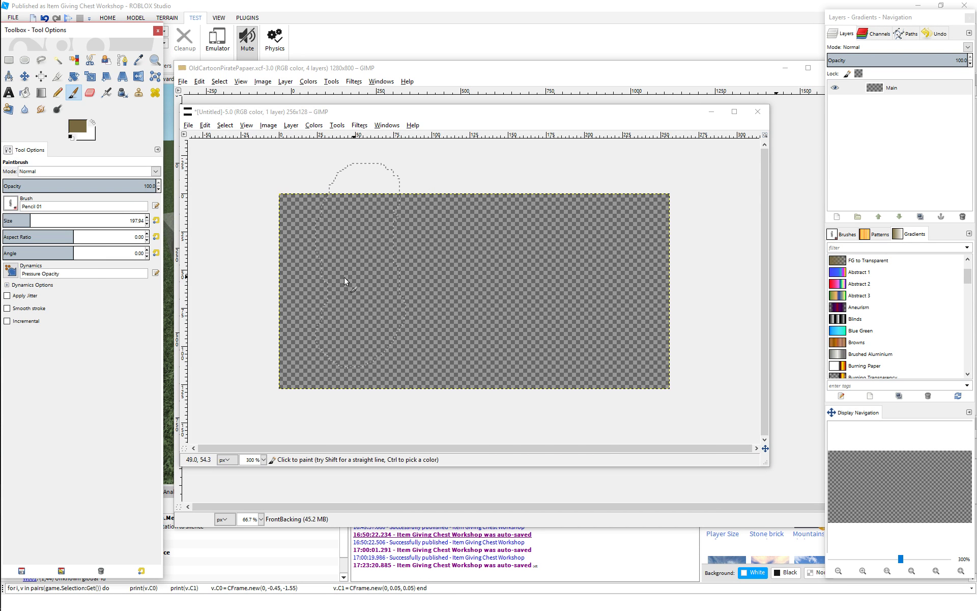
pyautogui.moveTo(344, 277)
pyautogui.mouseDown()
pyautogui.moveTo(609, 307)
pyautogui.moveTo(610, 356)
pyautogui.mouseUp()
pyautogui.hotkey('ctrl', 'z')
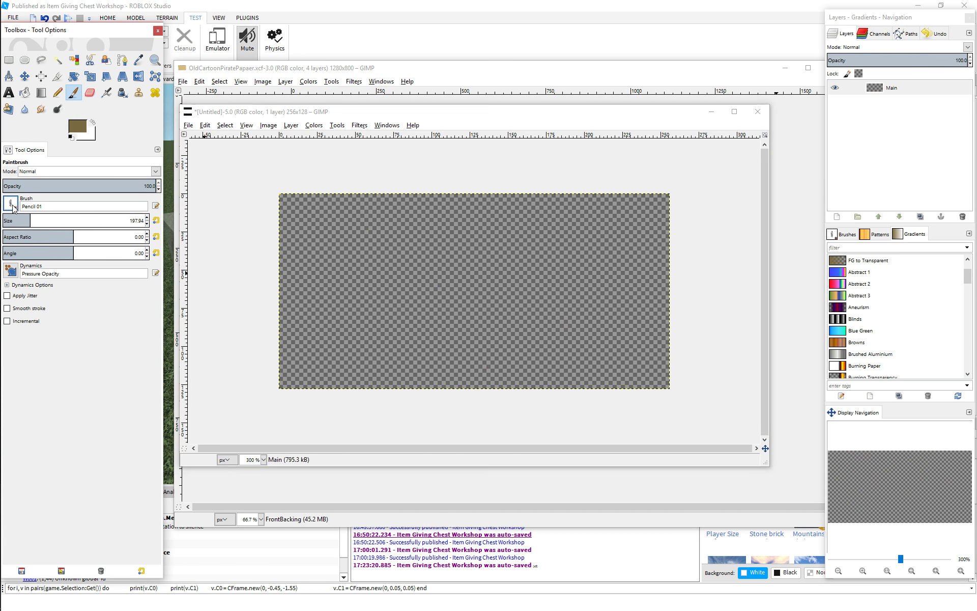
pyautogui.click(9, 205)
pyautogui.click(50, 256)
pyautogui.moveTo(326, 306)
pyautogui.mouseDown()
pyautogui.moveTo(618, 298)
pyautogui.moveTo(365, 277)
pyautogui.mouseUp()
pyautogui.hotkey('ctrl', 'z')
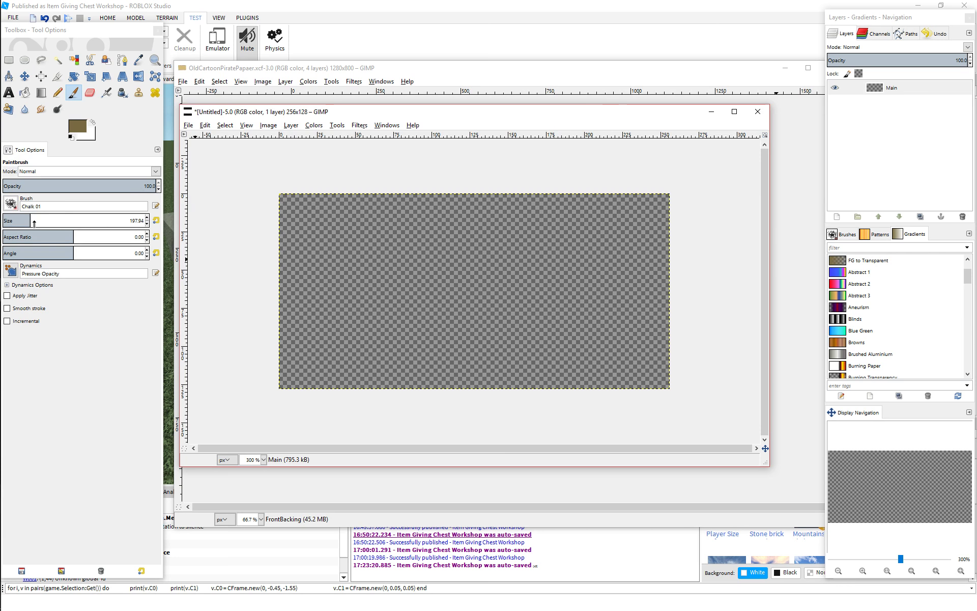
pyautogui.moveTo(28, 221); pyautogui.dragTo(16, 220)
# Step: Test and undo Acrylic 03, Acrylic 02 and Sand Dunes (AP) brush strokes
pyautogui.click(11, 204)
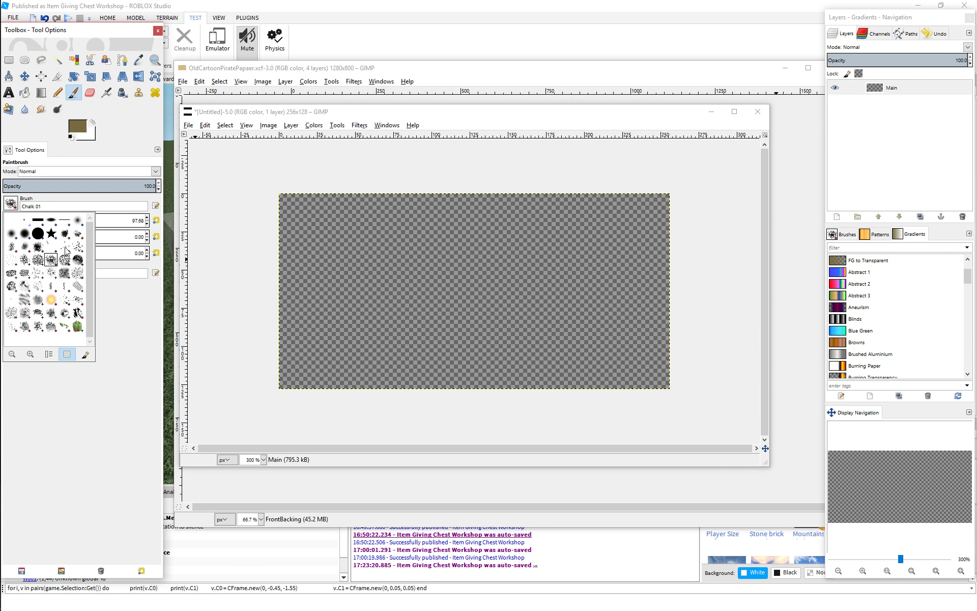
pyautogui.click(12, 260)
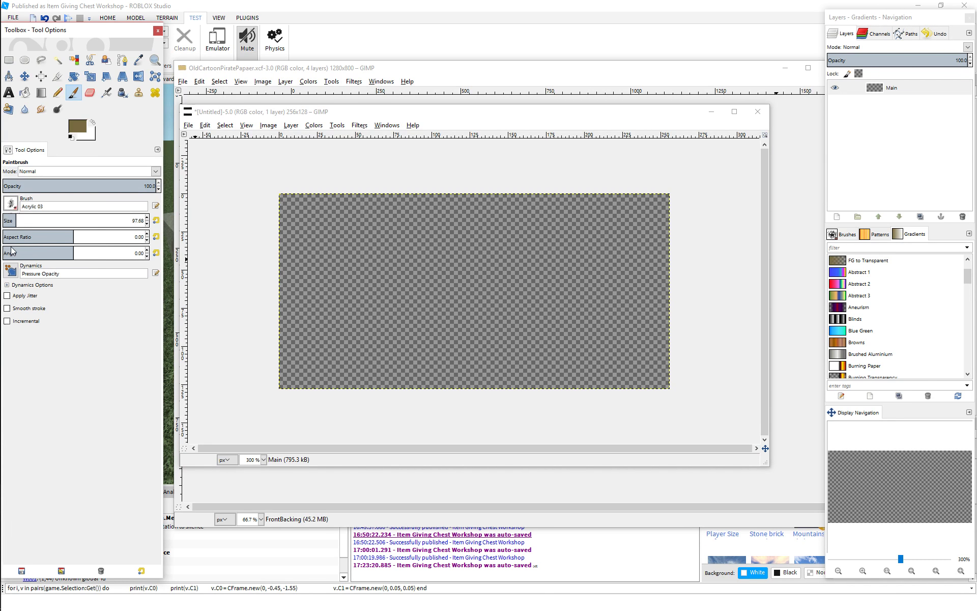
pyautogui.moveTo(344, 279)
pyautogui.mouseDown()
pyautogui.moveTo(477, 274)
pyautogui.moveTo(585, 288)
pyautogui.moveTo(642, 316)
pyautogui.mouseUp()
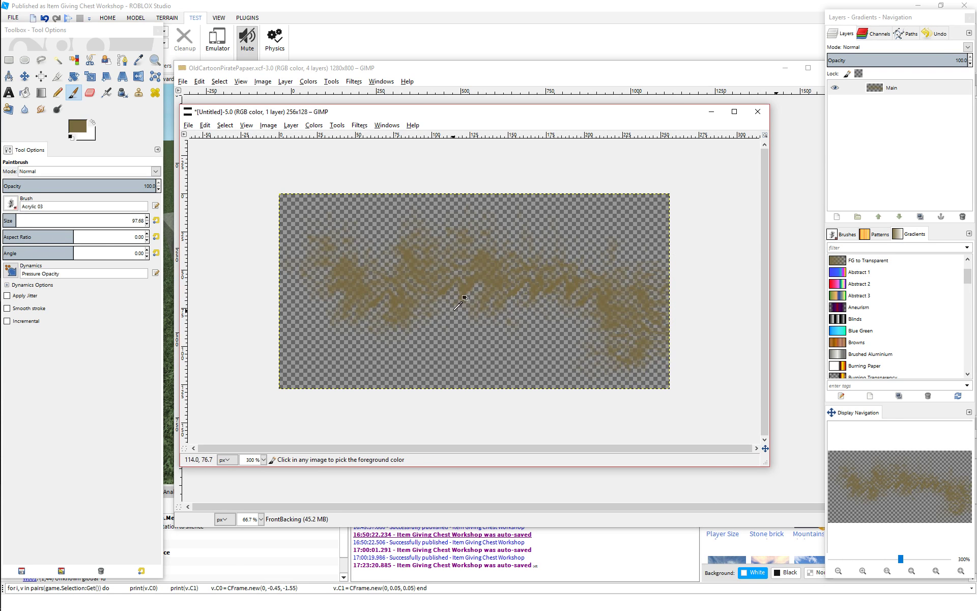
pyautogui.hotkey('ctrl', 'z')
pyautogui.click(11, 204)
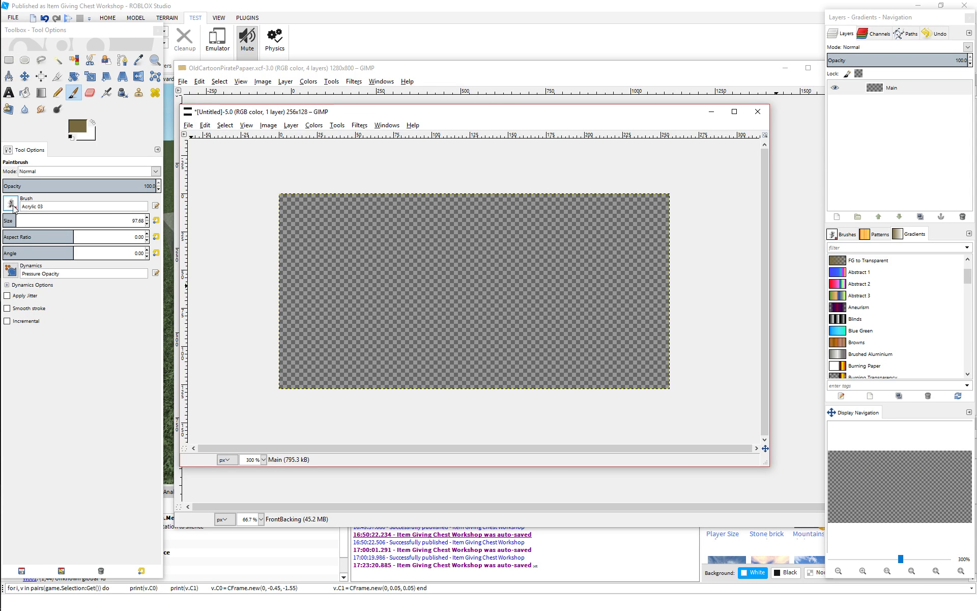
pyautogui.click(78, 237)
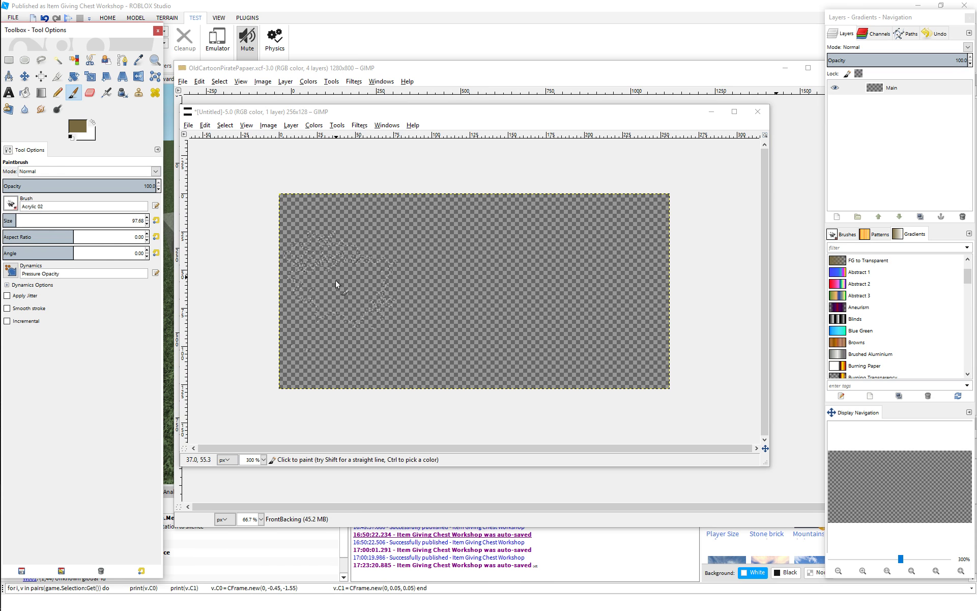
pyautogui.moveTo(338, 282)
pyautogui.mouseDown()
pyautogui.moveTo(584, 288)
pyautogui.moveTo(402, 265)
pyautogui.mouseUp()
pyautogui.hotkey('ctrl', 'z')
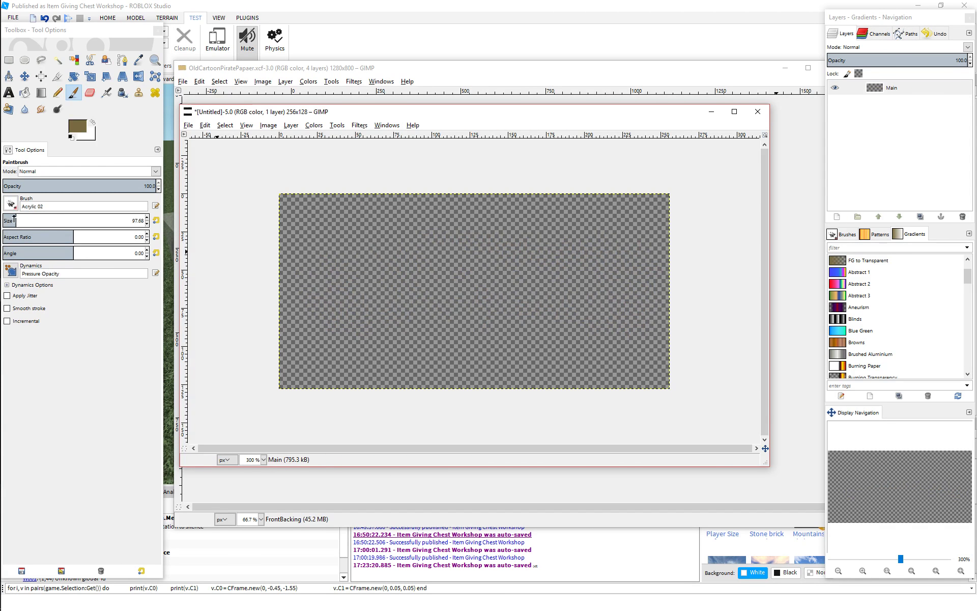
pyautogui.click(11, 204)
pyautogui.click(24, 303)
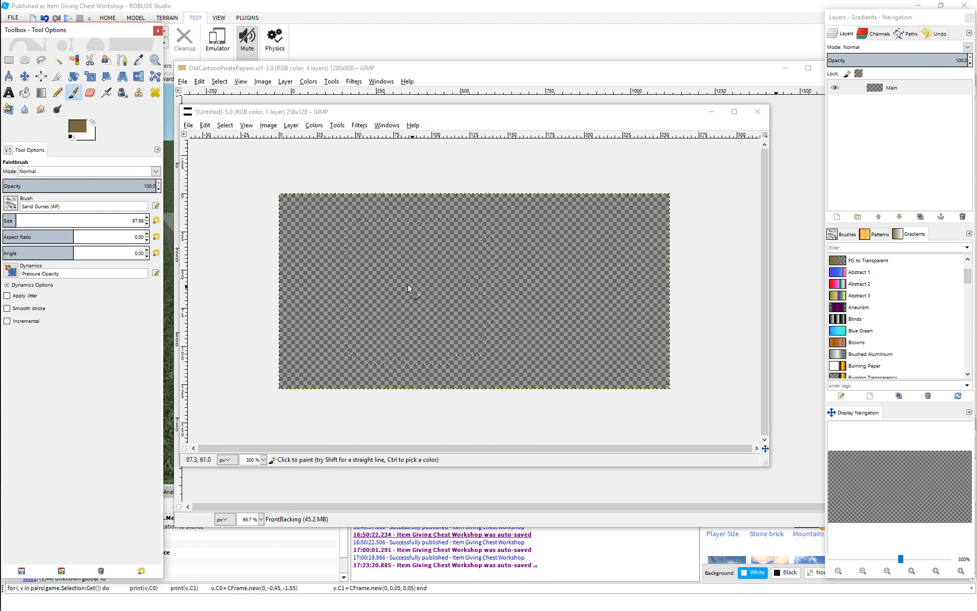
pyautogui.moveTo(396, 282)
pyautogui.mouseDown()
pyautogui.moveTo(352, 284)
pyautogui.moveTo(627, 294)
pyautogui.moveTo(600, 285)
pyautogui.mouseUp()
pyautogui.hotkey('ctrl', 'z')
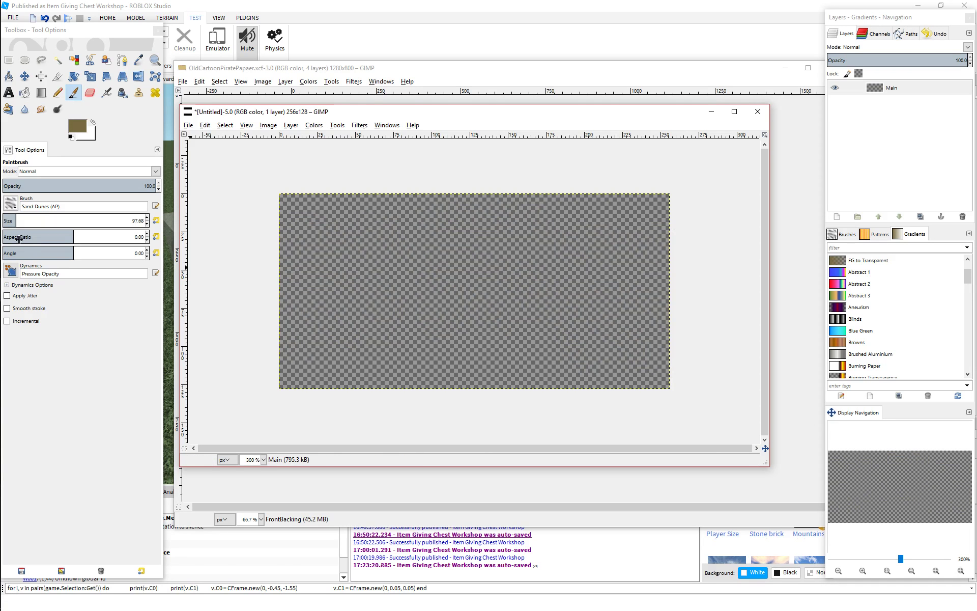
# Step: Return to the 2. Hardness 050 brush at size 26.06, leaving the canvas blank
pyautogui.click(10, 203)
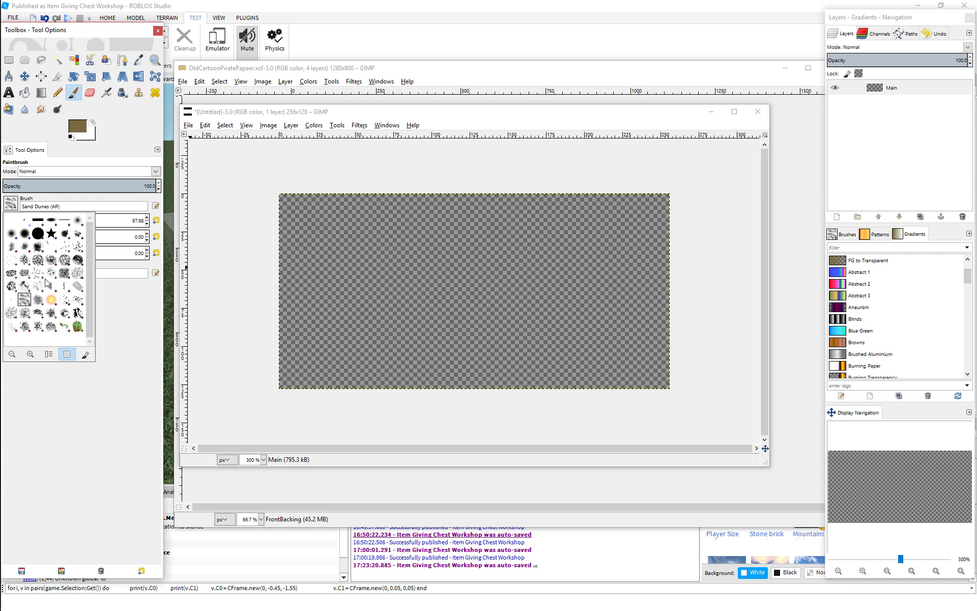
pyautogui.click(11, 234)
pyautogui.moveTo(346, 273)
pyautogui.mouseDown()
pyautogui.moveTo(516, 272)
pyautogui.moveTo(617, 328)
pyautogui.moveTo(563, 323)
pyautogui.mouseUp()
pyautogui.hotkey('ctrl', 'z')
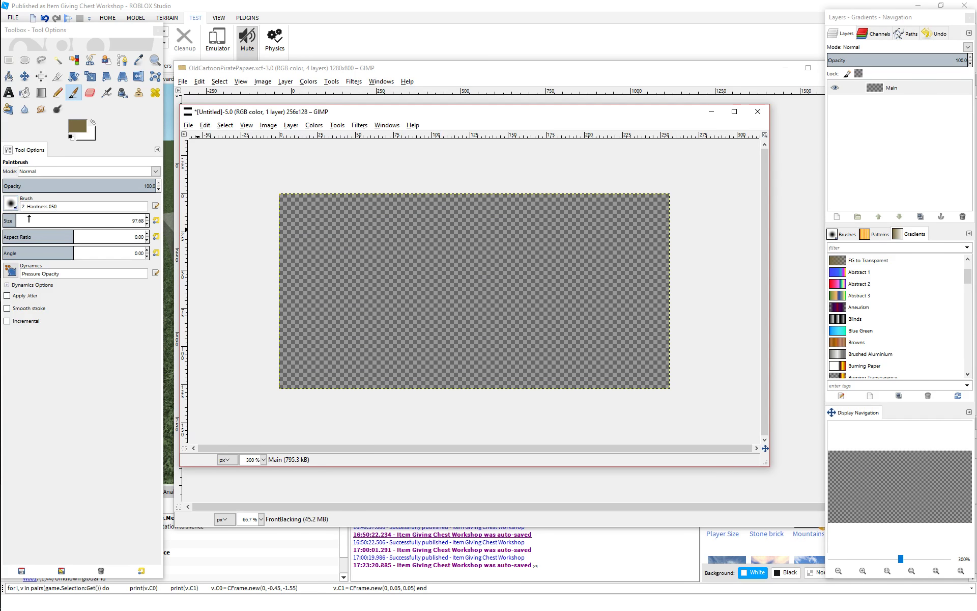
pyautogui.moveTo(15, 219); pyautogui.dragTo(5, 220)
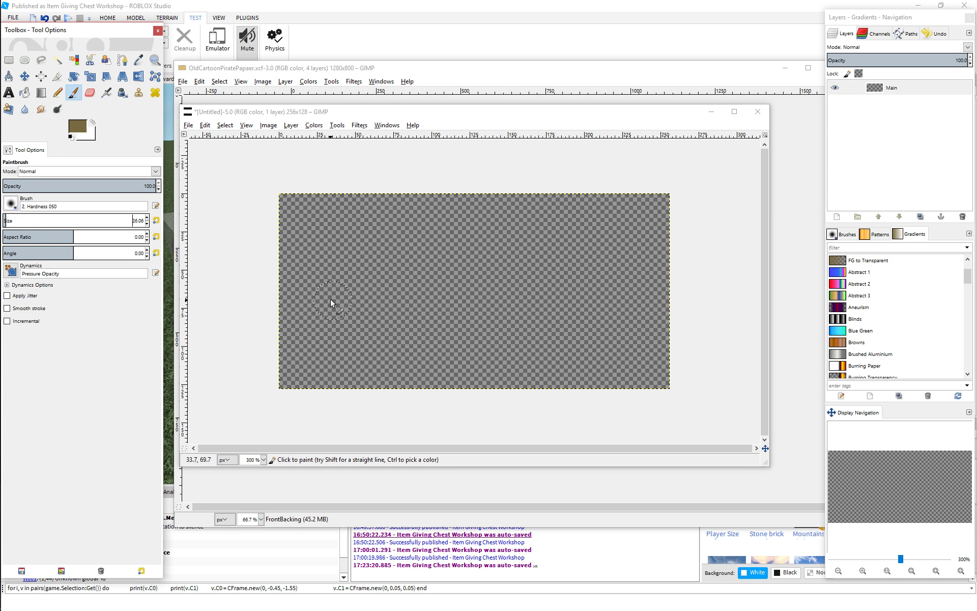
pyautogui.moveTo(285, 239)
pyautogui.mouseDown()
pyautogui.moveTo(627, 314)
pyautogui.moveTo(560, 321)
pyautogui.mouseUp()
pyautogui.hotkey('ctrl', 'z')
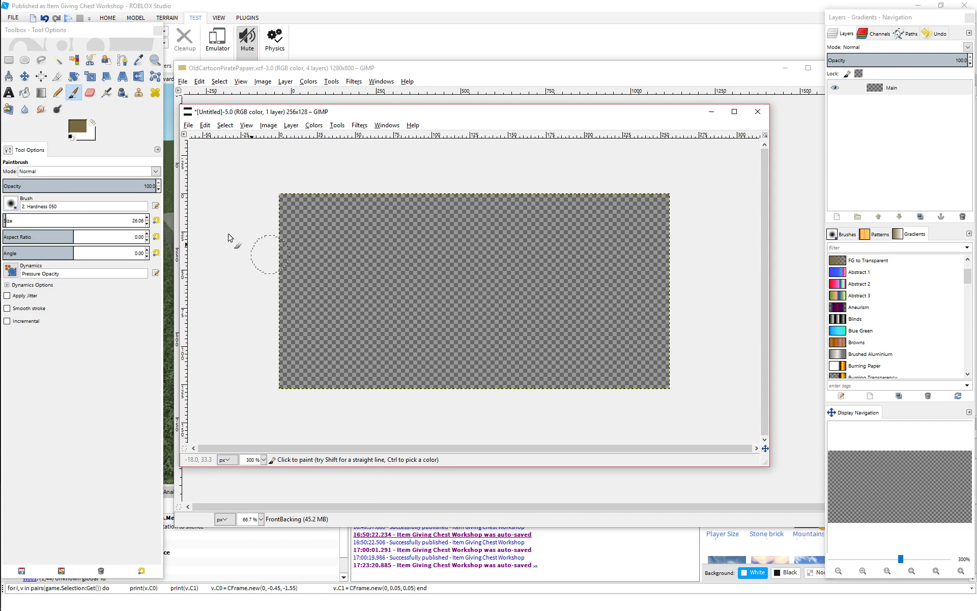
# Step: Make white the paint colour and try a stroke with the 2. Hardness 100 brush, then undo it
pyautogui.click(93, 123)
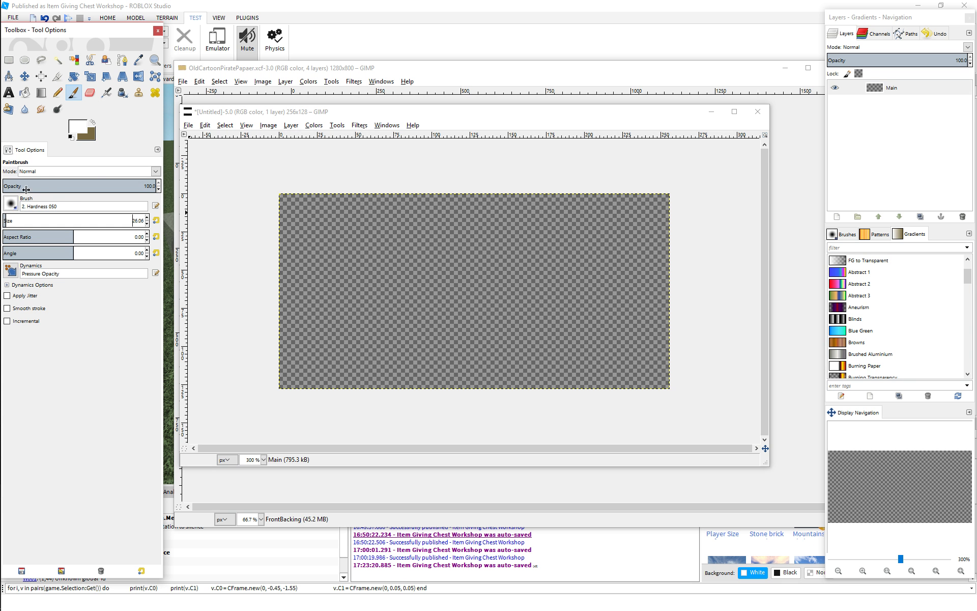
pyautogui.click(17, 203)
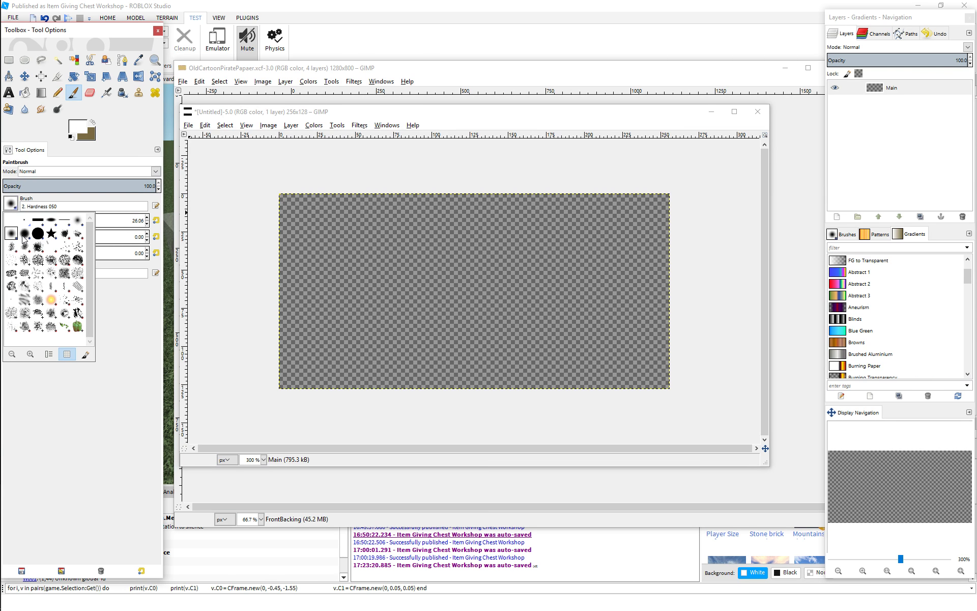
pyautogui.click(24, 234)
pyautogui.click(11, 203)
pyautogui.click(38, 233)
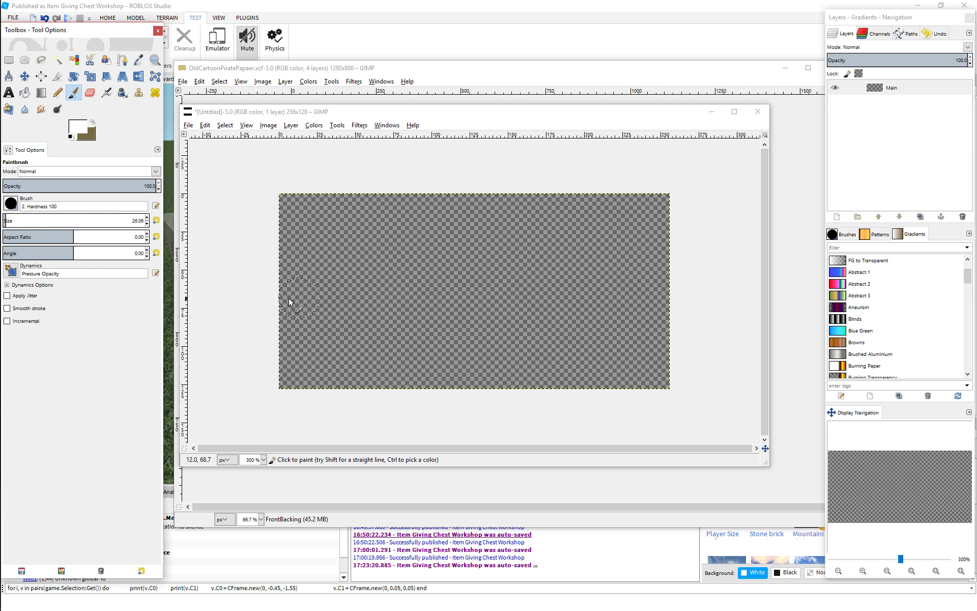
pyautogui.moveTo(285, 300)
pyautogui.mouseDown()
pyautogui.moveTo(495, 271)
pyautogui.moveTo(609, 304)
pyautogui.moveTo(618, 285)
pyautogui.mouseUp()
pyautogui.hotkey('ctrl', 'z')
# Step: Test white strokes with the 2. Hardness 075 and Acrylic 01 brushes, undoing each
pyautogui.click(21, 204)
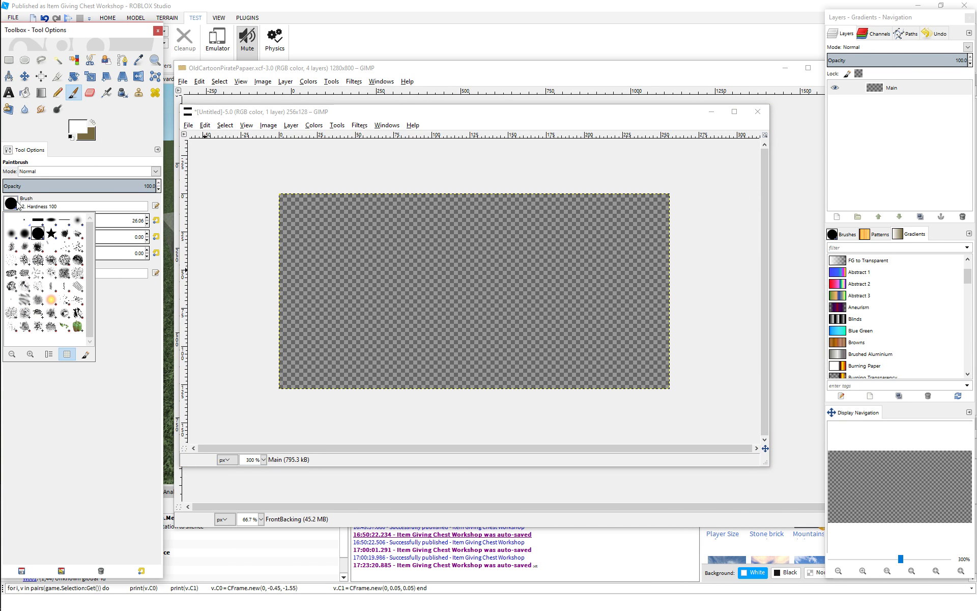
pyautogui.click(25, 235)
pyautogui.moveTo(285, 292)
pyautogui.mouseDown()
pyautogui.moveTo(366, 275)
pyautogui.moveTo(626, 310)
pyautogui.mouseUp()
pyautogui.hotkey('ctrl', 'z')
pyautogui.click(12, 204)
pyautogui.click(71, 243)
pyautogui.moveTo(308, 273)
pyautogui.mouseDown()
pyautogui.moveTo(539, 270)
pyautogui.moveTo(635, 301)
pyautogui.mouseUp()
pyautogui.hotkey('ctrl', 'z')
# Step: Try the Acrylic 02 brush with a dab and a long white stroke, then undo it
pyautogui.click(11, 205)
pyautogui.click(81, 243)
pyautogui.click(341, 304)
pyautogui.moveTo(349, 298)
pyautogui.mouseDown()
pyautogui.moveTo(586, 293)
pyautogui.moveTo(663, 308)
pyautogui.mouseUp()
pyautogui.hotkey('ctrl', 'z')
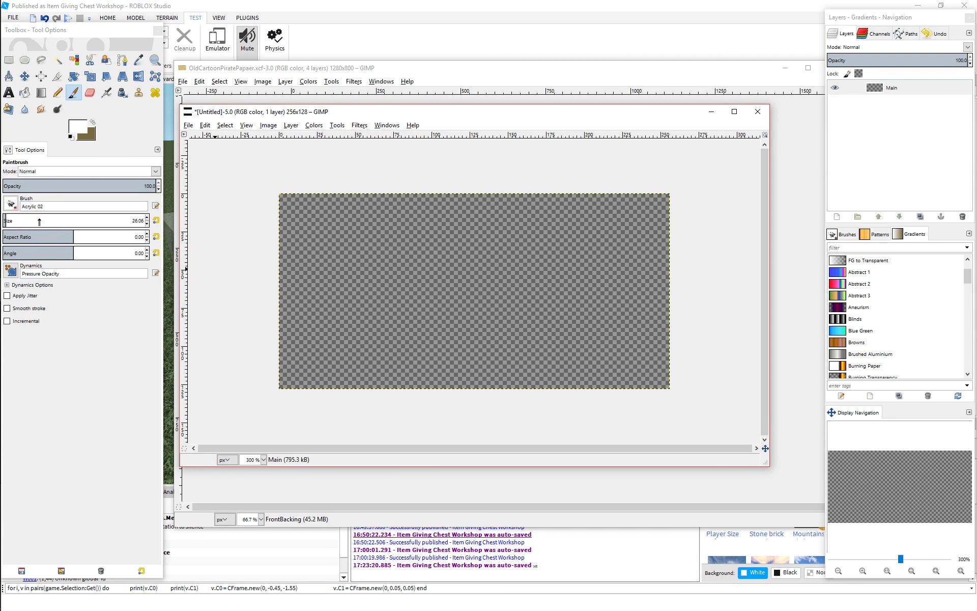
pyautogui.click(12, 204)
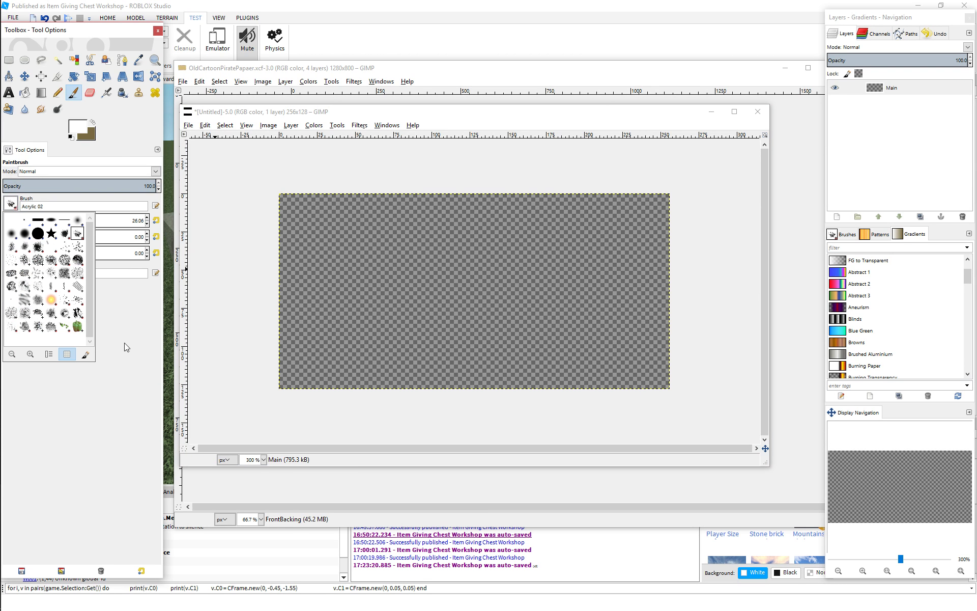
pyautogui.click(136, 358)
# Step: Enlarge the brush to 58.29, paint trial strokes with Acrylic 01, then undo them all
pyautogui.moveTo(5, 219); pyautogui.dragTo(11, 220)
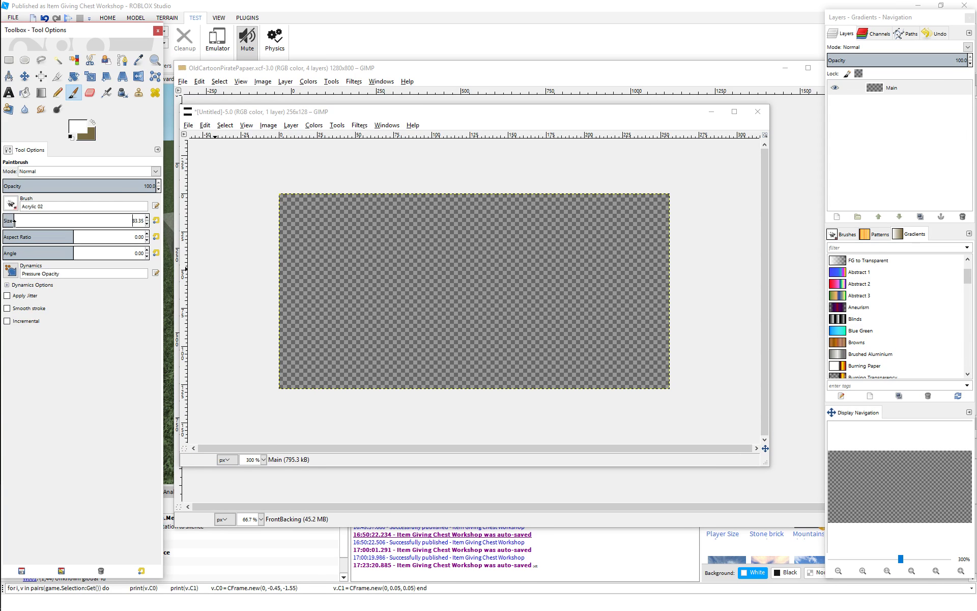
pyautogui.moveTo(281, 254)
pyautogui.mouseDown()
pyautogui.moveTo(417, 244)
pyautogui.moveTo(567, 261)
pyautogui.moveTo(661, 306)
pyautogui.mouseUp()
pyautogui.moveTo(283, 333)
pyautogui.mouseDown()
pyautogui.moveTo(596, 353)
pyautogui.moveTo(661, 328)
pyautogui.mouseUp()
pyautogui.click(10, 204)
pyautogui.click(63, 233)
pyautogui.moveTo(285, 306)
pyautogui.mouseDown()
pyautogui.moveTo(444, 275)
pyautogui.moveTo(551, 304)
pyautogui.moveTo(640, 307)
pyautogui.moveTo(587, 298)
pyautogui.moveTo(631, 234)
pyautogui.moveTo(531, 239)
pyautogui.moveTo(396, 209)
pyautogui.moveTo(280, 243)
pyautogui.moveTo(301, 238)
pyautogui.mouseUp()
pyautogui.hotkey('ctrl', 'z')
pyautogui.hotkey('ctrl', 'z')
pyautogui.hotkey('ctrl', 'z')
pyautogui.hotkey('ctrl', 'z')
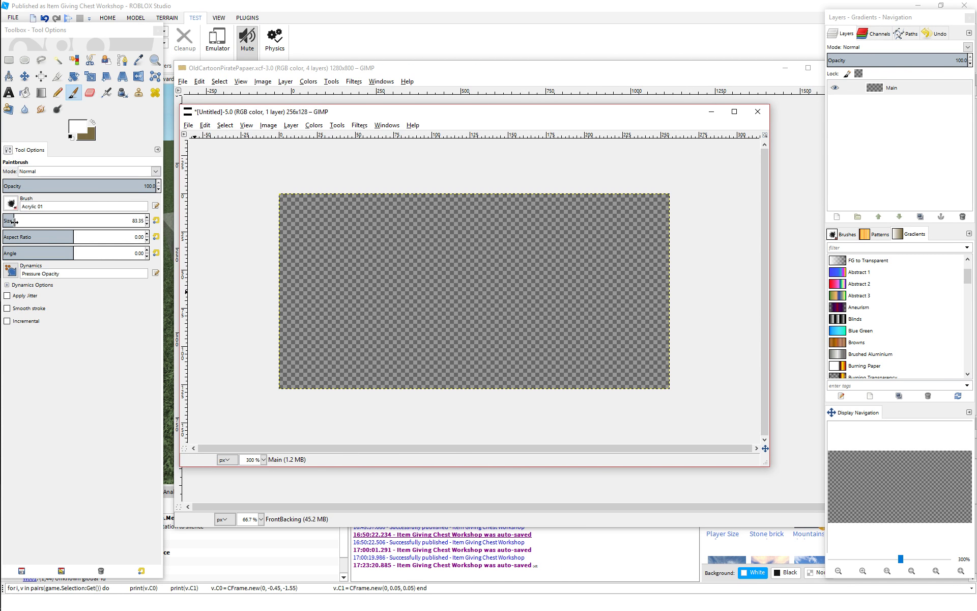
# Step: Try several Acrylic 01 sizes, then paint a broad white cloud band at size 122.74
pyautogui.moveTo(14, 221)
pyautogui.mouseDown()
pyautogui.moveTo(36, 224)
pyautogui.moveTo(27, 221)
pyautogui.mouseUp()
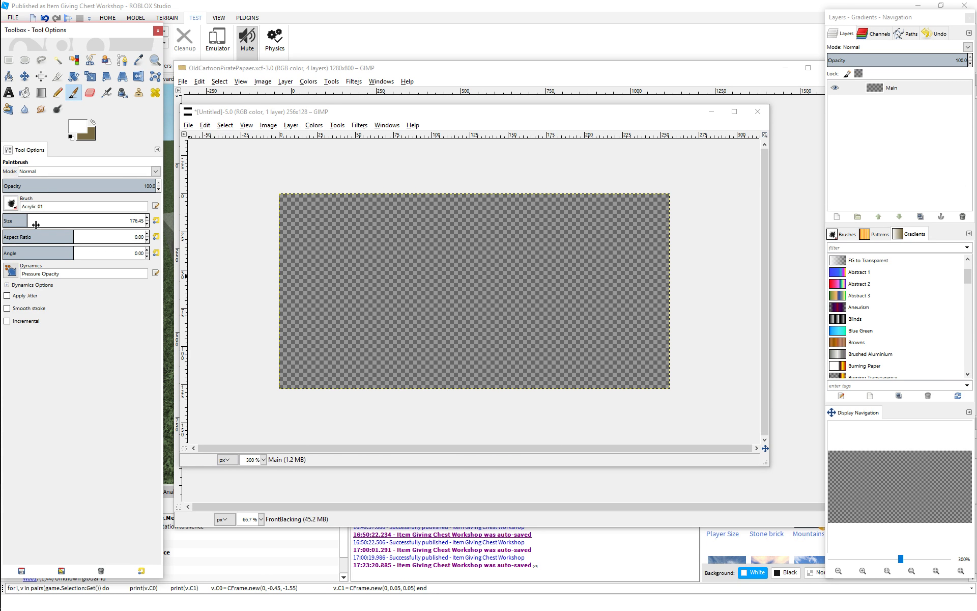
pyautogui.moveTo(22, 220); pyautogui.dragTo(20, 221)
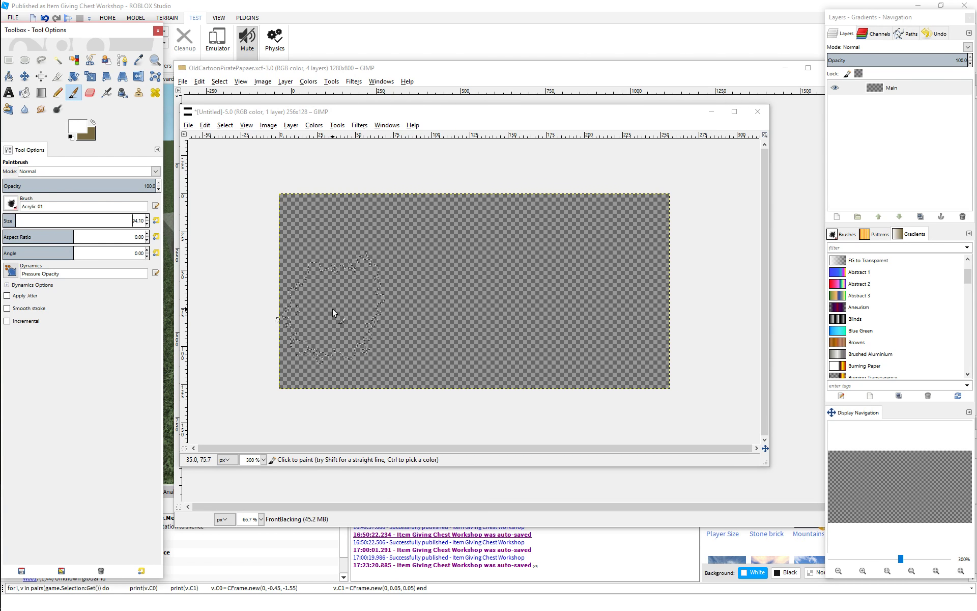
pyautogui.moveTo(332, 308)
pyautogui.mouseDown()
pyautogui.moveTo(459, 263)
pyautogui.moveTo(560, 303)
pyautogui.moveTo(639, 308)
pyautogui.moveTo(598, 305)
pyautogui.moveTo(541, 275)
pyautogui.moveTo(453, 255)
pyautogui.moveTo(336, 281)
pyautogui.moveTo(521, 320)
pyautogui.mouseUp()
pyautogui.hotkey('ctrl', 'z')
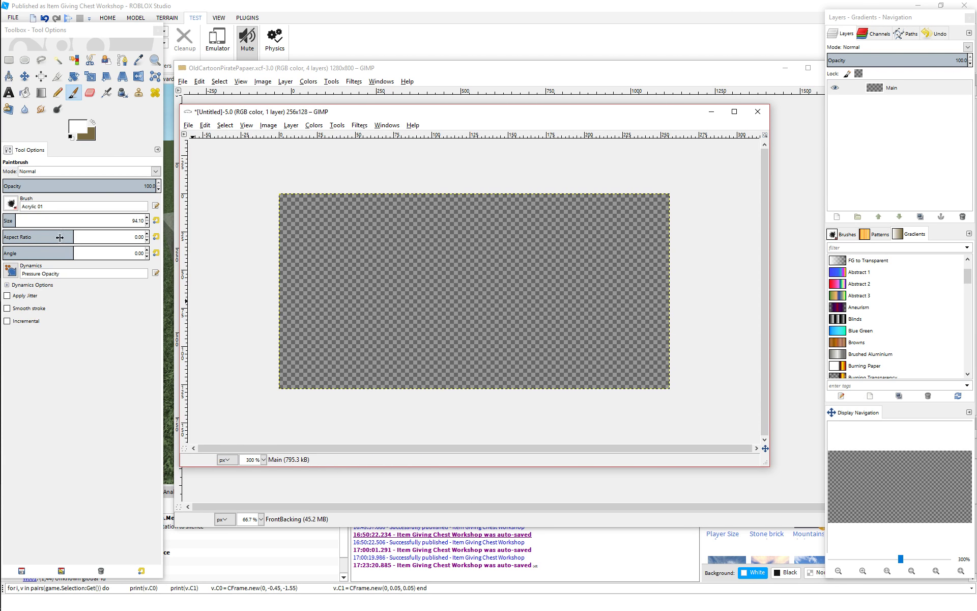
pyautogui.moveTo(15, 220); pyautogui.dragTo(12, 220)
pyautogui.moveTo(331, 303)
pyautogui.mouseDown()
pyautogui.moveTo(435, 283)
pyautogui.moveTo(571, 302)
pyautogui.moveTo(618, 296)
pyautogui.mouseUp()
pyautogui.hotkey('ctrl', 'z')
pyautogui.moveTo(11, 220); pyautogui.dragTo(18, 220)
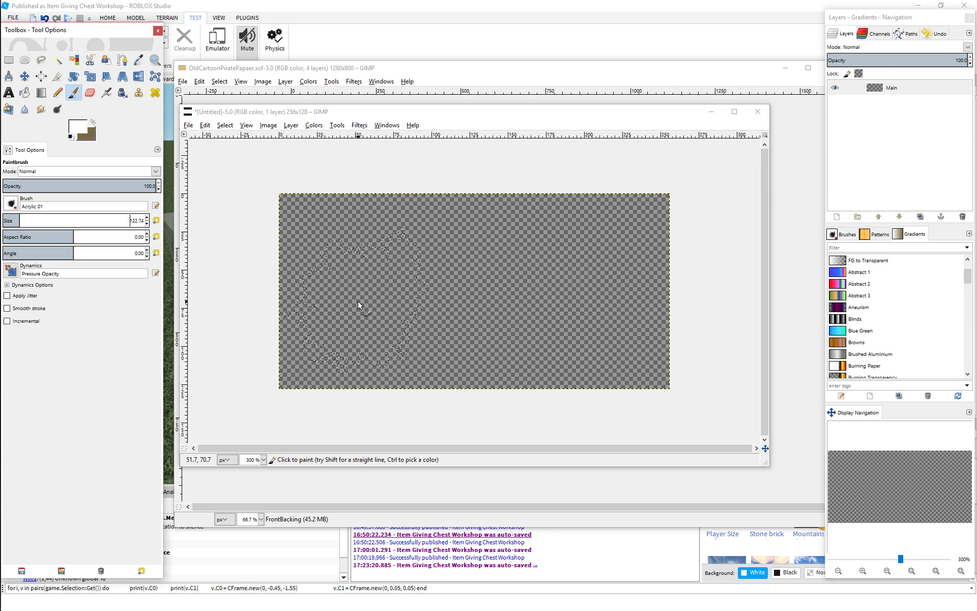
pyautogui.moveTo(358, 301)
pyautogui.mouseDown()
pyautogui.moveTo(338, 306)
pyautogui.moveTo(488, 265)
pyautogui.moveTo(573, 309)
pyautogui.moveTo(634, 300)
pyautogui.mouseUp()
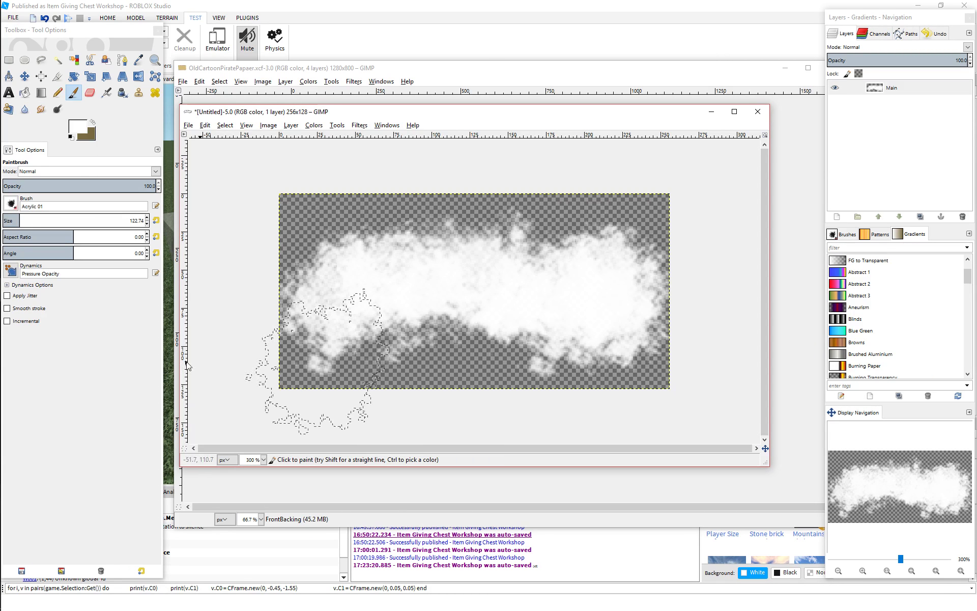
# Step: Test brightening the cloud with the Acrylic 04 and Acrylic 02 brushes, undoing both
pyautogui.click(11, 204)
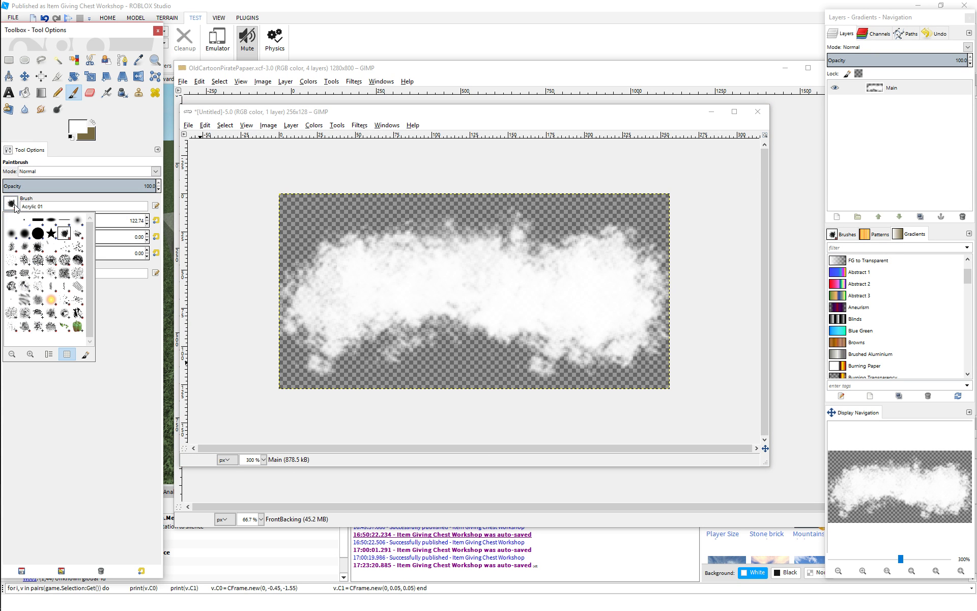
pyautogui.click(29, 249)
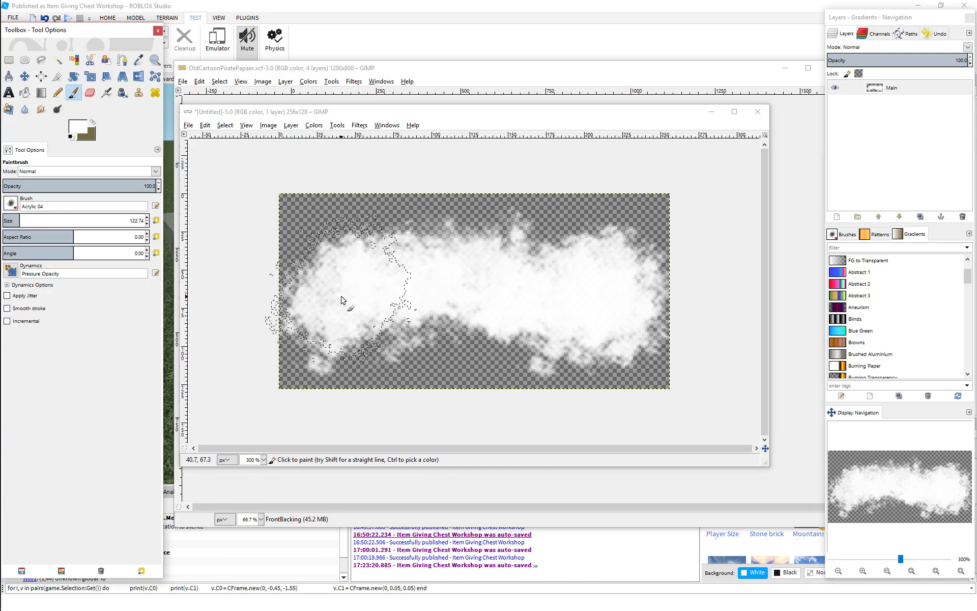
pyautogui.moveTo(411, 276)
pyautogui.mouseDown()
pyautogui.moveTo(356, 253)
pyautogui.moveTo(419, 224)
pyautogui.moveTo(614, 233)
pyautogui.moveTo(405, 257)
pyautogui.mouseUp()
pyautogui.hotkey('ctrl', 'z')
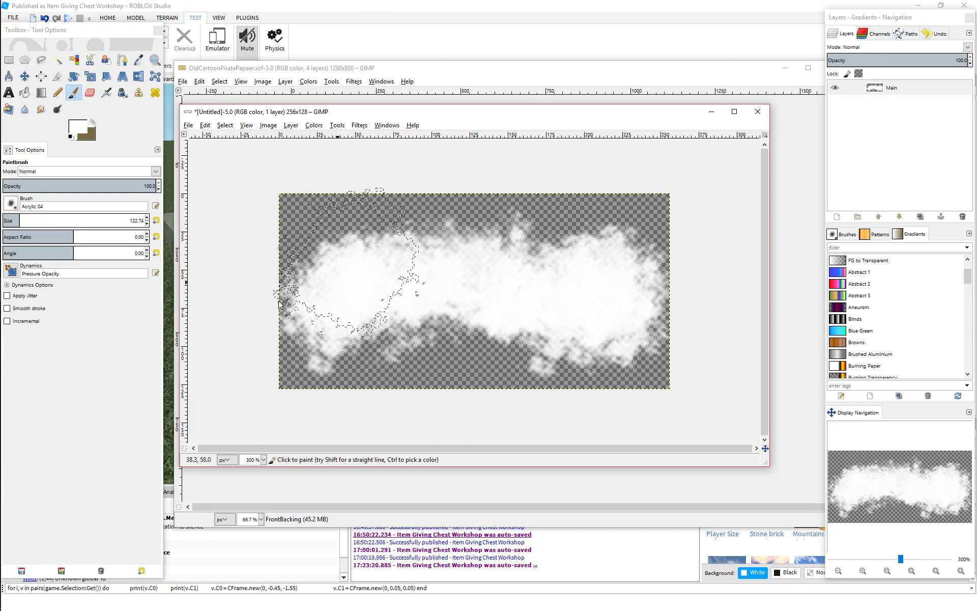
pyautogui.click(11, 204)
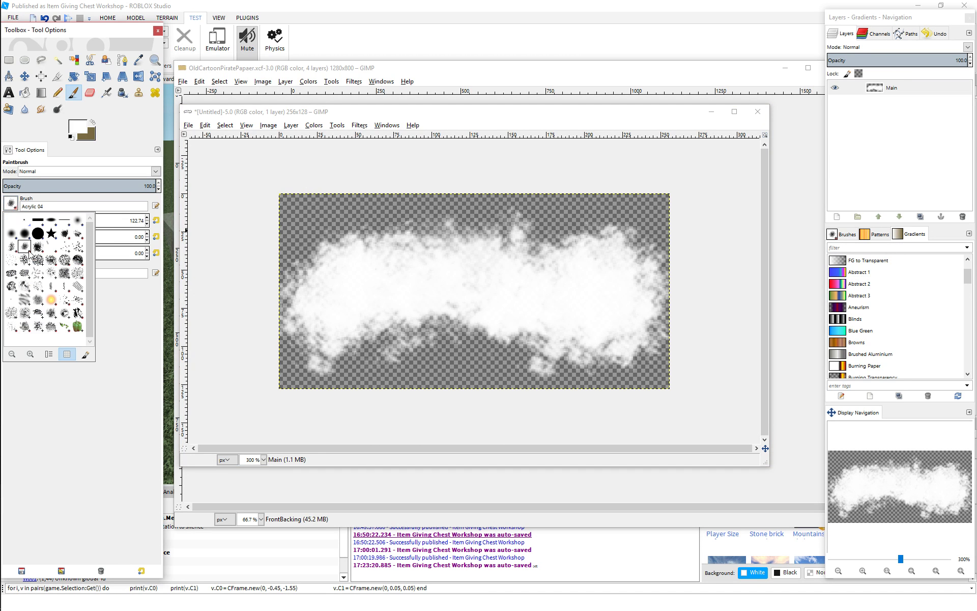
pyautogui.click(78, 235)
pyautogui.moveTo(366, 279)
pyautogui.mouseDown()
pyautogui.moveTo(449, 253)
pyautogui.moveTo(588, 263)
pyautogui.mouseUp()
pyautogui.hotkey('ctrl', 'z')
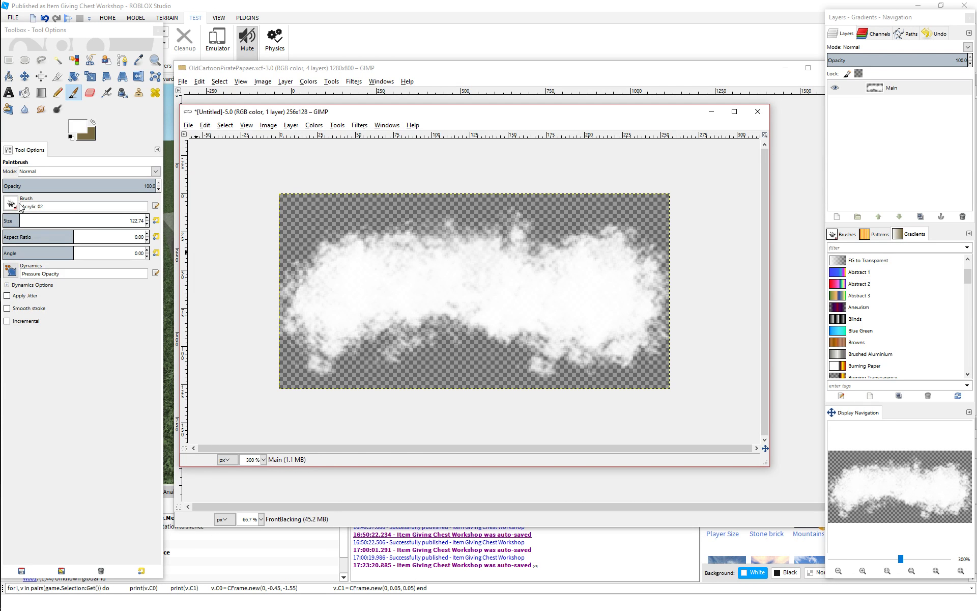
# Step: Fill the cloud's centre with solid white using a 2. Hardness 050 brush at about 44
pyautogui.click(11, 204)
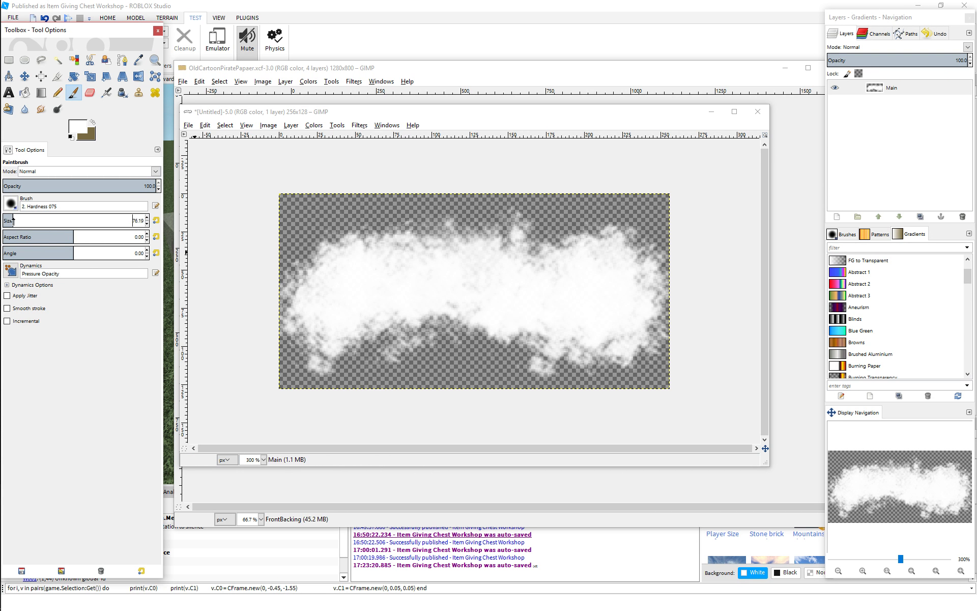
pyautogui.moveTo(12, 221); pyautogui.dragTo(11, 221)
pyautogui.moveTo(349, 294)
pyautogui.mouseDown()
pyautogui.moveTo(405, 278)
pyautogui.moveTo(619, 270)
pyautogui.mouseUp()
pyautogui.hotkey('ctrl', 'z')
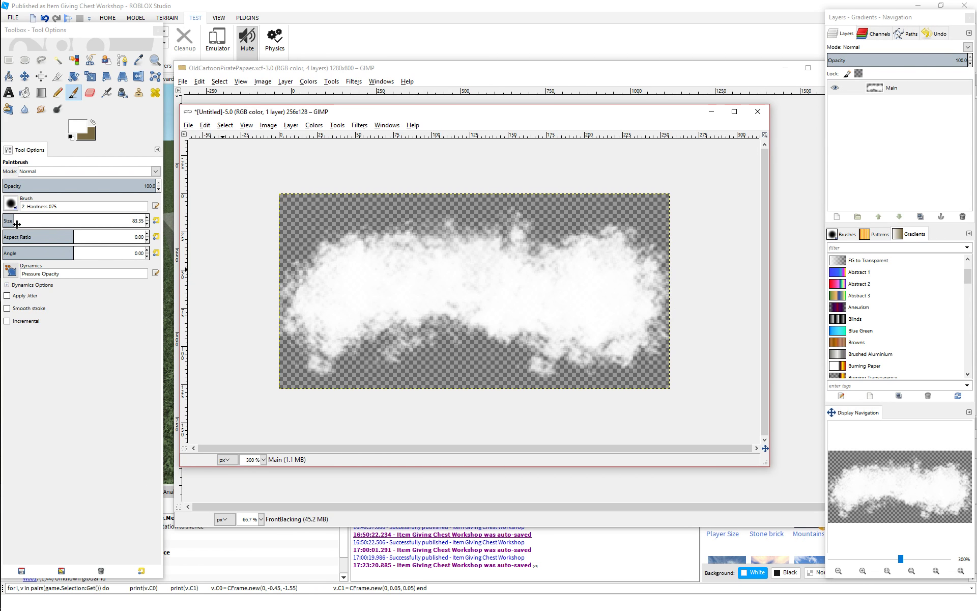
pyautogui.moveTo(11, 221); pyautogui.dragTo(10, 222)
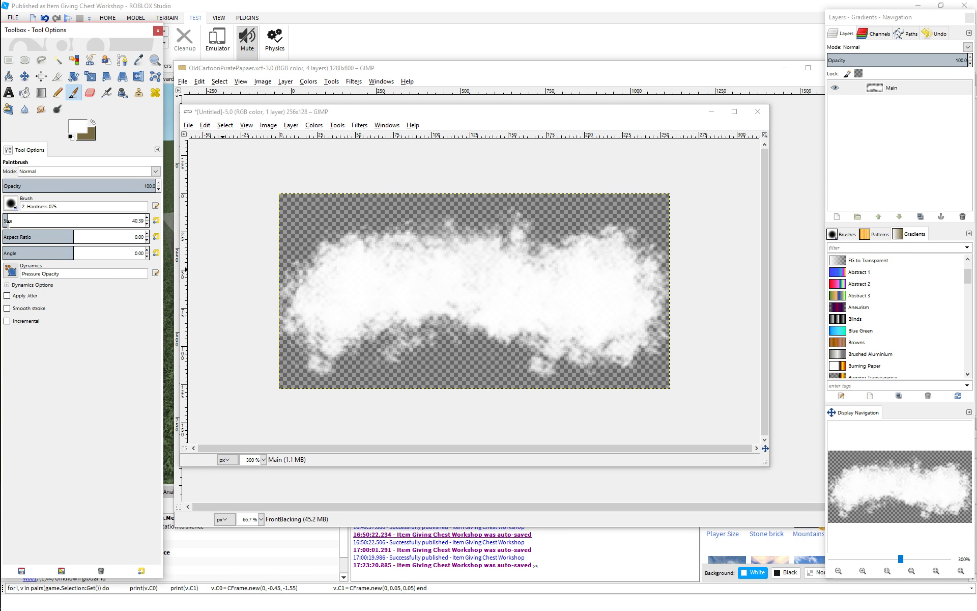
pyautogui.click(10, 203)
pyautogui.click(18, 233)
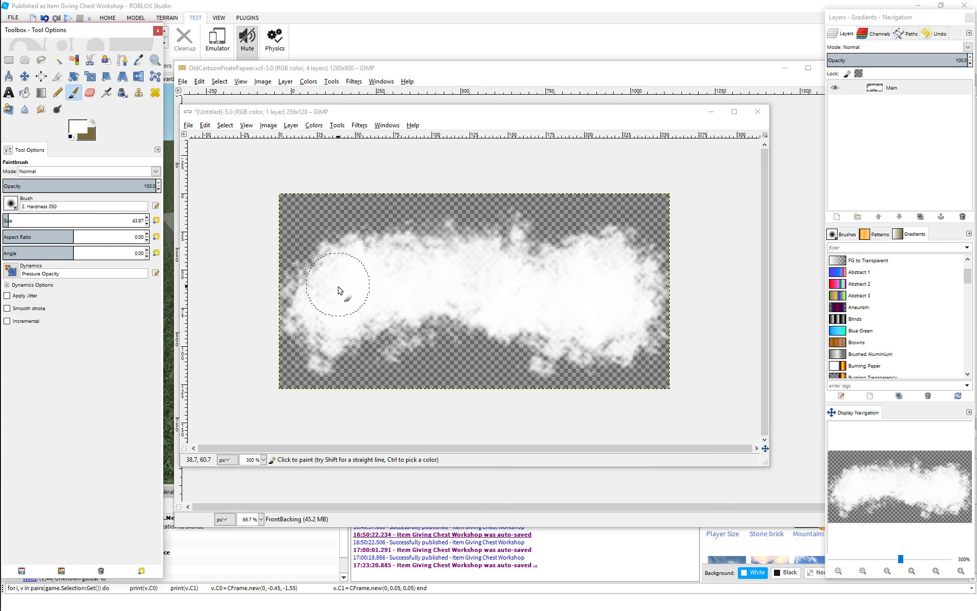
pyautogui.moveTo(472, 264)
pyautogui.mouseDown()
pyautogui.moveTo(627, 263)
pyautogui.moveTo(605, 285)
pyautogui.moveTo(614, 326)
pyautogui.moveTo(559, 335)
pyautogui.moveTo(421, 310)
pyautogui.moveTo(368, 318)
pyautogui.moveTo(311, 346)
pyautogui.moveTo(339, 337)
pyautogui.moveTo(359, 285)
pyautogui.moveTo(538, 270)
pyautogui.moveTo(394, 260)
pyautogui.moveTo(338, 265)
pyautogui.moveTo(305, 282)
pyautogui.moveTo(309, 314)
pyautogui.moveTo(313, 303)
pyautogui.moveTo(406, 376)
pyautogui.mouseUp()
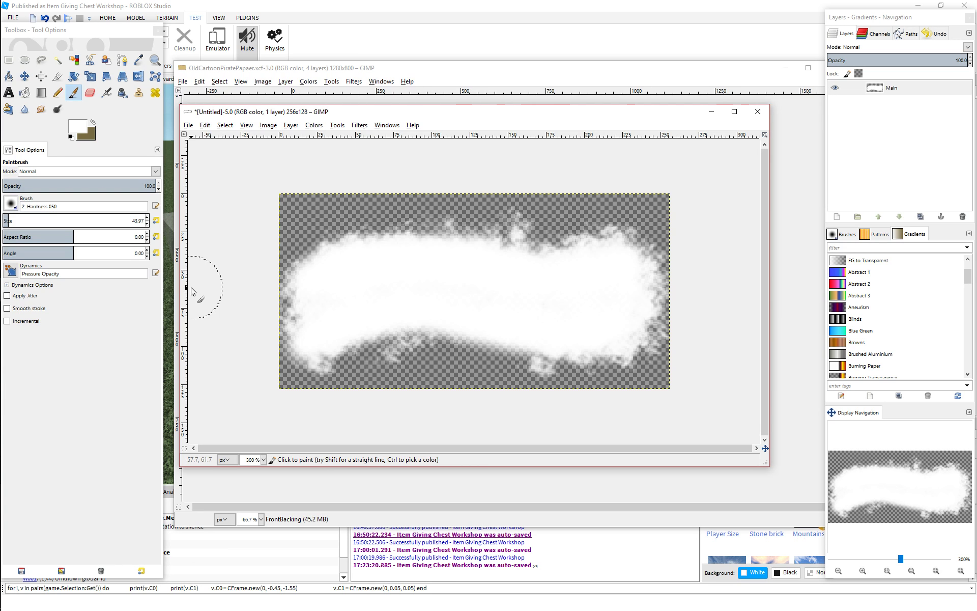
# Step: Export the image to Documents as ButtonBacker001.png, keeping the default PNG settings
pyautogui.click(188, 125)
pyautogui.moveTo(205, 126)
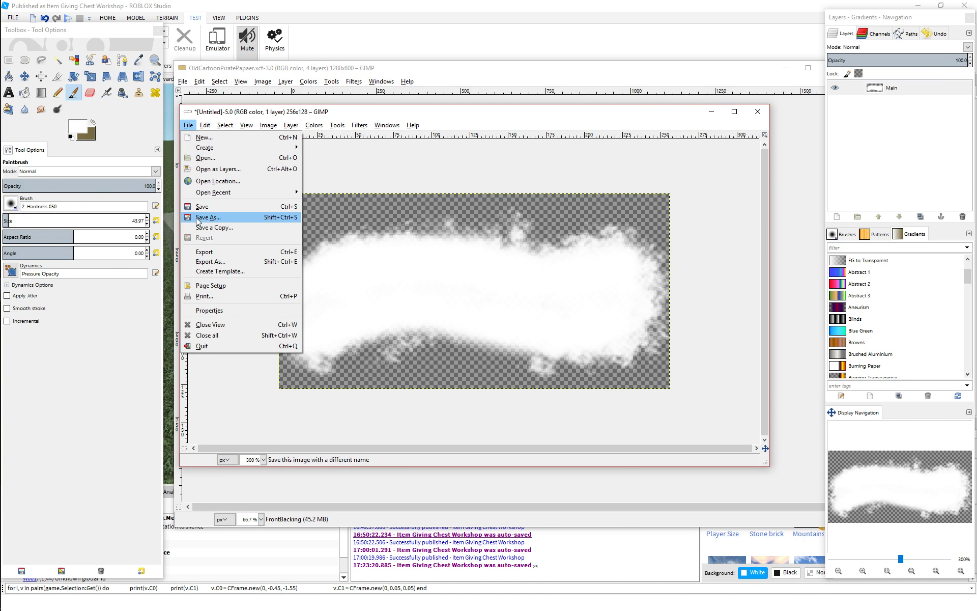
pyautogui.click(211, 261)
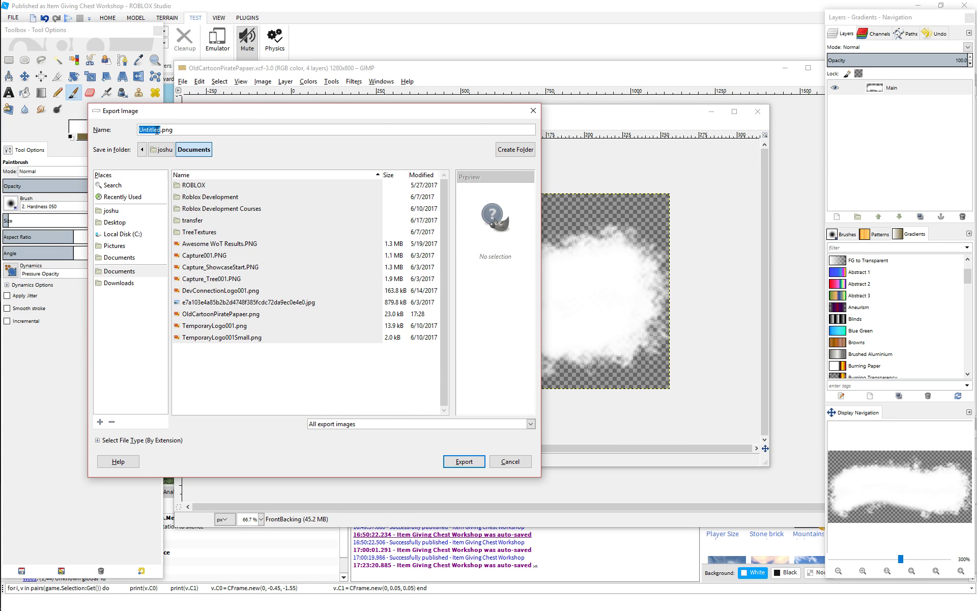
pyautogui.write('ButtonBacker001')
pyautogui.click(475, 465)
pyautogui.click(493, 397)
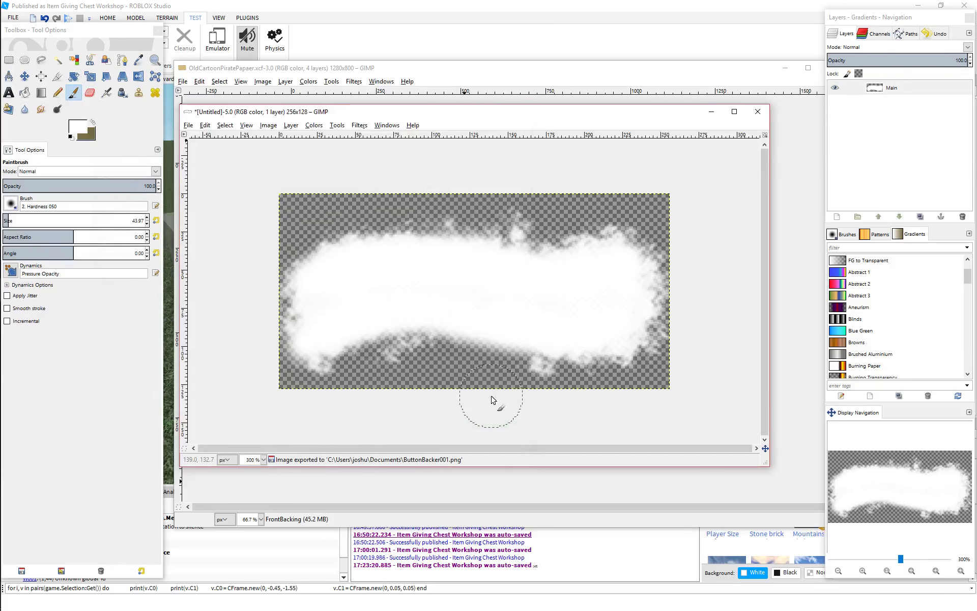
pyautogui.hotkey('alt', 'Tab')
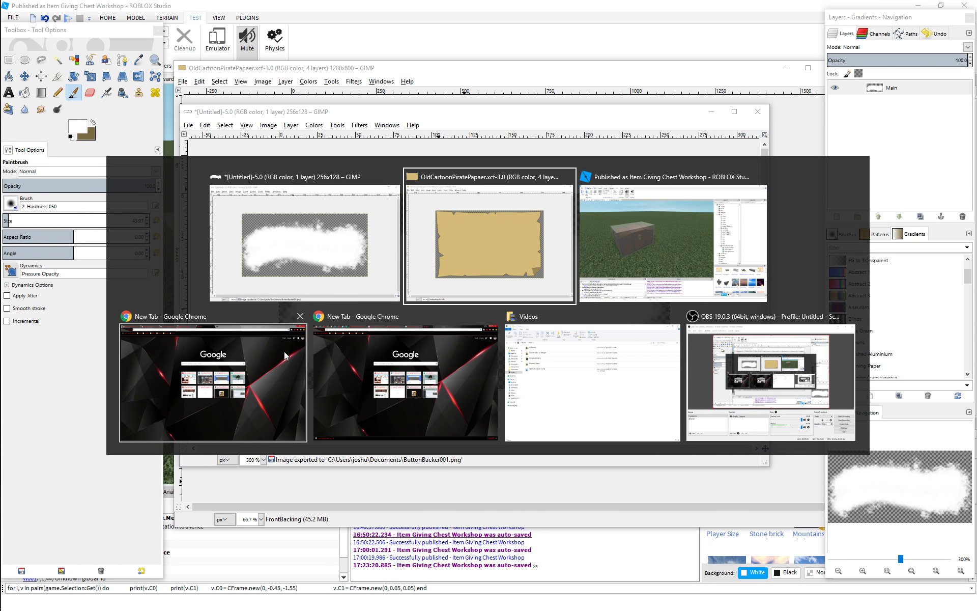
# Step: On the Develop - Roblox page, open Decals and browse for a file in Documents
pyautogui.click(245, 348)
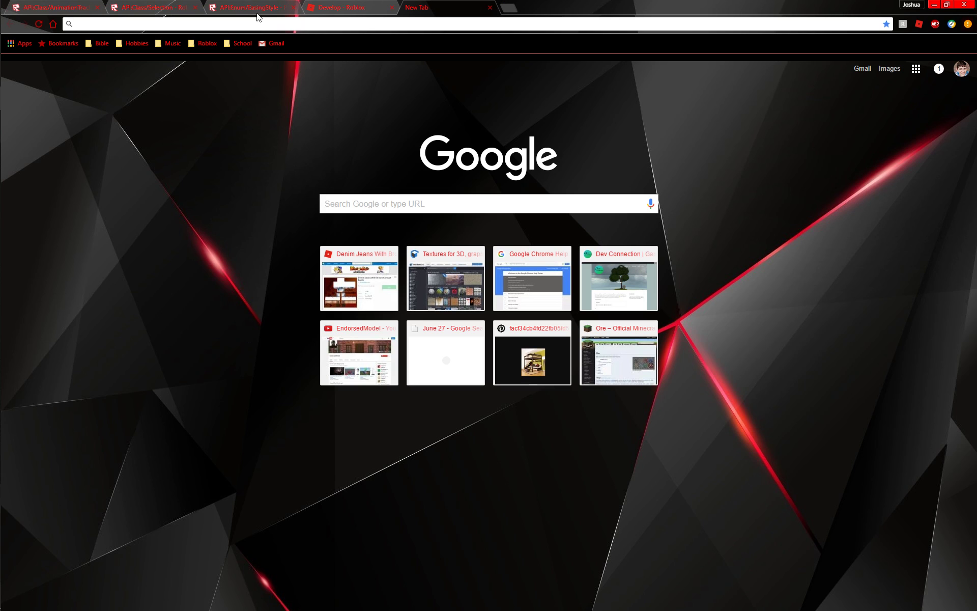
pyautogui.click(336, 8)
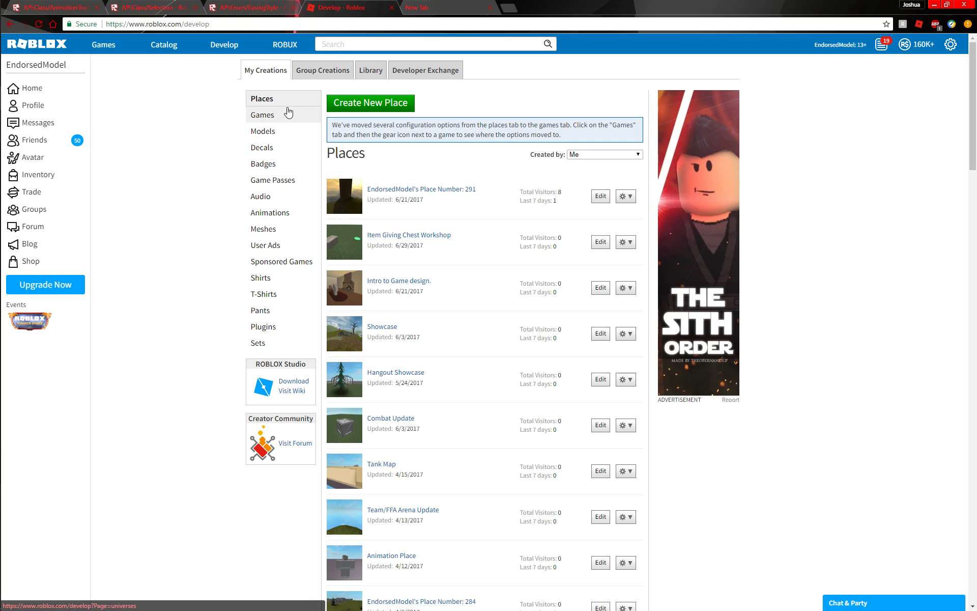
pyautogui.click(285, 148)
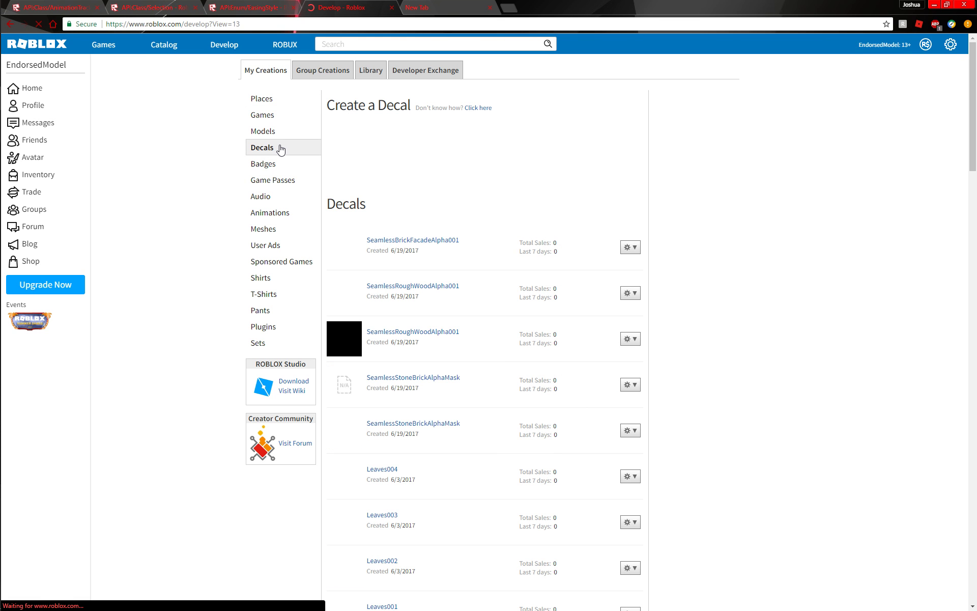
pyautogui.click(420, 127)
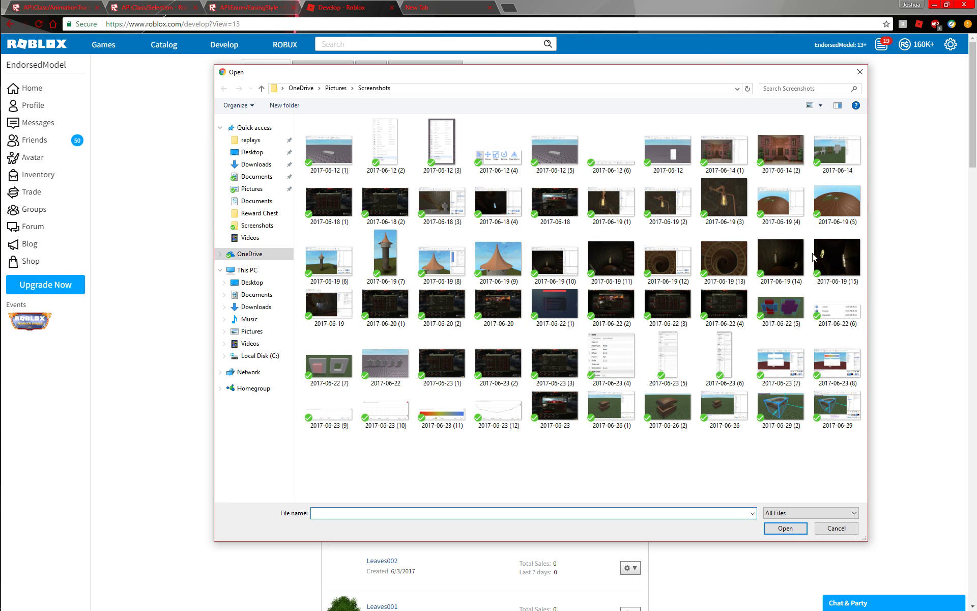
pyautogui.click(257, 202)
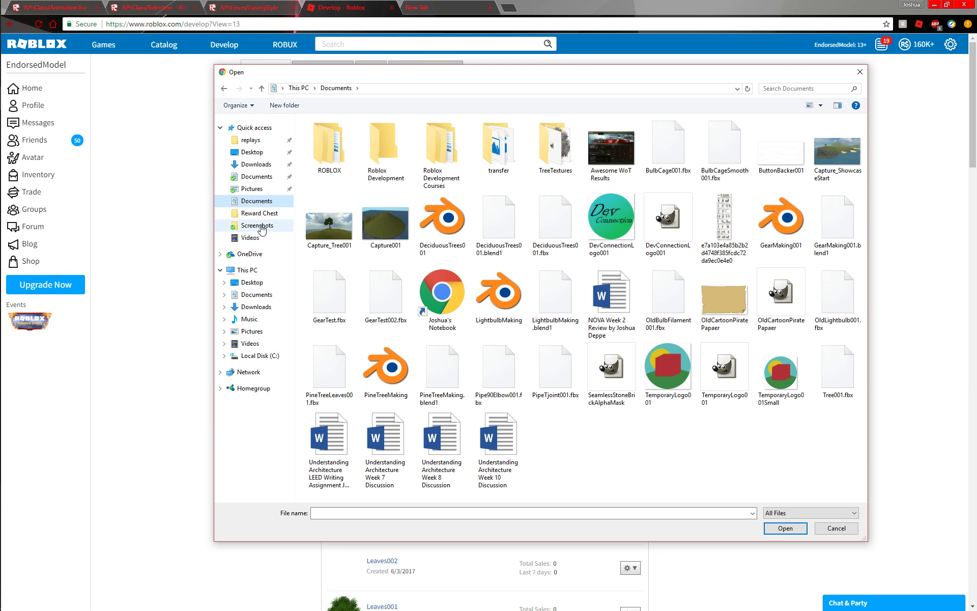
pyautogui.click(179, 212)
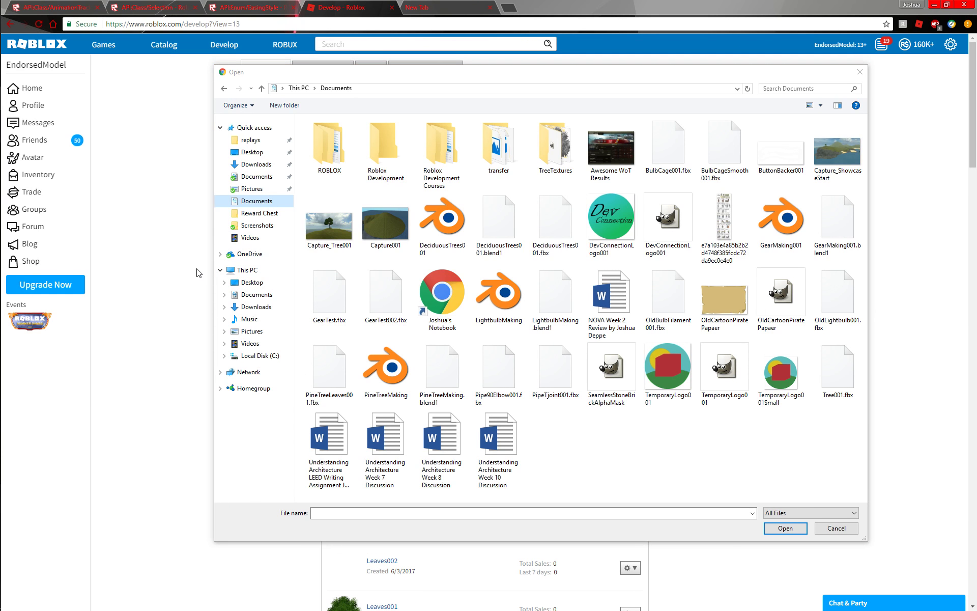
# Step: Cancel the file chooser and check the parchment image in GIMP before returning to the browser
pyautogui.click(835, 529)
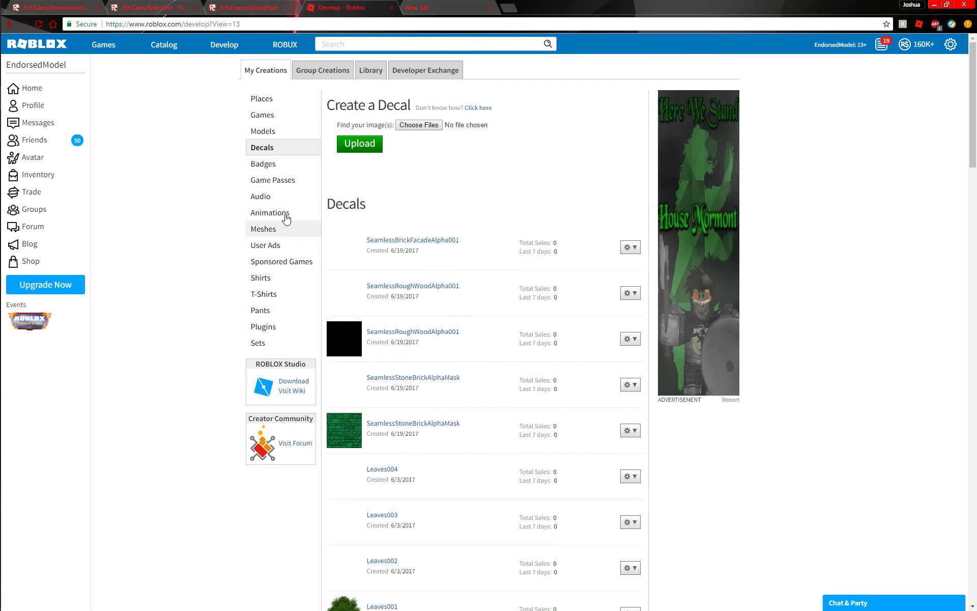
pyautogui.scroll(-2, 209, 211)
pyautogui.scroll(2, 209, 212)
pyautogui.hotkey('alt', 'Tab')
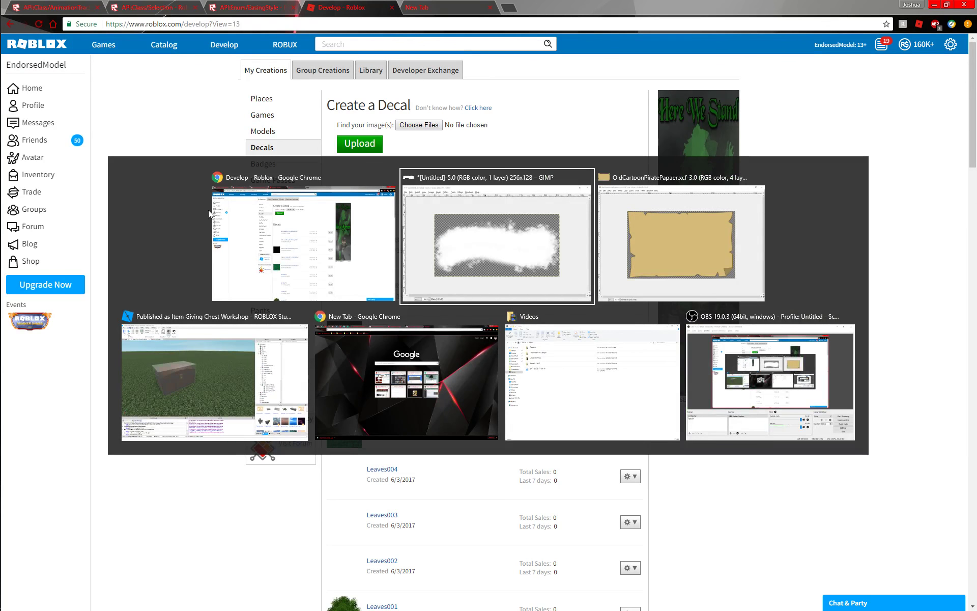
pyautogui.click(698, 233)
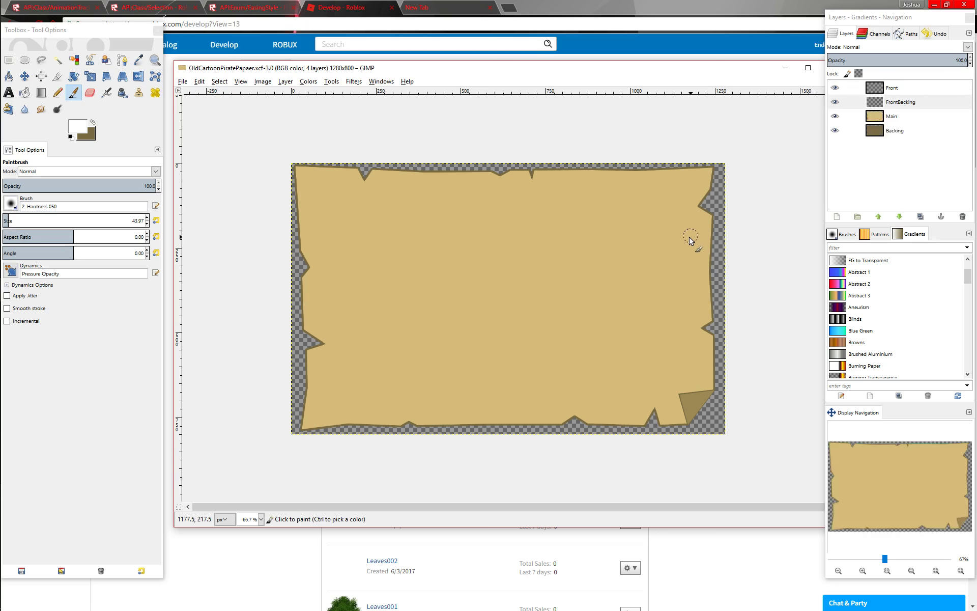
pyautogui.hotkey('alt', 'Tab')
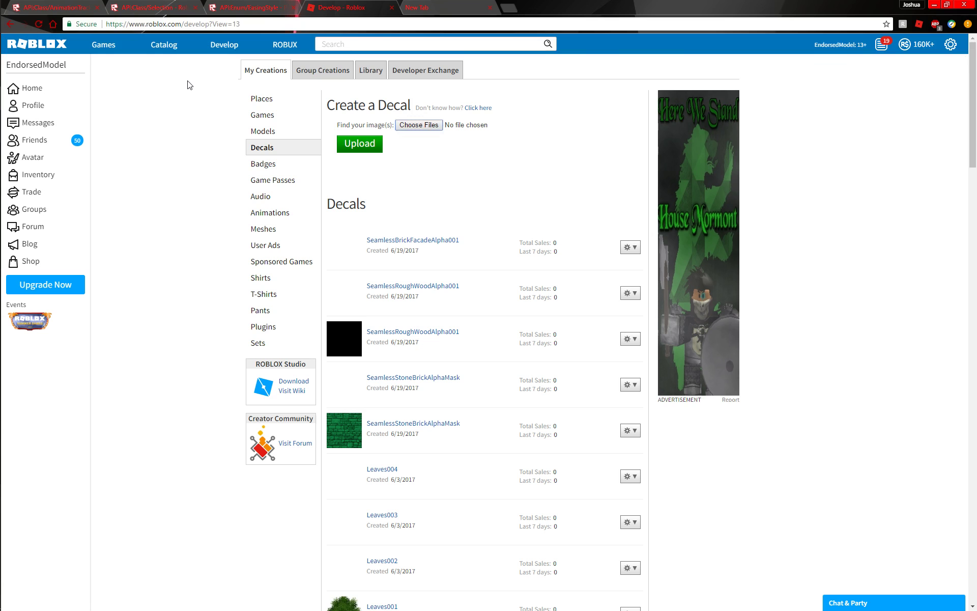
# Step: Upload the OldCartoonPiratePapaer image from Documents as a decal
pyautogui.click(417, 125)
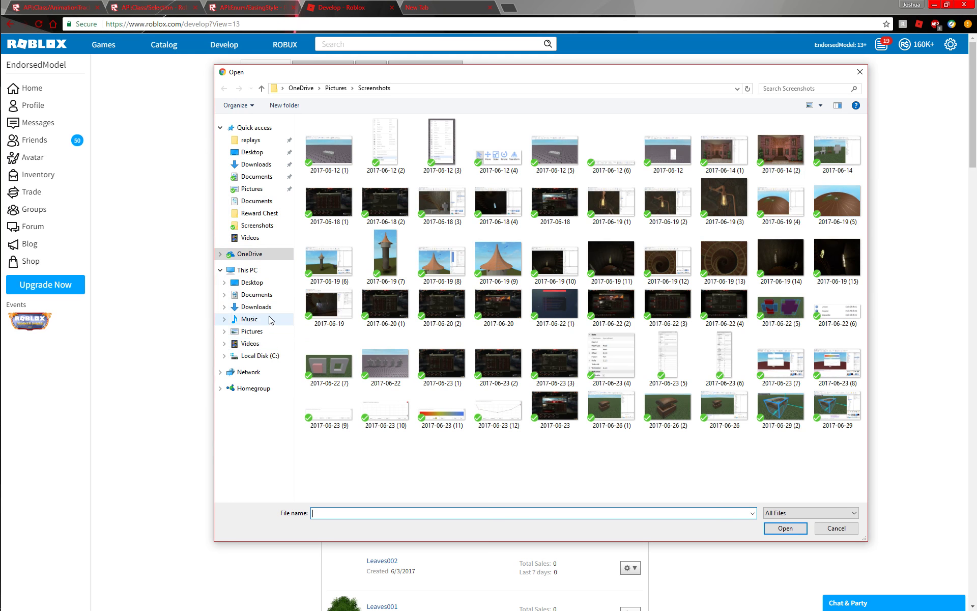
pyautogui.click(257, 294)
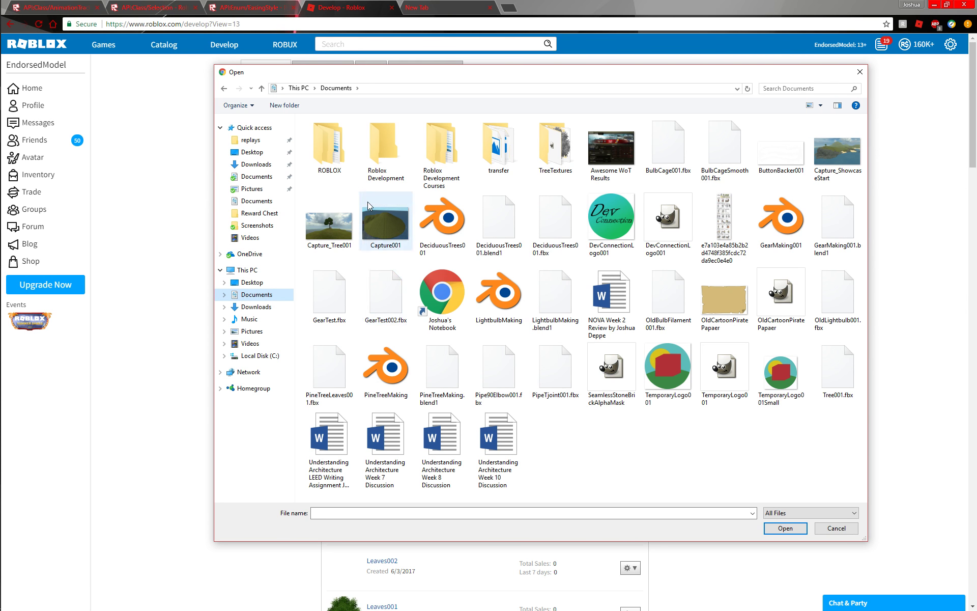
pyautogui.click(724, 300)
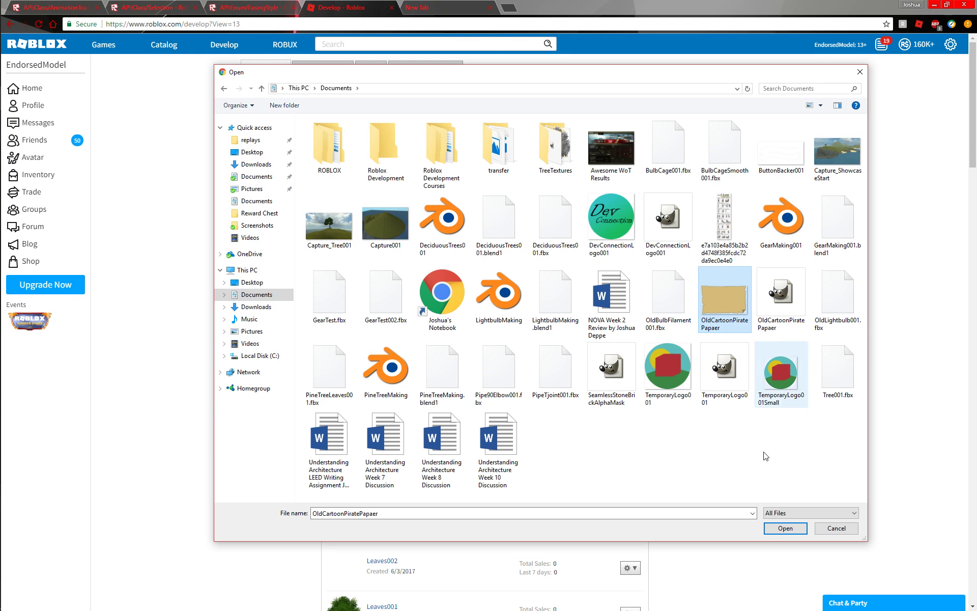
pyautogui.click(785, 528)
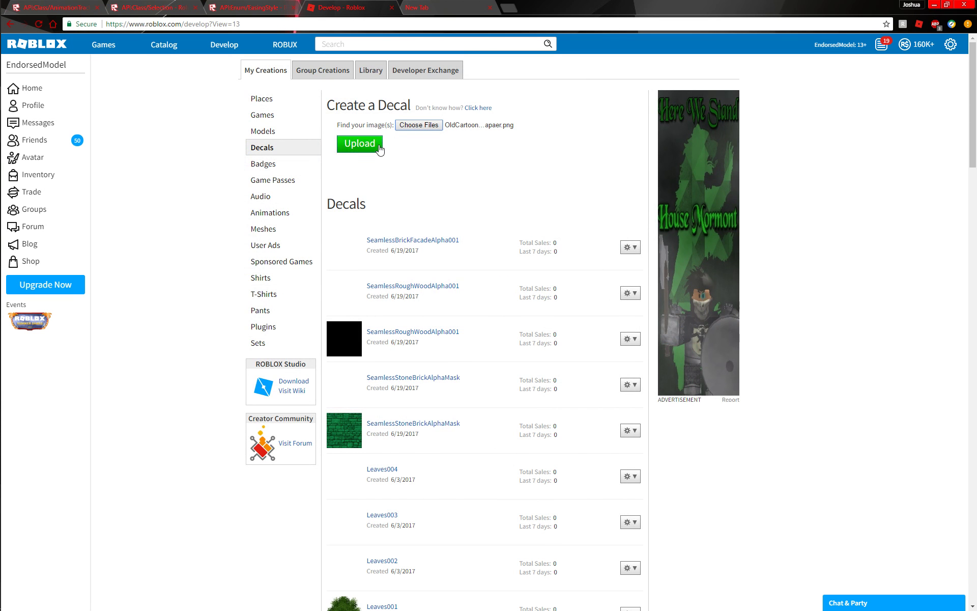
pyautogui.click(379, 145)
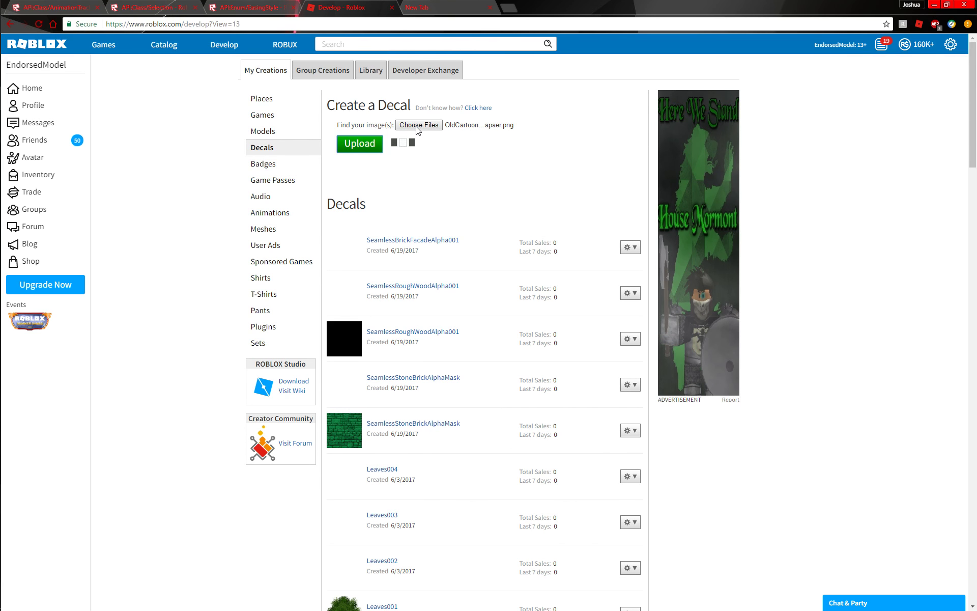
# Step: Upload ButtonBacker001 as a second decal
pyautogui.click(418, 126)
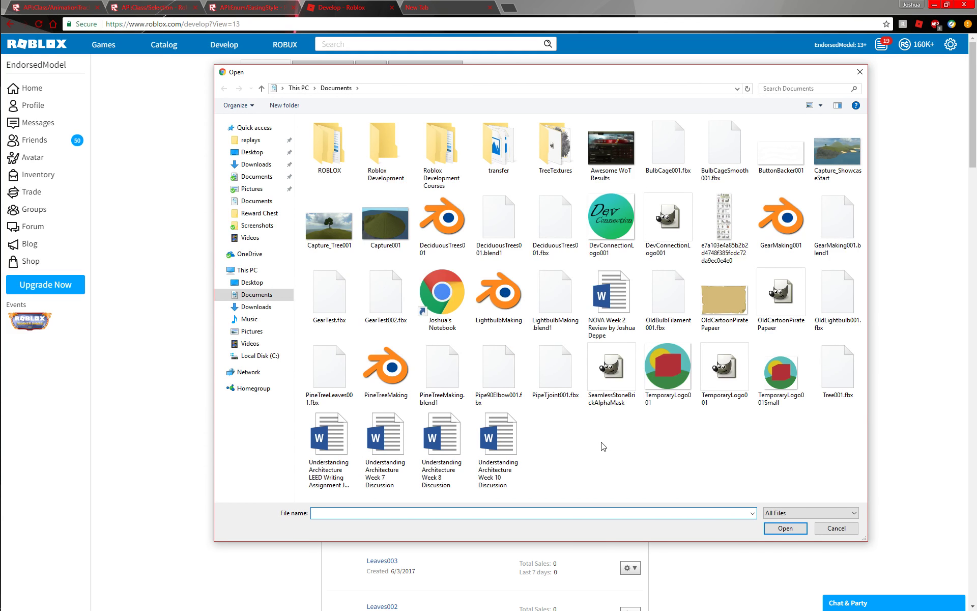
pyautogui.click(768, 150)
pyautogui.click(785, 528)
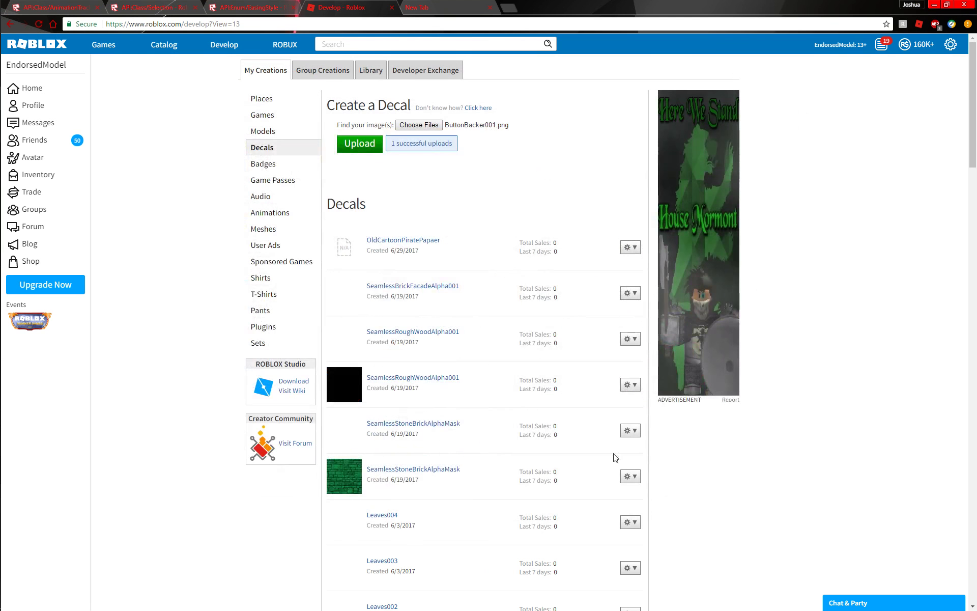
pyautogui.click(377, 145)
# Step: Open both decal pages in new tabs and select the parchment decal's asset ID
pyautogui.middleClick(404, 243)
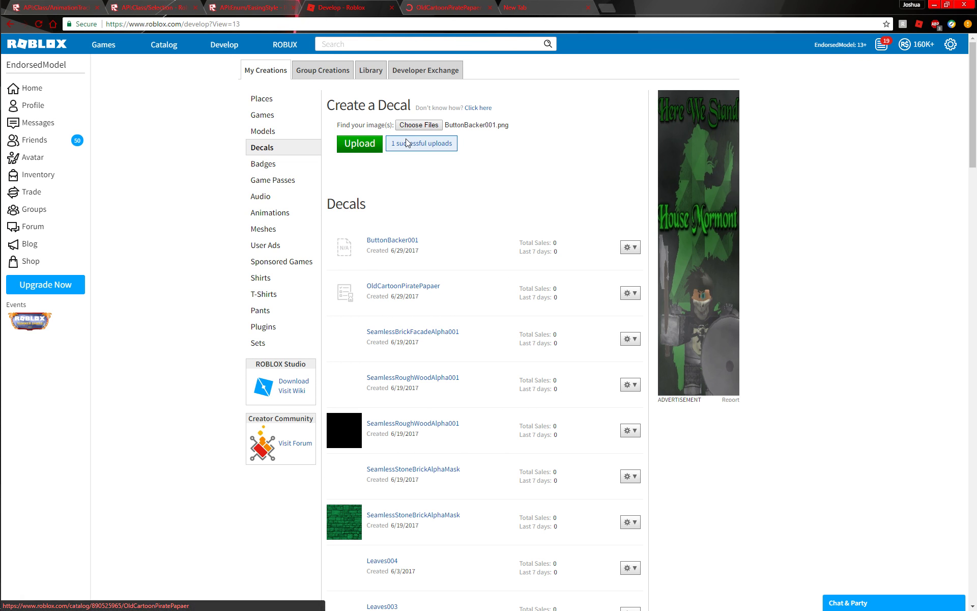
pyautogui.middleClick(394, 243)
pyautogui.hotkey('ctrl', 'Tab')
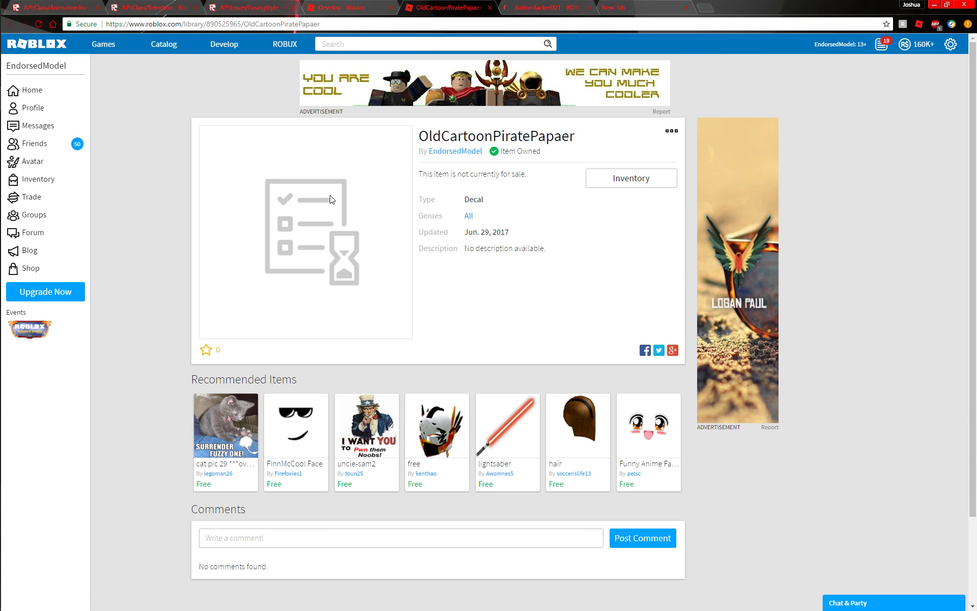
pyautogui.doubleClick(225, 24)
pyautogui.hotkey('alt', 'Tab')
pyautogui.hotkey('alt', 'Tab')
pyautogui.hotkey('alt', 'Tab')
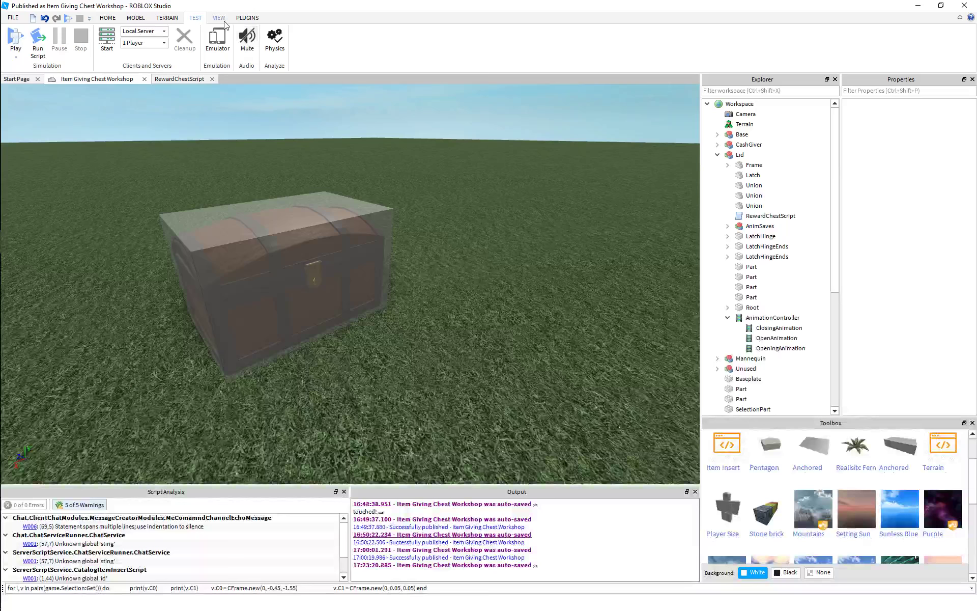
# Step: Collapse the Lid model and ServerScriptService in the Explorer tree
pyautogui.press('d')
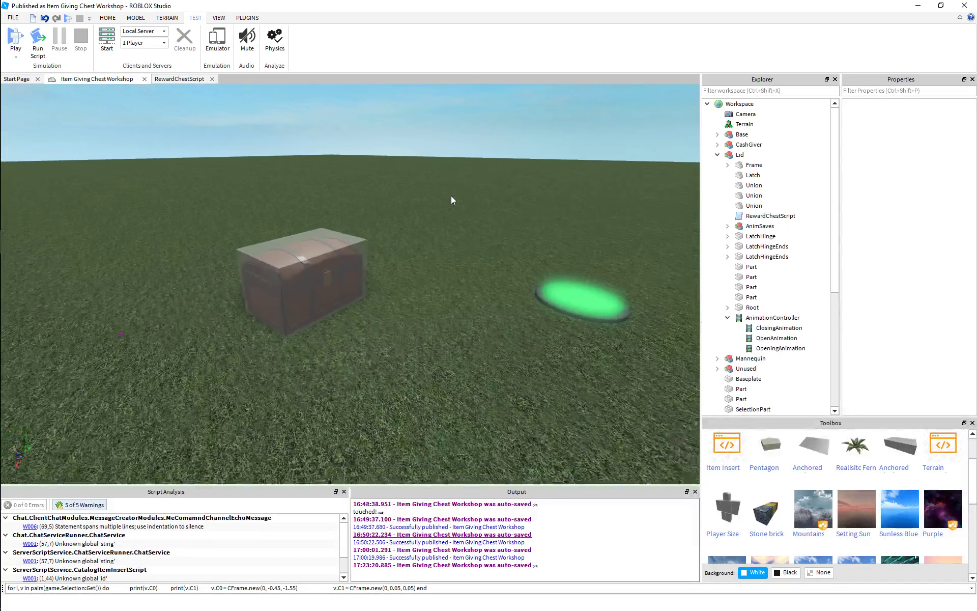
pyautogui.click(717, 154)
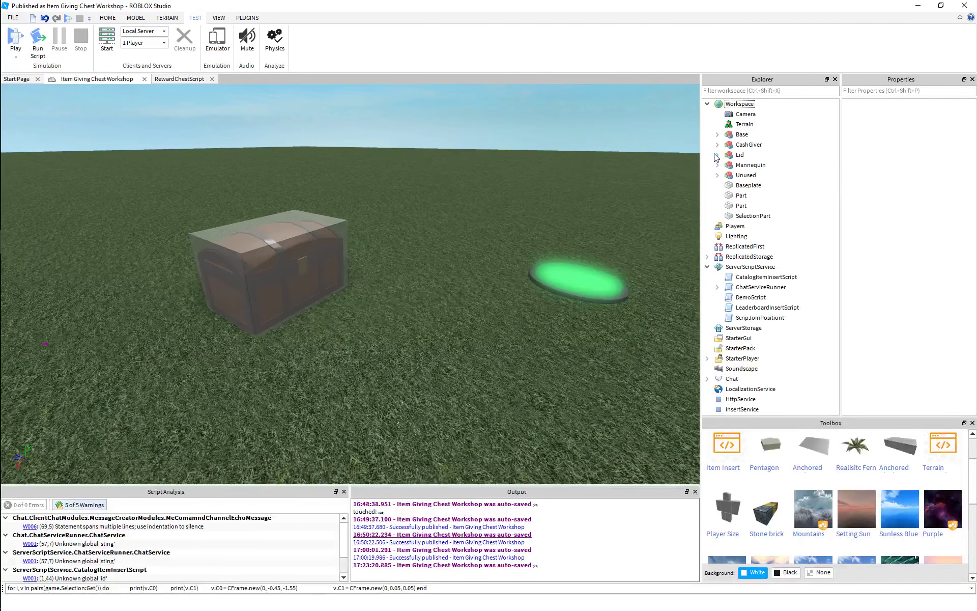
pyautogui.click(707, 266)
pyautogui.click(707, 267)
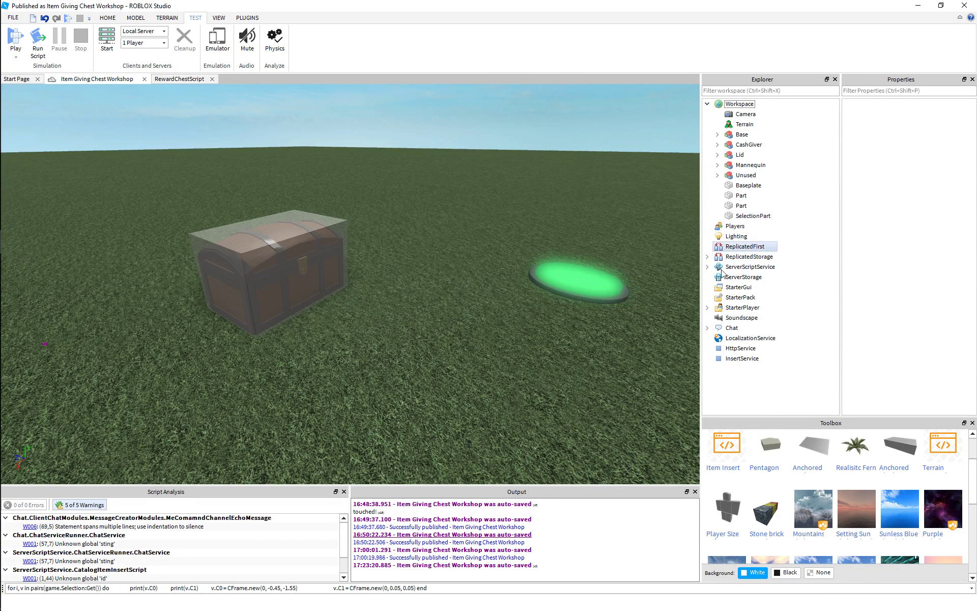
# Step: Insert a ScreenGui into StarterGui via Insert Object
pyautogui.rightClick(726, 288)
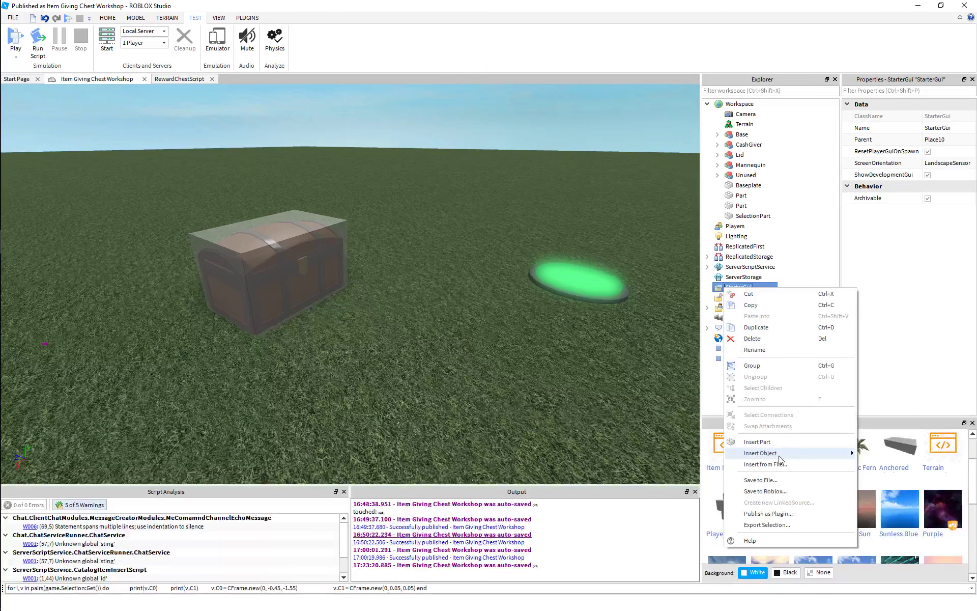
pyautogui.moveTo(780, 458)
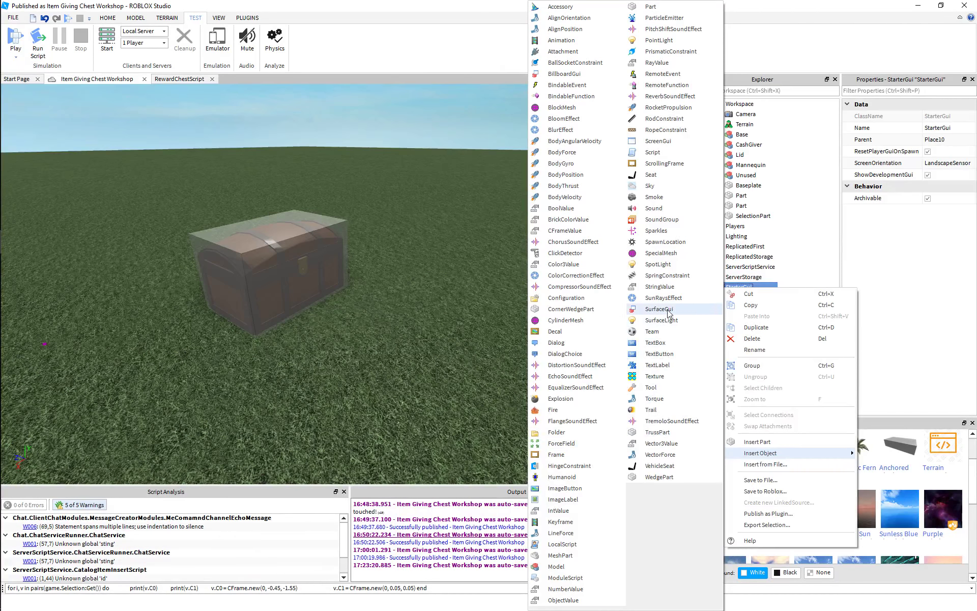
pyautogui.click(659, 141)
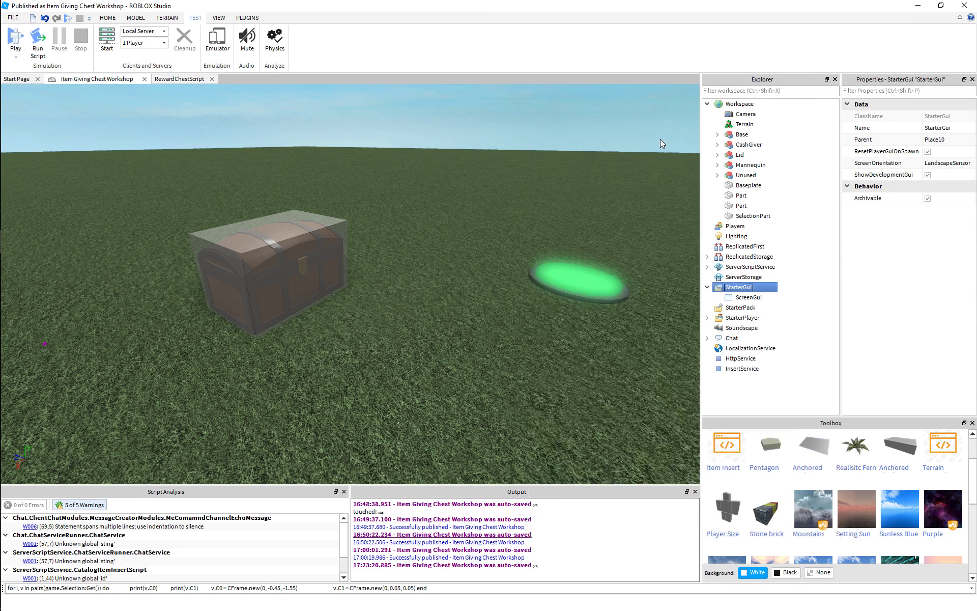
pyautogui.rightClick(748, 298)
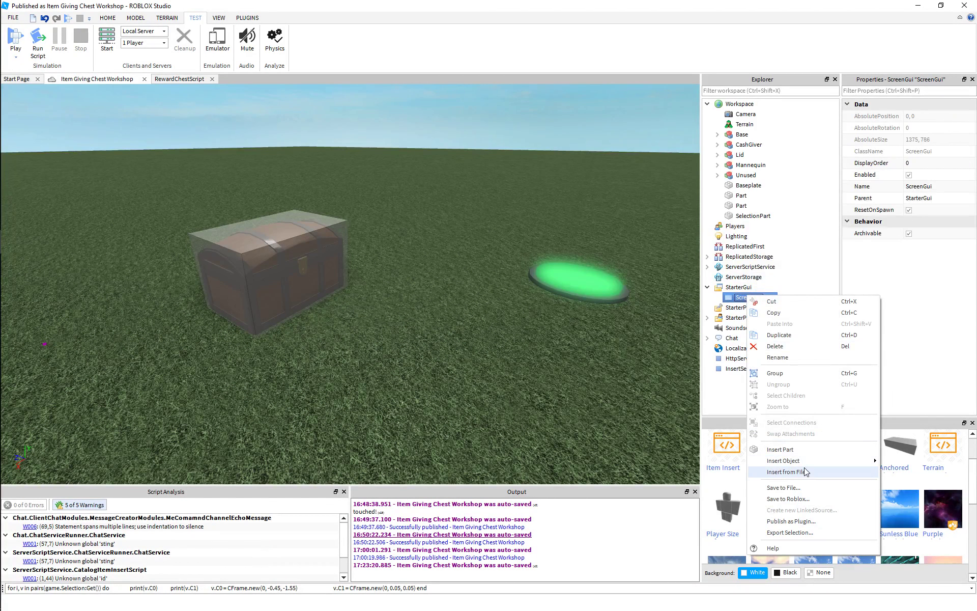
pyautogui.moveTo(863, 463)
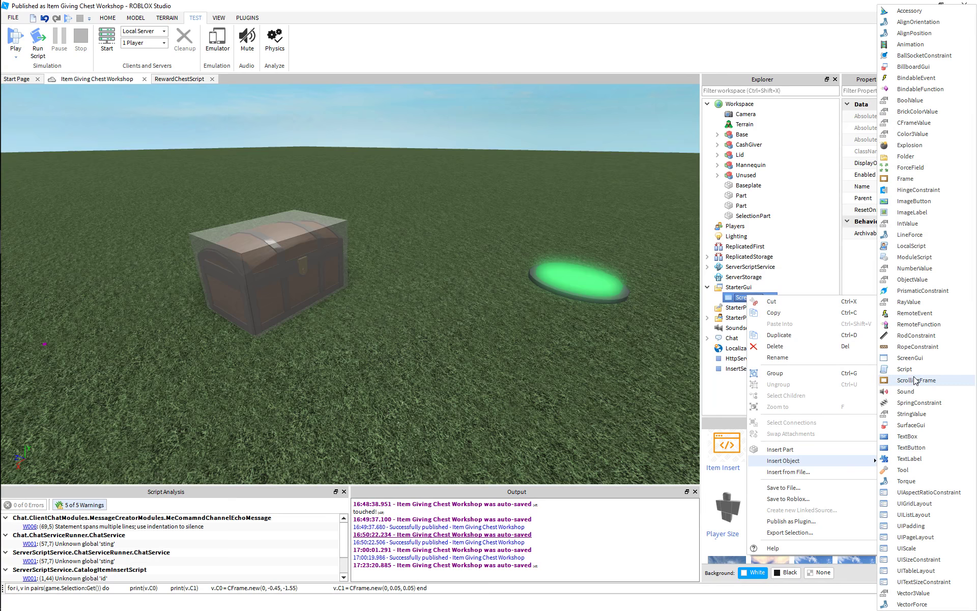
# Step: Insert a Frame named Main into the ScreenGui and widen the Explorer and Properties panels
pyautogui.click(905, 179)
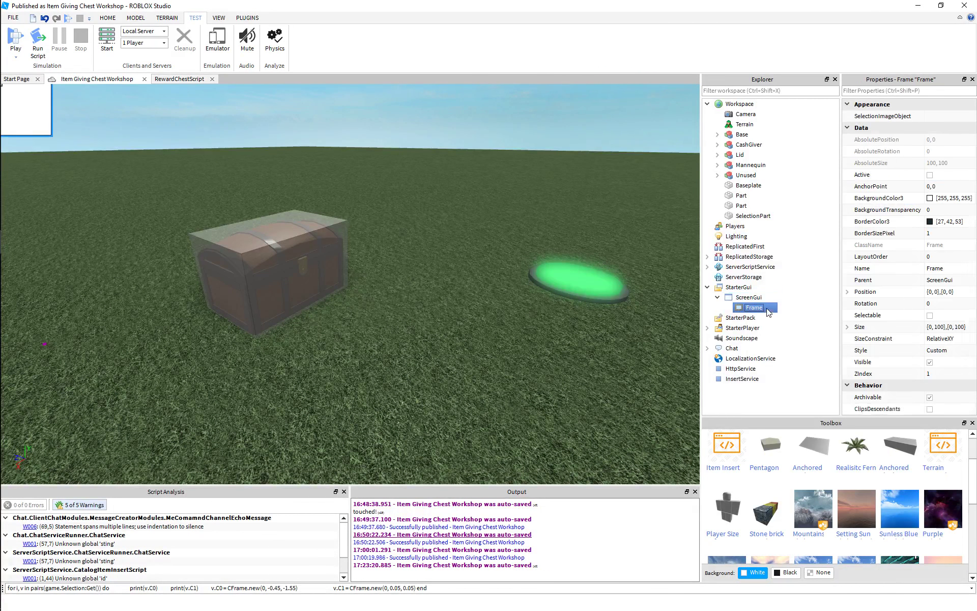
pyautogui.click(937, 268)
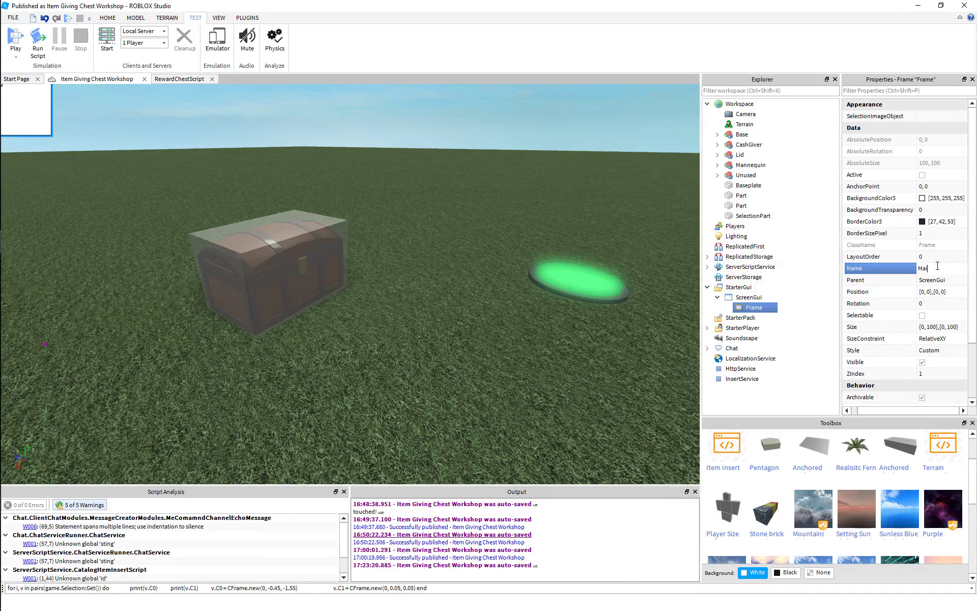
pyautogui.press('Return')
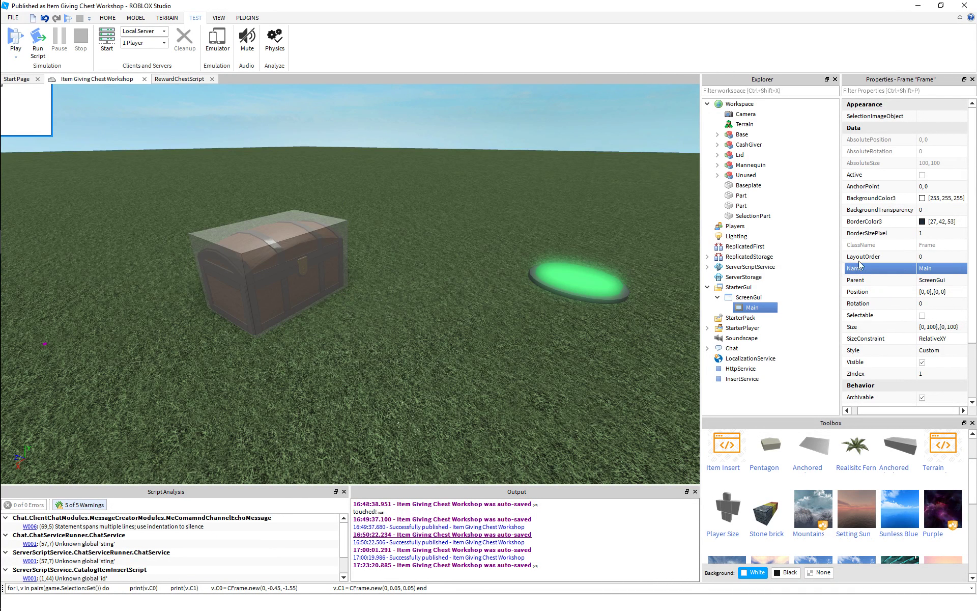
pyautogui.moveTo(683, 229); pyautogui.dragTo(600, 239, button='right')
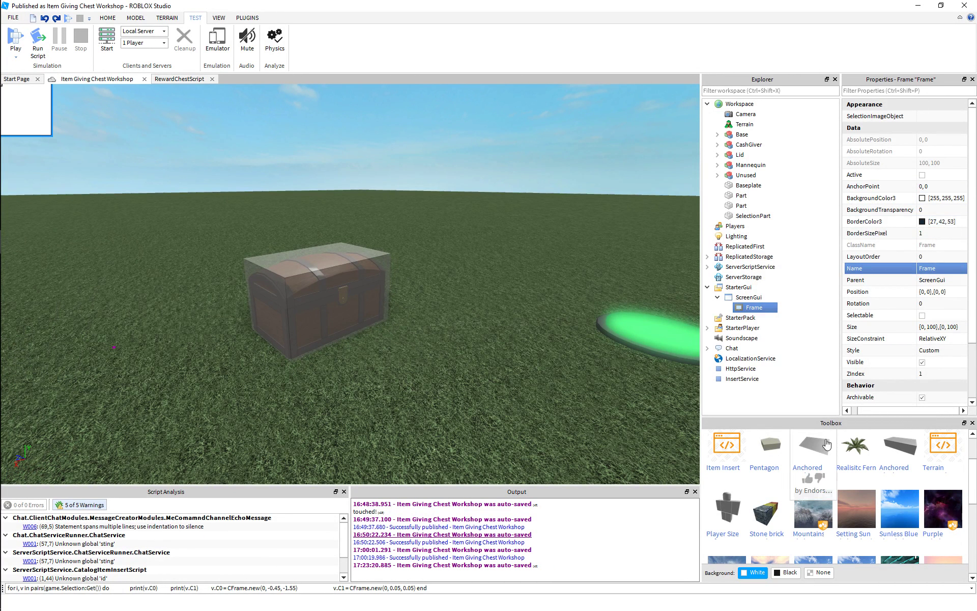
pyautogui.moveTo(701, 341); pyautogui.dragTo(623, 341)
pyautogui.moveTo(821, 419); pyautogui.dragTo(821, 462)
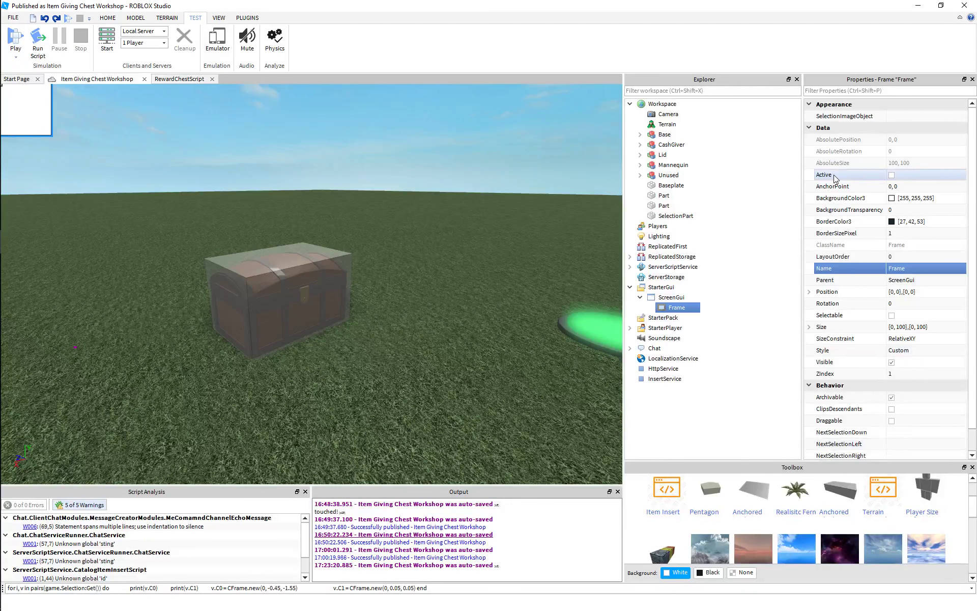
# Step: Set the Frame's BackgroundTransparency to 1, leaving the border size unchanged
pyautogui.click(898, 208)
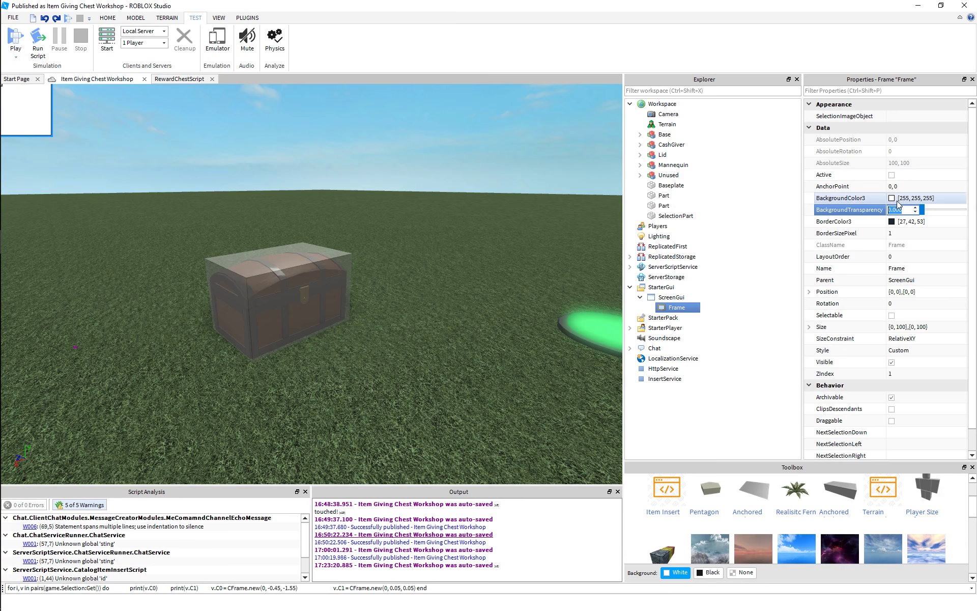
pyautogui.write('1')
pyautogui.press('Return')
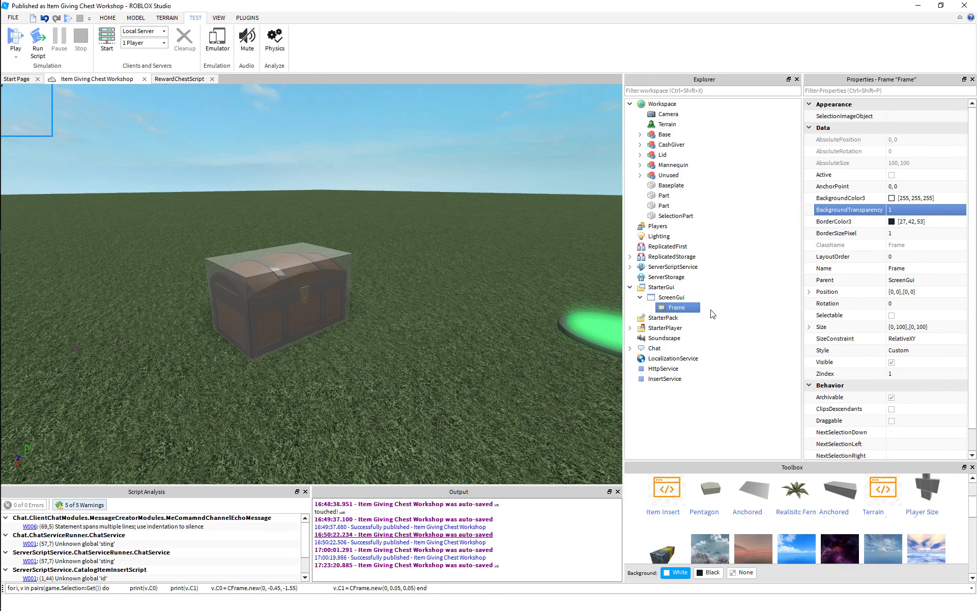
pyautogui.scroll(-1, 865, 252)
pyautogui.click(909, 213)
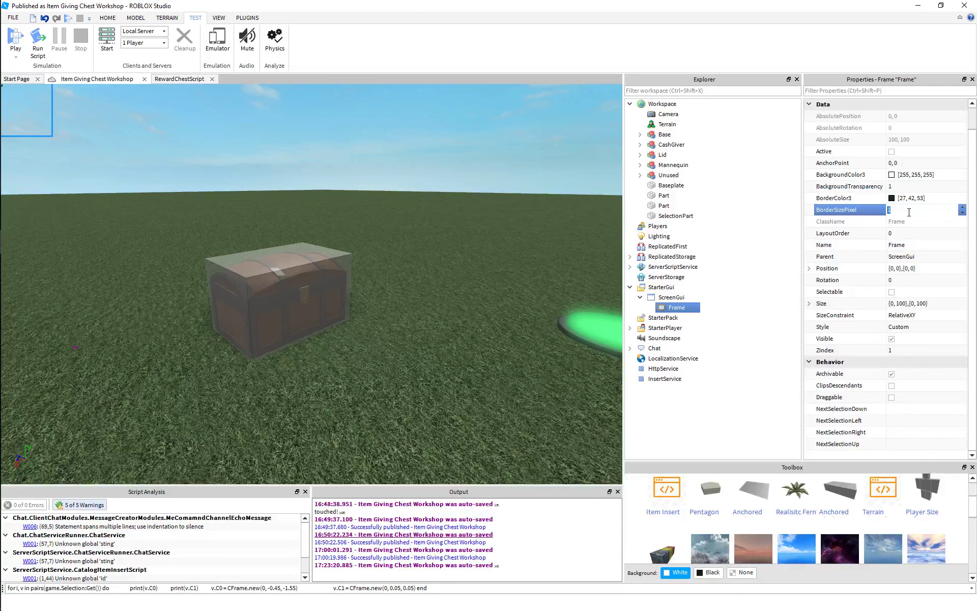
pyautogui.click(261, 154)
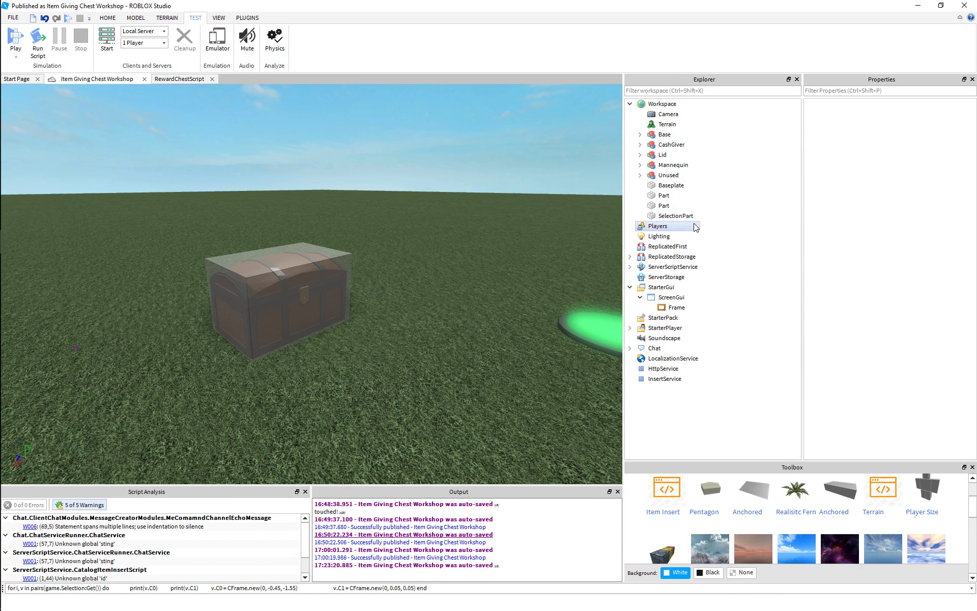
pyautogui.click(687, 317)
pyautogui.click(677, 308)
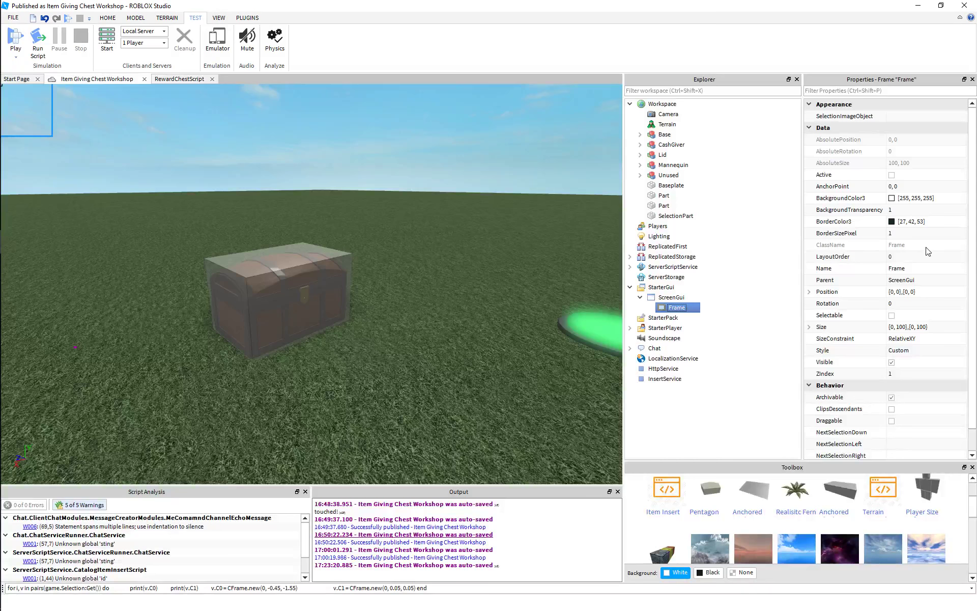
# Step: Set the Frame's Size to {1, 0},{1, 0}
pyautogui.scroll(-1, 928, 251)
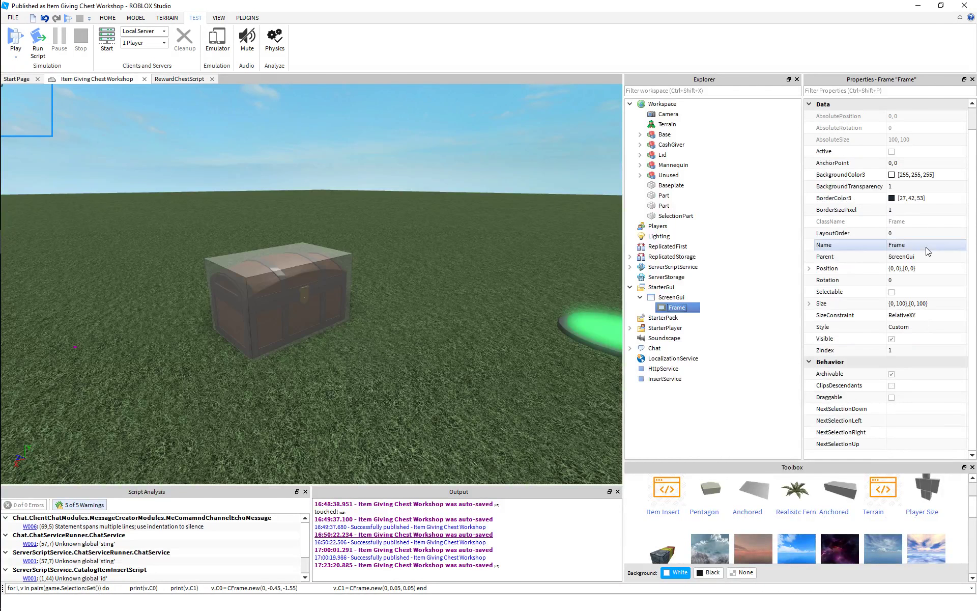
pyautogui.click(917, 304)
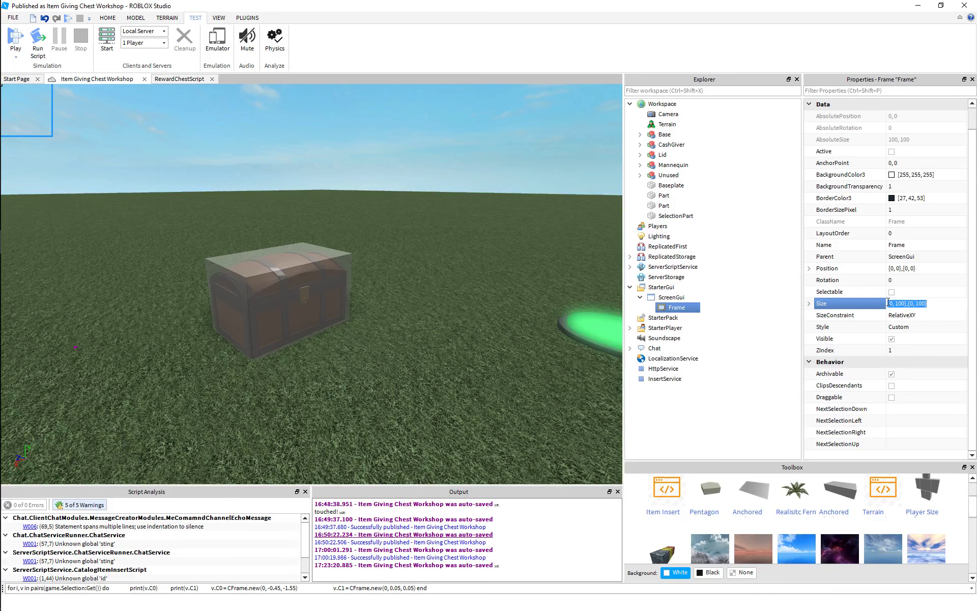
pyautogui.click(894, 303)
pyautogui.press('BackSpace')
pyautogui.moveTo(930, 305); pyautogui.dragTo(891, 303)
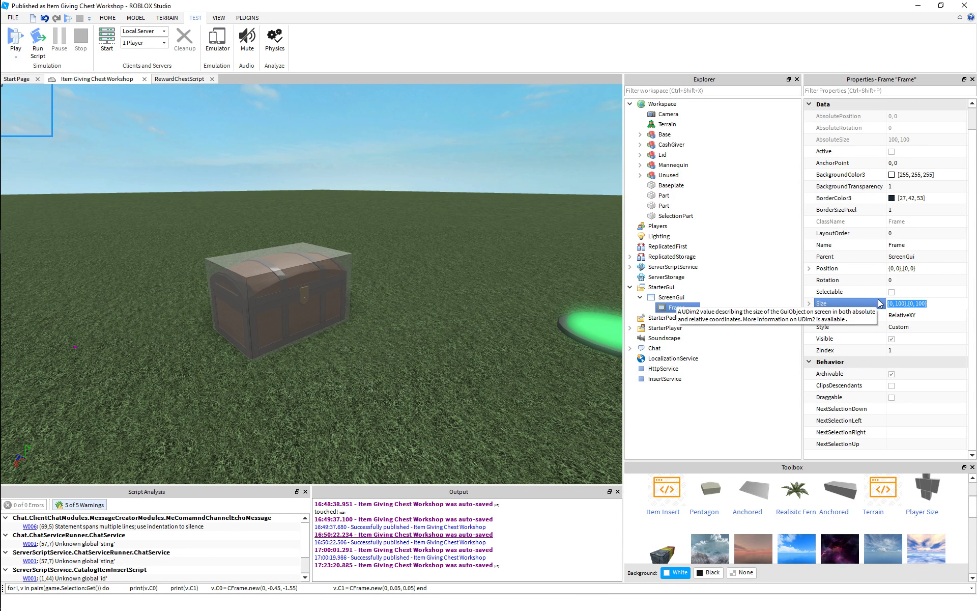
pyautogui.write('1, ')
pyautogui.write('0},{1, 0')
pyautogui.press('Return')
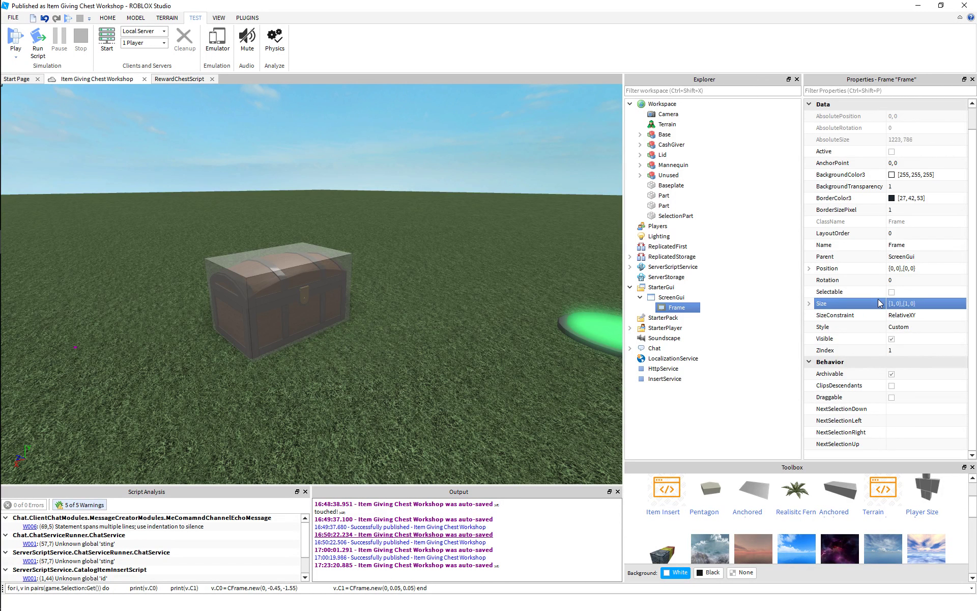
# Step: Change the Frame's Size to {0.3, 0},{0.3, 0} and widen the panels again
pyautogui.doubleClick(890, 304)
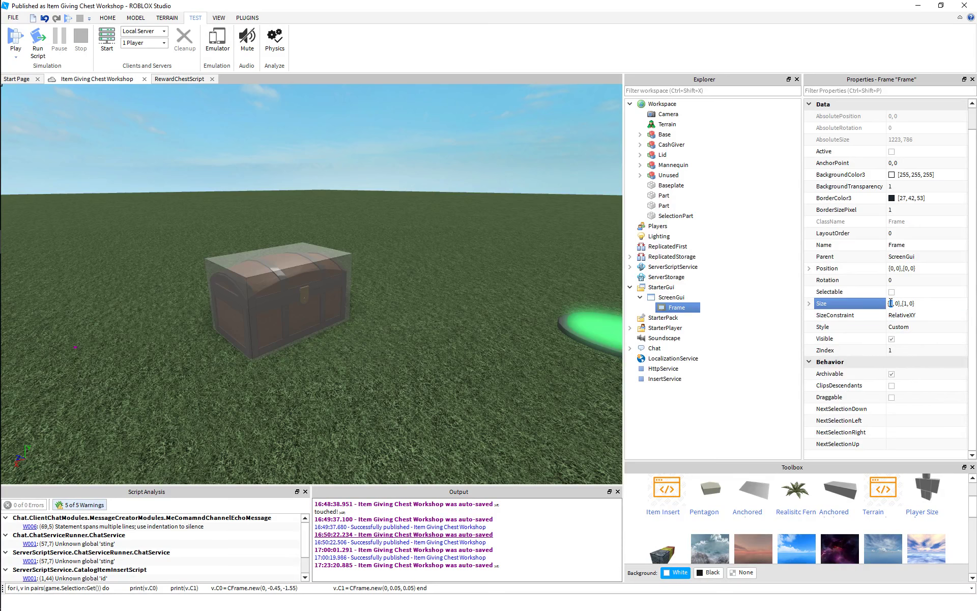
pyautogui.write('.3')
pyautogui.write('.3')
pyautogui.press('Return')
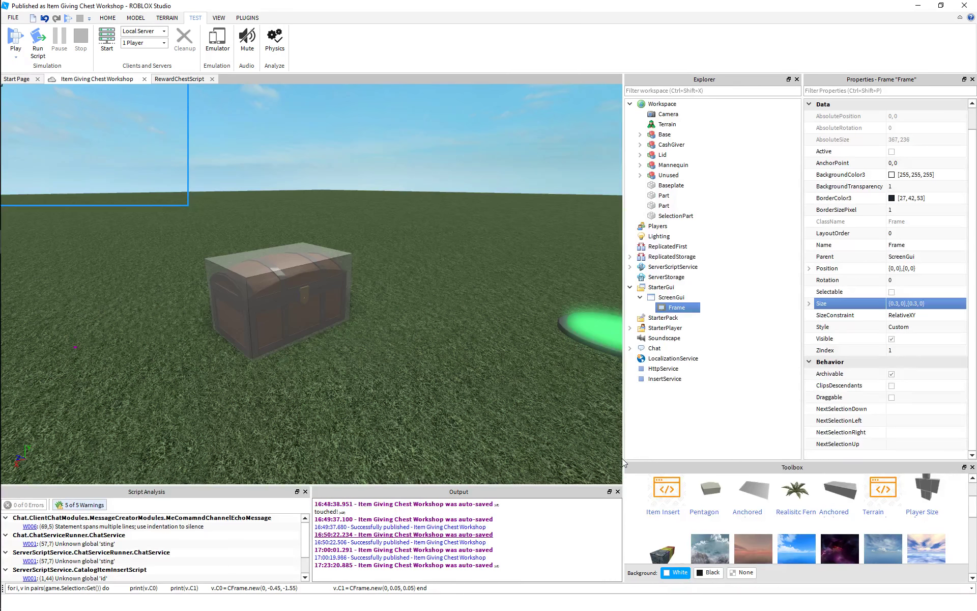
pyautogui.moveTo(623, 458); pyautogui.dragTo(657, 460)
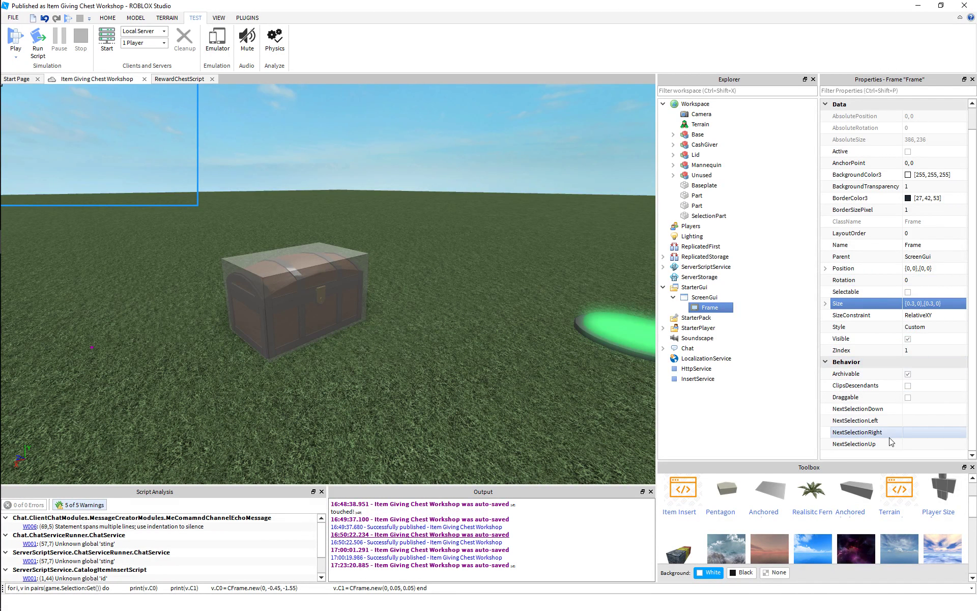
# Step: Insert an ImageLabel into the Frame and size it {1,0},{1,0} to fill the Frame
pyautogui.rightClick(704, 307)
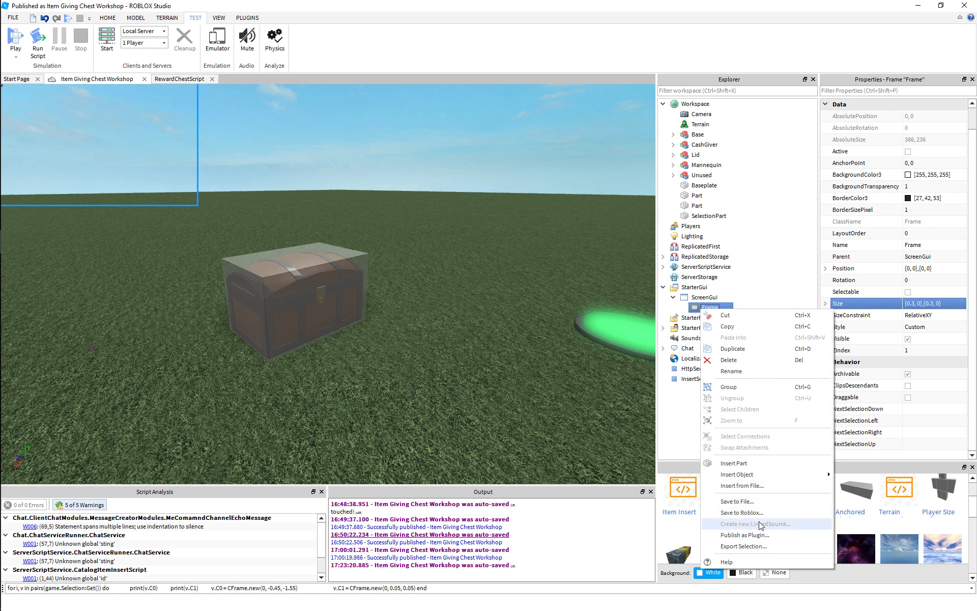
pyautogui.moveTo(749, 478)
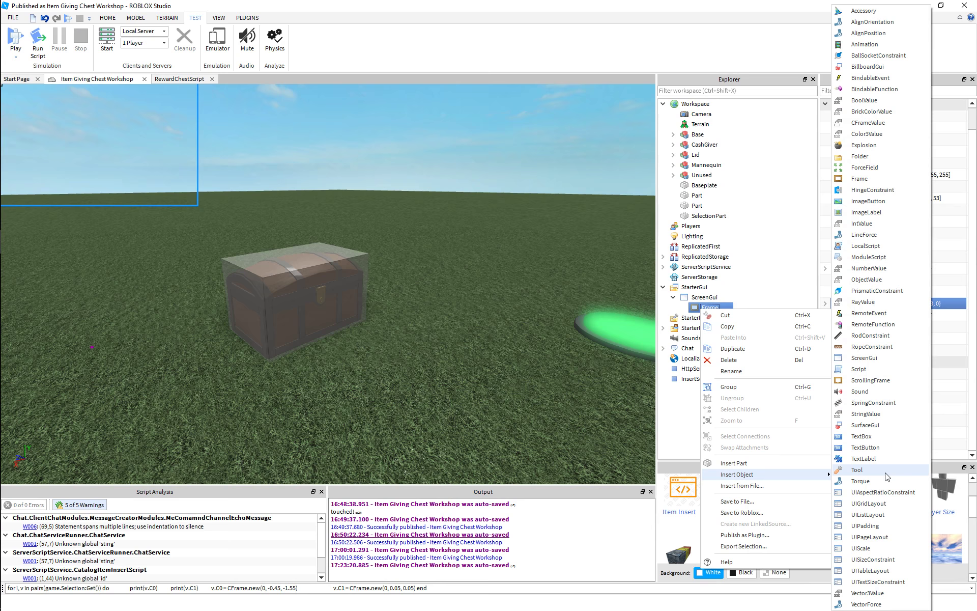
pyautogui.click(867, 213)
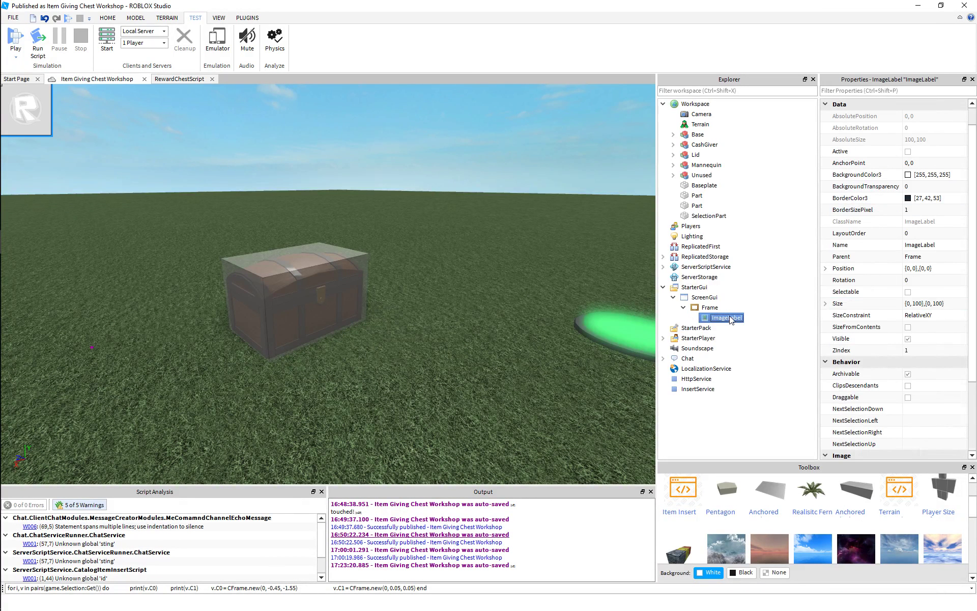
pyautogui.click(934, 303)
pyautogui.write('1')
pyautogui.press('Return')
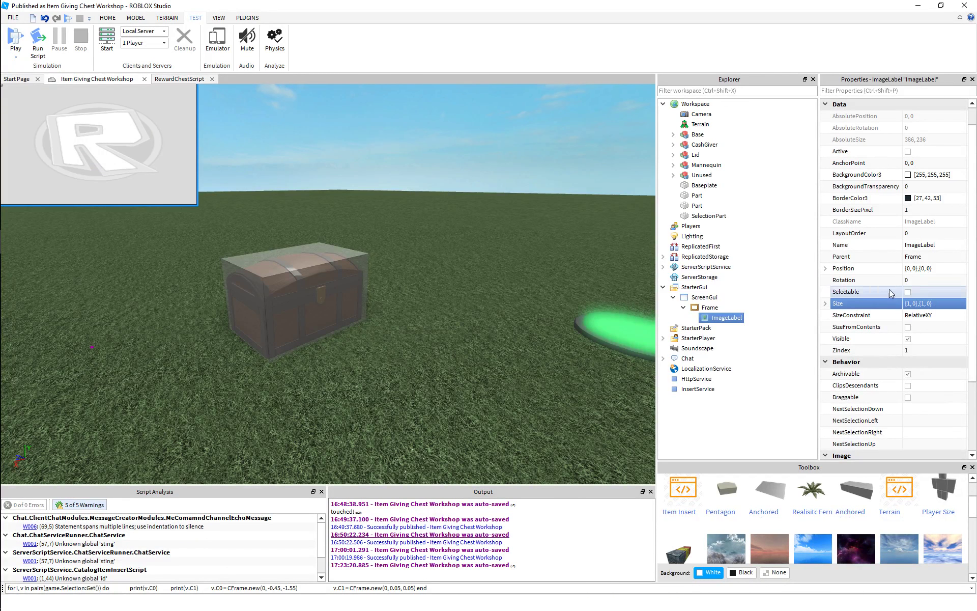
# Step: Paste the parchment asset id into the ImageLabel's Image property
pyautogui.moveTo(407, 204); pyautogui.dragTo(389, 194, button='right')
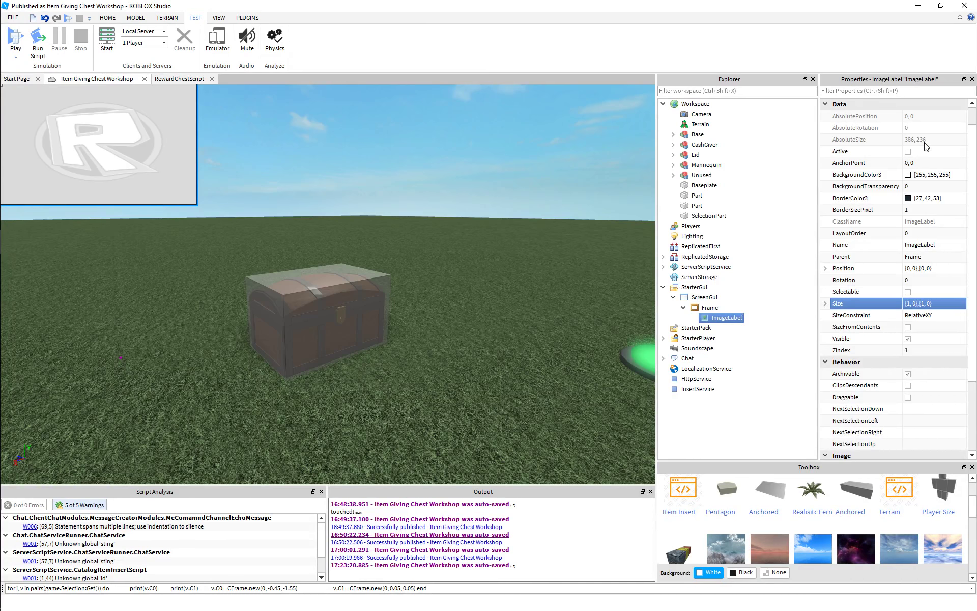
pyautogui.scroll(-3, 929, 235)
pyautogui.click(945, 374)
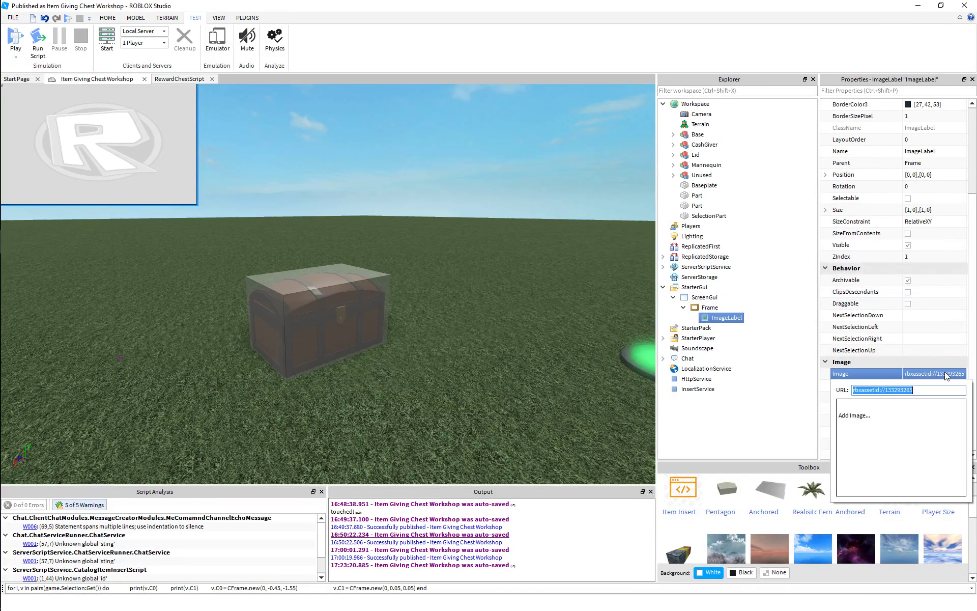
pyautogui.write('890525965')
pyautogui.press('Return')
pyautogui.moveTo(497, 245); pyautogui.dragTo(498, 247, button='right')
pyautogui.press('w')
pyautogui.press('a')
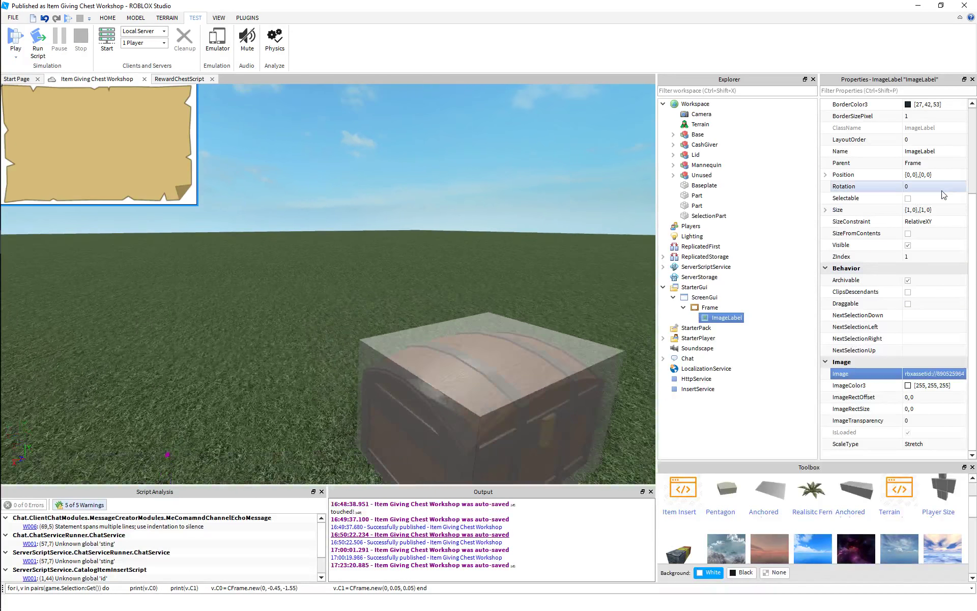
pyautogui.scroll(5, 937, 178)
# Step: Set the ImageLabel's BackgroundTransparency to 1
pyautogui.click(935, 210)
pyautogui.write('1')
pyautogui.press('Return')
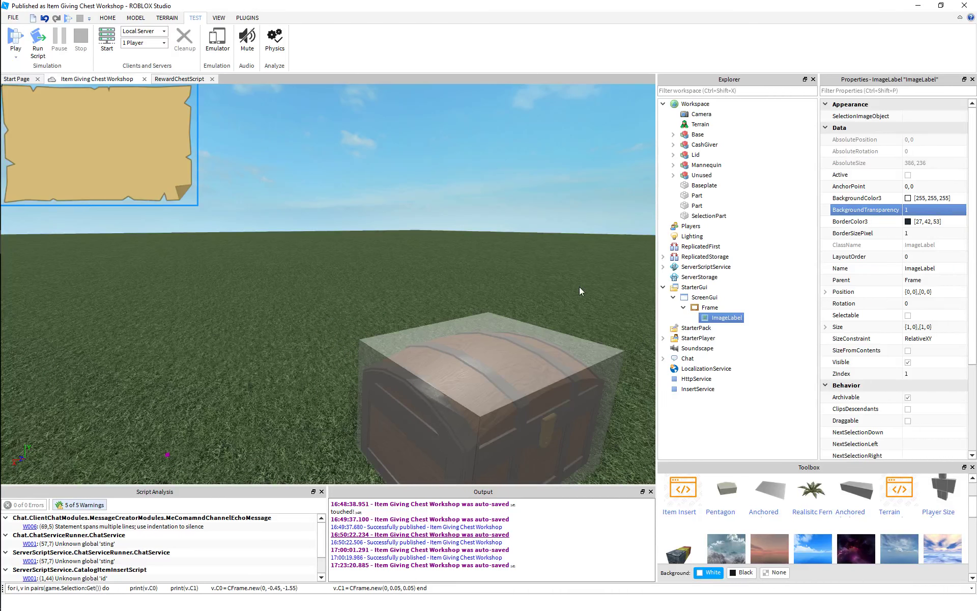
pyautogui.scroll(-3, 913, 311)
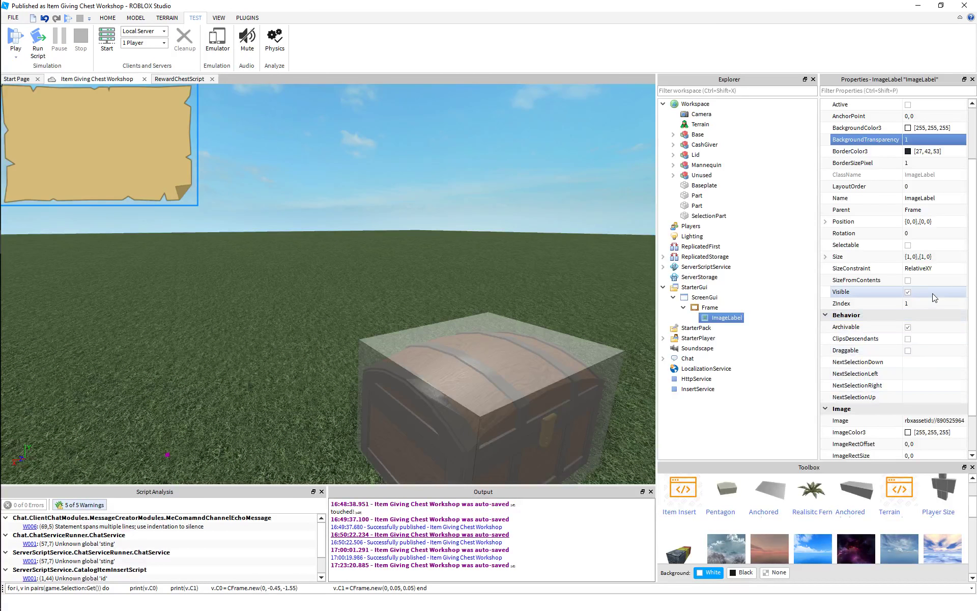
pyautogui.scroll(3, 890, 229)
pyautogui.scroll(-4, 890, 227)
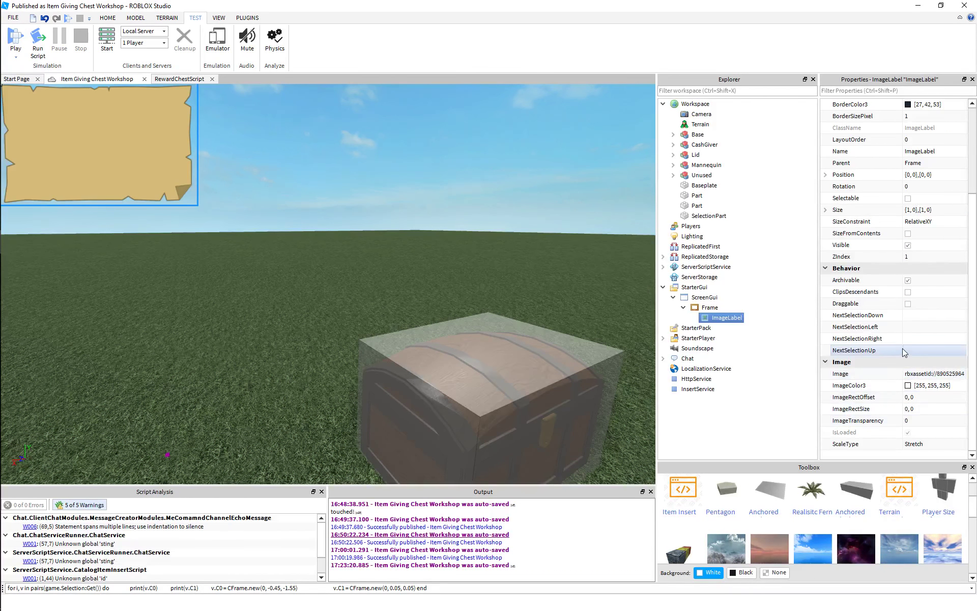
# Step: Preview a pale green image tint, then cancel to keep the colour at 255, 255, 255
pyautogui.click(907, 385)
pyautogui.click(547, 297)
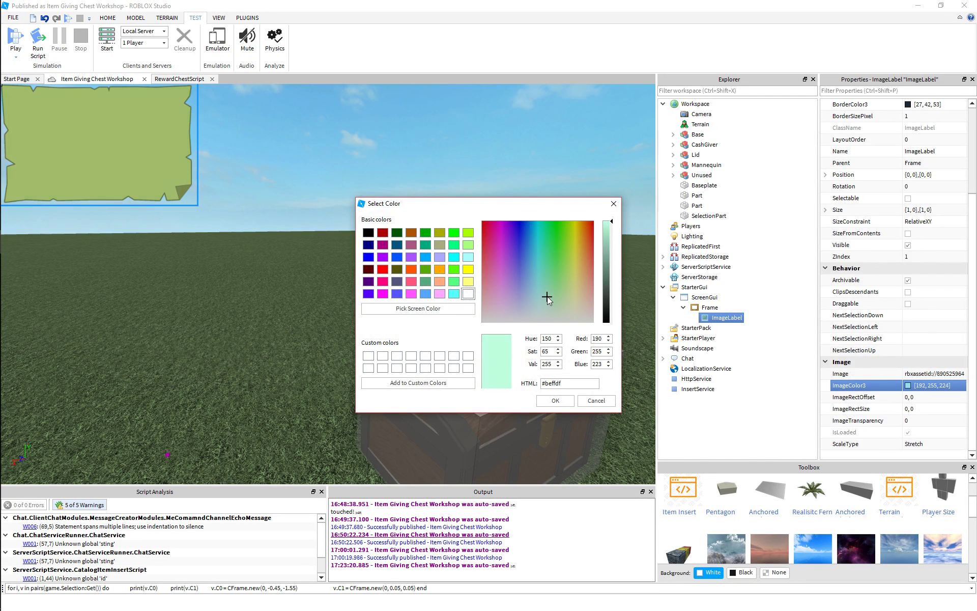
pyautogui.moveTo(547, 298); pyautogui.dragTo(543, 273)
pyautogui.click(593, 401)
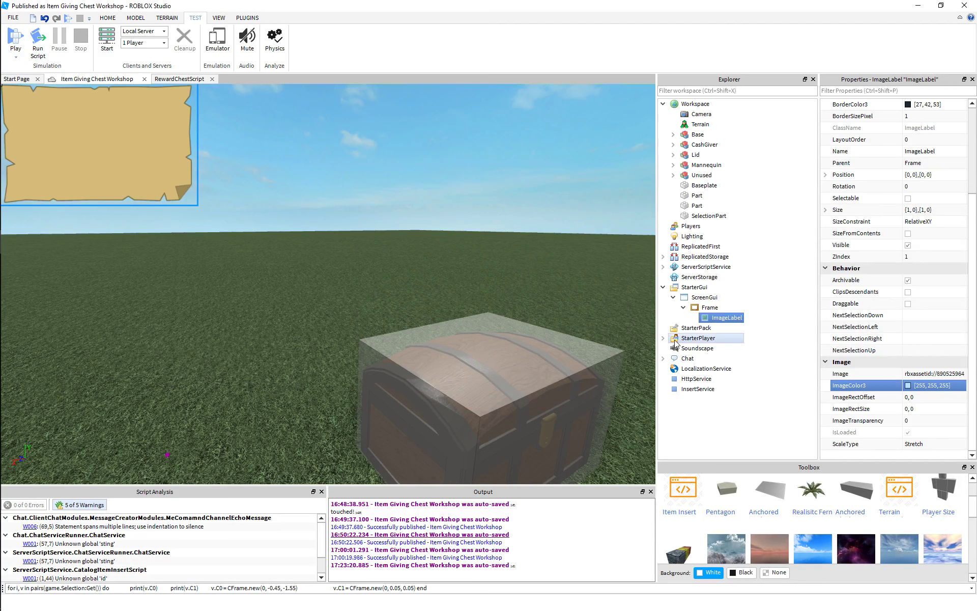
pyautogui.click(710, 307)
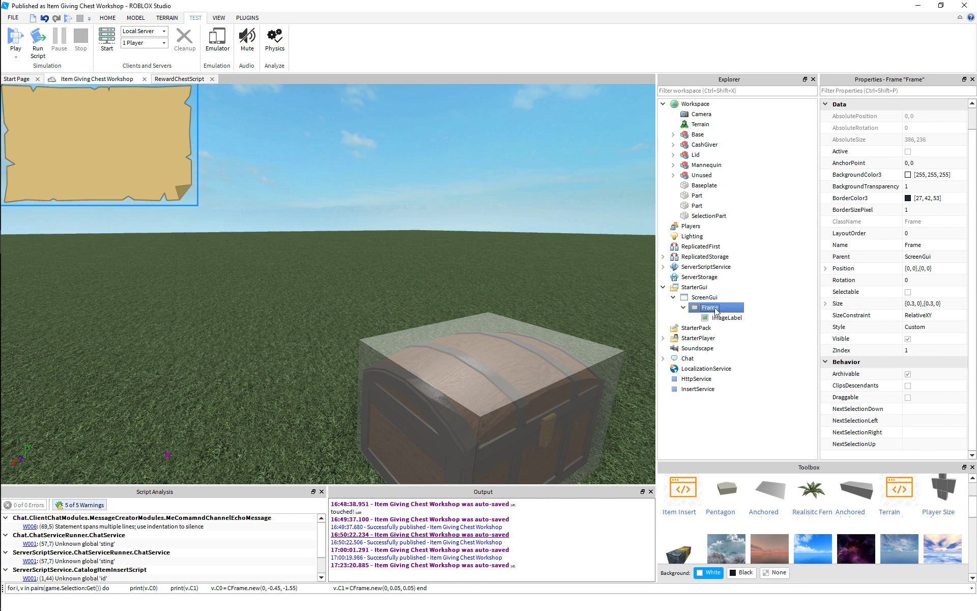
# Step: Try a Frame Size of 0.4 by 0.4, then return it to 0.3 by 0.3
pyautogui.doubleClick(911, 304)
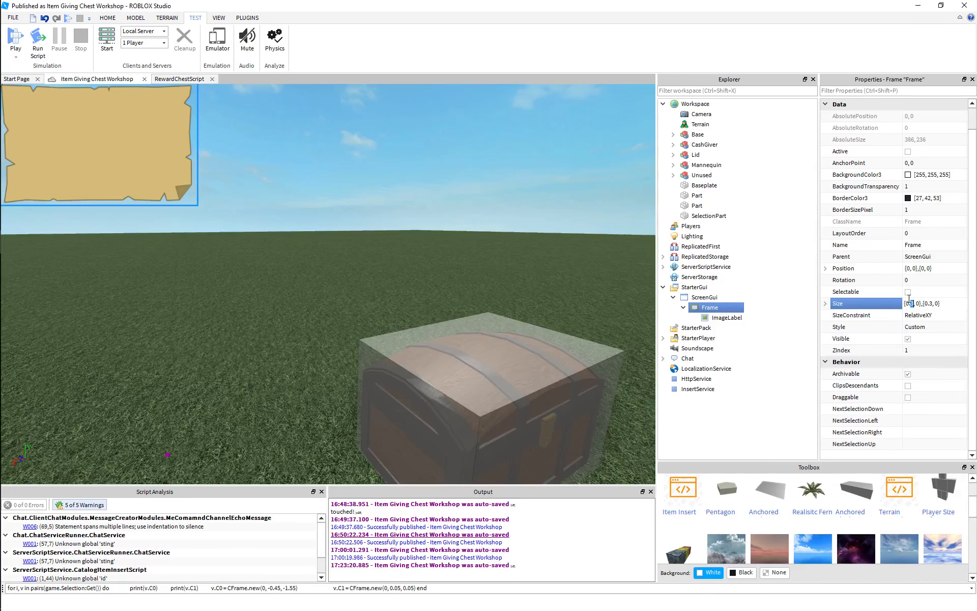
pyautogui.write('4')
pyautogui.press('Return')
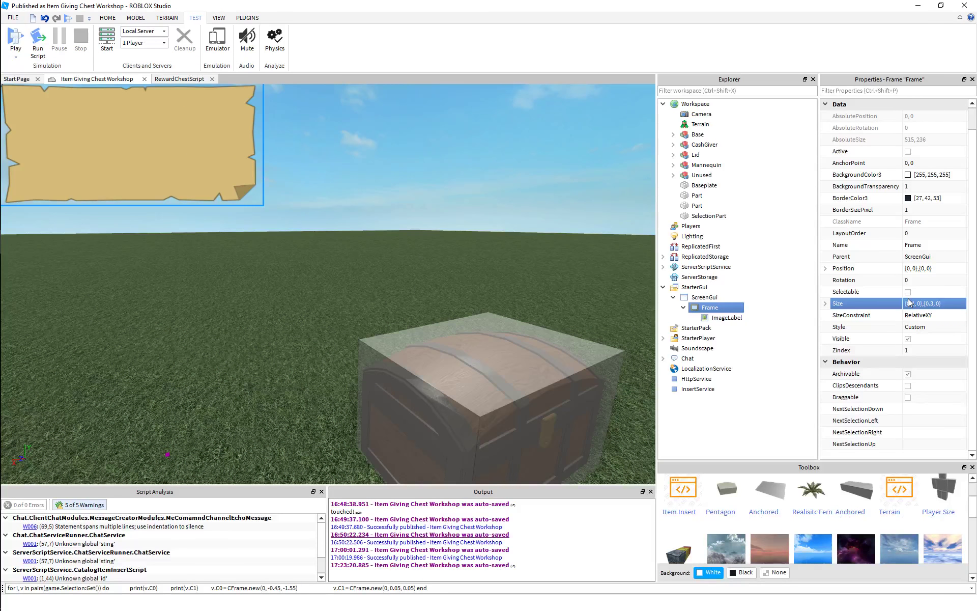
pyautogui.doubleClick(930, 302)
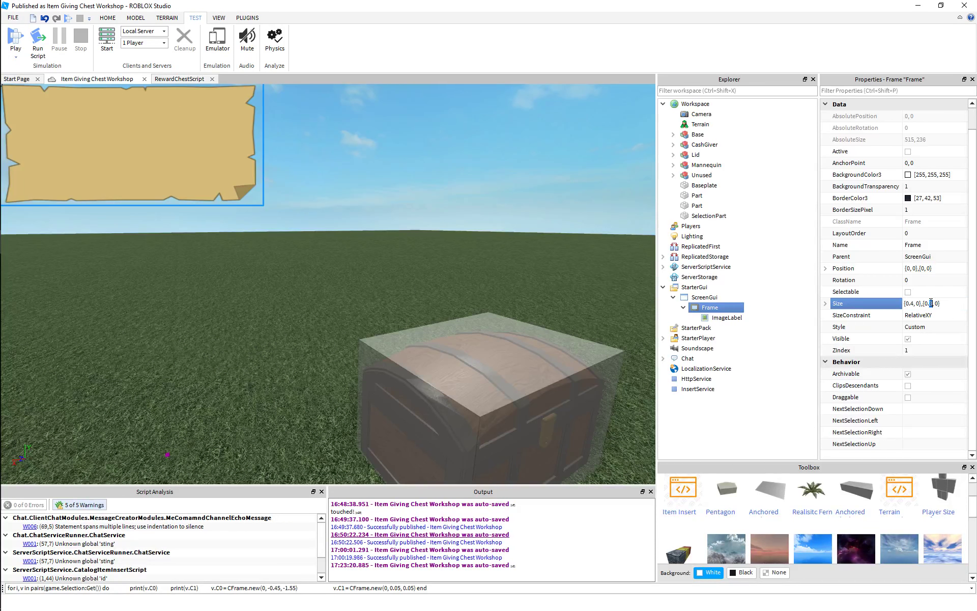
pyautogui.write('4')
pyautogui.press('Return')
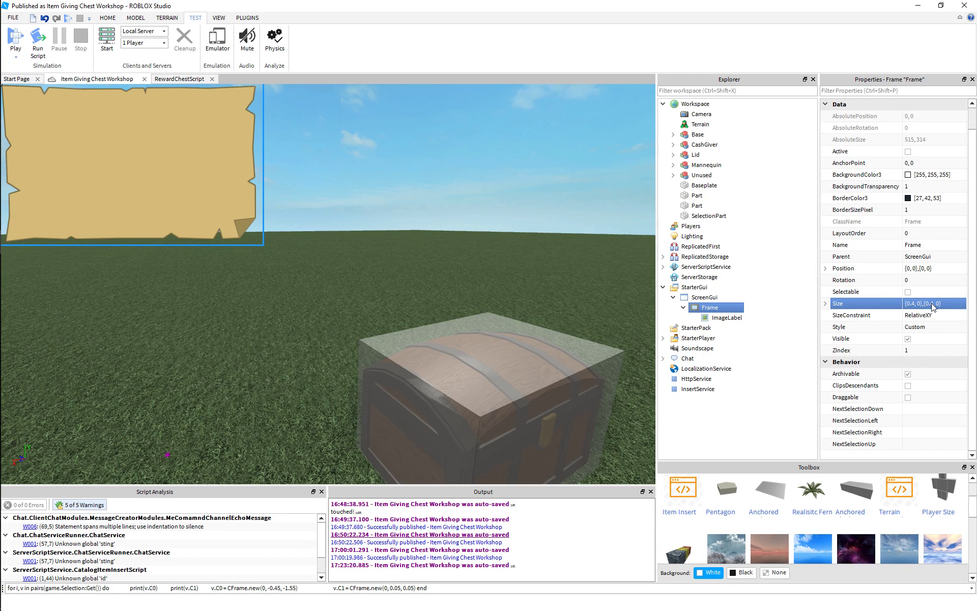
pyautogui.doubleClick(930, 303)
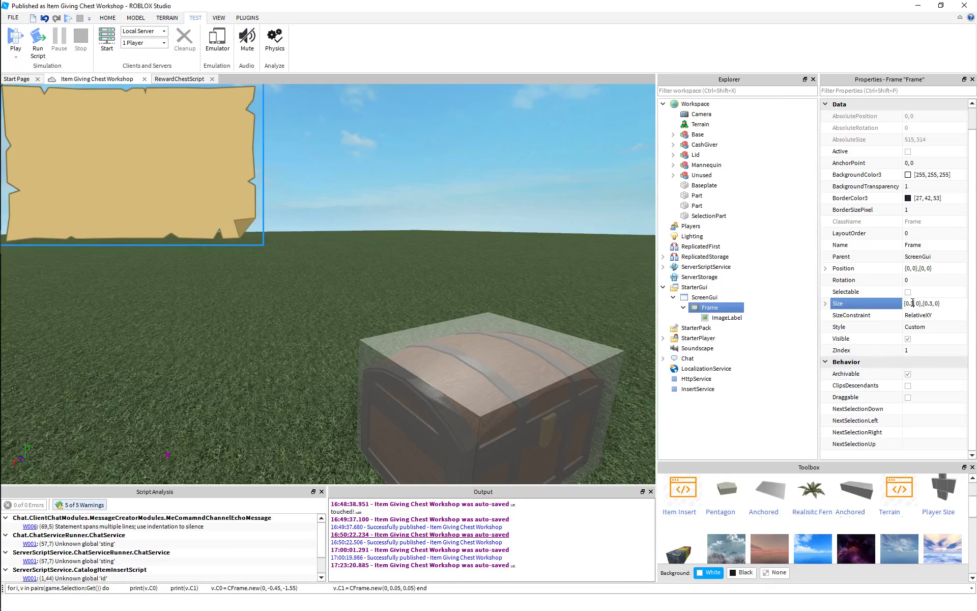
pyautogui.press('Return')
# Step: Set the Frame's AnchorPoint to 0.5, 0 so it anchors at its top centre
pyautogui.scroll(1, 917, 254)
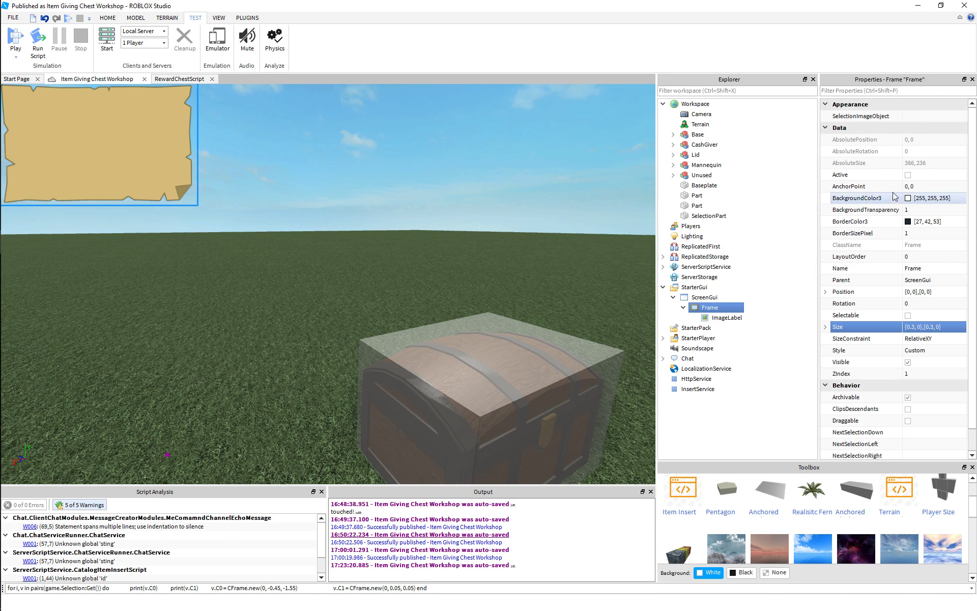
pyautogui.doubleClick(917, 186)
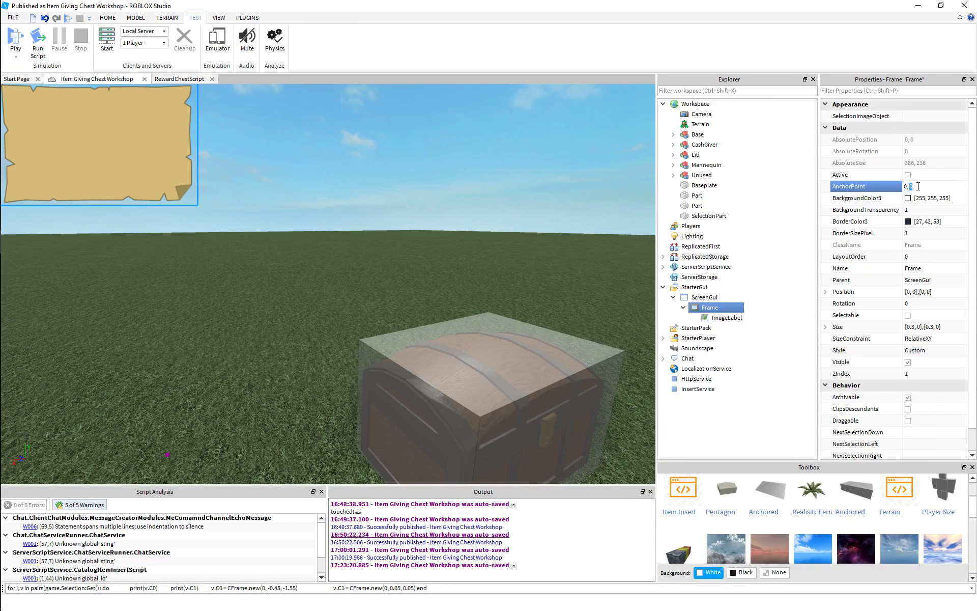
pyautogui.press('Return')
pyautogui.hotkey('ctrl', 'z')
pyautogui.doubleClick(905, 186)
pyautogui.write('.5')
pyautogui.press('Return')
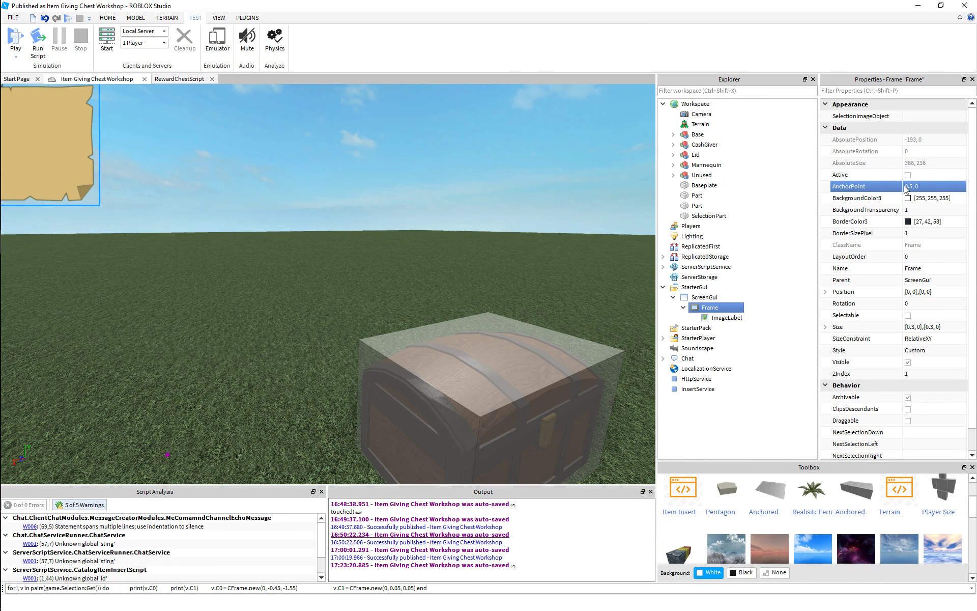
# Step: Centre the Frame's Position horizontally and at 0.5 of the screen height
pyautogui.click(913, 292)
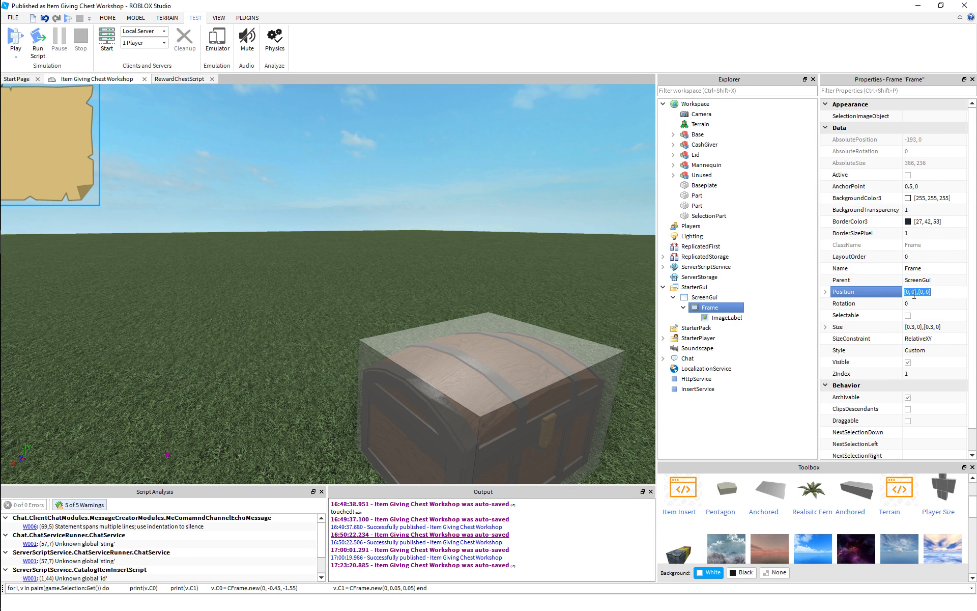
pyautogui.click(825, 292)
pyautogui.click(929, 304)
pyautogui.click(907, 303)
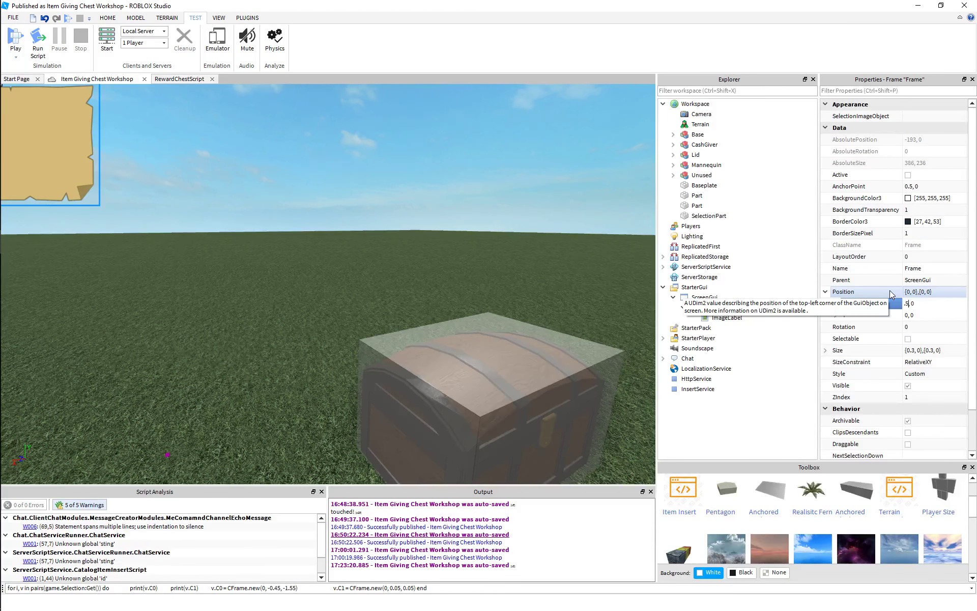
pyautogui.press('Return')
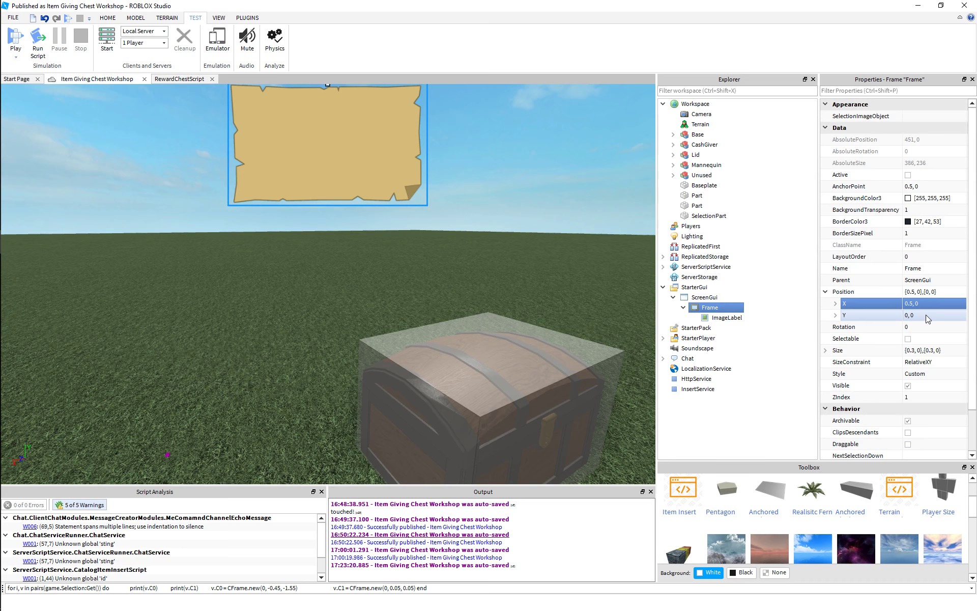
pyautogui.doubleClick(905, 314)
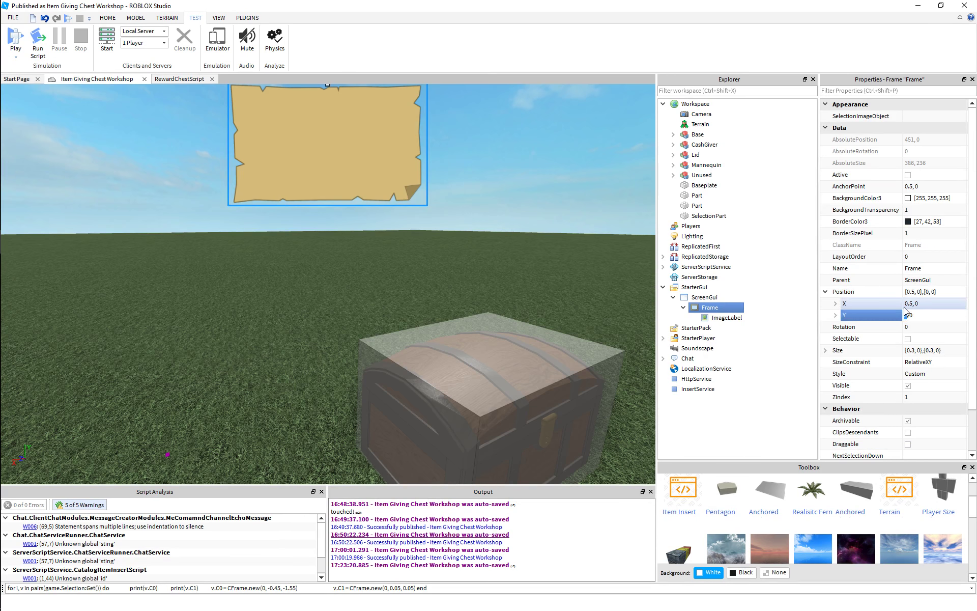
pyautogui.write('0.5')
pyautogui.press('Return')
# Step: Change the Frame's AnchorPoint vertical value to 0.5, anchoring it at its exact centre
pyautogui.doubleClick(926, 188)
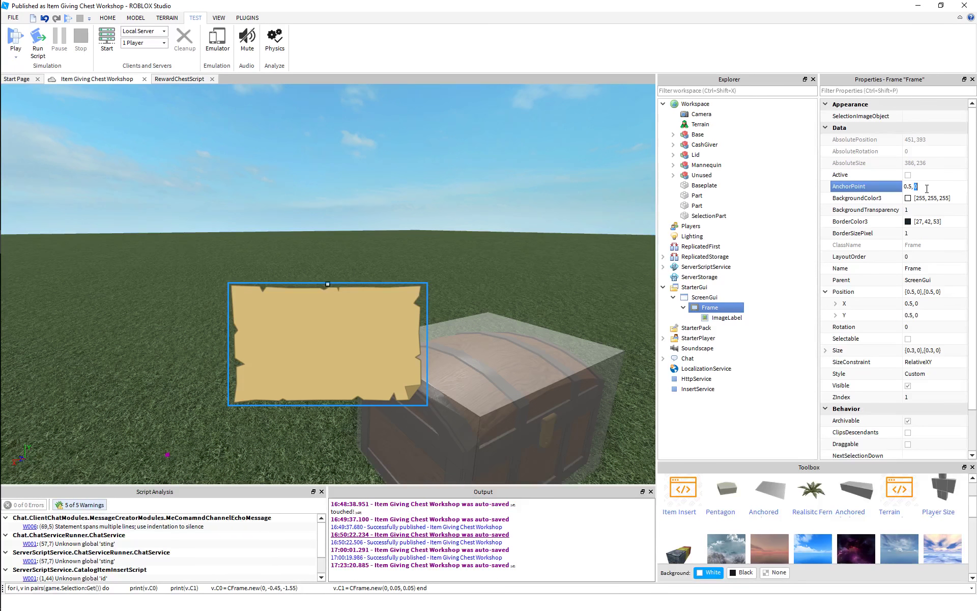
pyautogui.write('0.5')
pyautogui.press('Return')
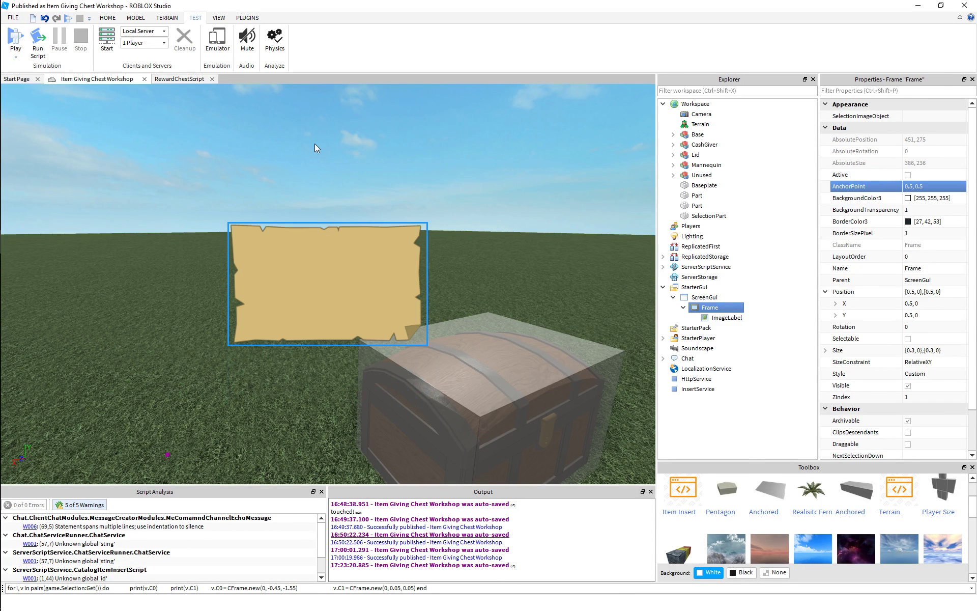
pyautogui.click(314, 148)
pyautogui.moveTo(384, 255); pyautogui.dragTo(383, 255, button='right')
# Step: Resize the Frame to .4,0,.4,0, then to half the screen at .5,0,.5,0
pyautogui.click(711, 308)
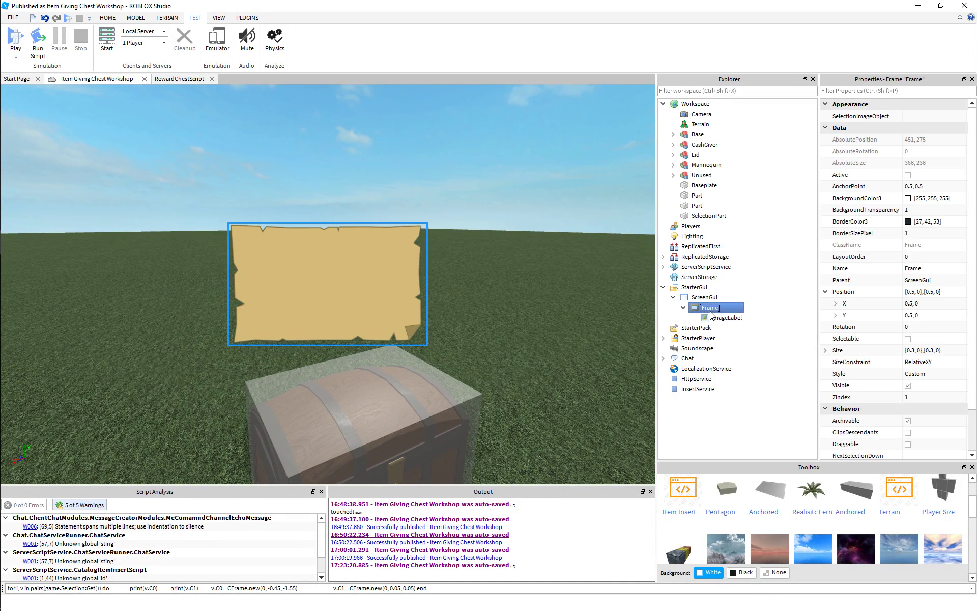
pyautogui.click(723, 318)
pyautogui.click(710, 307)
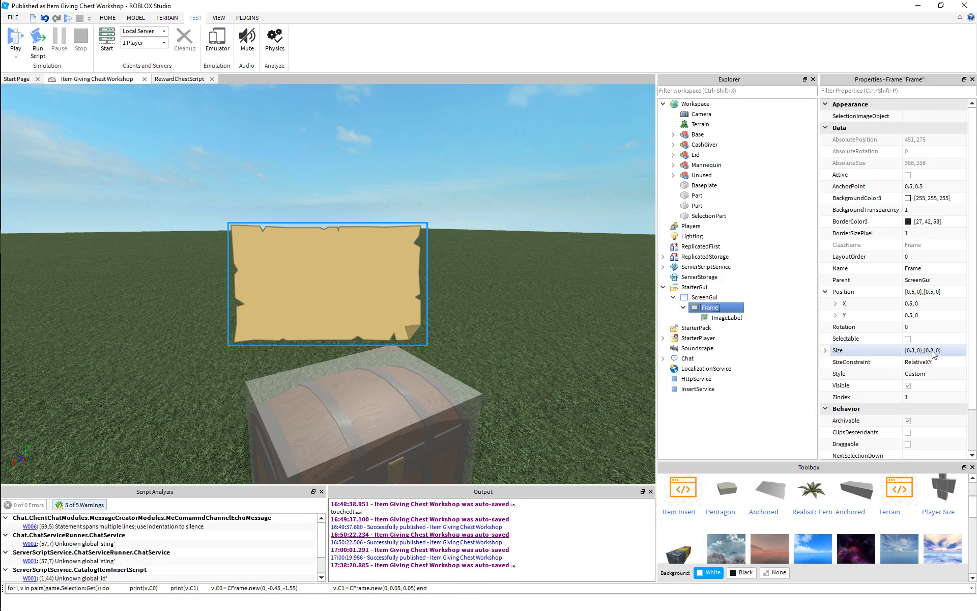
pyautogui.click(931, 351)
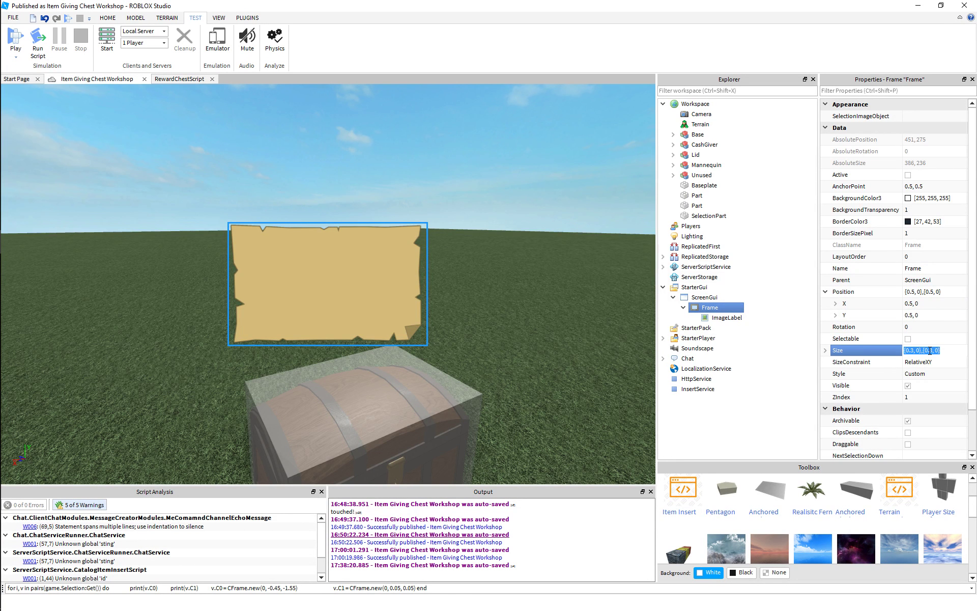
pyautogui.write('.4,0,.4,0')
pyautogui.press('Return')
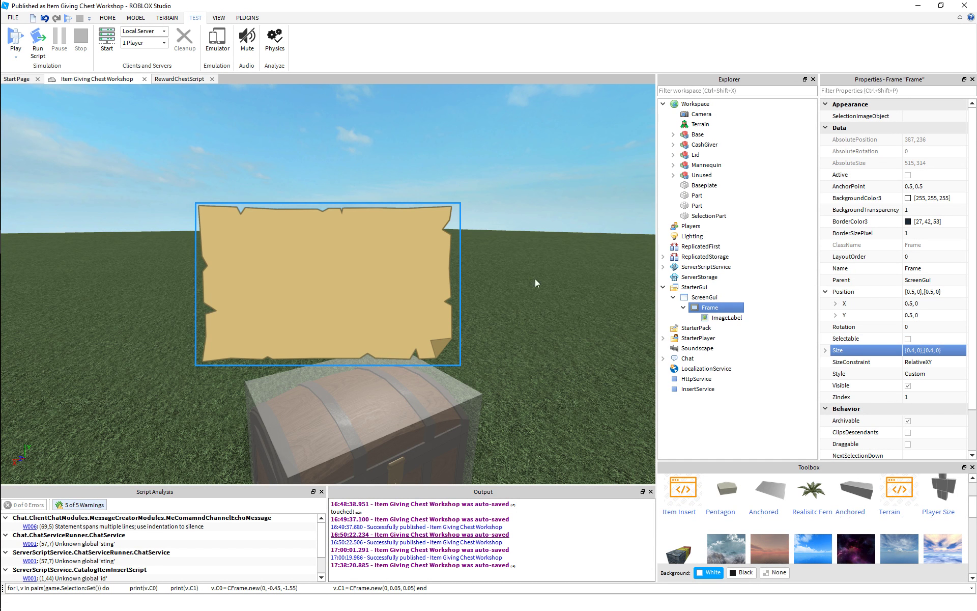
pyautogui.click(513, 210)
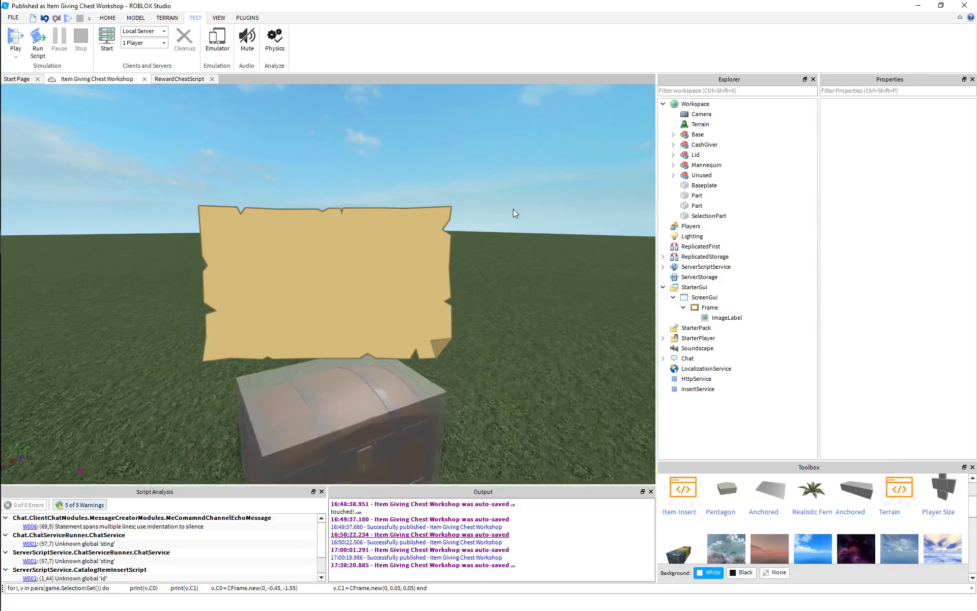
pyautogui.click(721, 309)
pyautogui.click(928, 350)
pyautogui.write('.5,0')
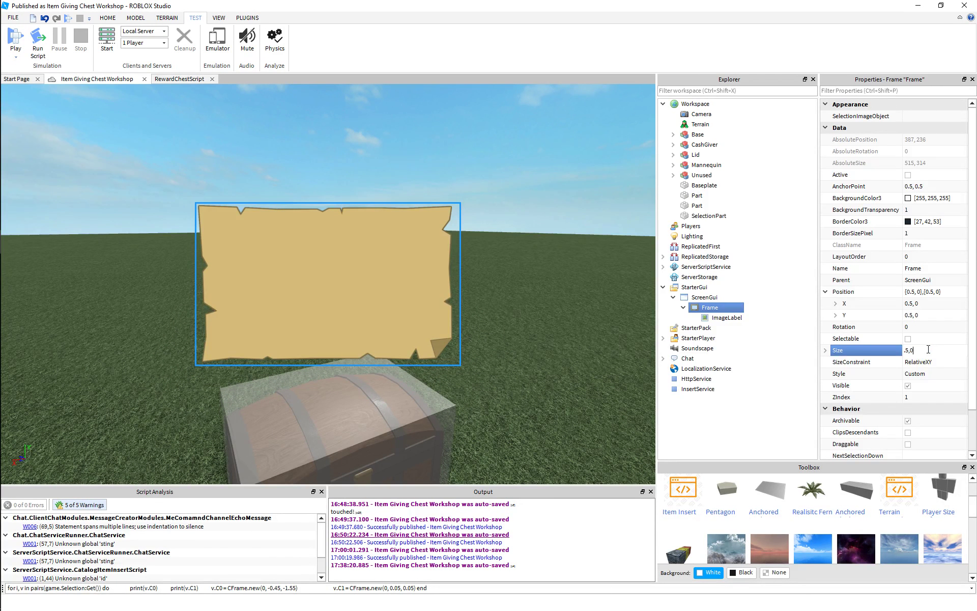
pyautogui.write(',.5,0')
pyautogui.press('Return')
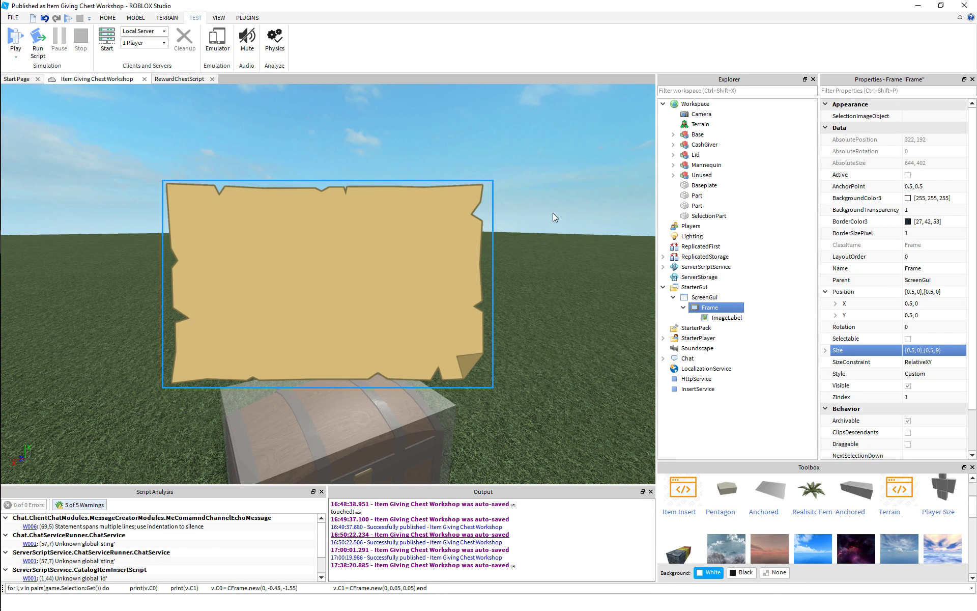
pyautogui.click(554, 213)
# Step: Insert a TextButton into the Frame and bring up the ButtonBacker001 decal page in the browser
pyautogui.click(708, 308)
pyautogui.rightClick(711, 309)
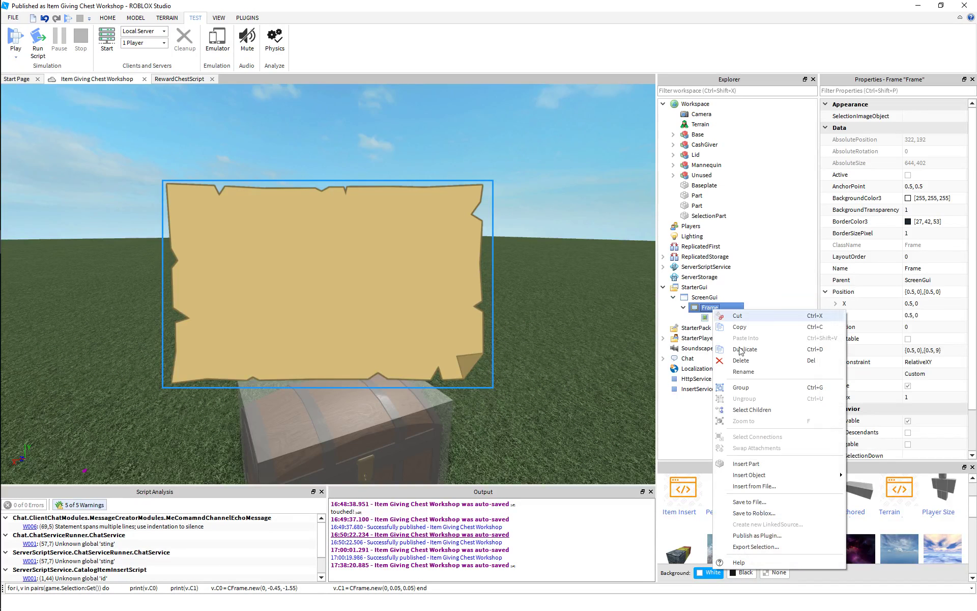
pyautogui.moveTo(776, 476)
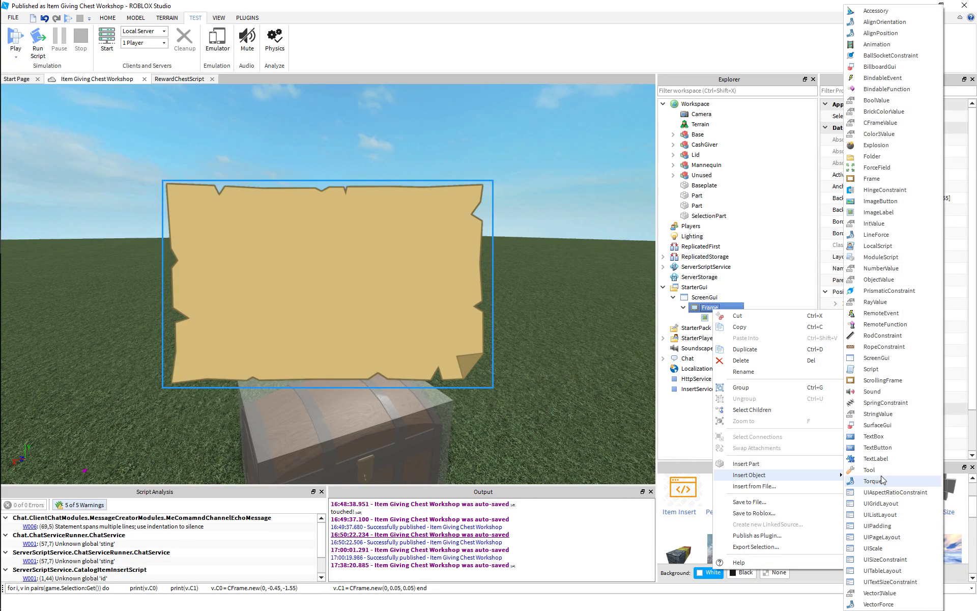
pyautogui.click(877, 447)
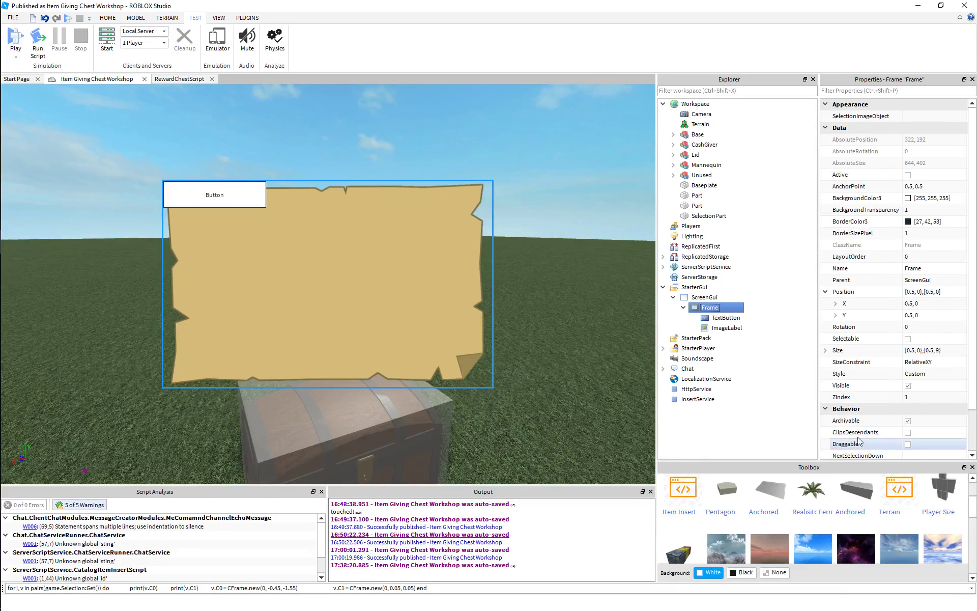
pyautogui.click(724, 318)
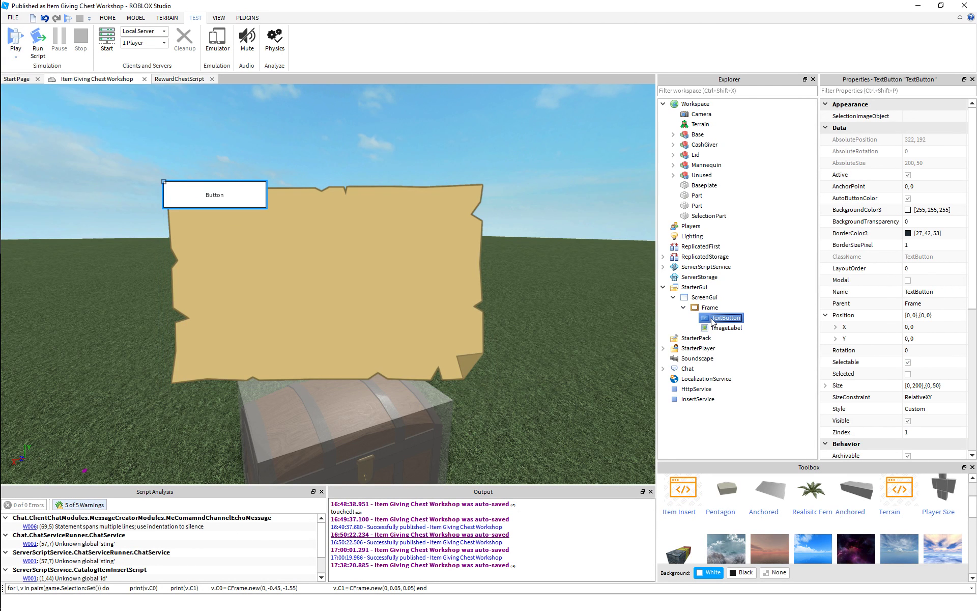
pyautogui.hotkey('alt', 'Tab')
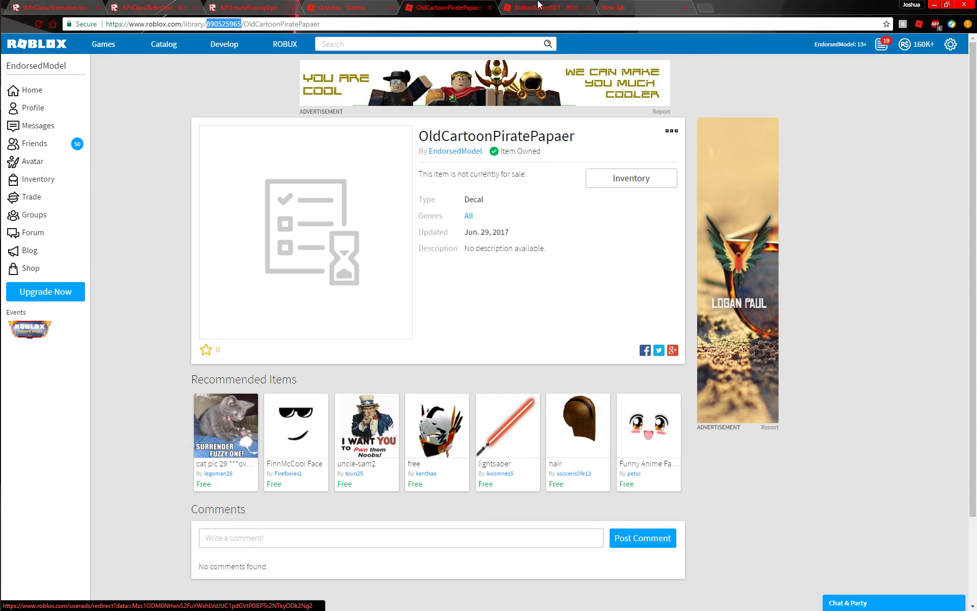
pyautogui.click(539, 5)
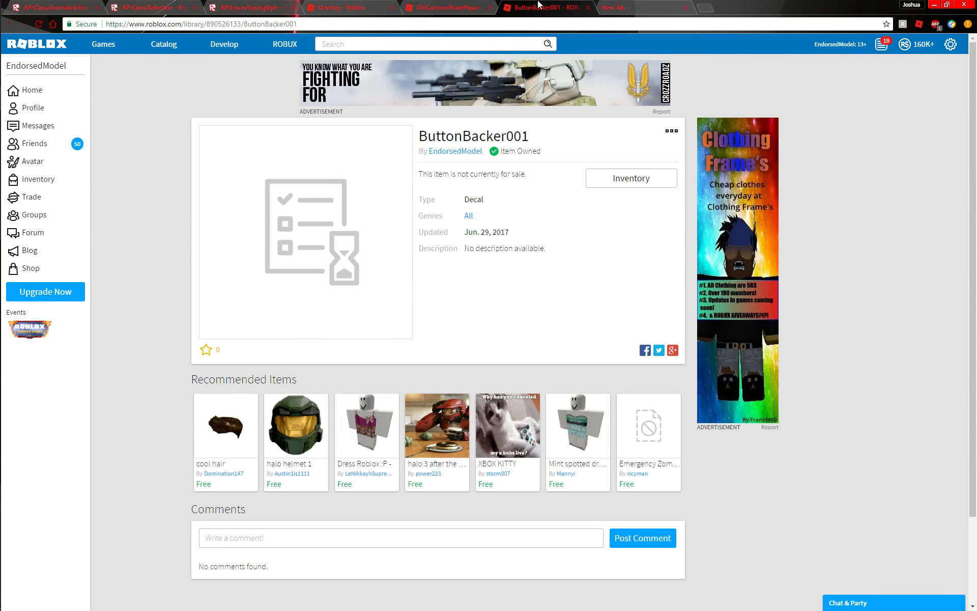
# Step: Copy the ButtonBacker001 asset ID from the address bar and return to Studio with the Frame selected
pyautogui.doubleClick(237, 24)
pyautogui.hotkey('alt', 'Tab')
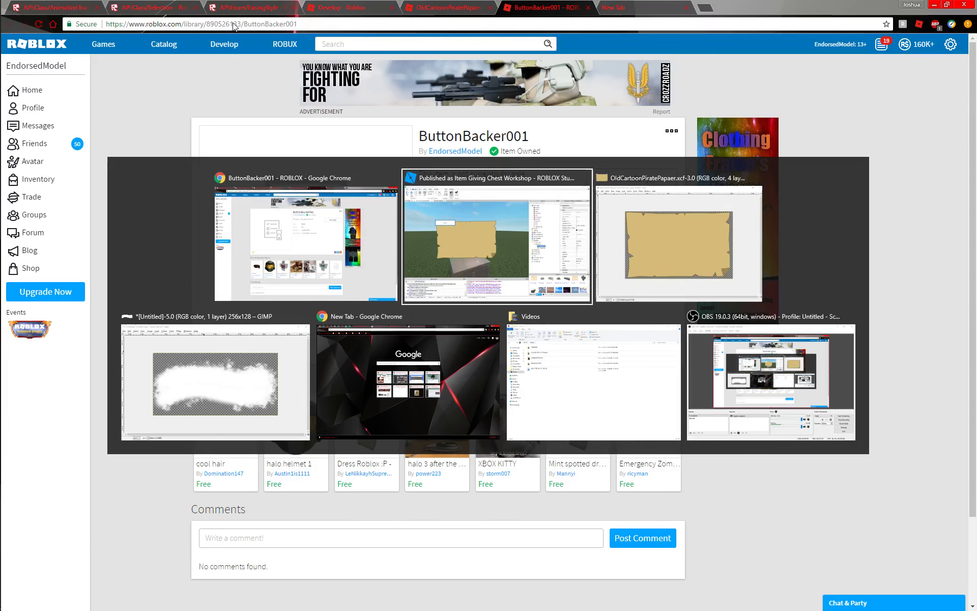
pyautogui.scroll(-7, 909, 301)
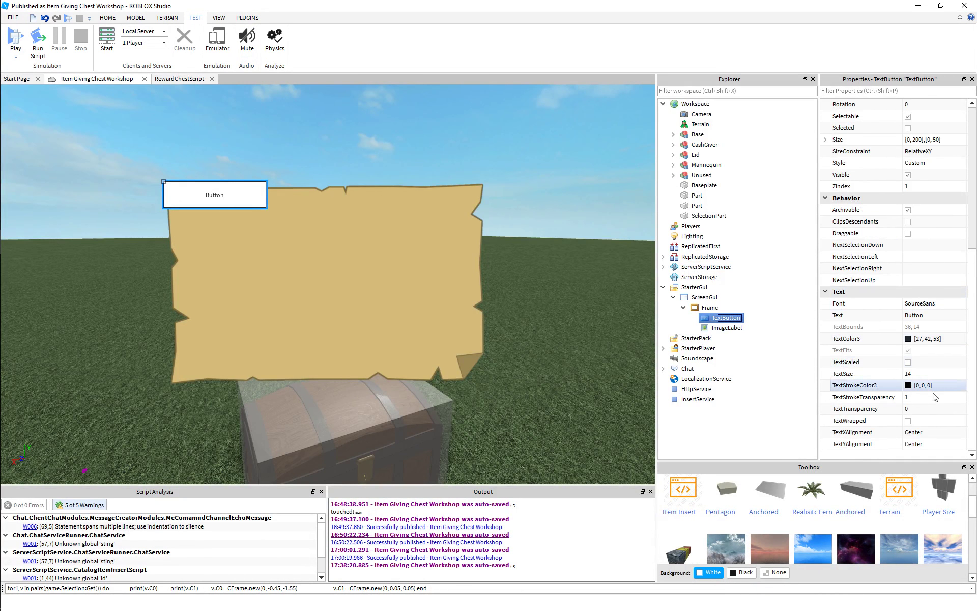
pyautogui.click(709, 307)
pyautogui.click(723, 317)
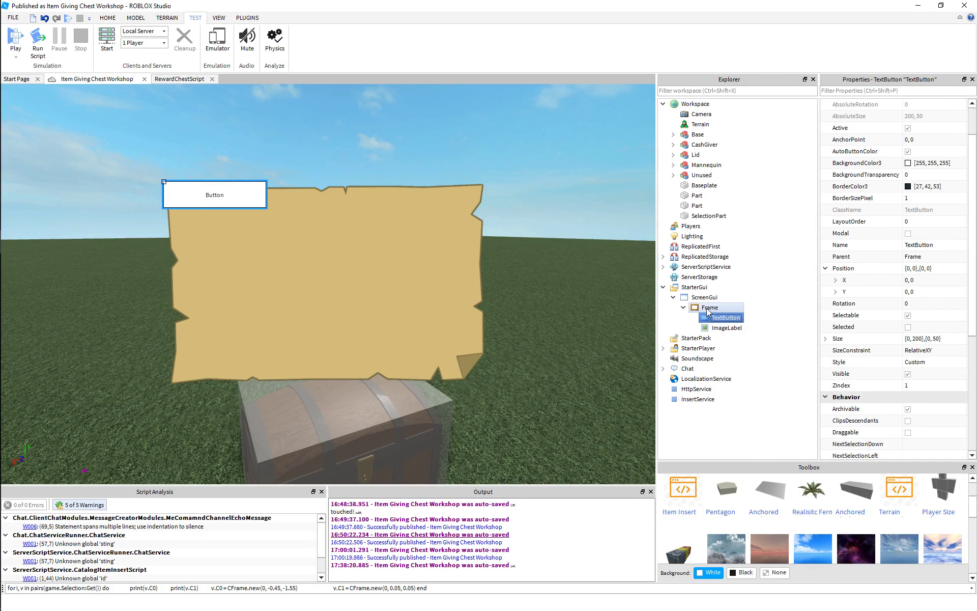
pyautogui.click(709, 308)
pyautogui.click(719, 317)
pyautogui.click(718, 329)
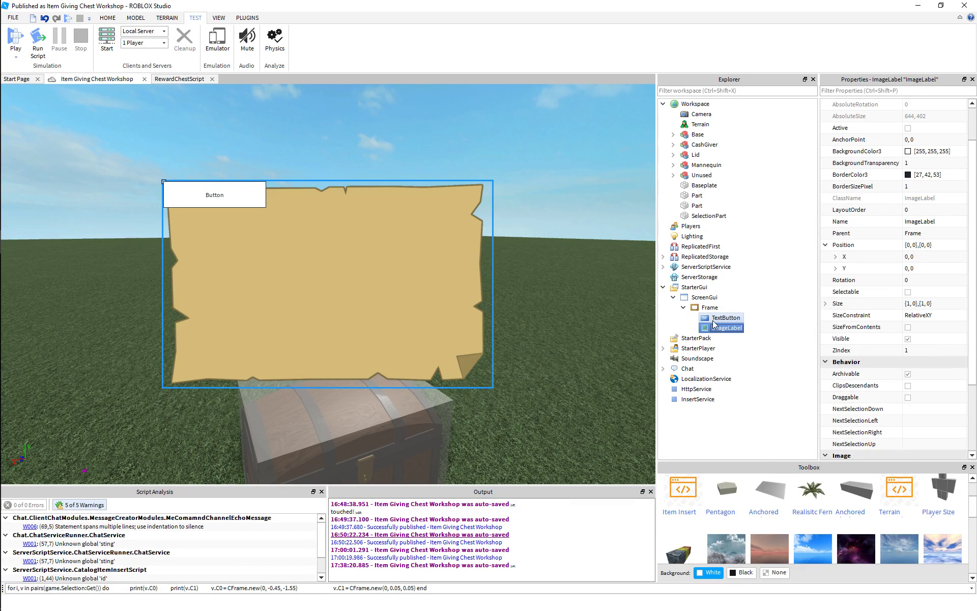
pyautogui.click(710, 309)
# Step: Insert a new ImageLabel into the Frame and rename the parchment image to Background
pyautogui.rightClick(710, 309)
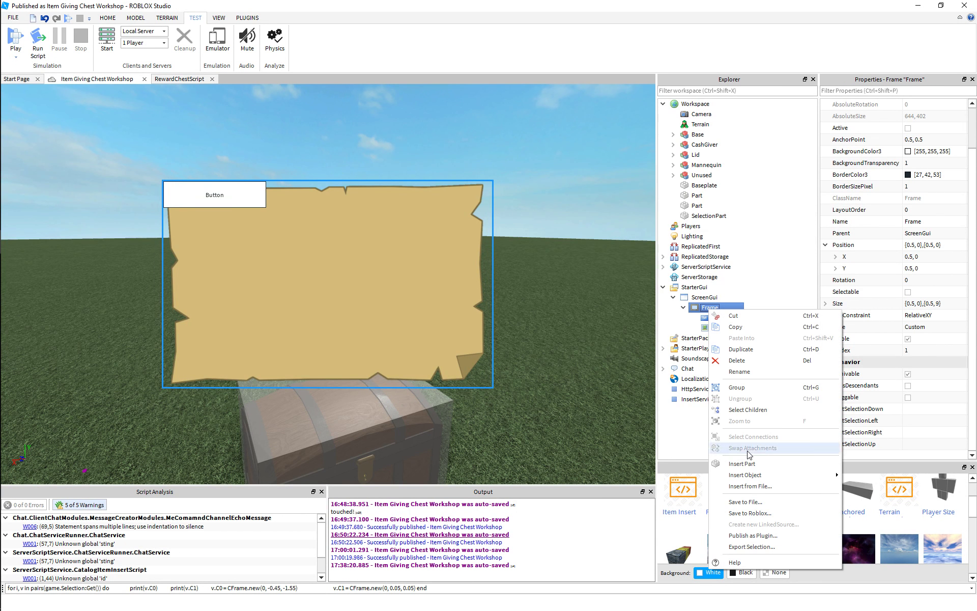
pyautogui.moveTo(745, 477)
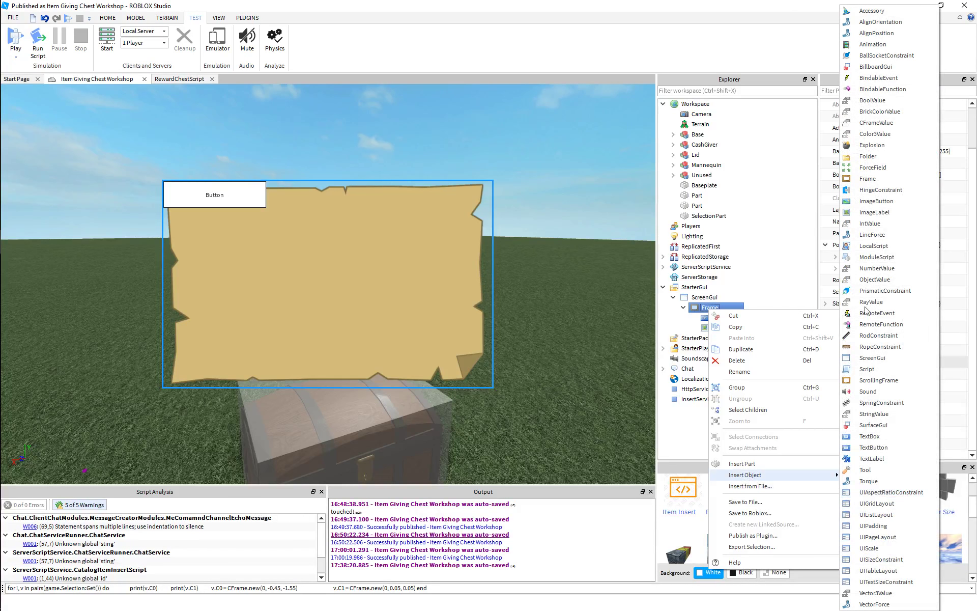
pyautogui.click(873, 213)
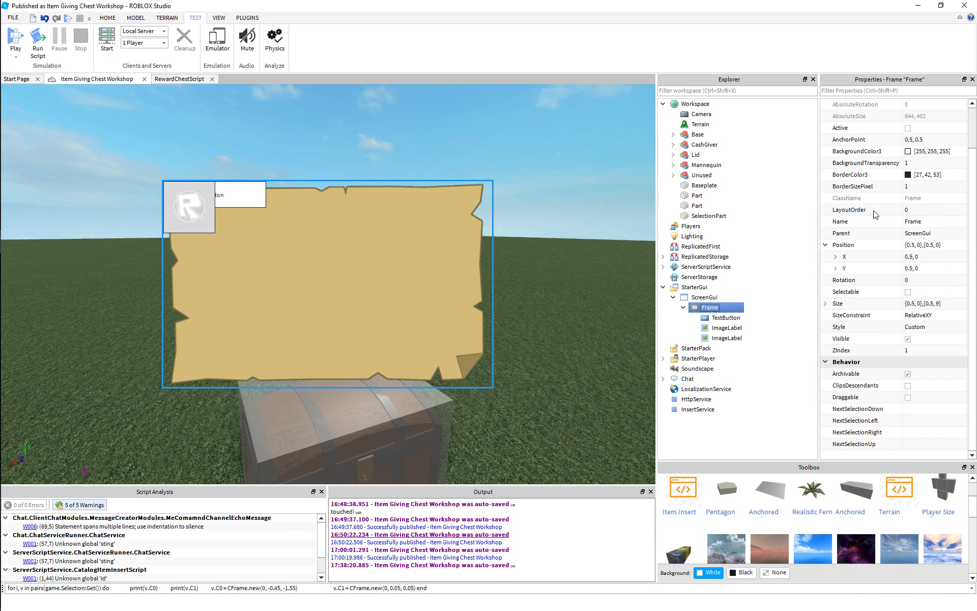
pyautogui.click(732, 329)
pyautogui.click(726, 318)
pyautogui.click(731, 328)
pyautogui.click(929, 223)
pyautogui.write('Background')
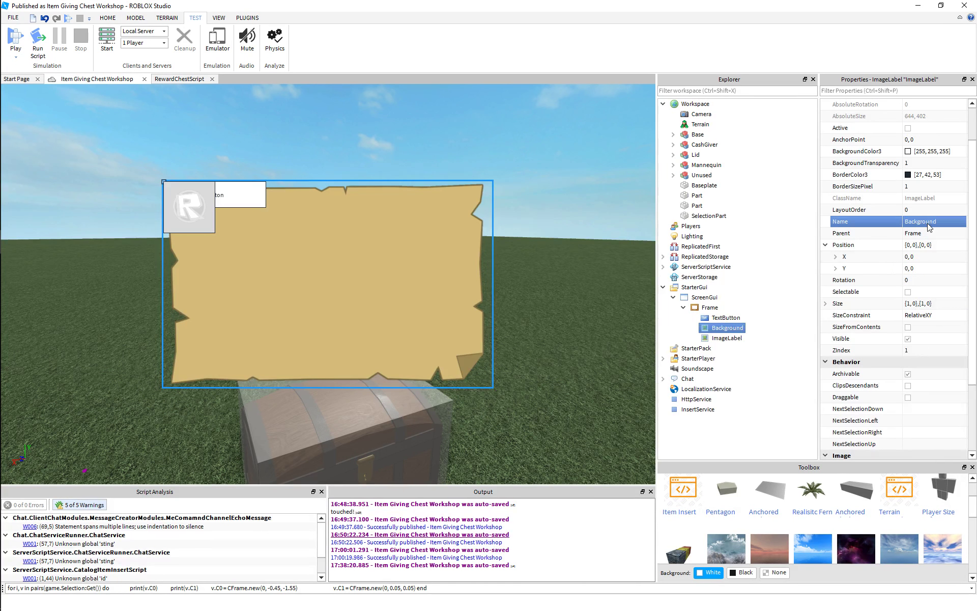
# Step: Name the new ImageLabel ButtonStroke and paste the ButtonBacker001 asset ID into its Image
pyautogui.click(726, 338)
pyautogui.click(939, 221)
pyautogui.write('ButtonBac')
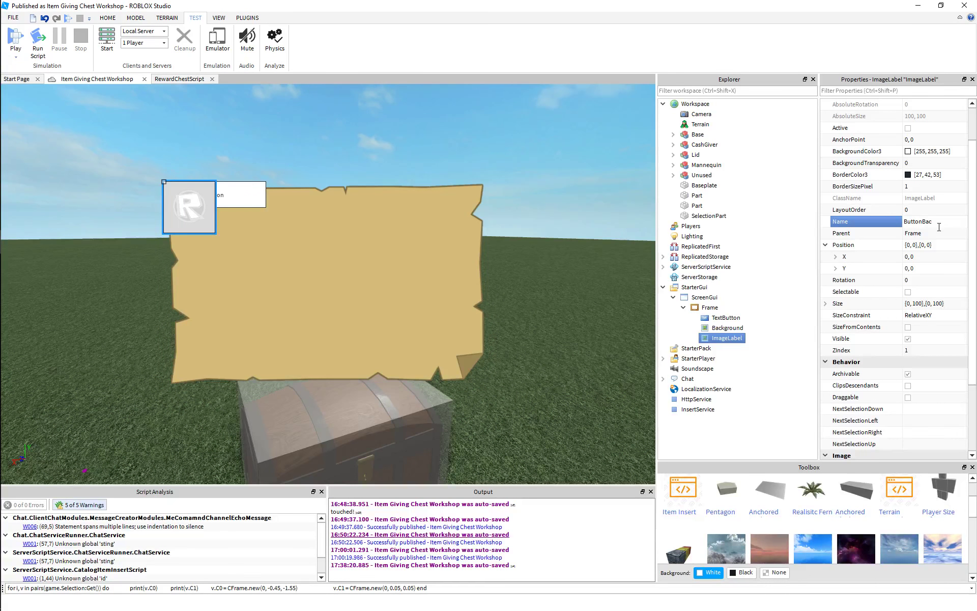
pyautogui.write('k')
pyautogui.press('Return')
pyautogui.write('ButtonS')
pyautogui.press('Return')
pyautogui.scroll(-3, 858, 361)
pyautogui.click(934, 373)
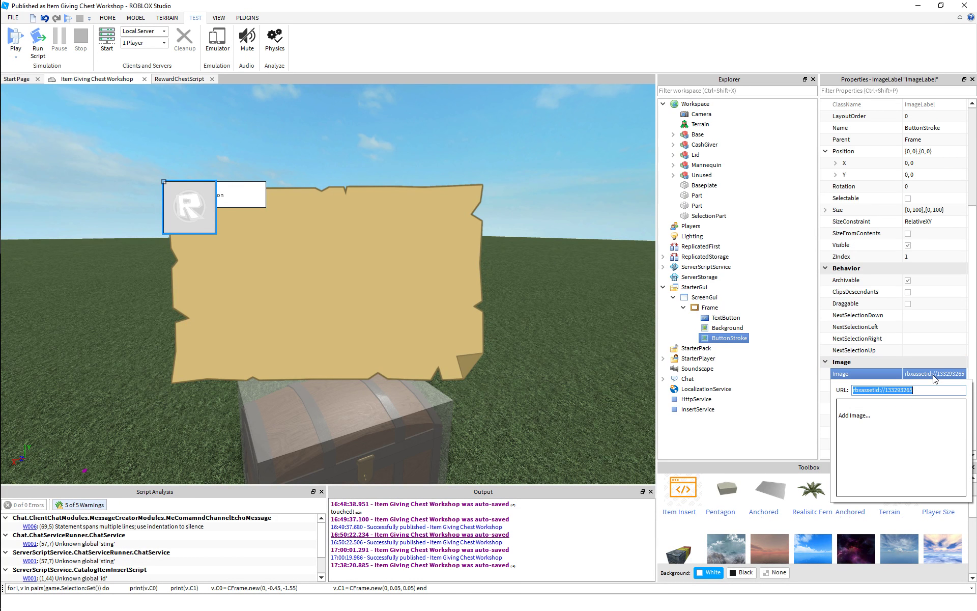
pyautogui.write('rbxassetid://890526130')
pyautogui.press('Return')
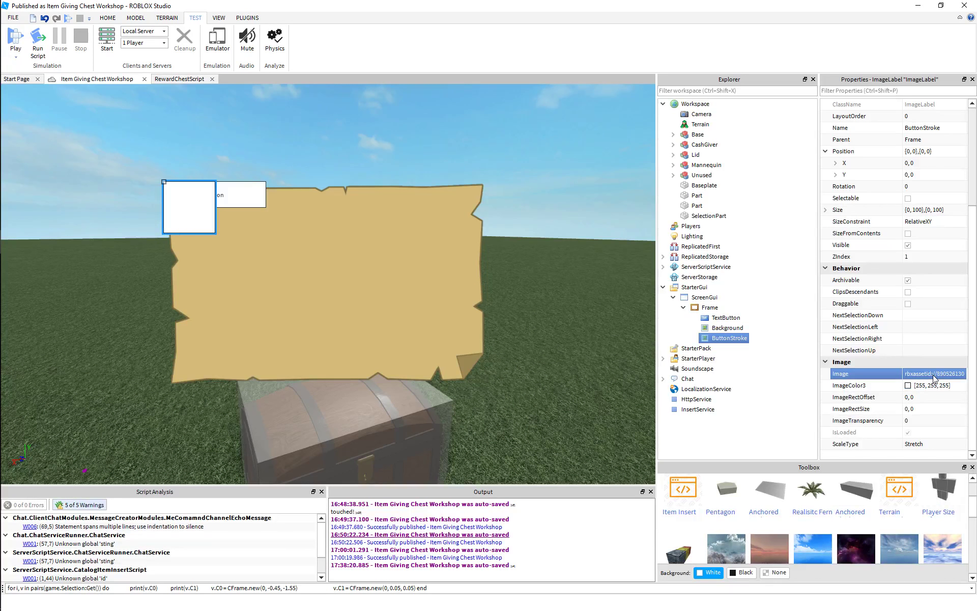
# Step: Change ButtonStroke's ZIndex, trying values 2 and then 1
pyautogui.click(928, 257)
pyautogui.write('2')
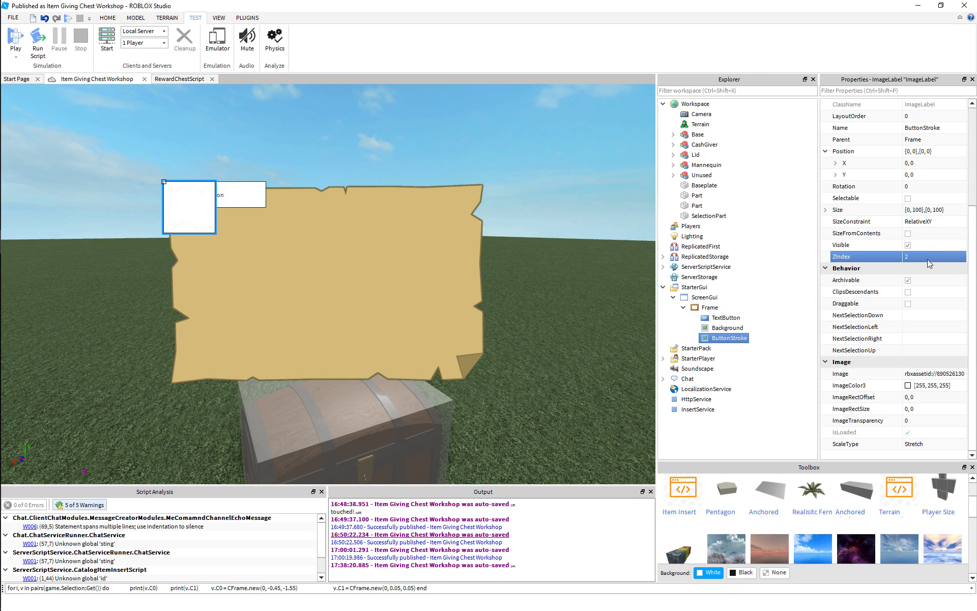
pyautogui.click(708, 329)
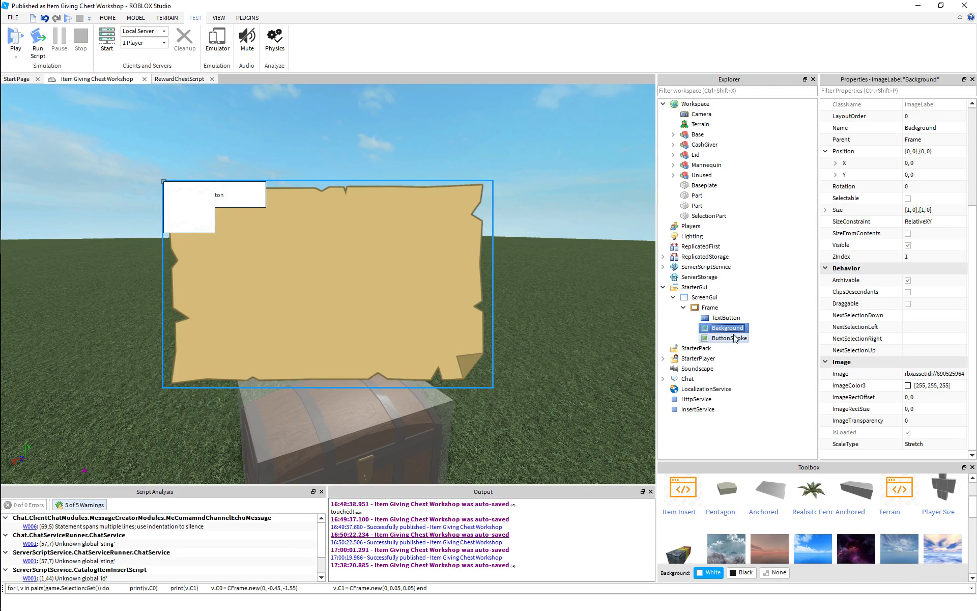
pyautogui.click(728, 338)
pyautogui.click(926, 257)
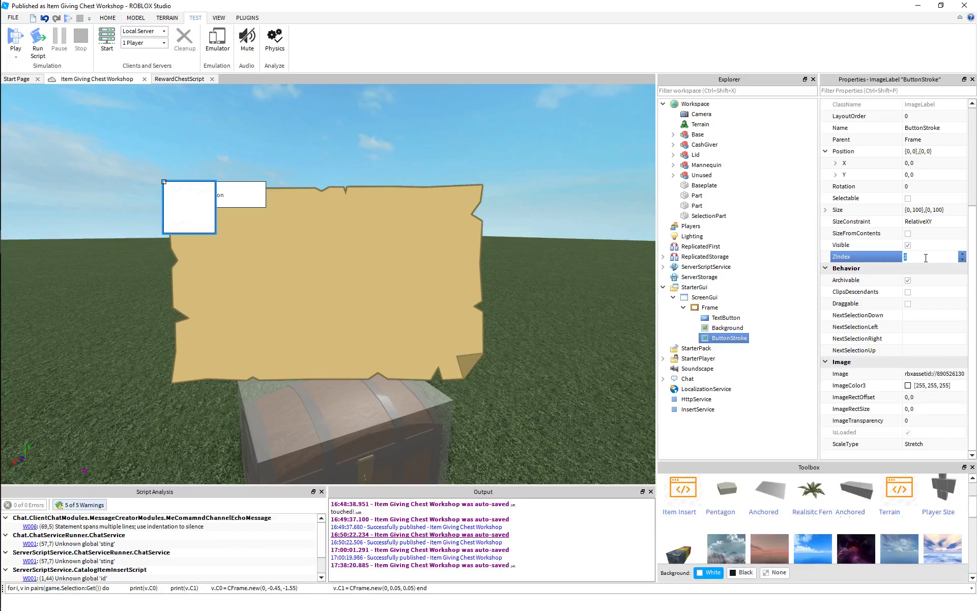
pyautogui.write('1')
pyautogui.press('Return')
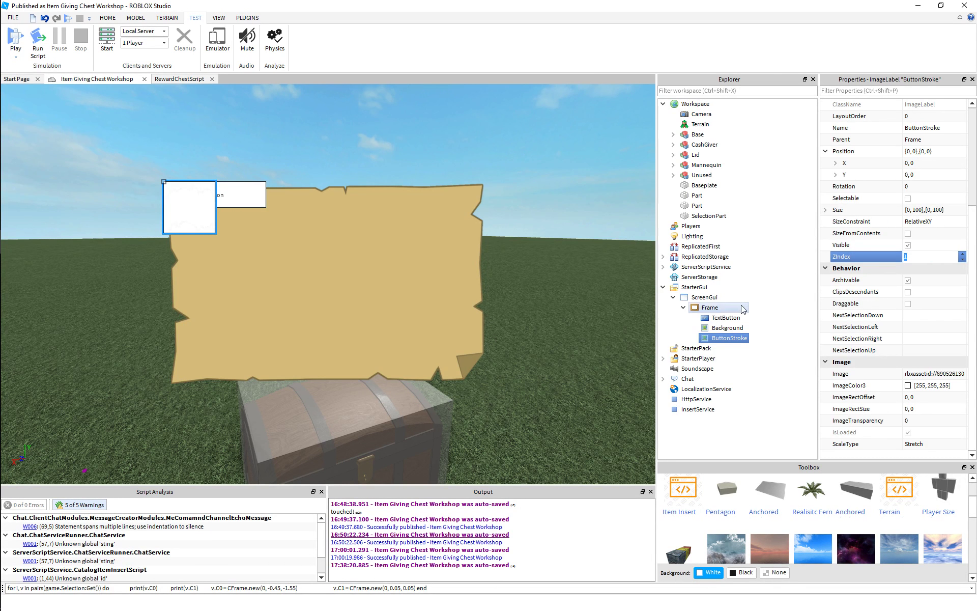
# Step: Set the Background image's ZIndex to 2, then back down to 1
pyautogui.click(727, 328)
pyautogui.click(926, 258)
pyautogui.write('2')
pyautogui.press('Return')
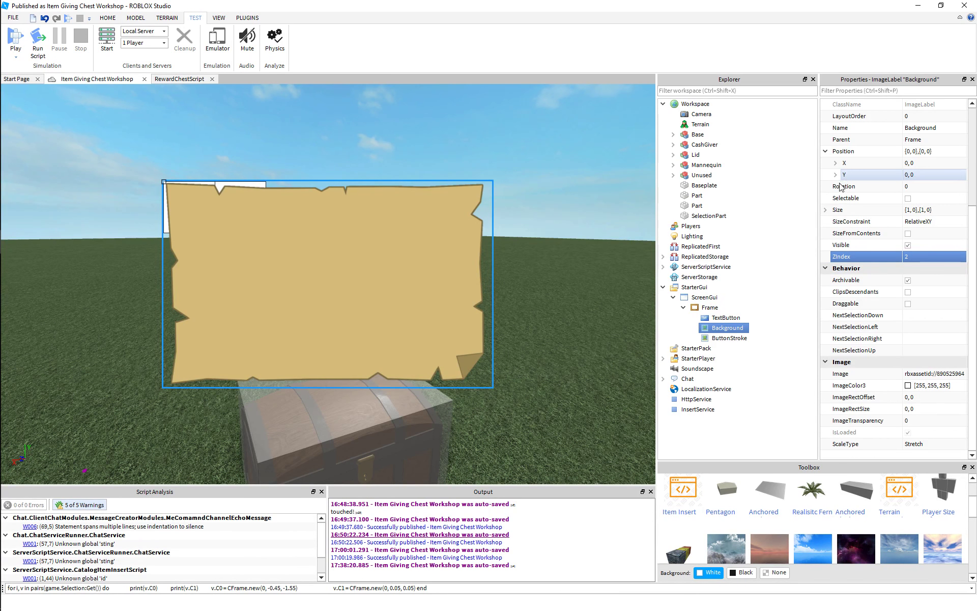
pyautogui.click(927, 261)
pyautogui.write('1')
pyautogui.press('Return')
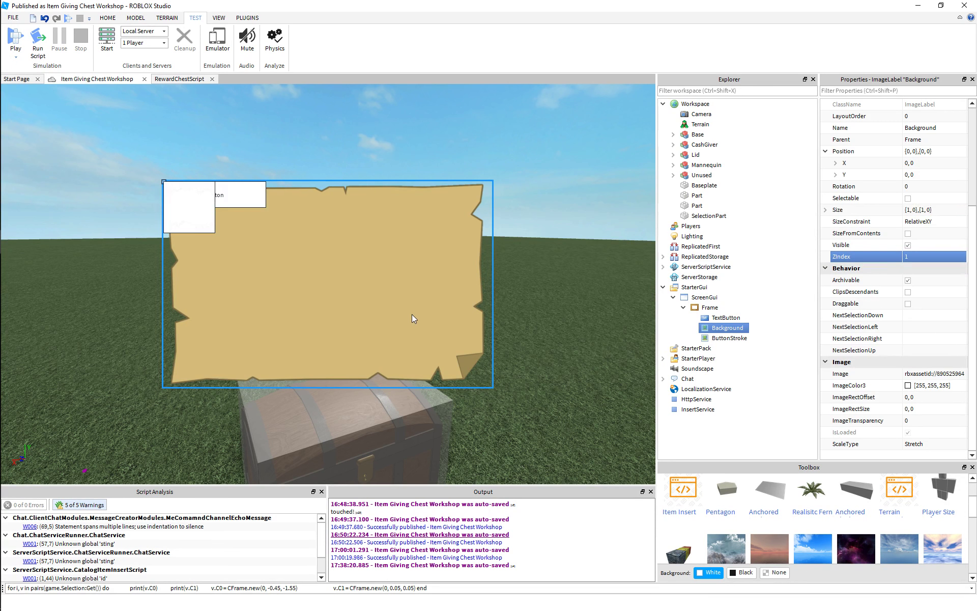
# Step: Raise the TextButton's ZIndex to 3 so it draws above ButtonStroke
pyautogui.click(729, 337)
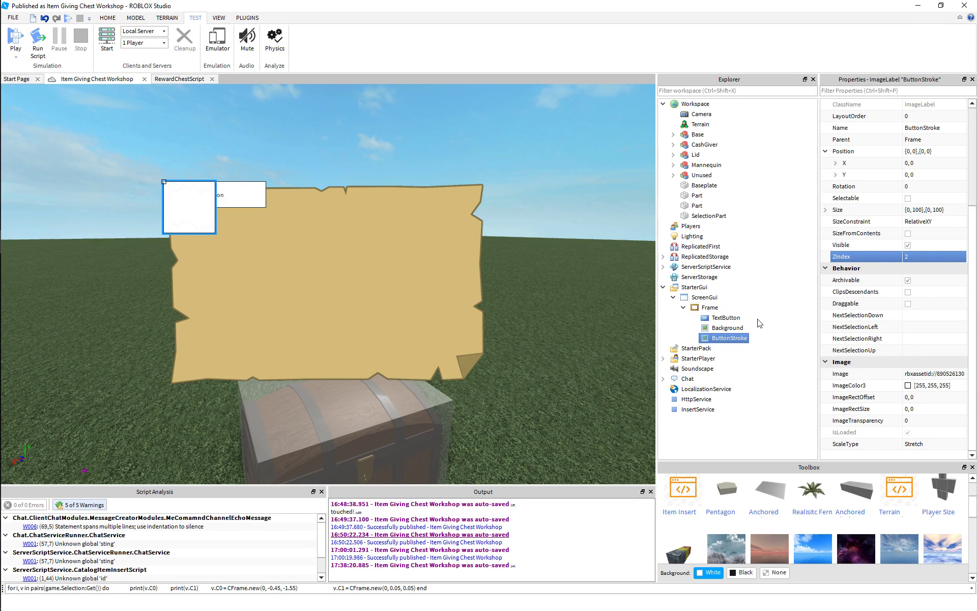
pyautogui.click(736, 318)
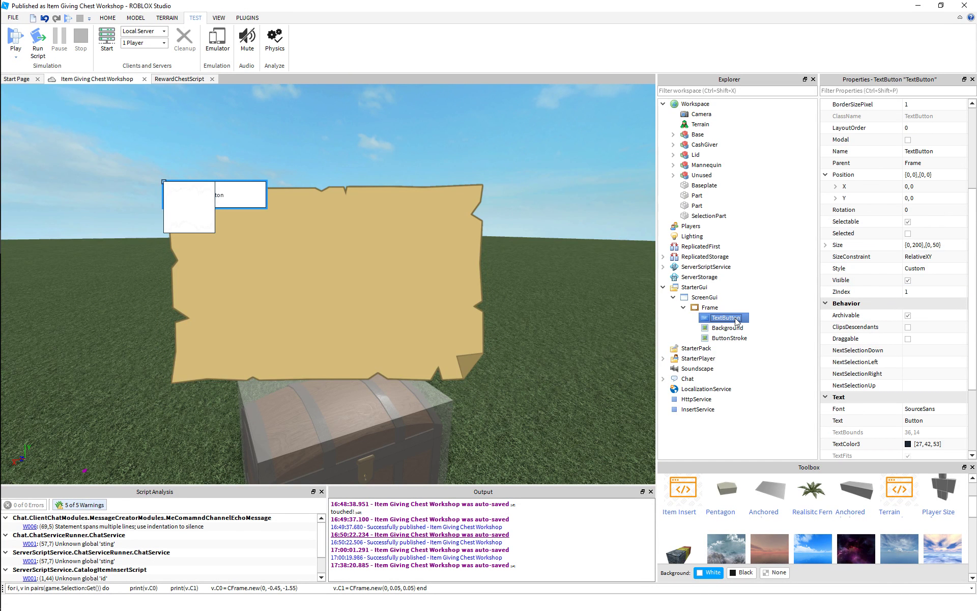
pyautogui.click(907, 280)
pyautogui.click(919, 291)
pyautogui.hotkey('ctrl', 'z')
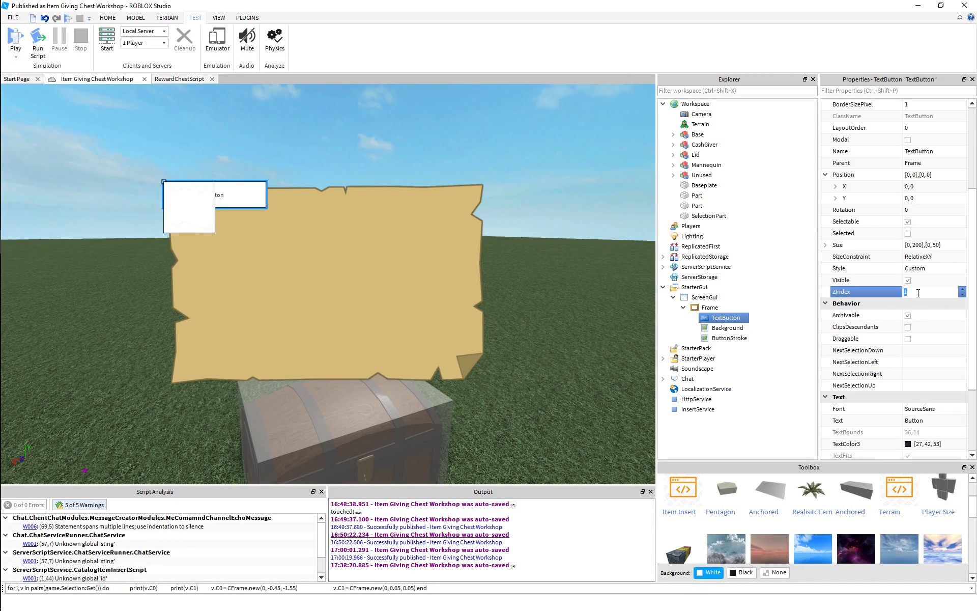
pyautogui.write('3')
pyautogui.press('Return')
pyautogui.click(158, 203)
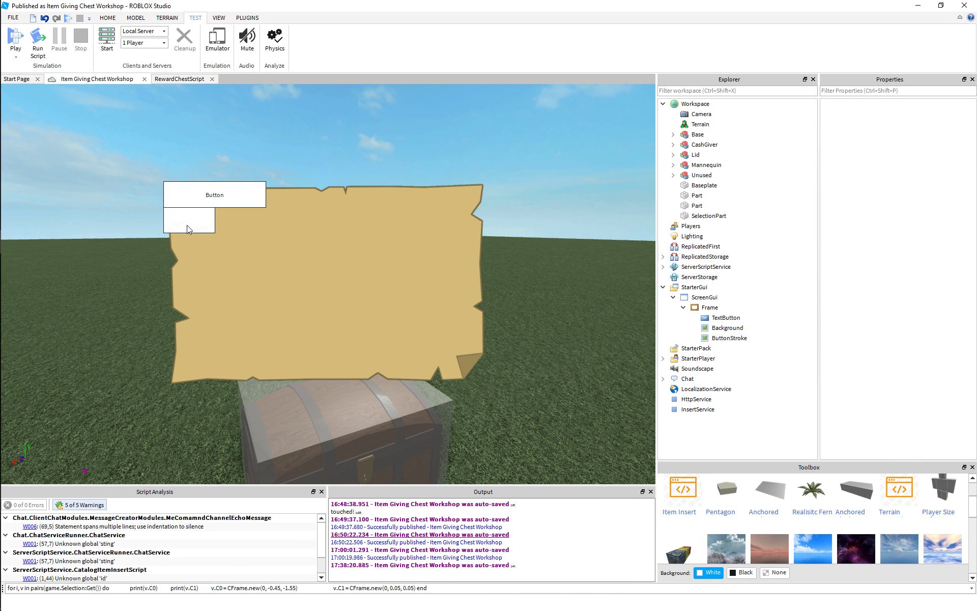
# Step: Look over the Background image's border colour and transparency properties
pyautogui.click(733, 328)
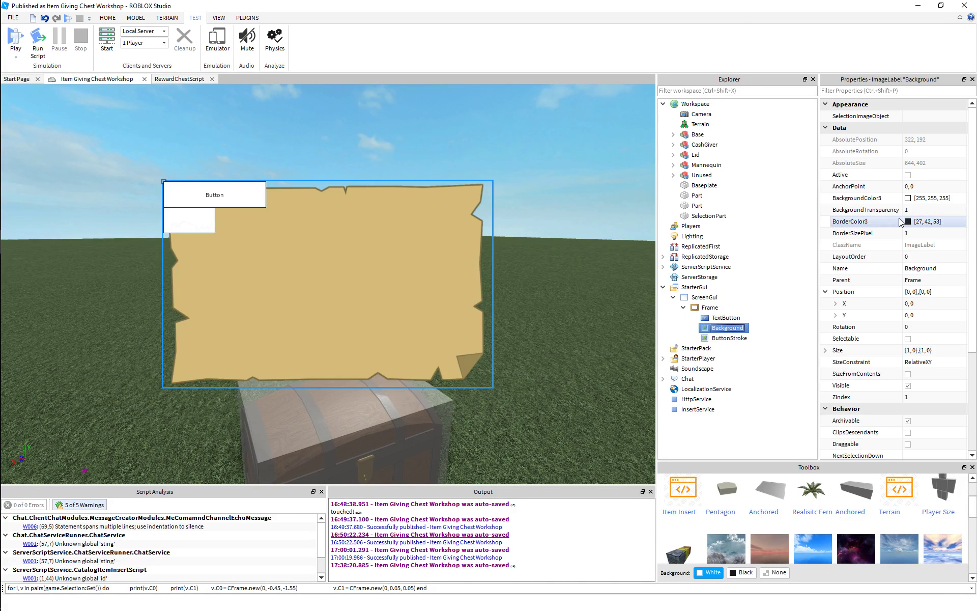
pyautogui.click(923, 220)
pyautogui.click(924, 214)
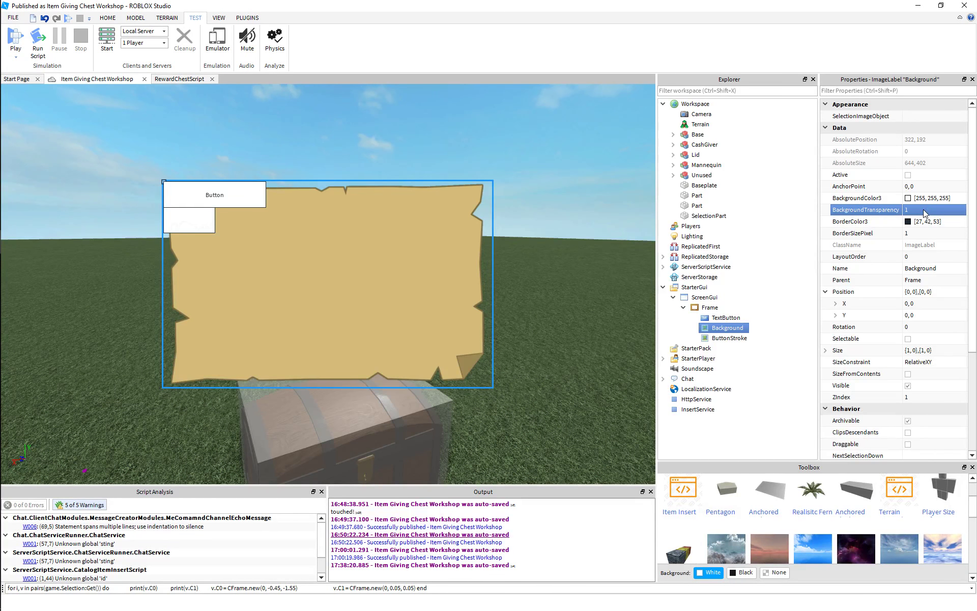
pyautogui.click(924, 210)
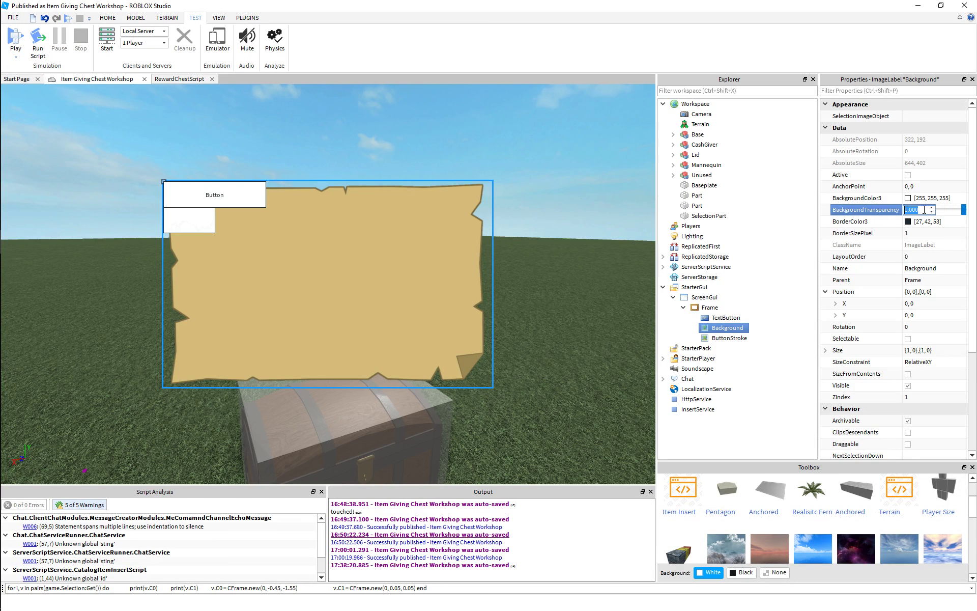
pyautogui.doubleClick(728, 328)
pyautogui.scroll(-4, 865, 315)
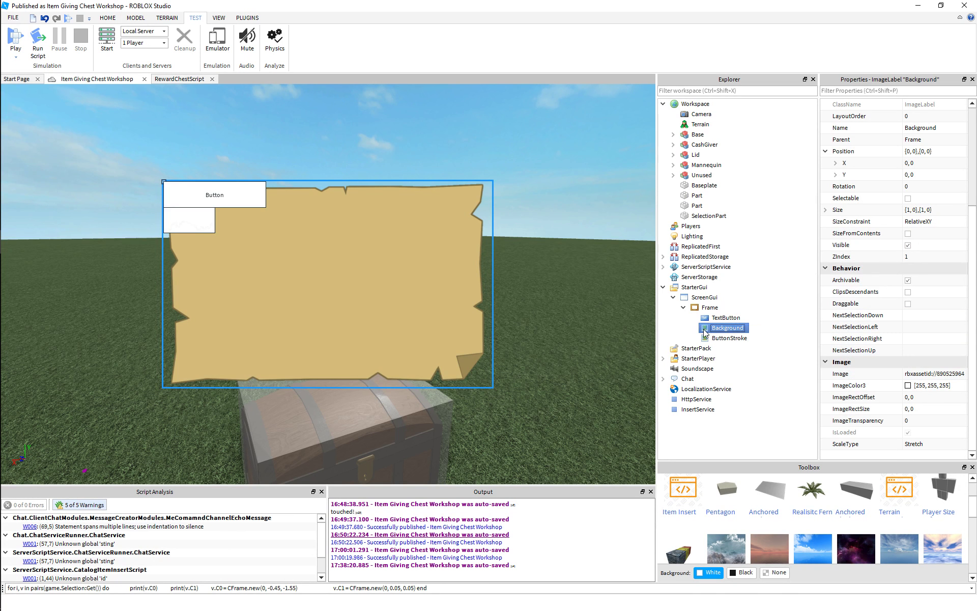
pyautogui.scroll(4, 908, 254)
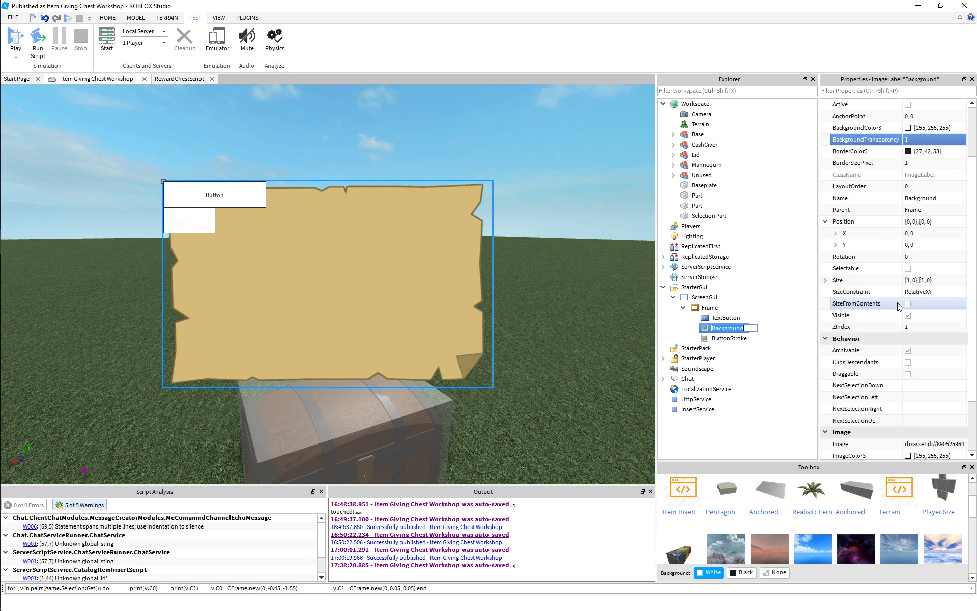
# Step: Set ButtonStroke's BackgroundTransparency to 1
pyautogui.click(710, 337)
pyautogui.click(915, 210)
pyautogui.write('1')
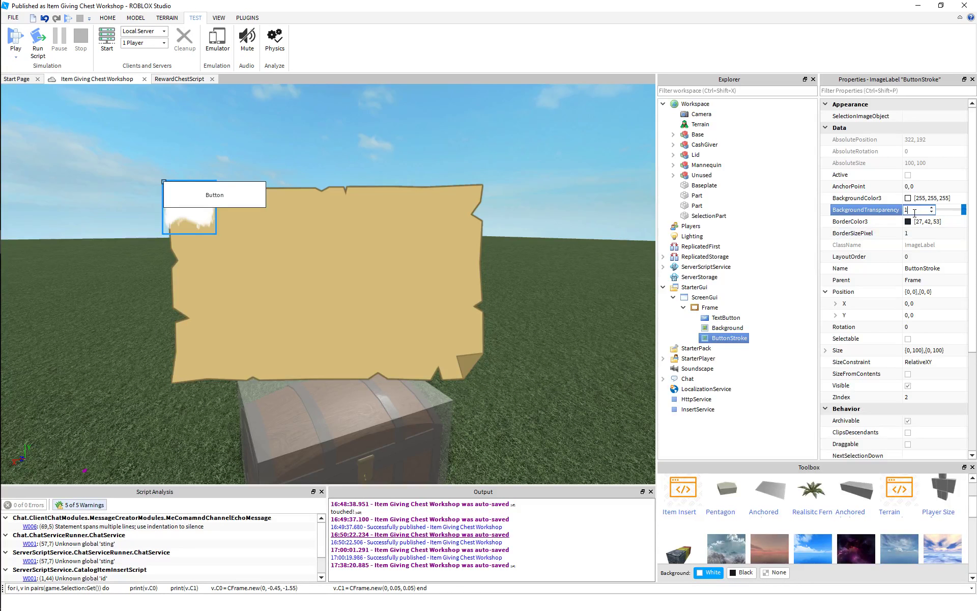
pyautogui.press('Return')
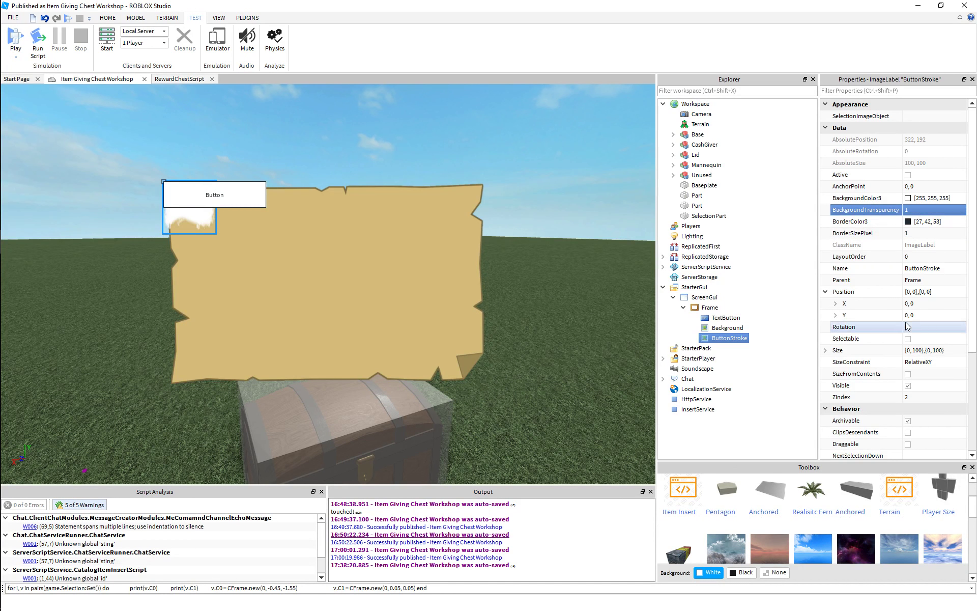
pyautogui.scroll(-2, 905, 322)
pyautogui.click(931, 281)
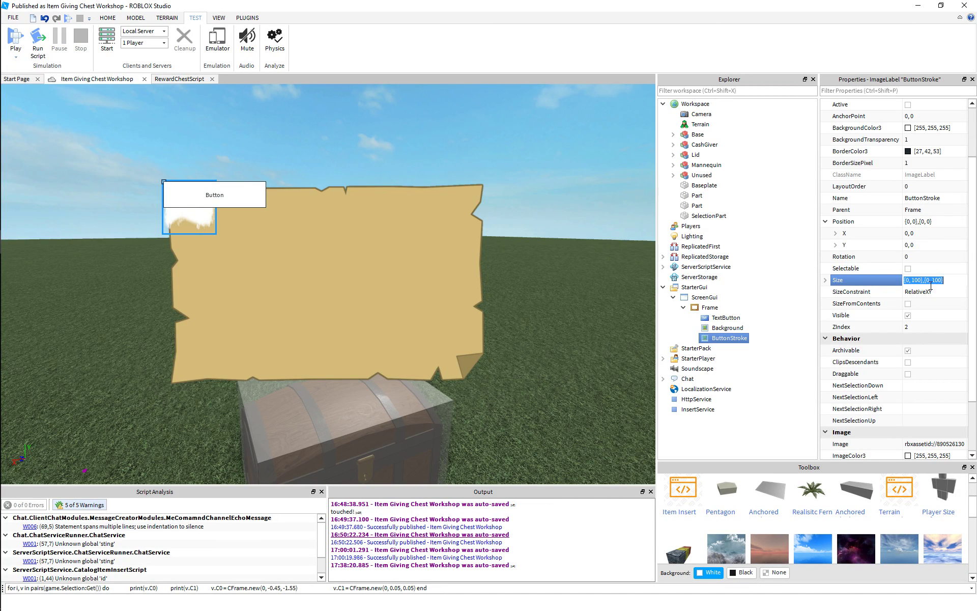
# Step: Set the ButtonStroke width to 0.3 and move it down to Y position 0.6
pyautogui.write('.3')
pyautogui.press('Return')
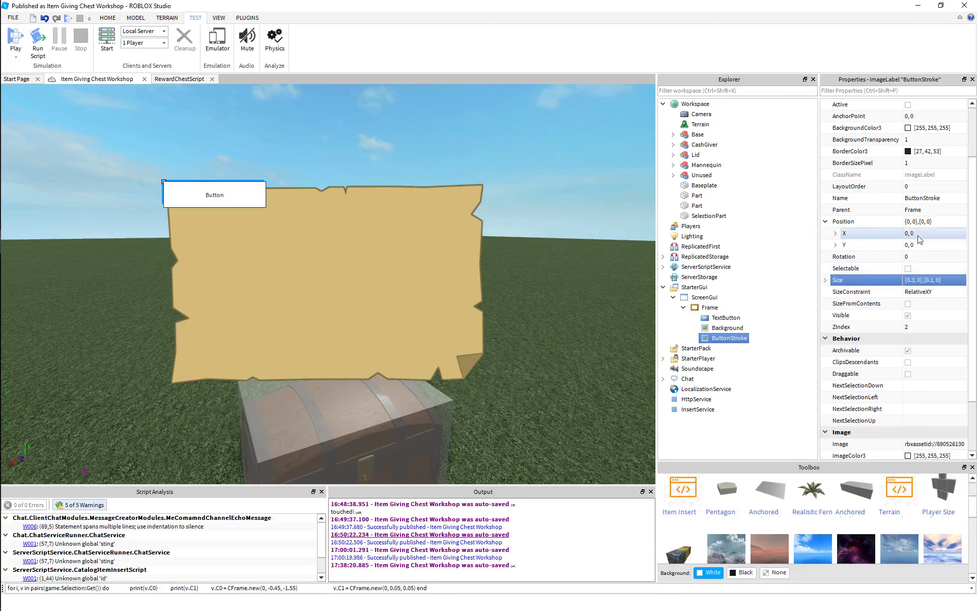
pyautogui.scroll(2, 910, 205)
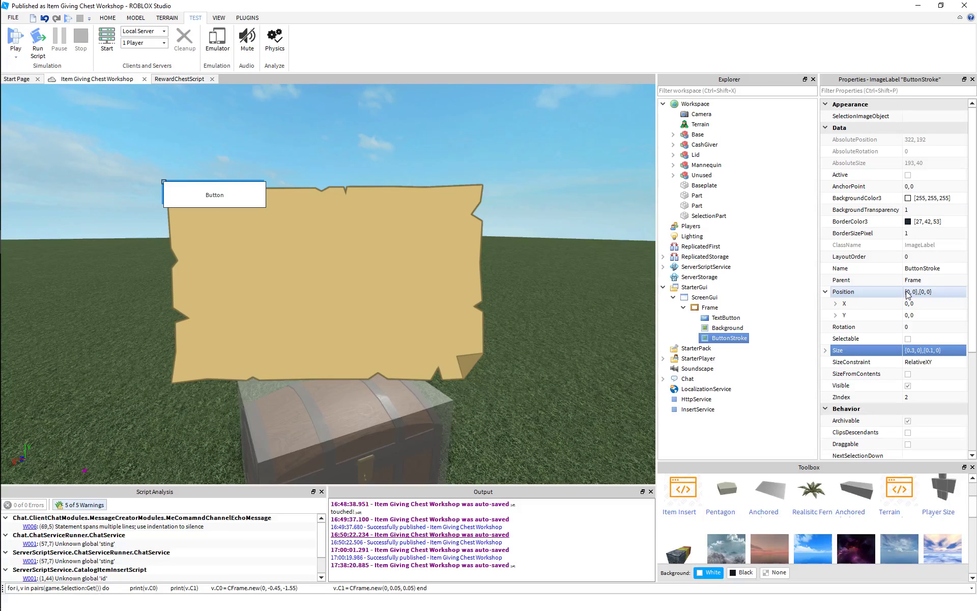
pyautogui.click(906, 291)
pyautogui.doubleClick(921, 291)
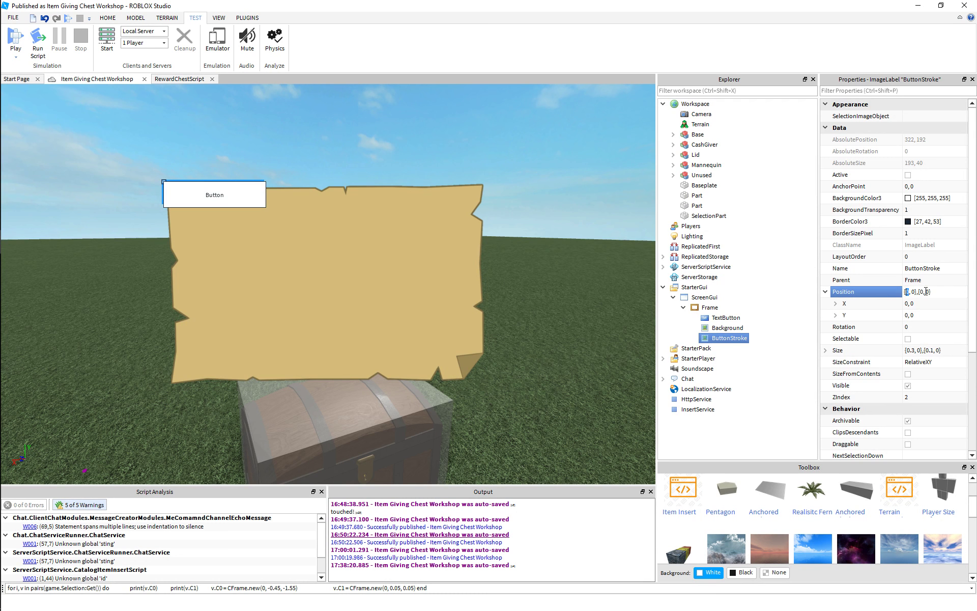
pyautogui.write('.6')
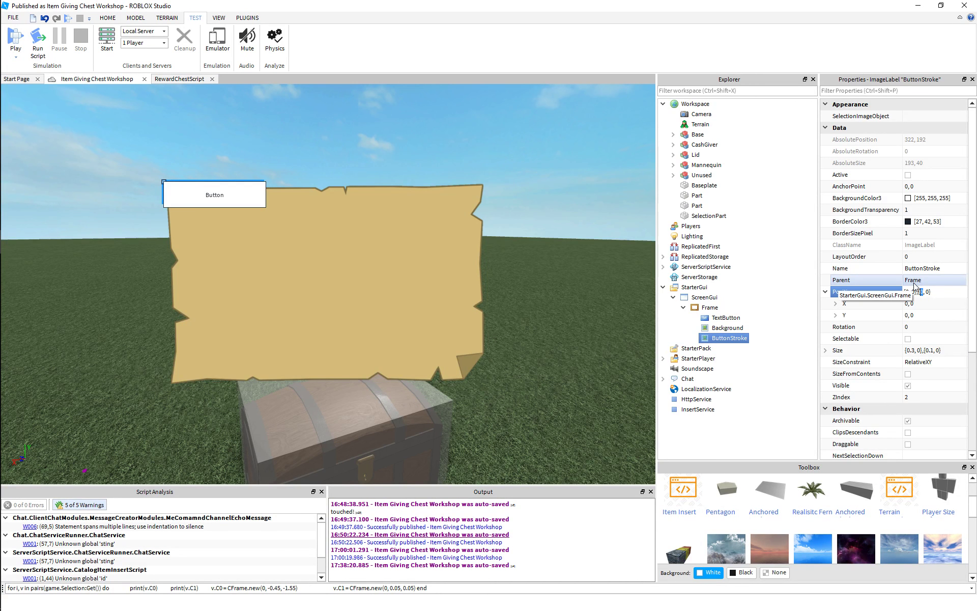
pyautogui.press('Return')
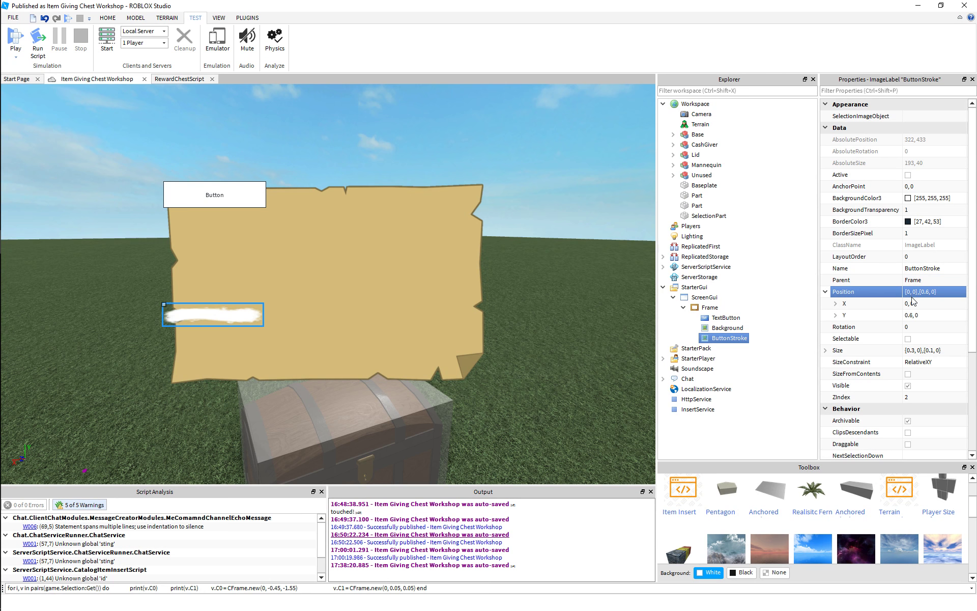
# Step: Set the ButtonStroke height to 0.3, giving a {0.3,0},{0.3,0} size
pyautogui.doubleClick(931, 349)
pyautogui.write('2')
pyautogui.press('Return')
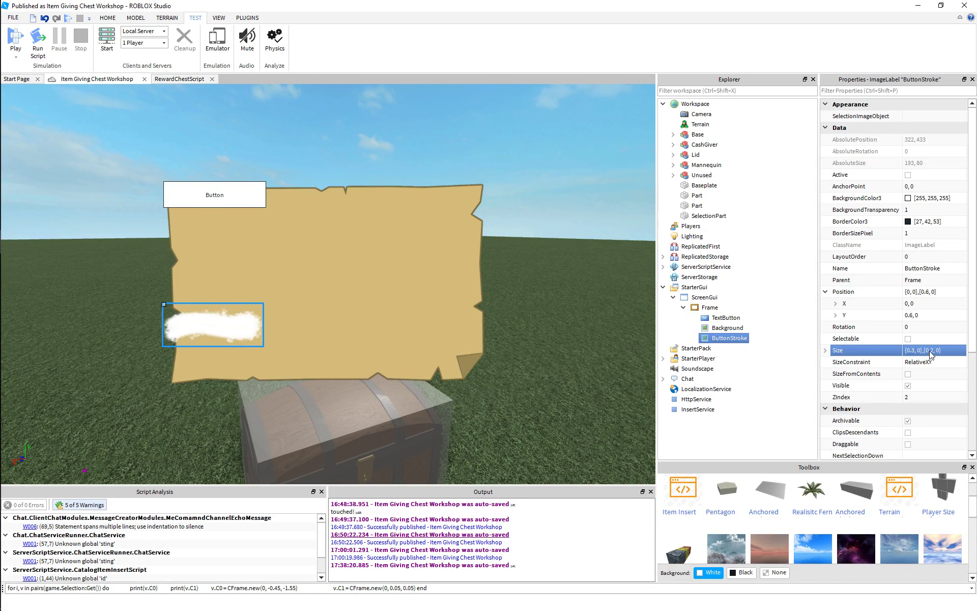
pyautogui.doubleClick(929, 350)
pyautogui.write('3')
pyautogui.press('Return')
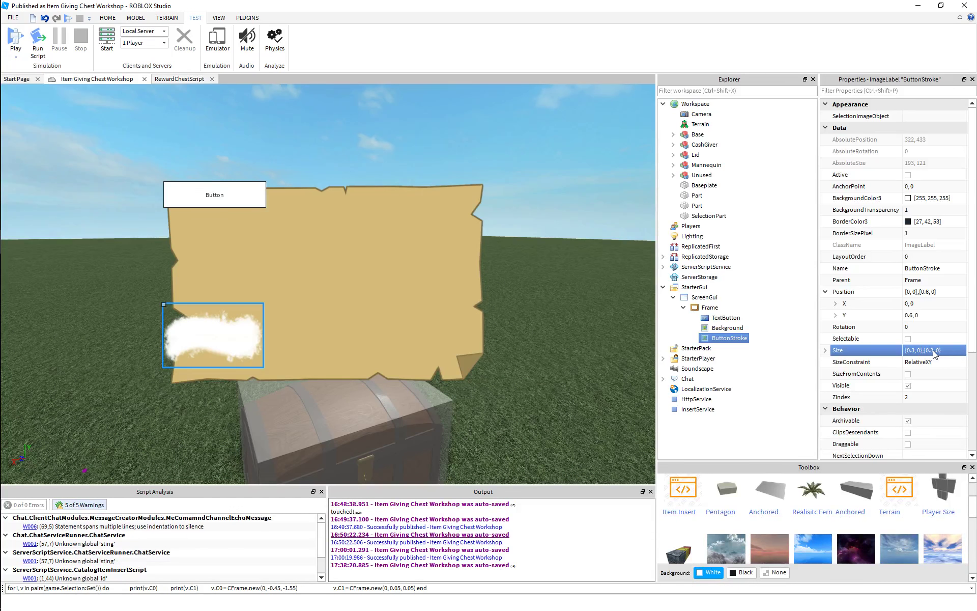
# Step: Set the ButtonStroke horizontal position to 0.15, placing it at {0.15,0},{0.6,0}
pyautogui.click(908, 292)
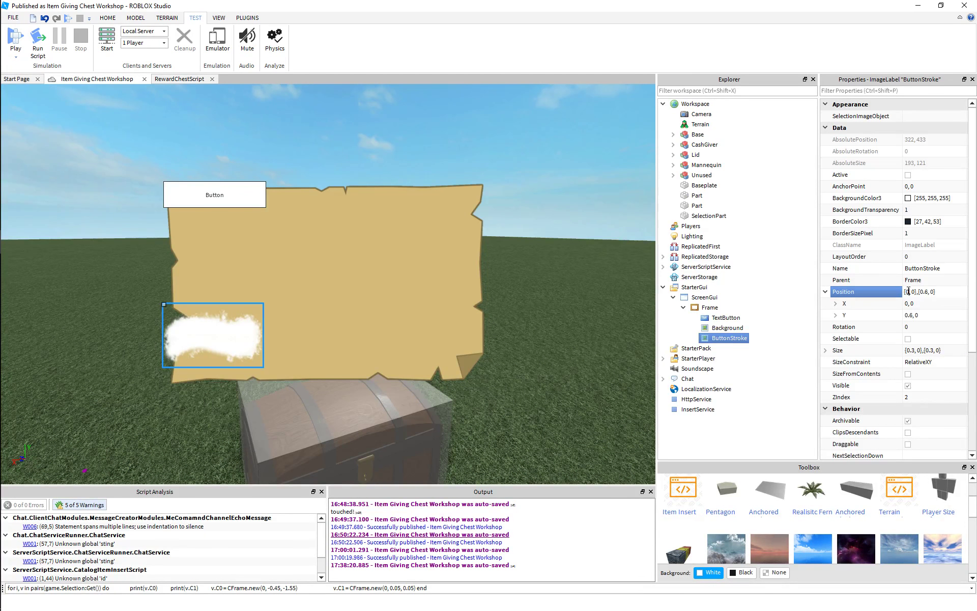
pyautogui.write('2')
pyautogui.press('Return')
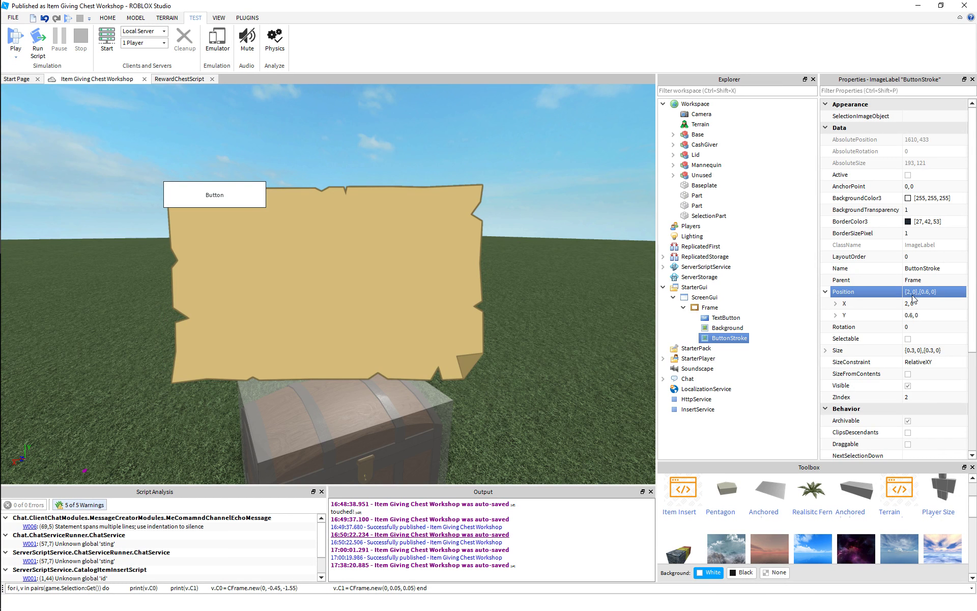
pyautogui.doubleClick(908, 291)
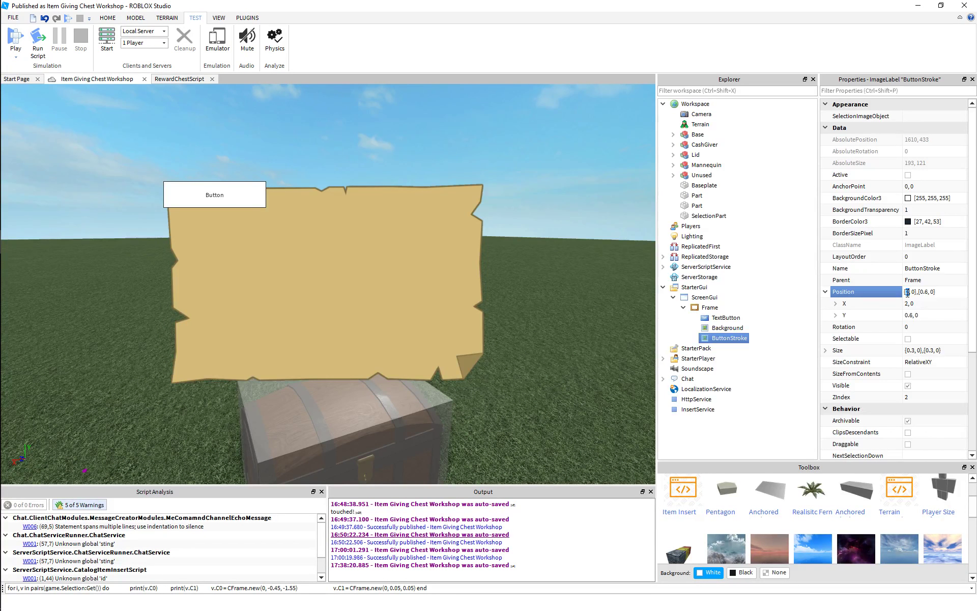
pyautogui.write('0.2')
pyautogui.press('Return')
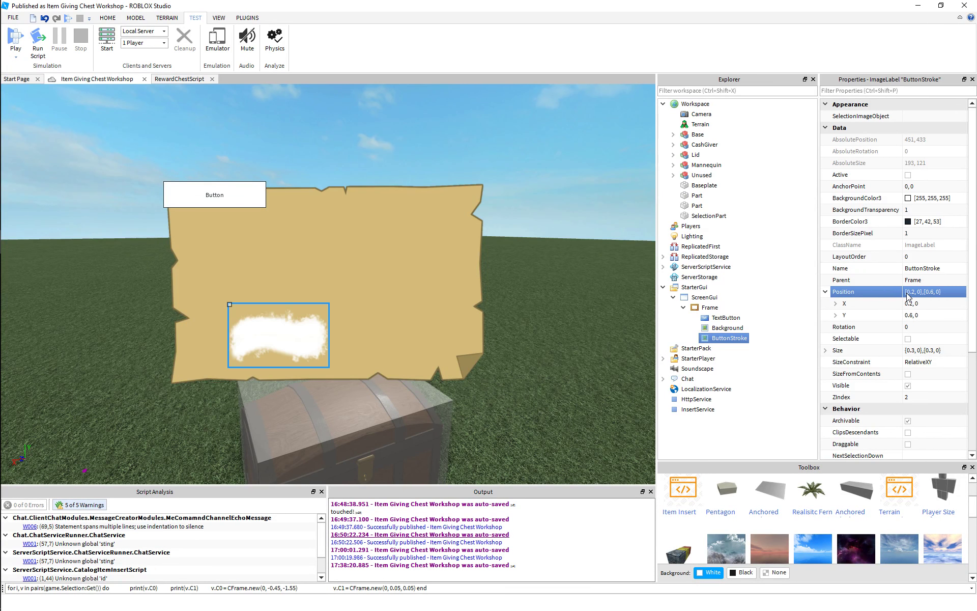
pyautogui.doubleClick(910, 292)
pyautogui.write('15')
pyautogui.press('Return')
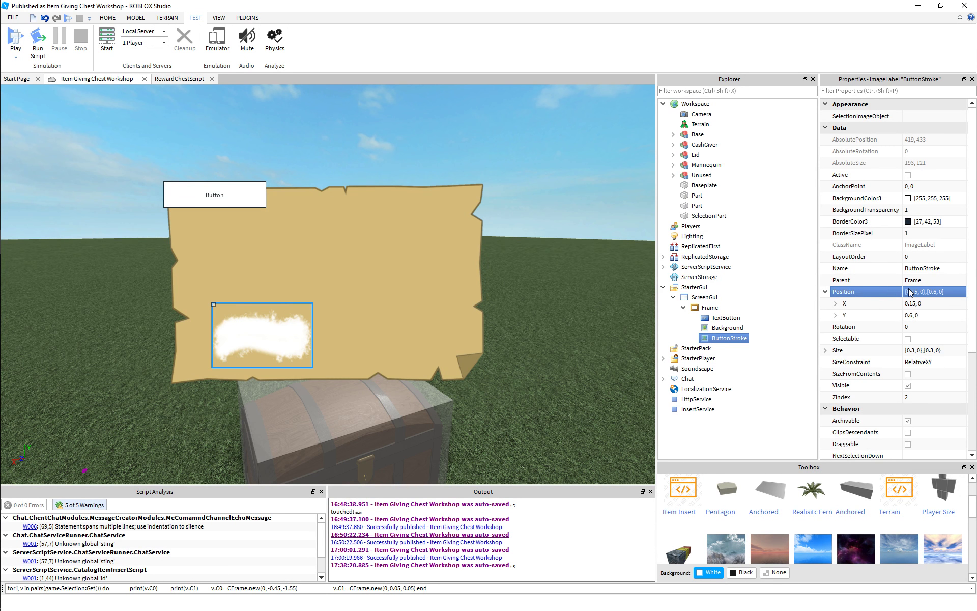
pyautogui.click(728, 338)
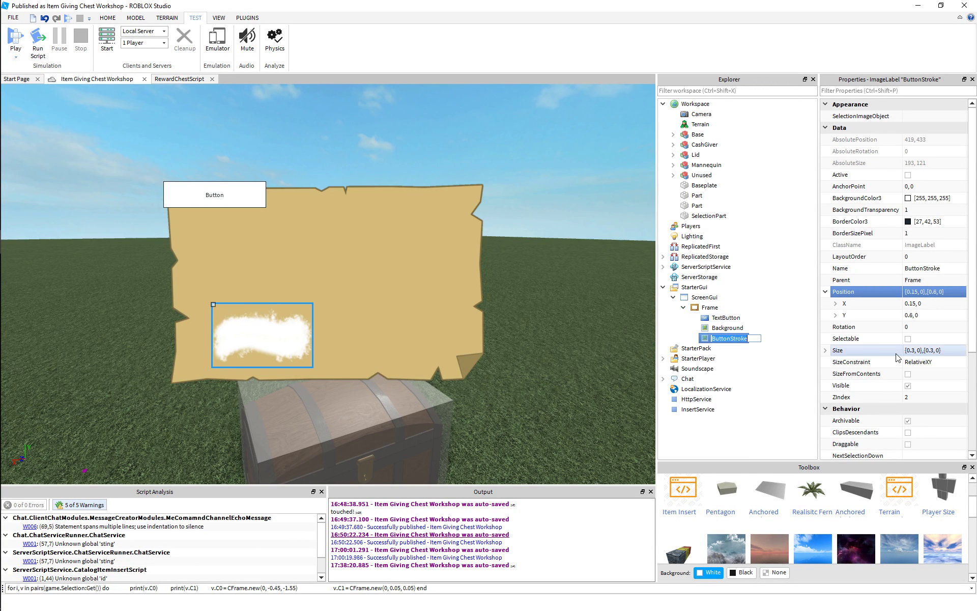
# Step: Set ButtonStroke's ImageColor3 to the green 90, 175, 67 in the Select Color dialog
pyautogui.scroll(-4, 897, 357)
pyautogui.click(961, 385)
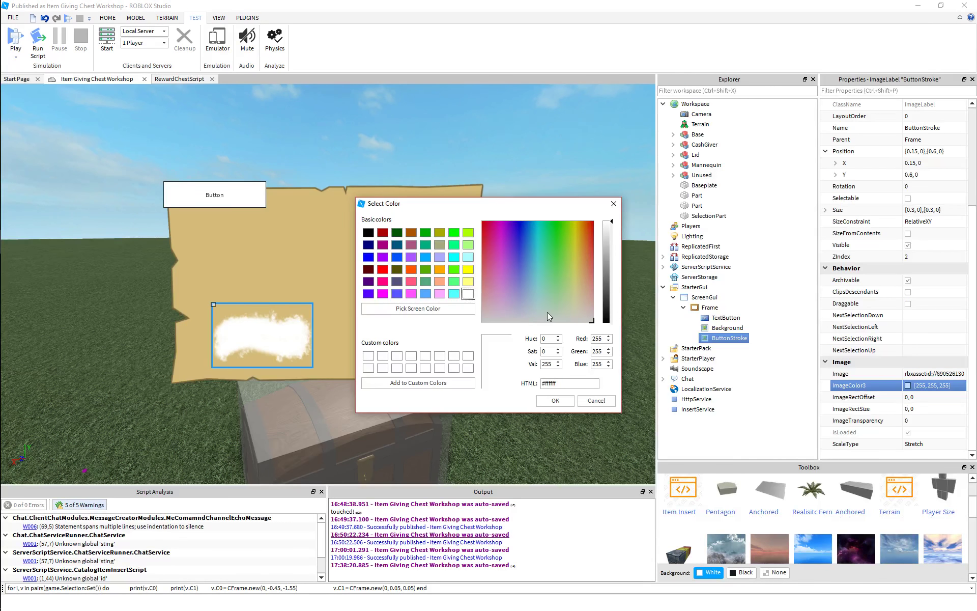
pyautogui.moveTo(557, 301); pyautogui.dragTo(600, 246)
pyautogui.click(551, 290)
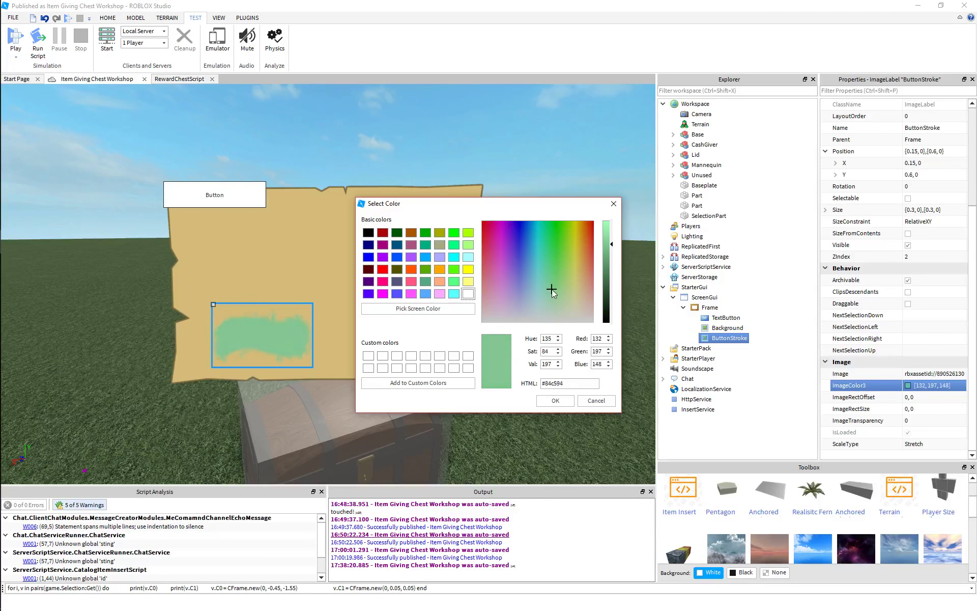
pyautogui.moveTo(552, 291); pyautogui.dragTo(554, 279)
pyautogui.moveTo(611, 245)
pyautogui.mouseDown()
pyautogui.moveTo(616, 285)
pyautogui.moveTo(618, 245)
pyautogui.mouseUp()
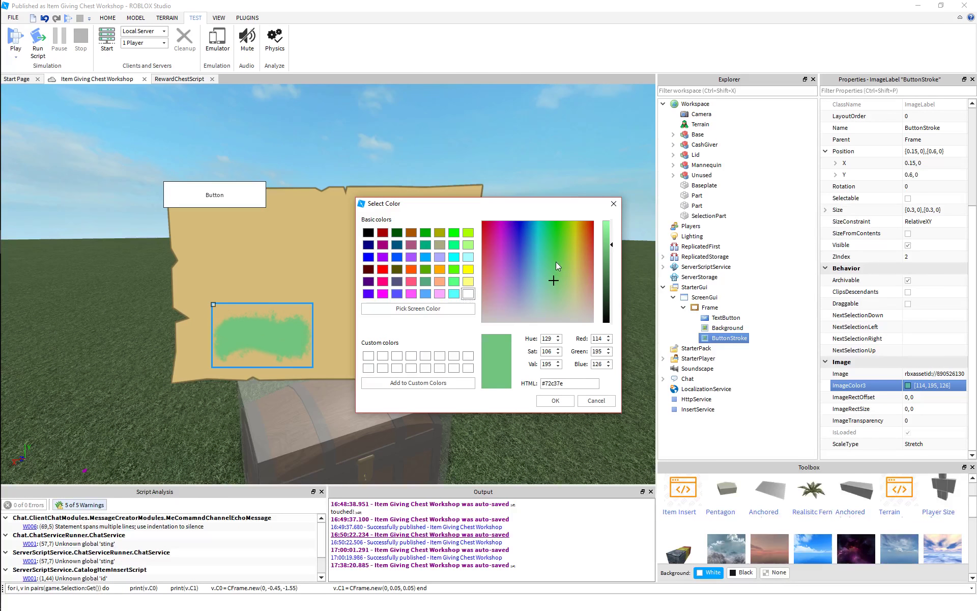
pyautogui.click(555, 262)
pyautogui.click(612, 247)
pyautogui.moveTo(611, 247); pyautogui.dragTo(612, 253)
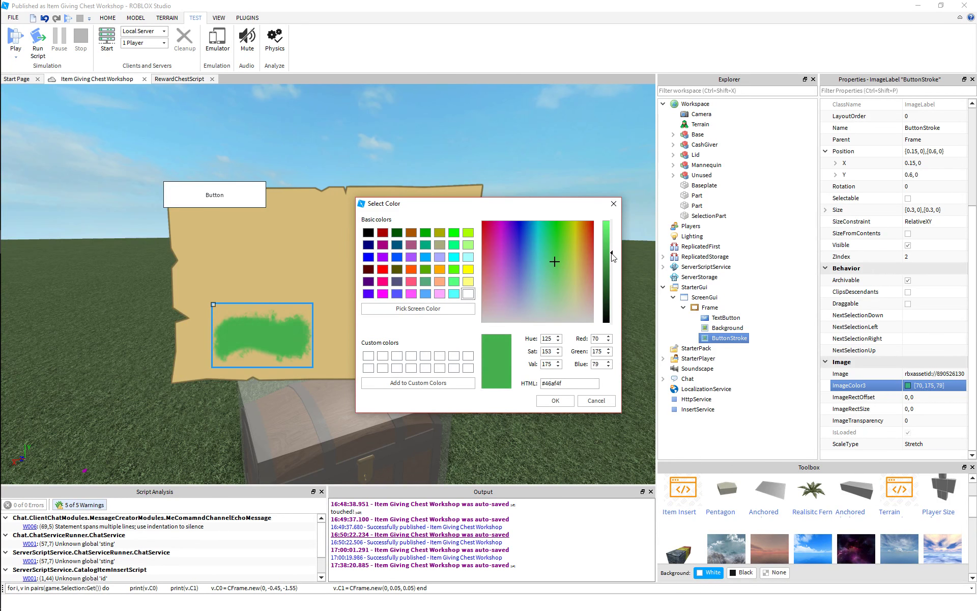
pyautogui.click(560, 262)
pyautogui.moveTo(559, 262); pyautogui.dragTo(560, 260)
pyautogui.click(554, 401)
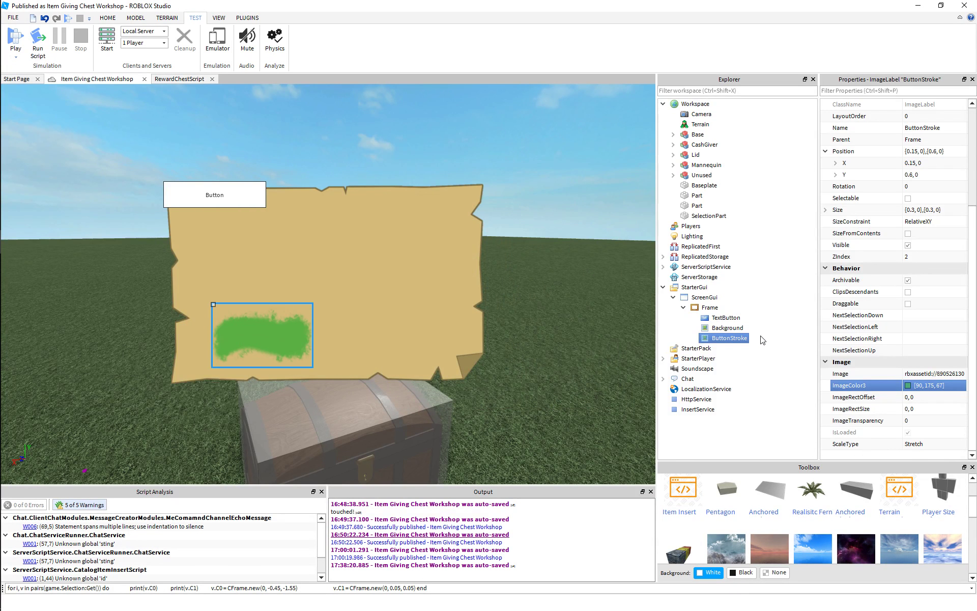
# Step: Set the TextButton's Size to {0.3, 0},{0.3, 0} to match the brush stroke
pyautogui.click(713, 318)
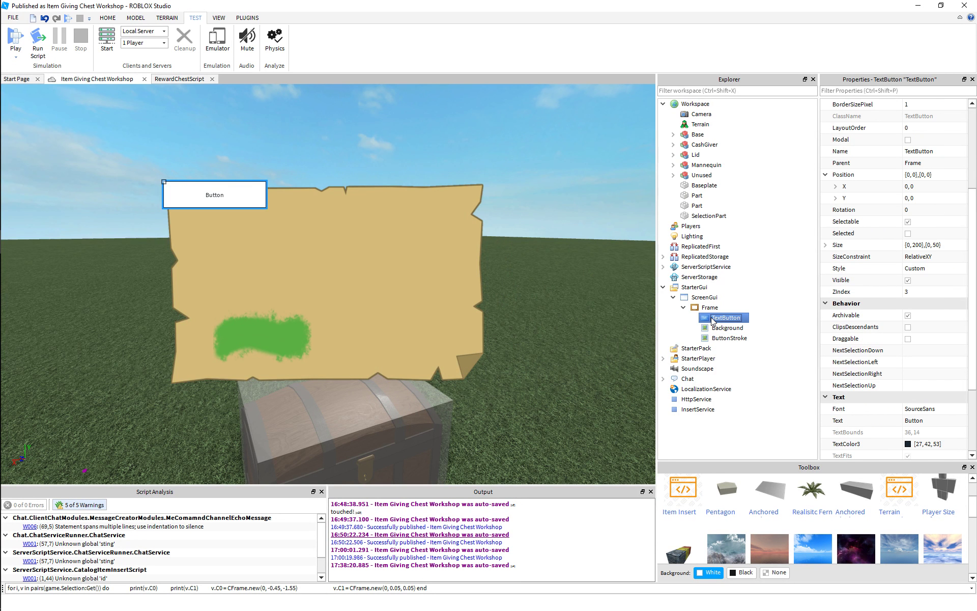
pyautogui.click(722, 337)
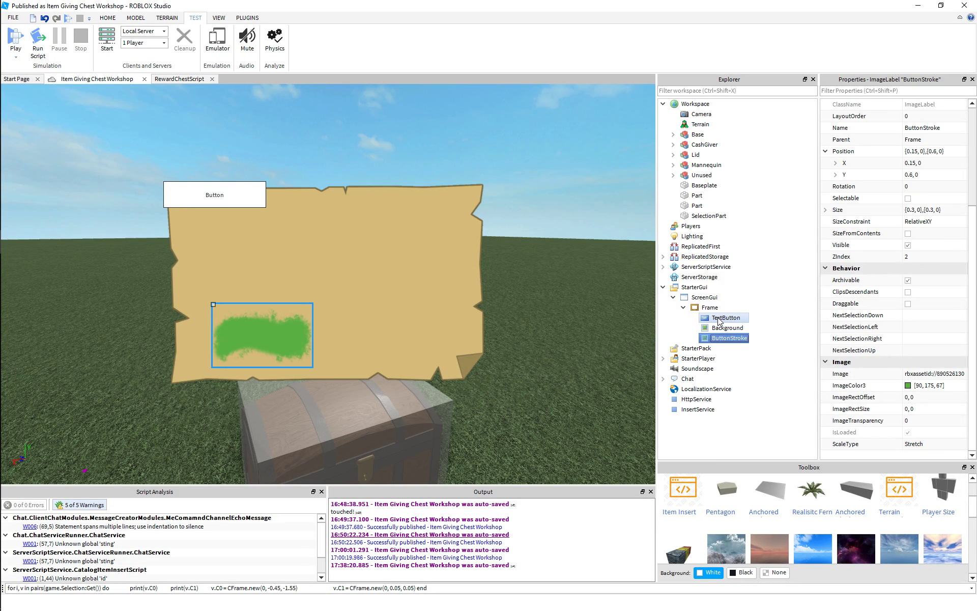
pyautogui.click(718, 319)
pyautogui.click(931, 245)
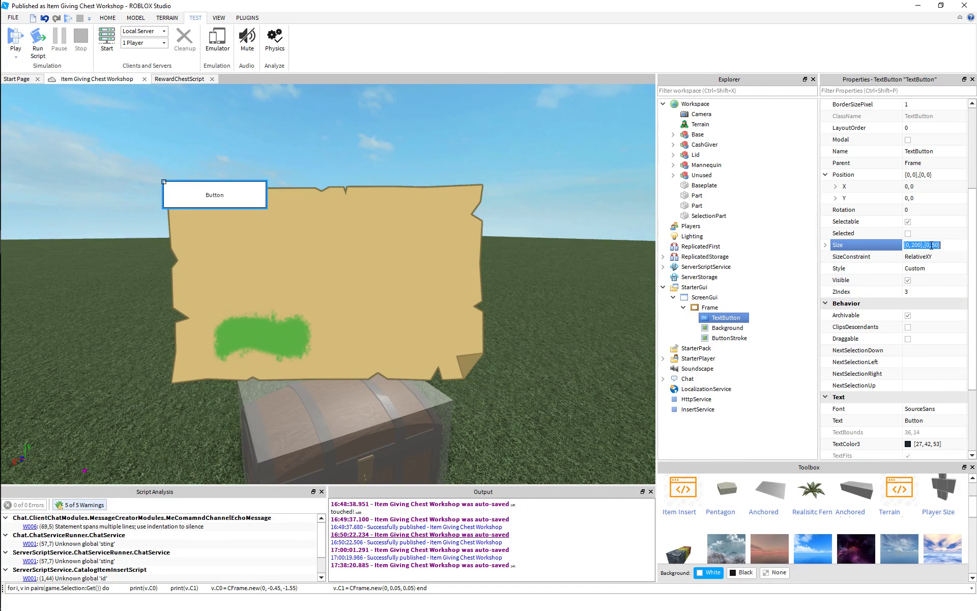
pyautogui.press('BackSpace')
pyautogui.hotkey('ctrl', 'z')
pyautogui.press('BackSpace')
pyautogui.write('.3, 0},{0.3, 0')
pyautogui.press('Return')
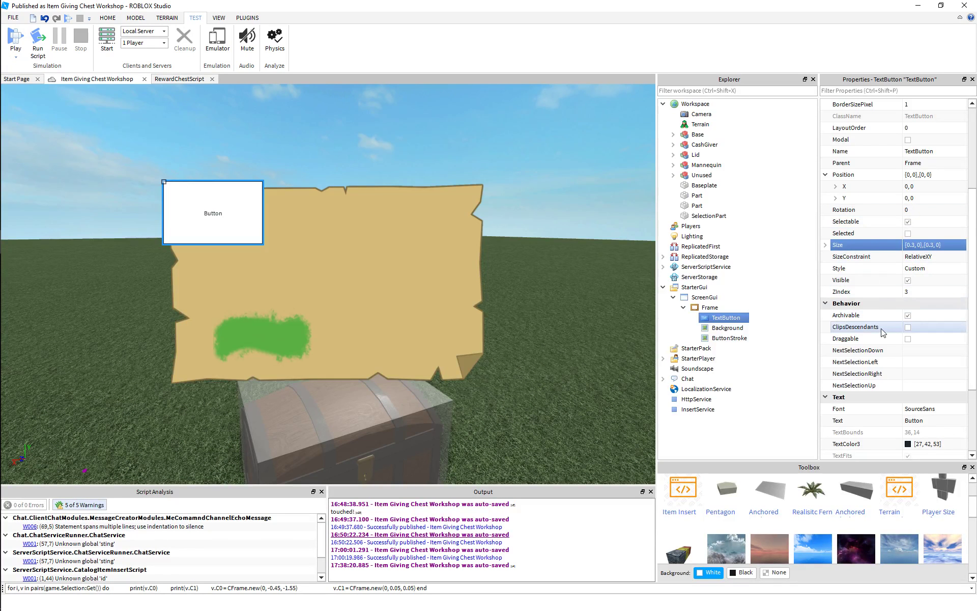
# Step: Try the Fantasy, Arcade, ArialBold and Antique fonts on the TextButton
pyautogui.scroll(-2, 934, 331)
pyautogui.click(934, 339)
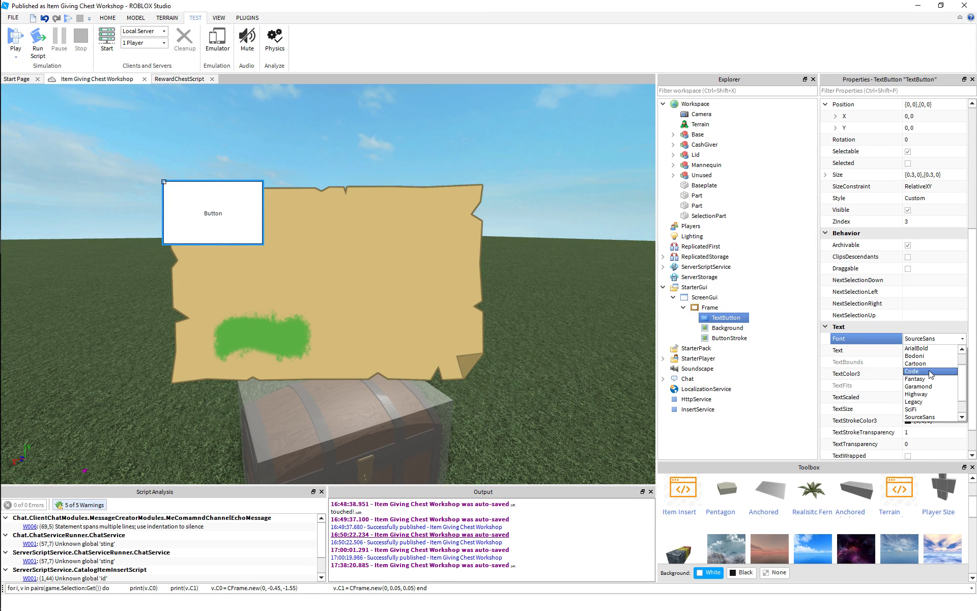
pyautogui.click(930, 383)
pyautogui.click(931, 338)
pyautogui.click(928, 356)
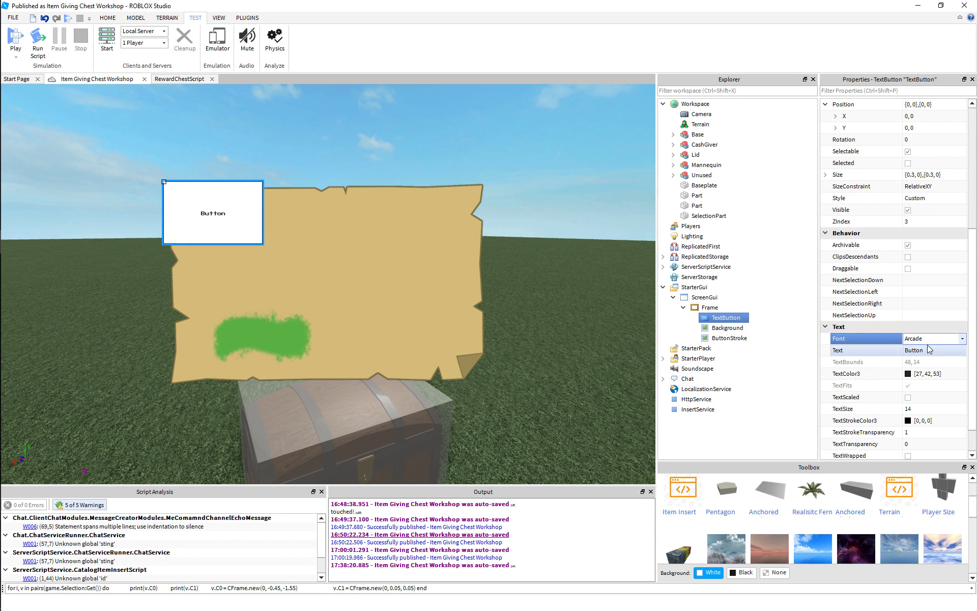
pyautogui.click(927, 342)
pyautogui.click(927, 371)
pyautogui.click(930, 339)
pyautogui.click(927, 348)
# Step: After testing Bodoni, settle the TextButton's font on Antique
pyautogui.click(928, 339)
pyautogui.scroll(-2, 936, 371)
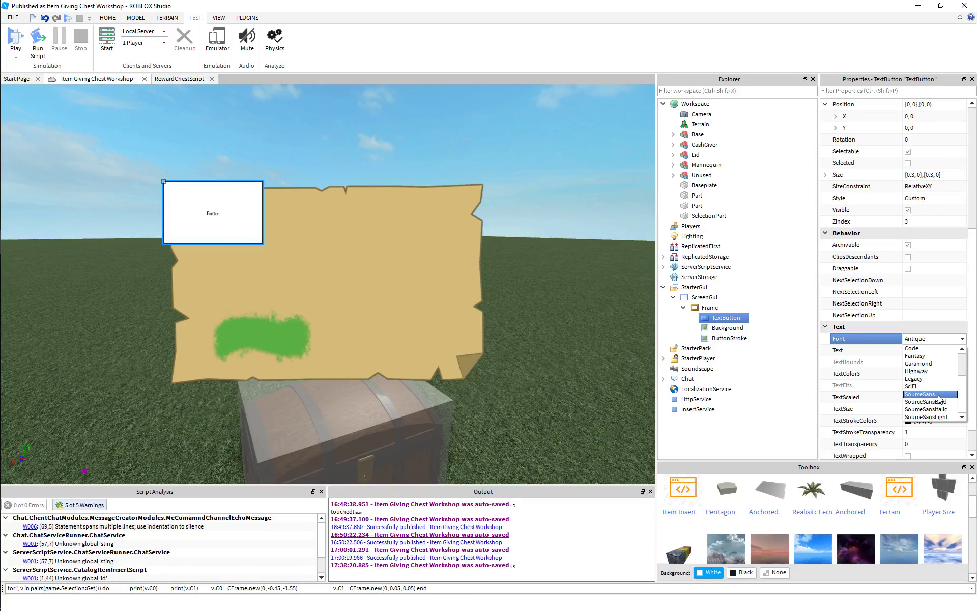
pyautogui.scroll(2, 941, 386)
pyautogui.click(941, 383)
pyautogui.click(931, 338)
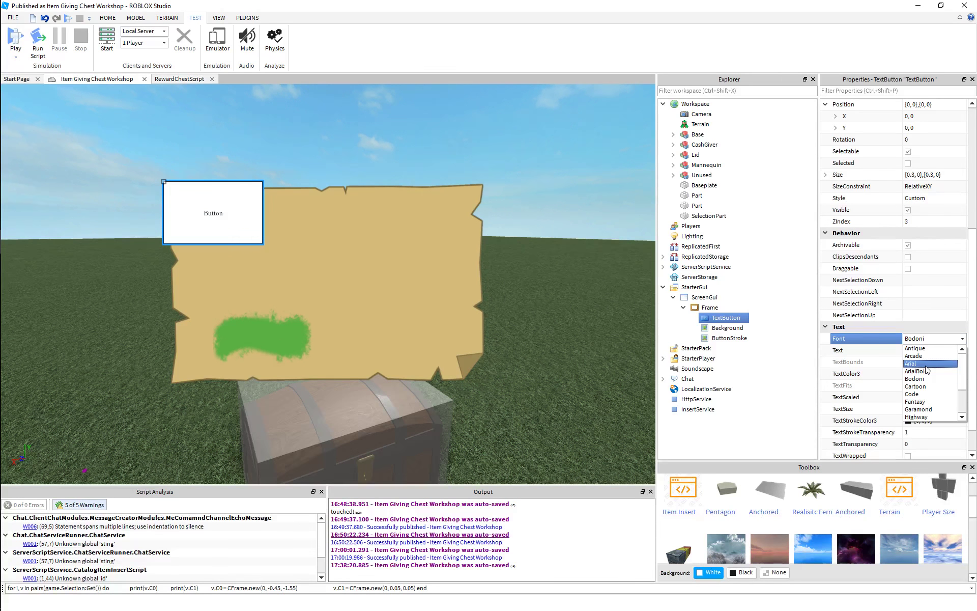
pyautogui.click(927, 351)
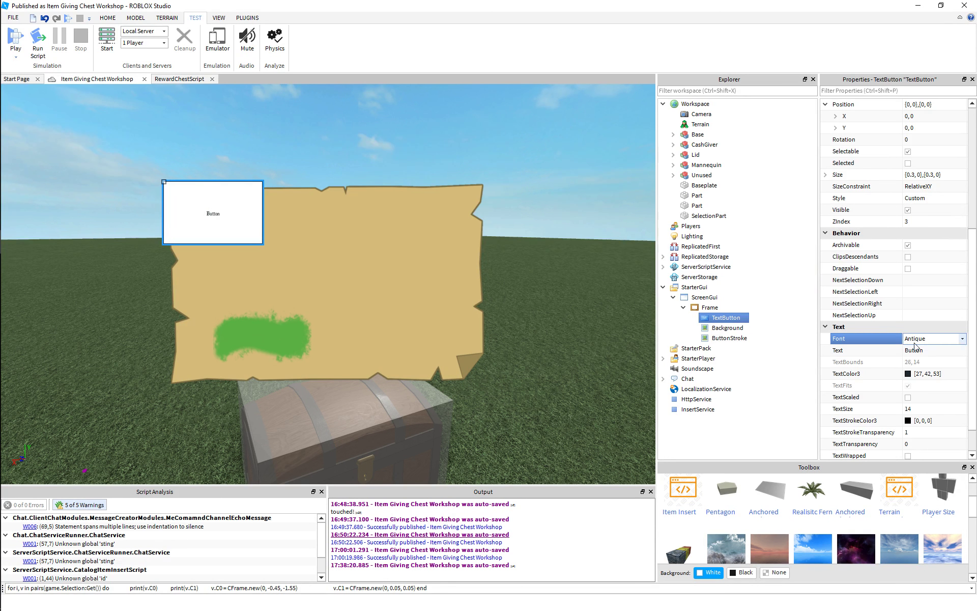
# Step: Set the TextButton's TextSize to 48
pyautogui.doubleClick(930, 408)
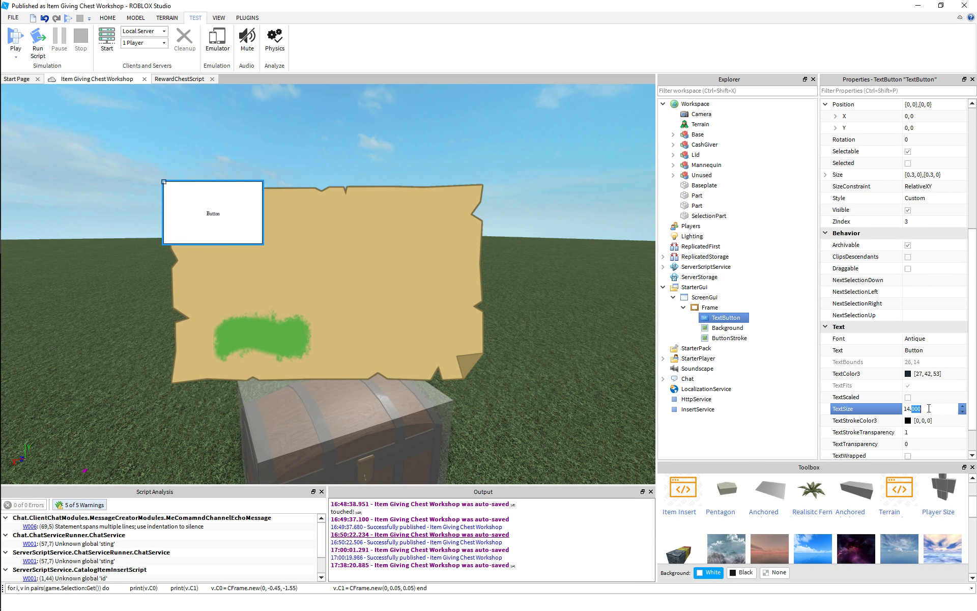
pyautogui.moveTo(930, 408); pyautogui.dragTo(907, 408)
pyautogui.scroll(-1, 934, 379)
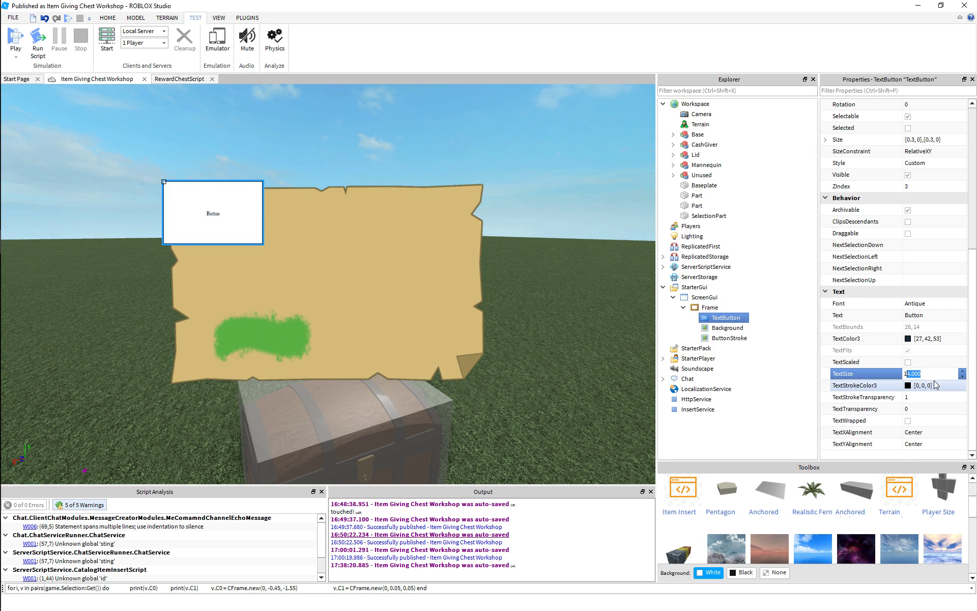
pyautogui.doubleClick(904, 373)
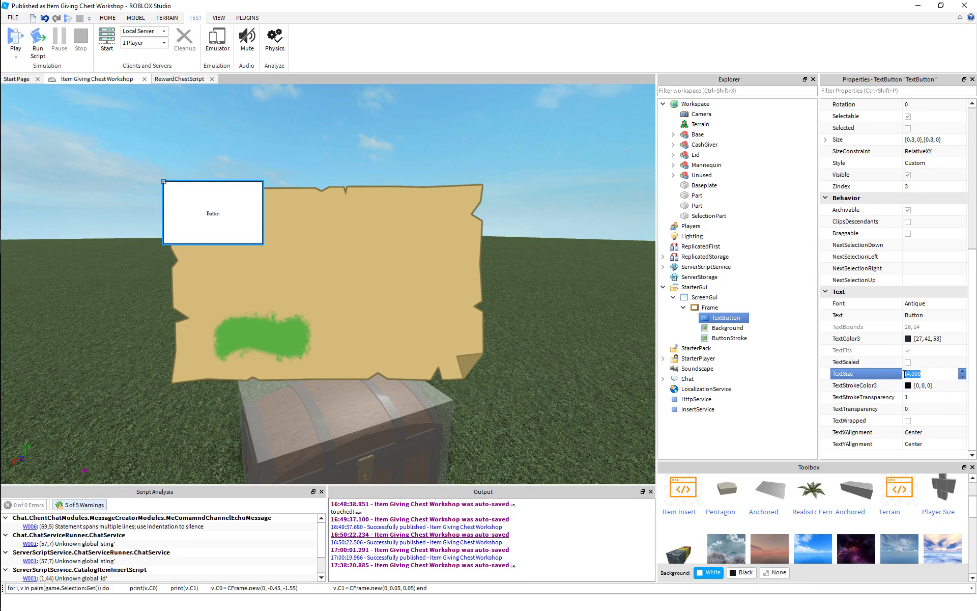
pyautogui.write('48')
pyautogui.press('Return')
# Step: Change the button's label text to 'Aye!'
pyautogui.click(915, 315)
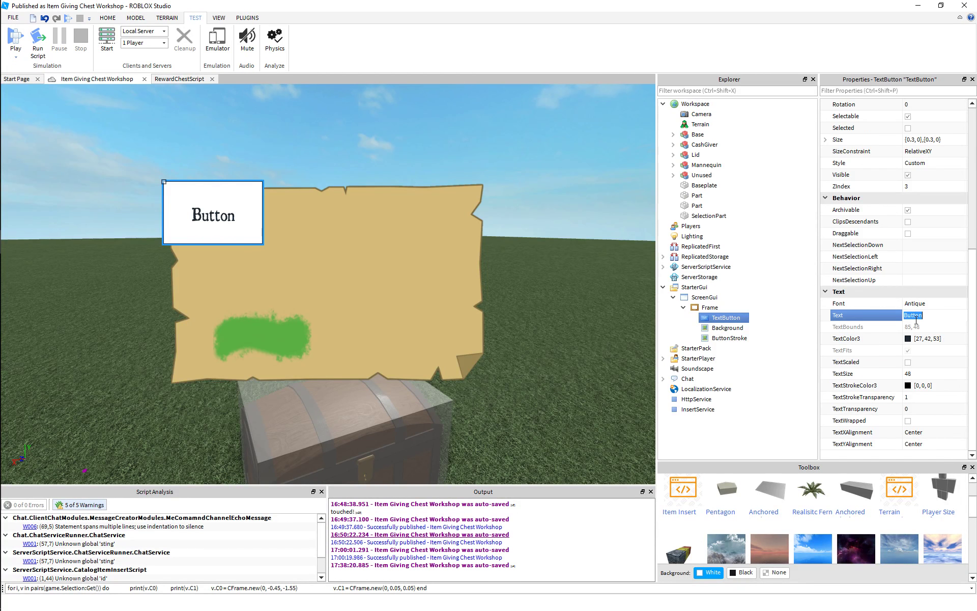
pyautogui.write('Yes!')
pyautogui.press('Return')
pyautogui.click(916, 318)
pyautogui.write('Aye!')
pyautogui.press('Return')
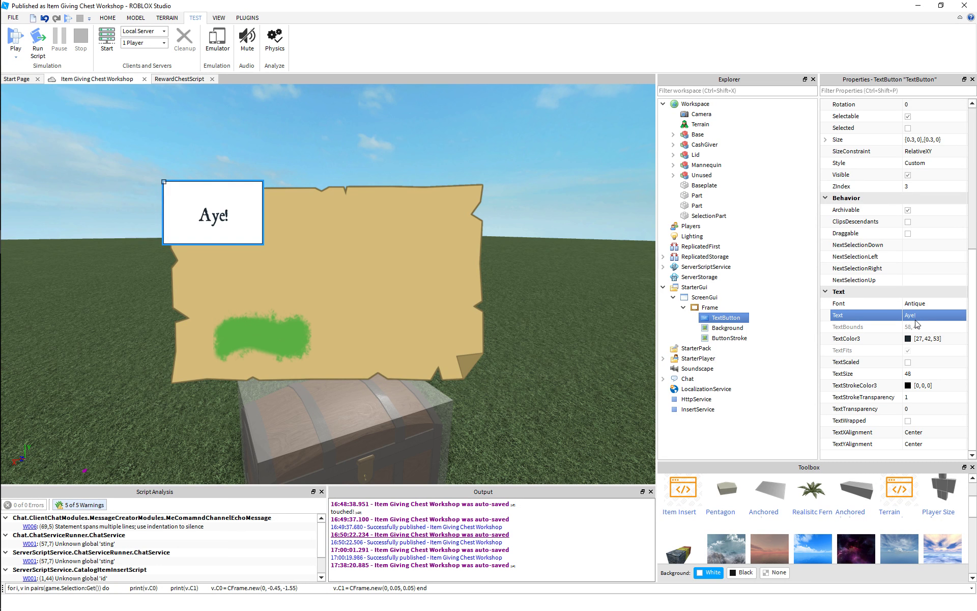
# Step: Raise the button's TextSize to 60
pyautogui.click(924, 369)
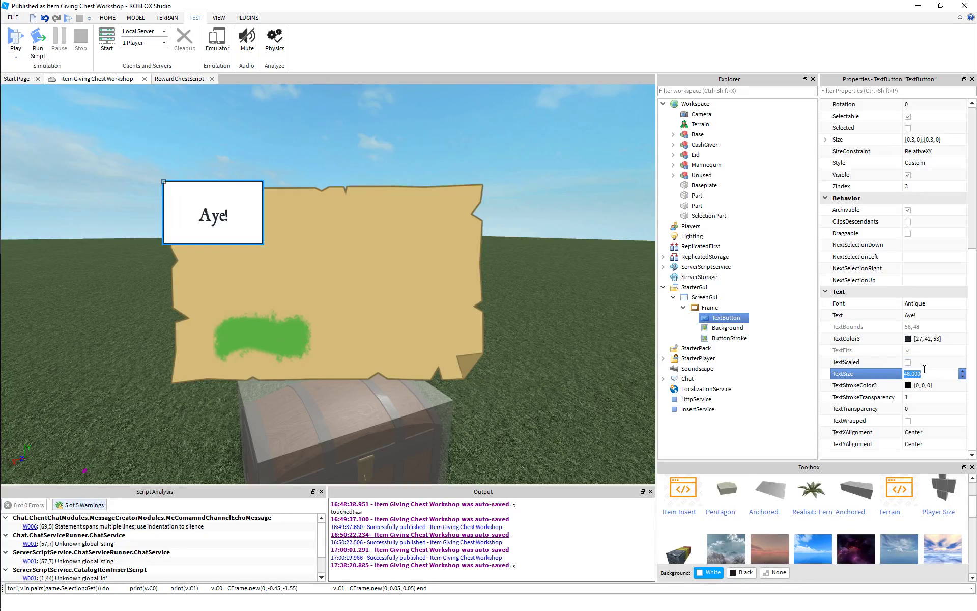
pyautogui.write('60')
pyautogui.press('Return')
pyautogui.scroll(7, 927, 197)
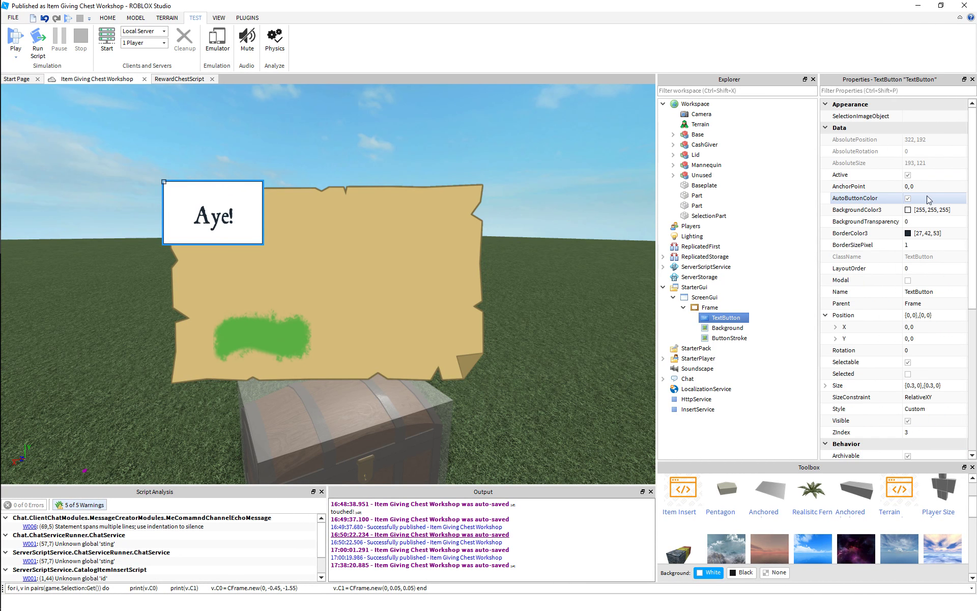
pyautogui.click(920, 221)
# Step: Set BackgroundTransparency to 1 and position the button at 0.15, 0.15
pyautogui.write('1')
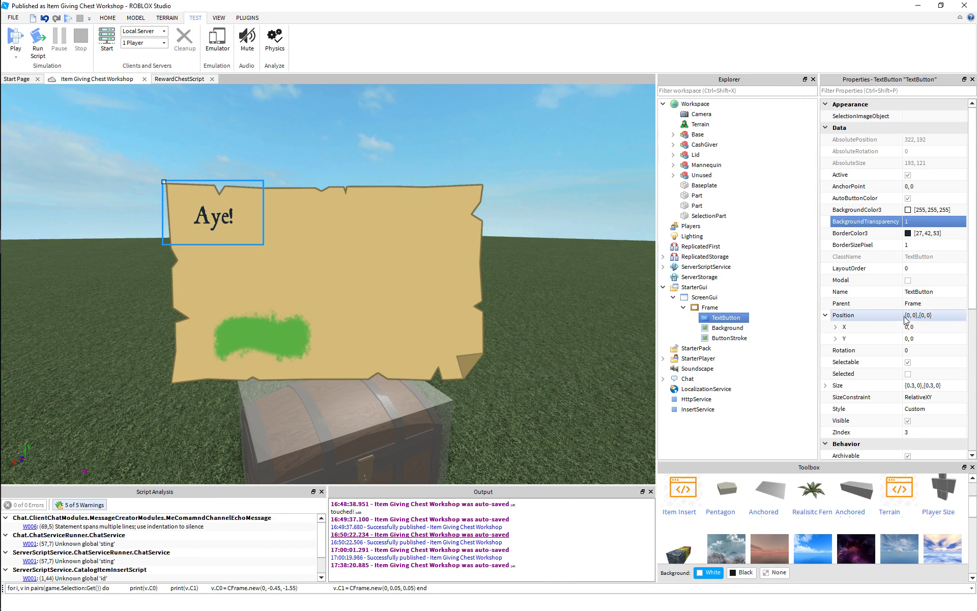
pyautogui.doubleClick(921, 315)
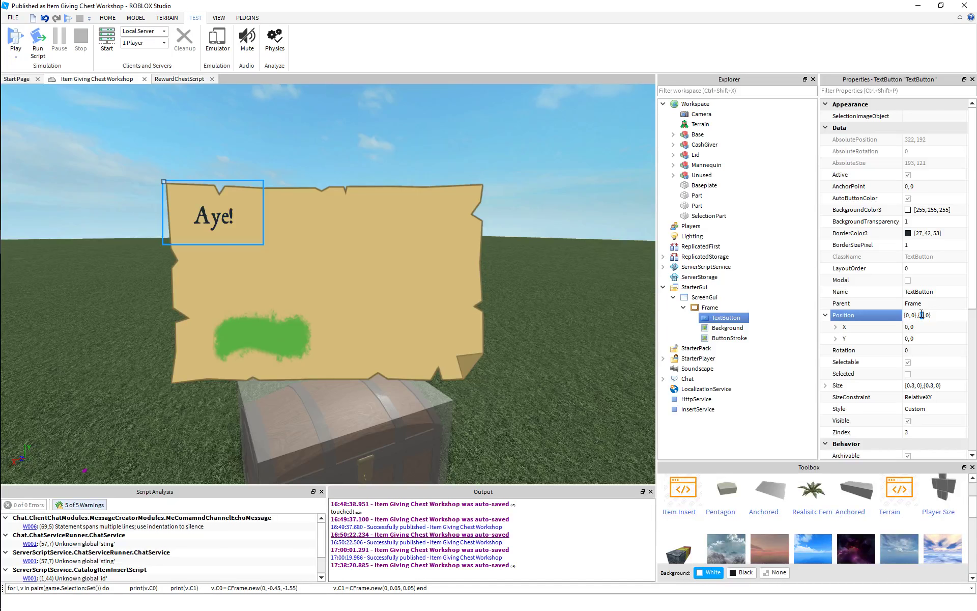
pyautogui.write('0.15')
pyautogui.press('Return')
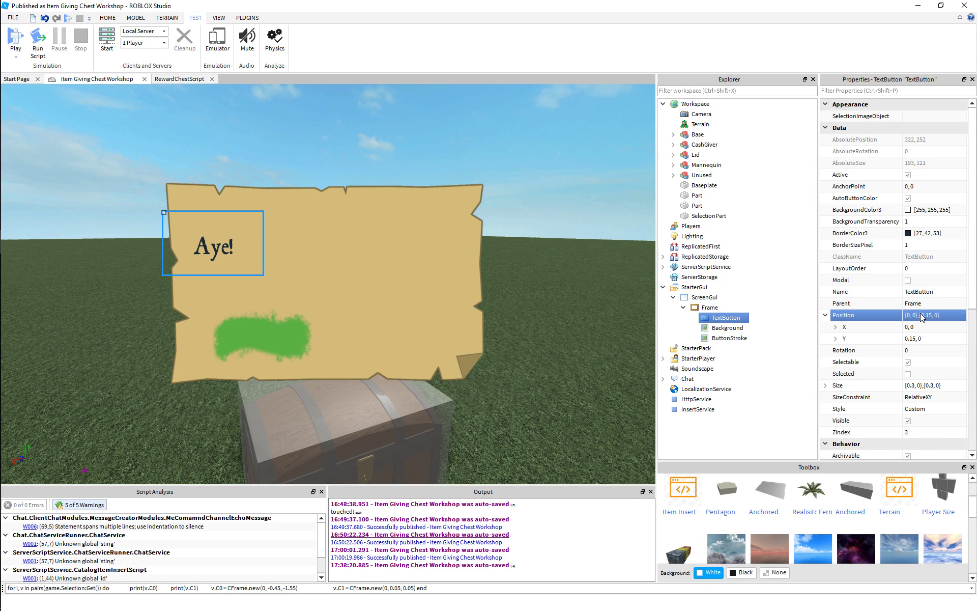
pyautogui.click(906, 315)
pyautogui.write('0.15')
pyautogui.press('Return')
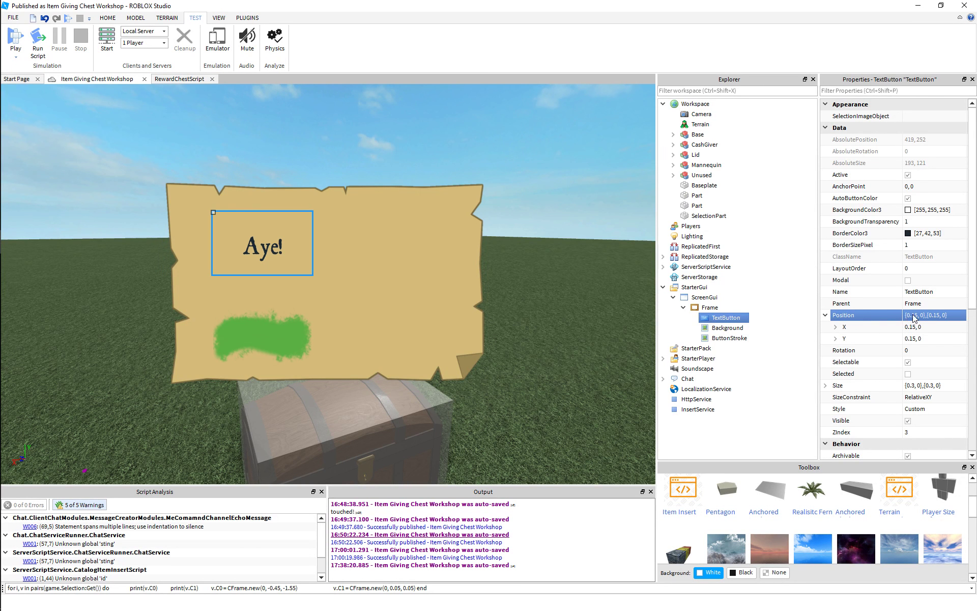
# Step: Move the Aye! button down to {0.15,0},{0.6,0} over the green stroke
pyautogui.click(729, 338)
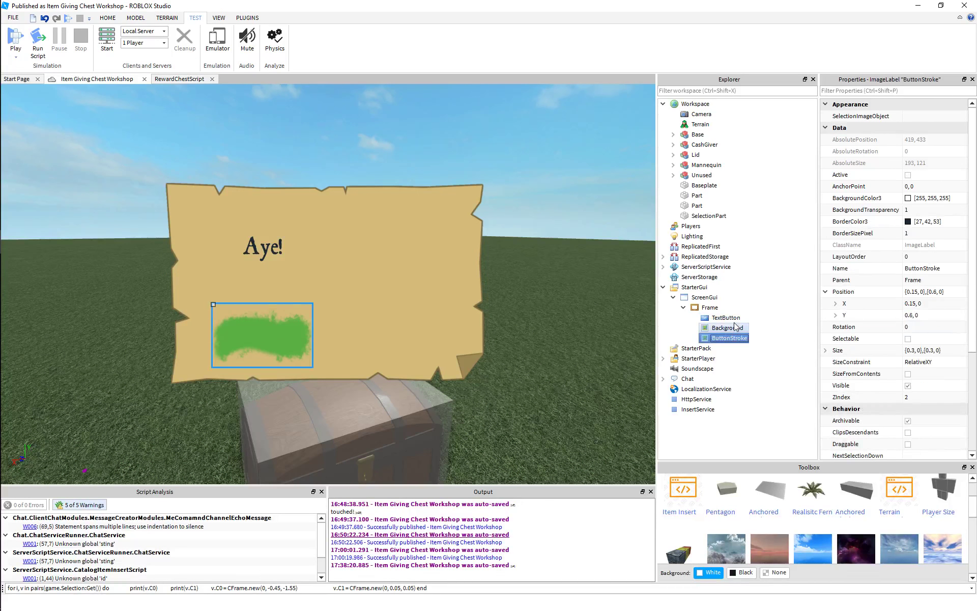
pyautogui.click(726, 317)
pyautogui.click(934, 315)
pyautogui.doubleClick(934, 315)
pyautogui.write('57')
pyautogui.press('Return')
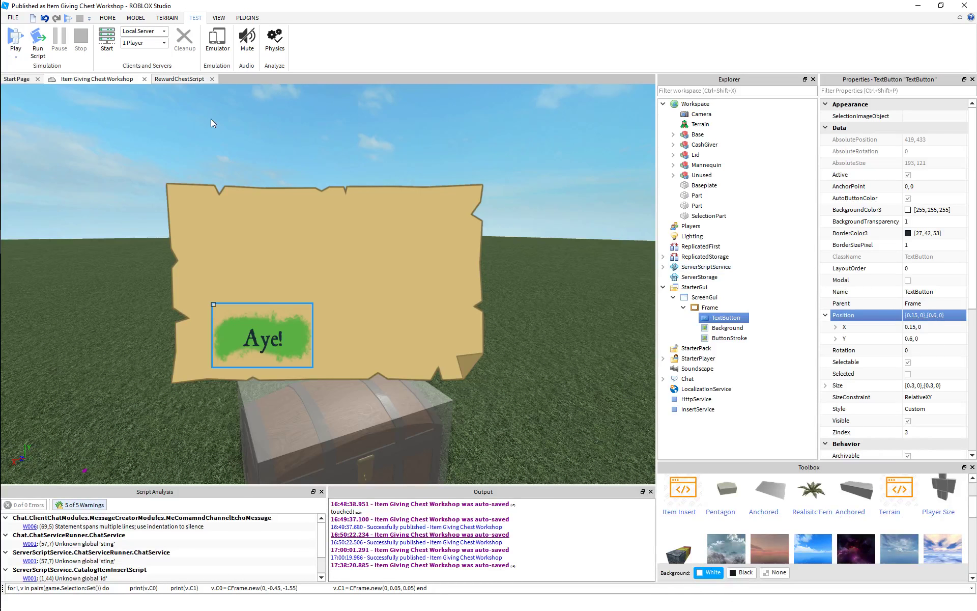
pyautogui.click(316, 136)
# Step: Trim the Aye! button's height to 0.26, giving size {0.3,0},{0.26,0}
pyautogui.scroll(3, 316, 135)
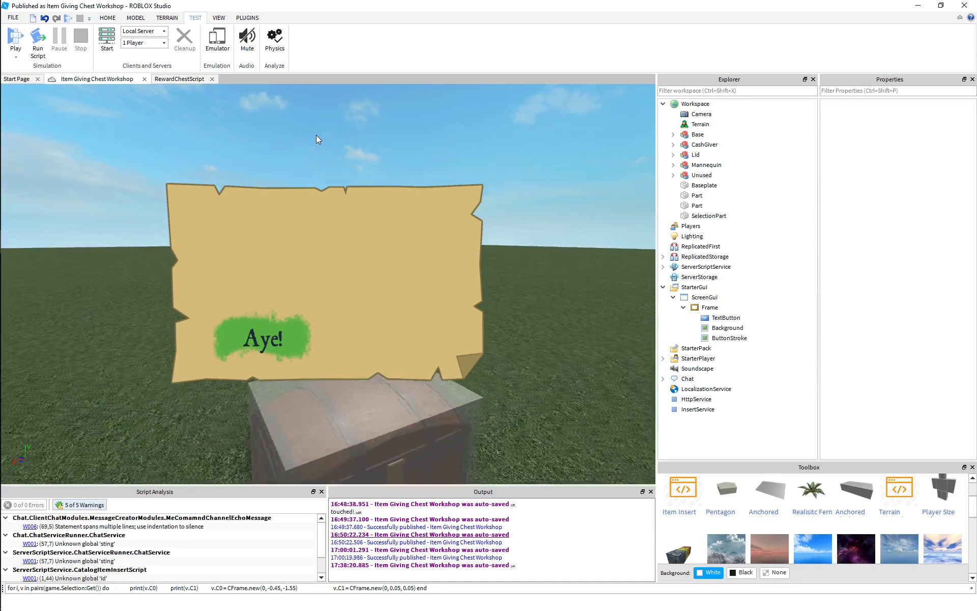
pyautogui.click(712, 308)
pyautogui.click(726, 318)
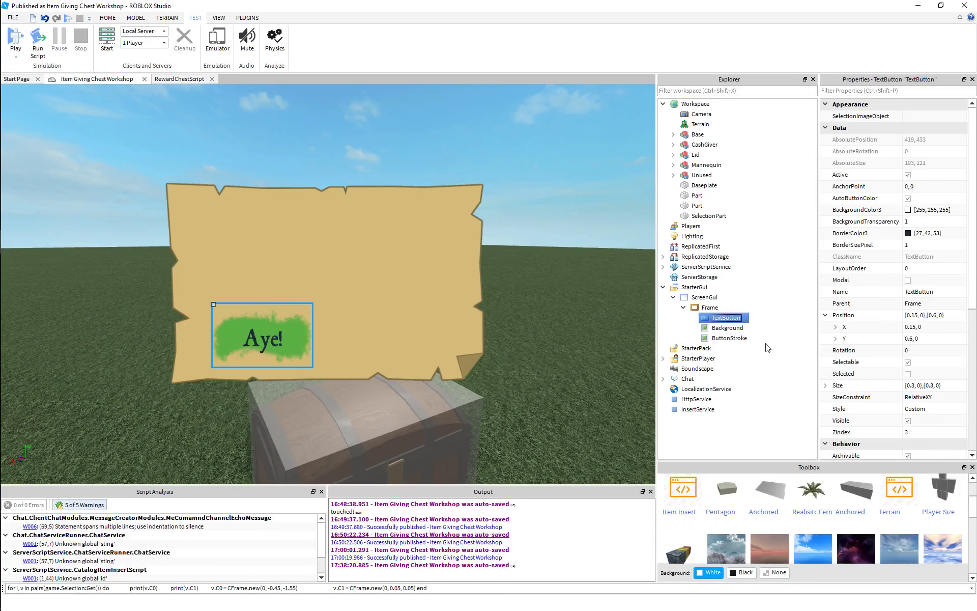
pyautogui.doubleClick(930, 386)
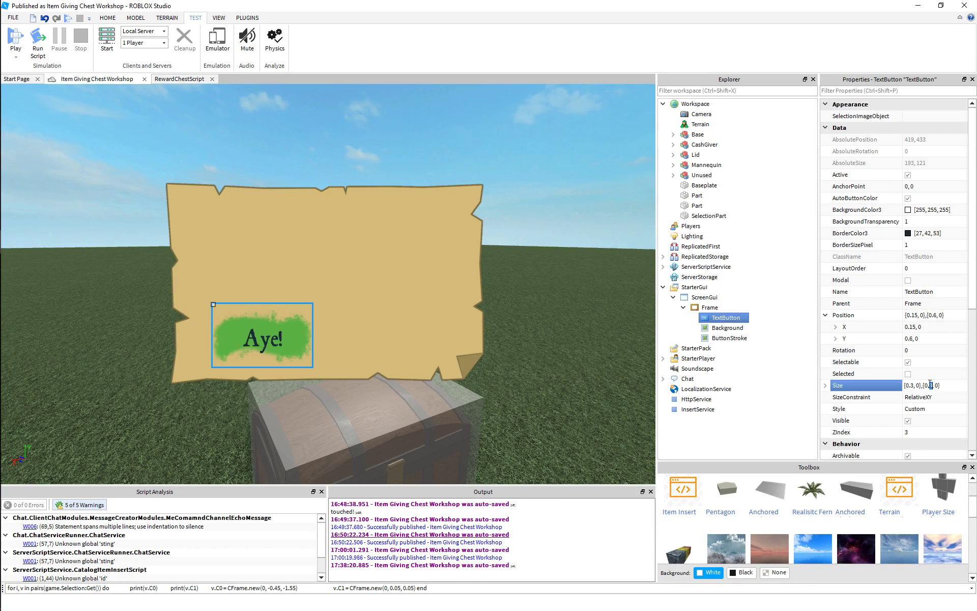
pyautogui.write('26')
pyautogui.press('Return')
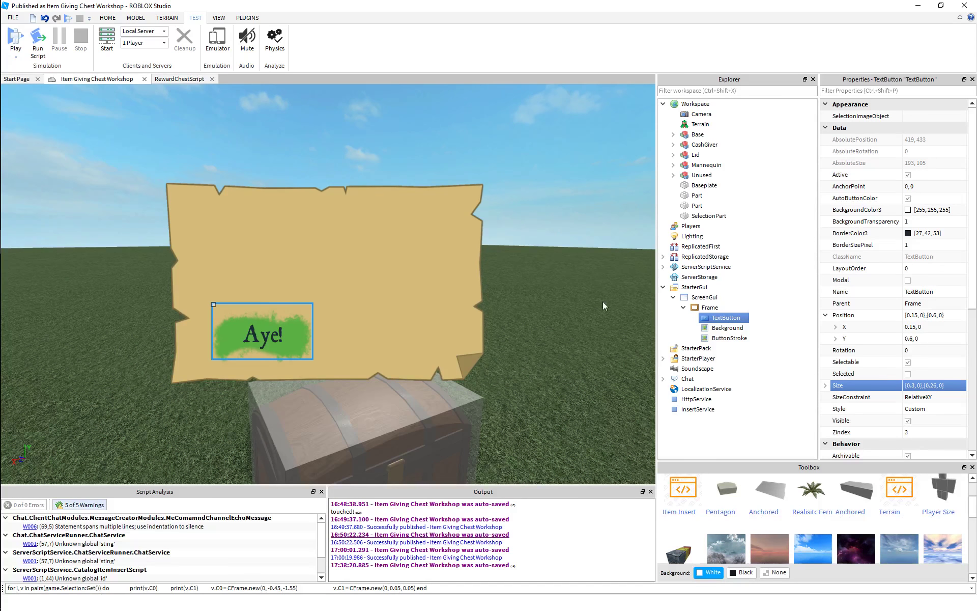
pyautogui.click(304, 153)
pyautogui.scroll(5, 304, 153)
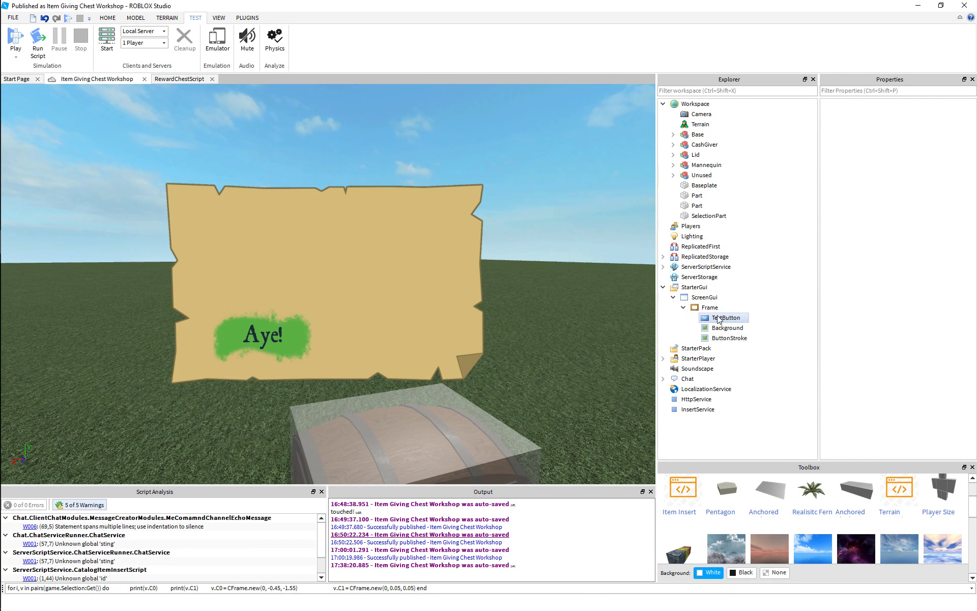
# Step: Retint ButtonStroke's ImageColor3 to the brighter green 58, 185, 88
pyautogui.click(729, 338)
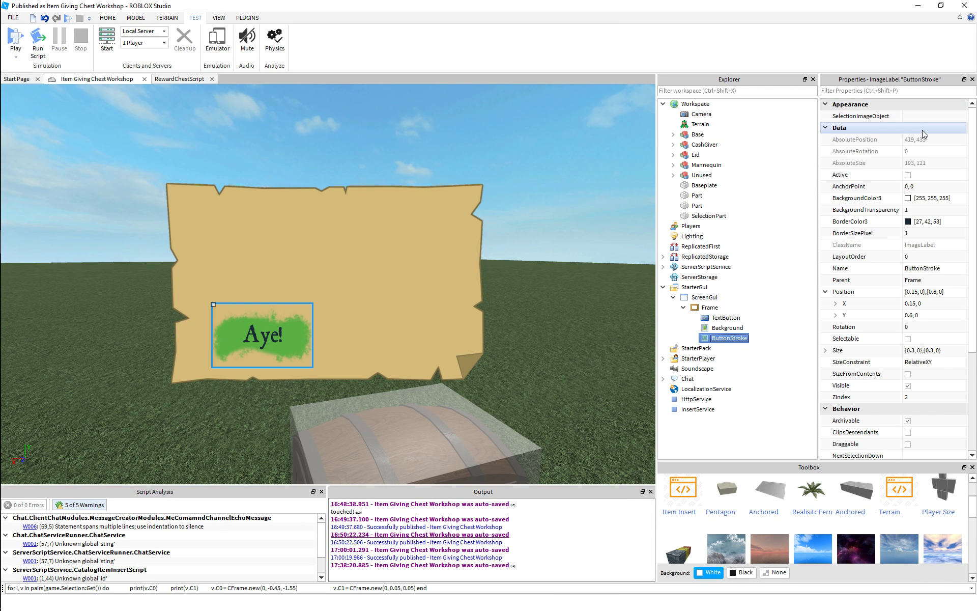
pyautogui.scroll(-4, 922, 204)
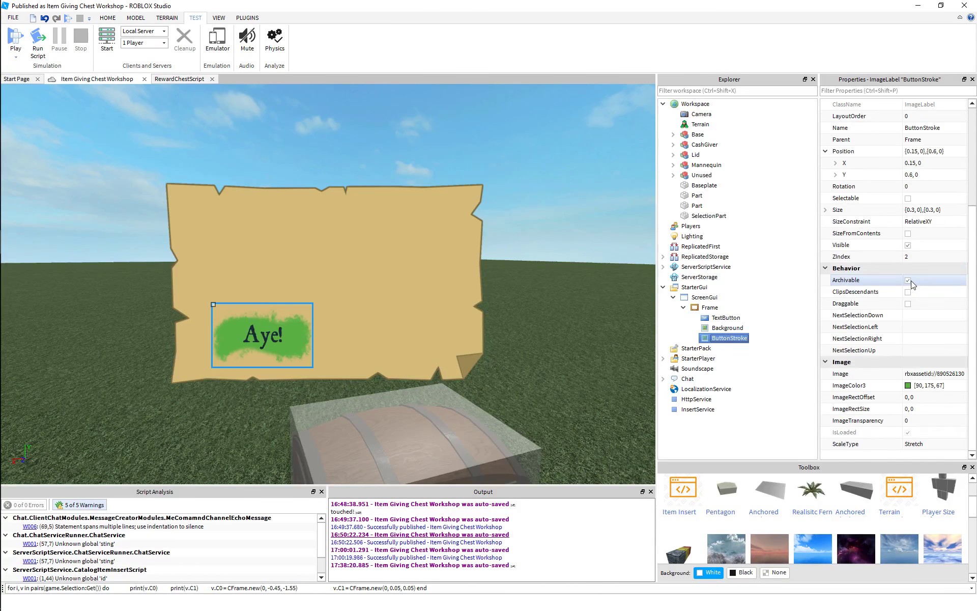
pyautogui.click(909, 387)
pyautogui.moveTo(557, 260)
pyautogui.mouseDown()
pyautogui.moveTo(554, 283)
pyautogui.moveTo(555, 253)
pyautogui.moveTo(611, 253)
pyautogui.moveTo(555, 252)
pyautogui.mouseUp()
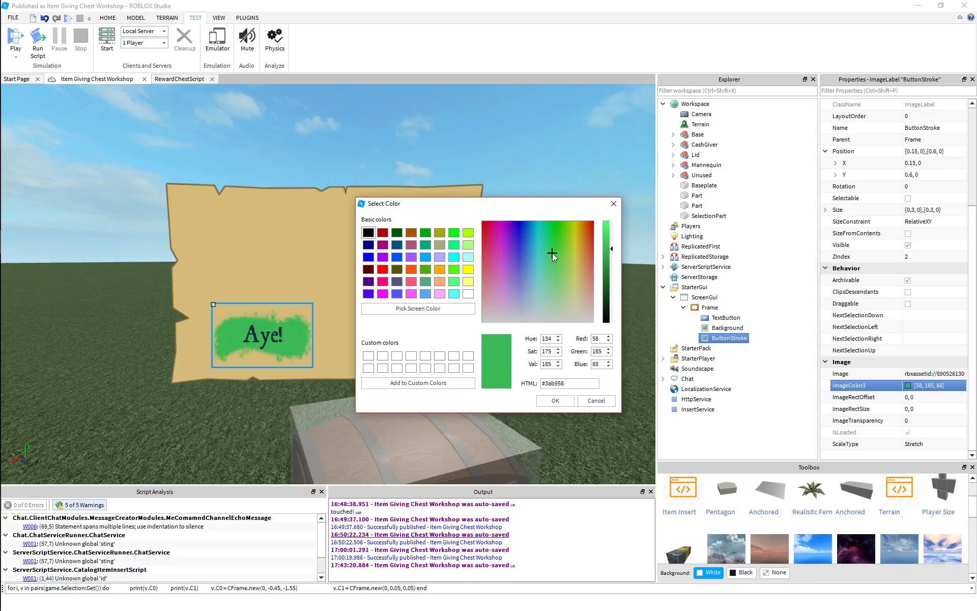
pyautogui.click(555, 401)
pyautogui.click(528, 319)
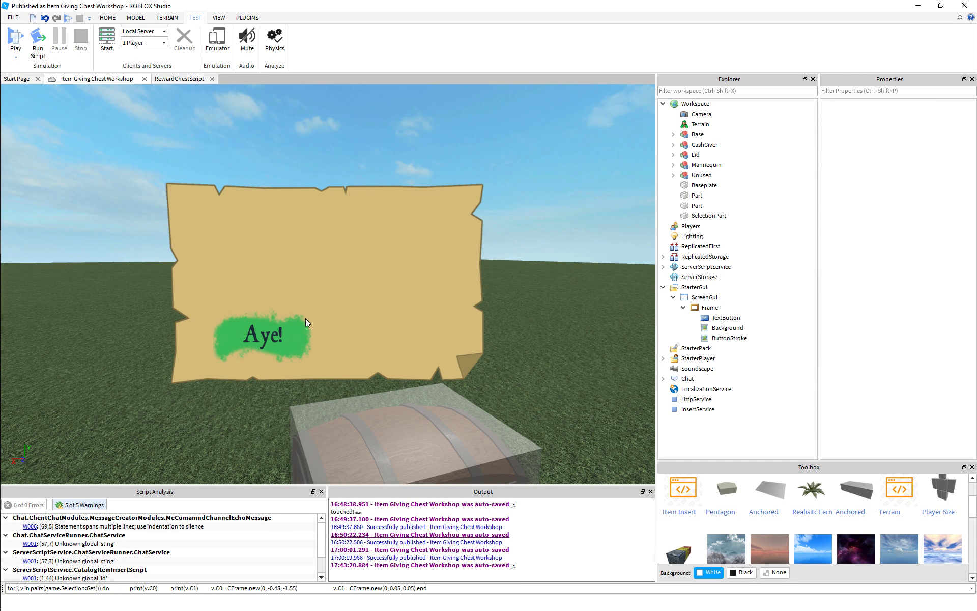
# Step: Duplicate the Aye! button and move the copy to horizontal position 0.55
pyautogui.click(726, 318)
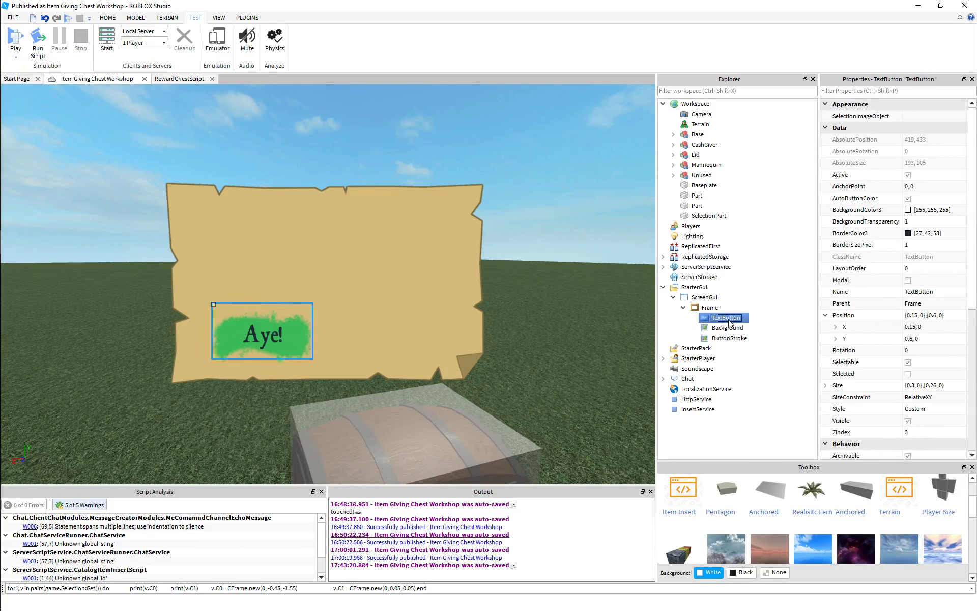
pyautogui.hotkey('ctrl', 'd')
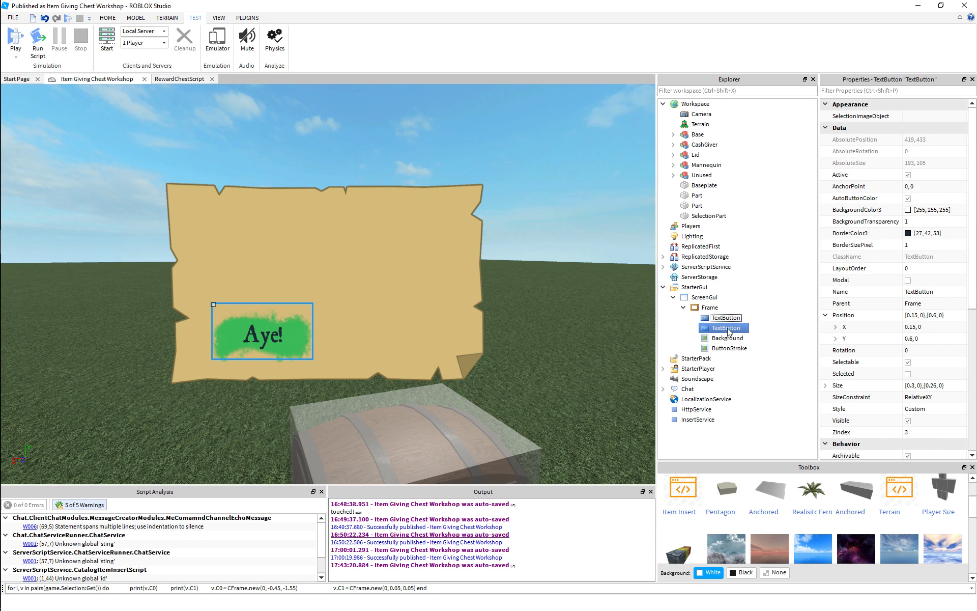
pyautogui.doubleClick(912, 314)
pyautogui.write('6')
pyautogui.press('Return')
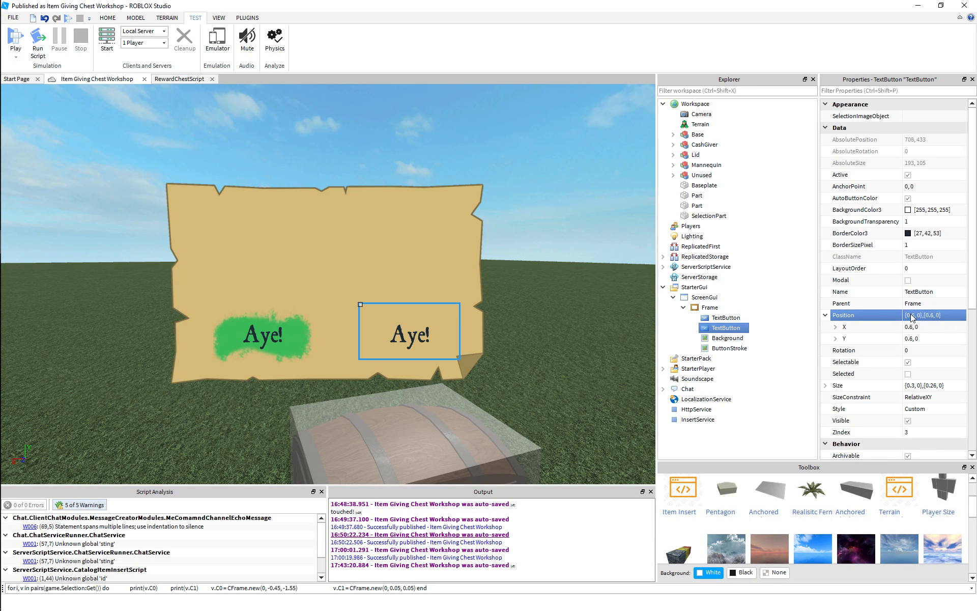
pyautogui.doubleClick(912, 315)
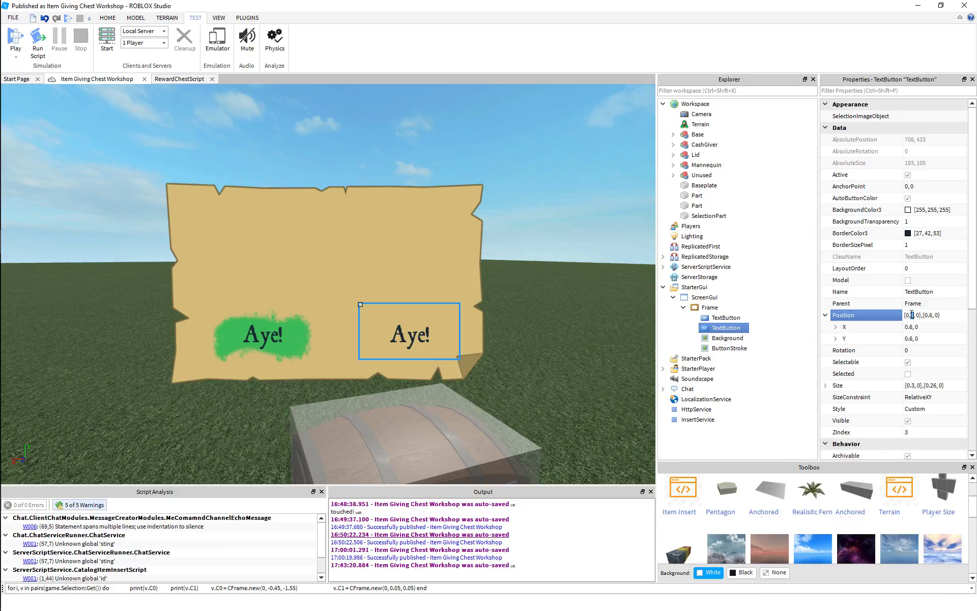
pyautogui.write('5')
pyautogui.press('Return')
pyautogui.doubleClick(911, 315)
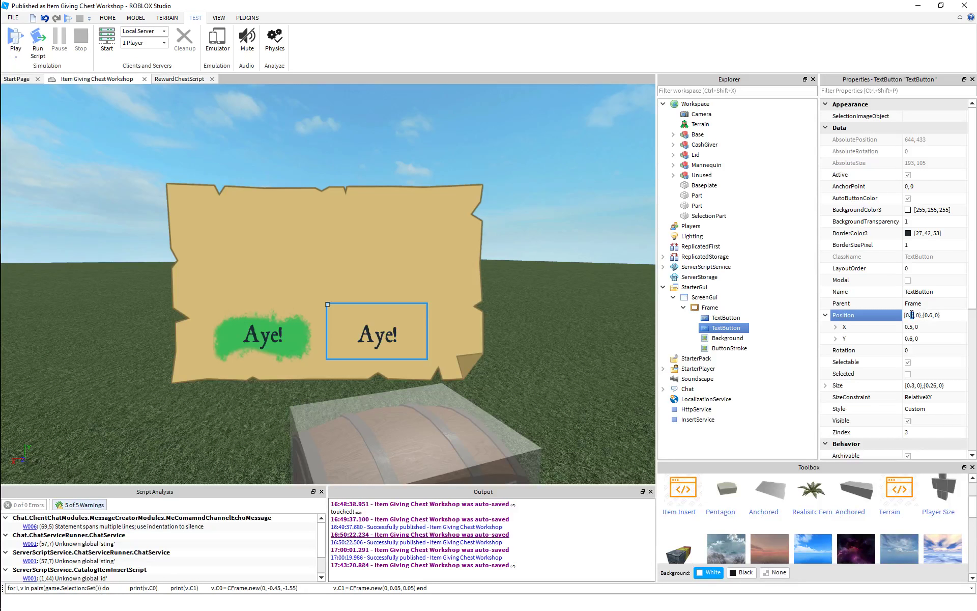
pyautogui.write('55')
pyautogui.press('Return')
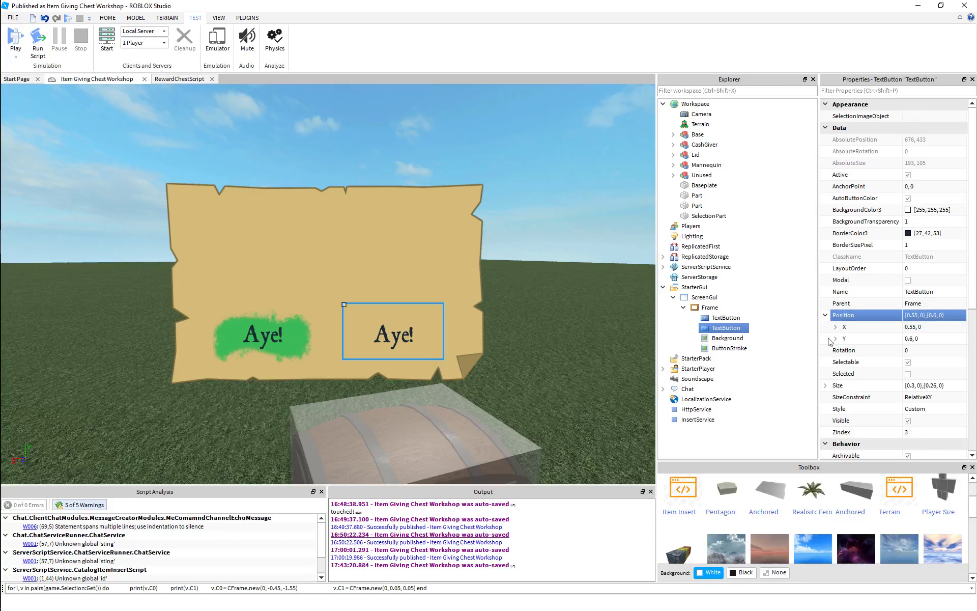
# Step: Change the copy's label text to 'Nay!'
pyautogui.scroll(-4, 919, 366)
pyautogui.click(924, 420)
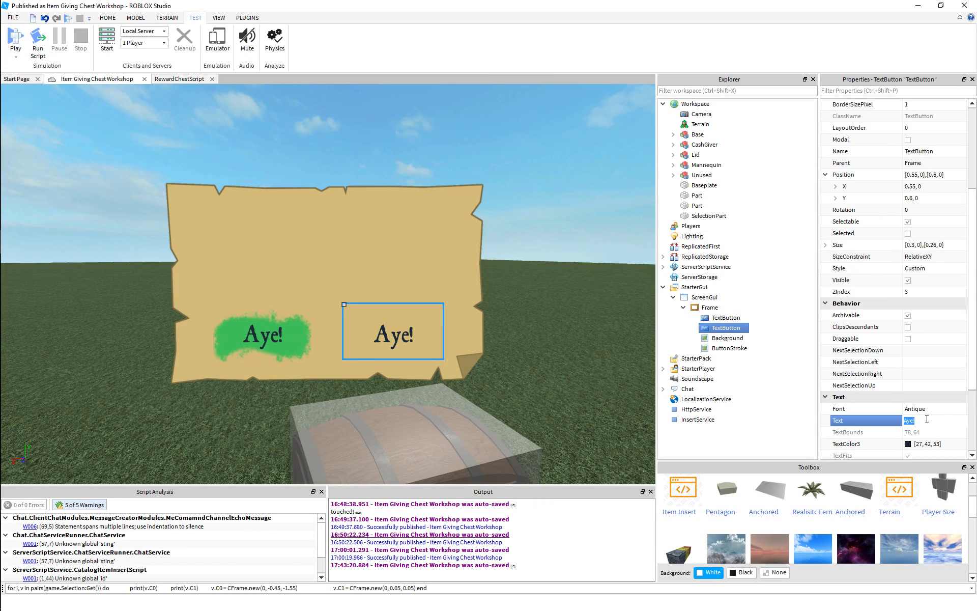
pyautogui.write('Nay!')
pyautogui.press('Return')
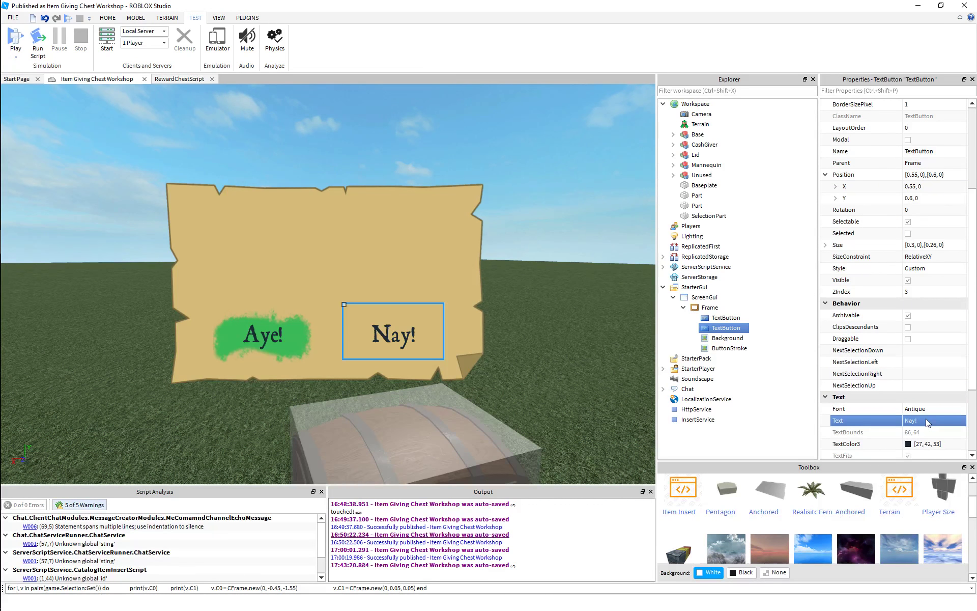
# Step: Start renaming the brush stroke image, then abandon the name edit
pyautogui.click(729, 349)
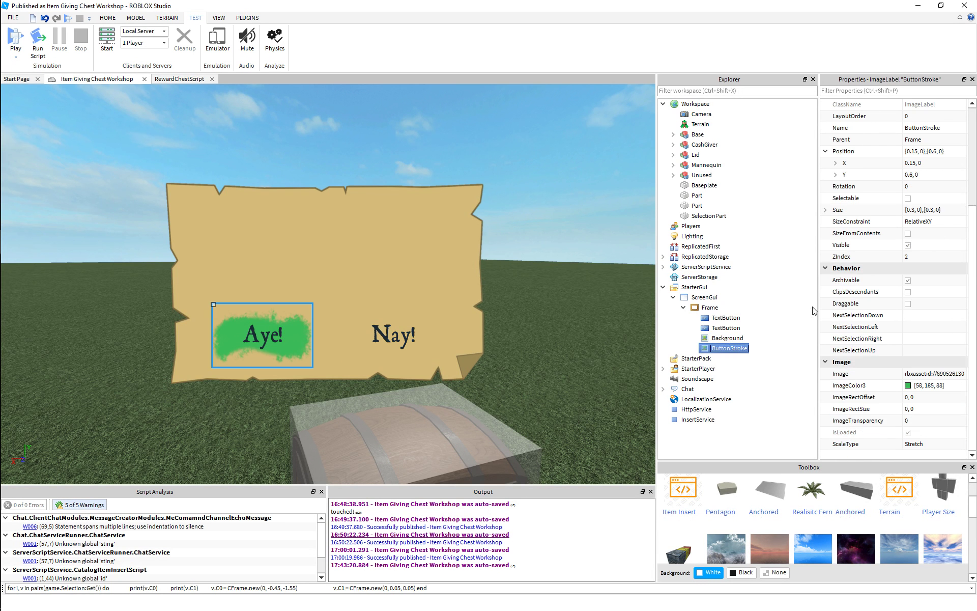
pyautogui.click(941, 127)
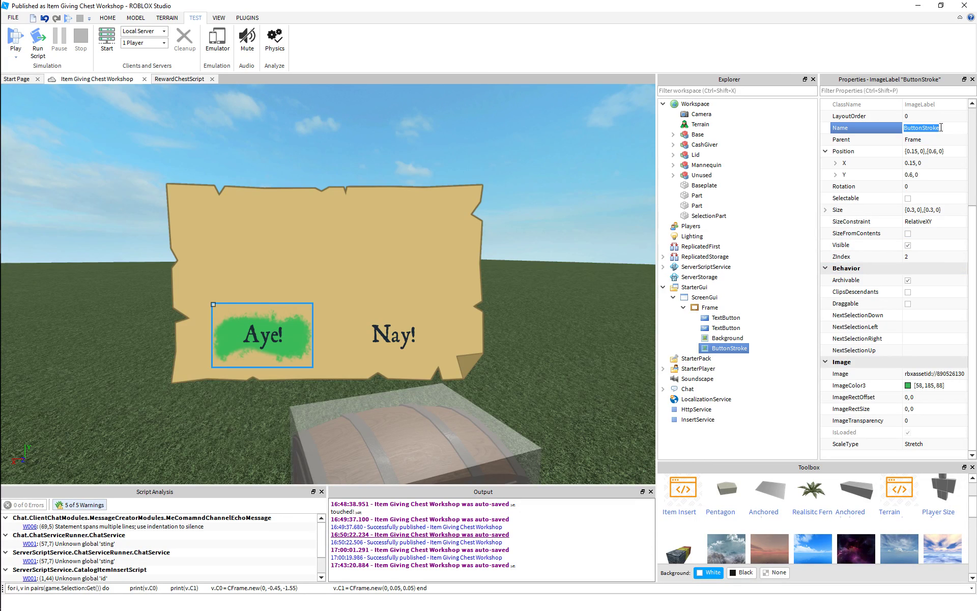
pyautogui.write('Bu')
pyautogui.press('BackSpace')
pyautogui.press('Return')
# Step: Duplicate ButtonStroke and move the copy to {0.55,0},{0.6,0} behind Nay!
pyautogui.hotkey('ctrl', 'z')
pyautogui.click(739, 348)
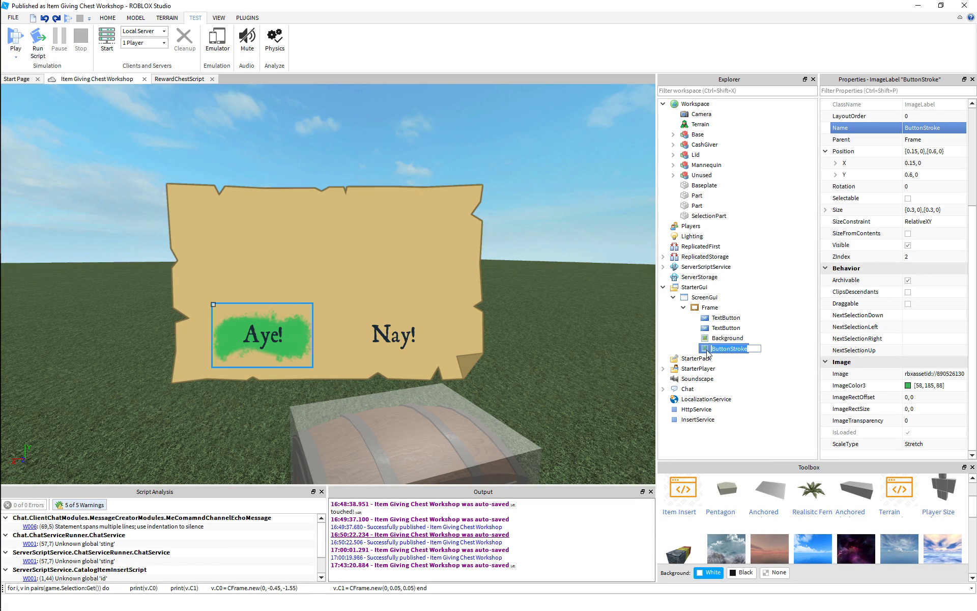
pyautogui.press('Return')
pyautogui.hotkey('ctrl', 'd')
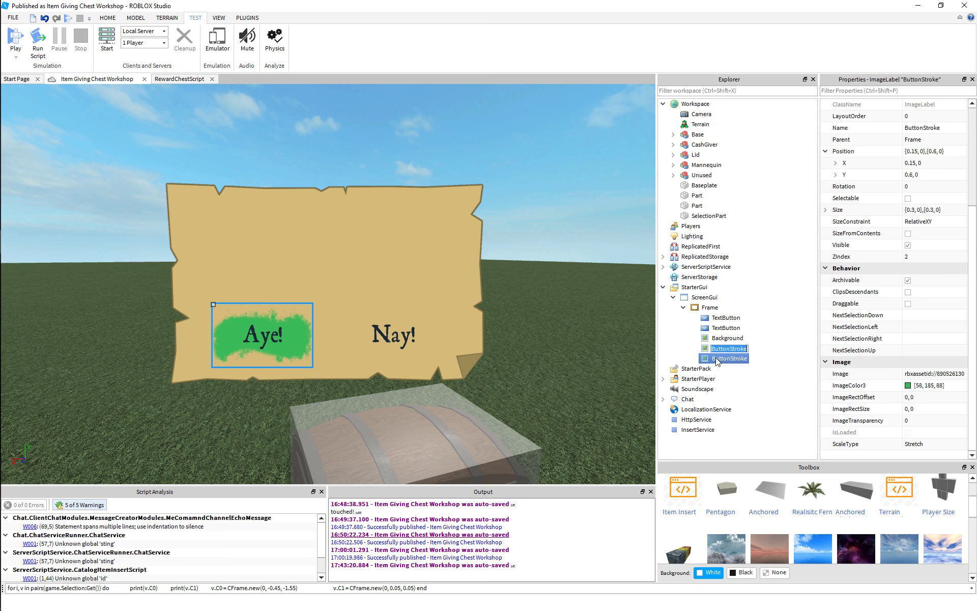
pyautogui.click(716, 359)
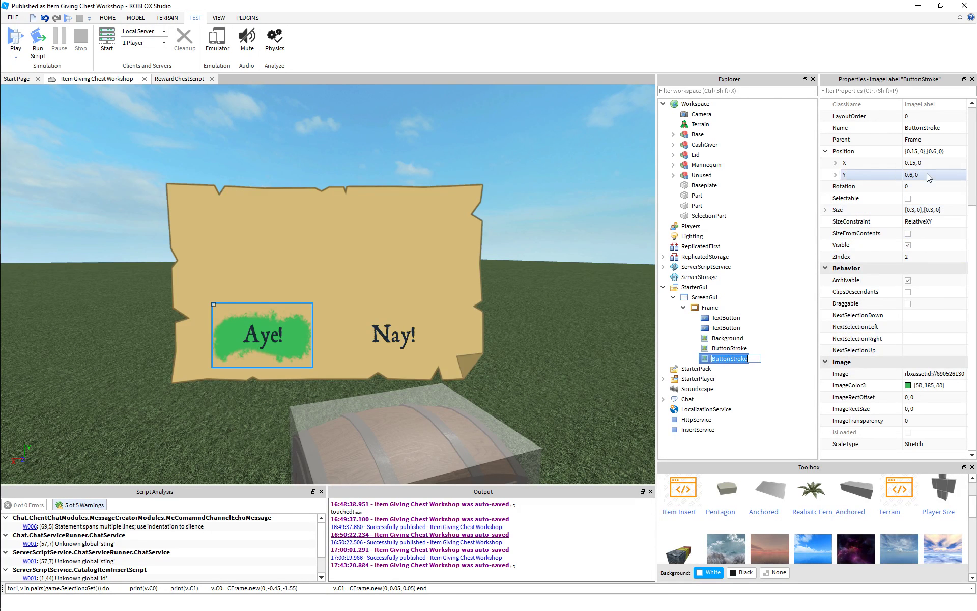
pyautogui.click(932, 151)
pyautogui.doubleClick(934, 151)
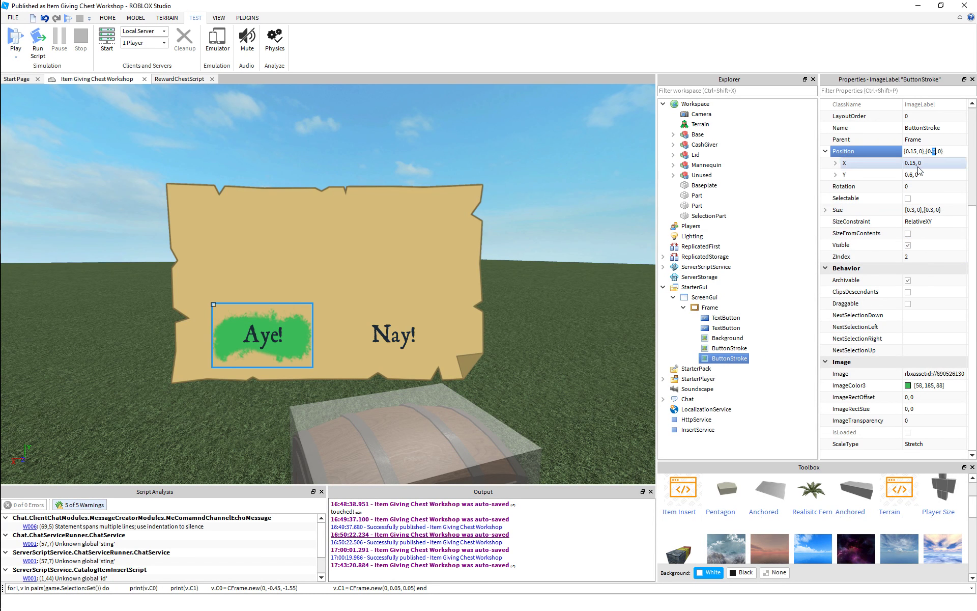
pyautogui.doubleClick(914, 152)
pyautogui.write('55')
pyautogui.press('Return')
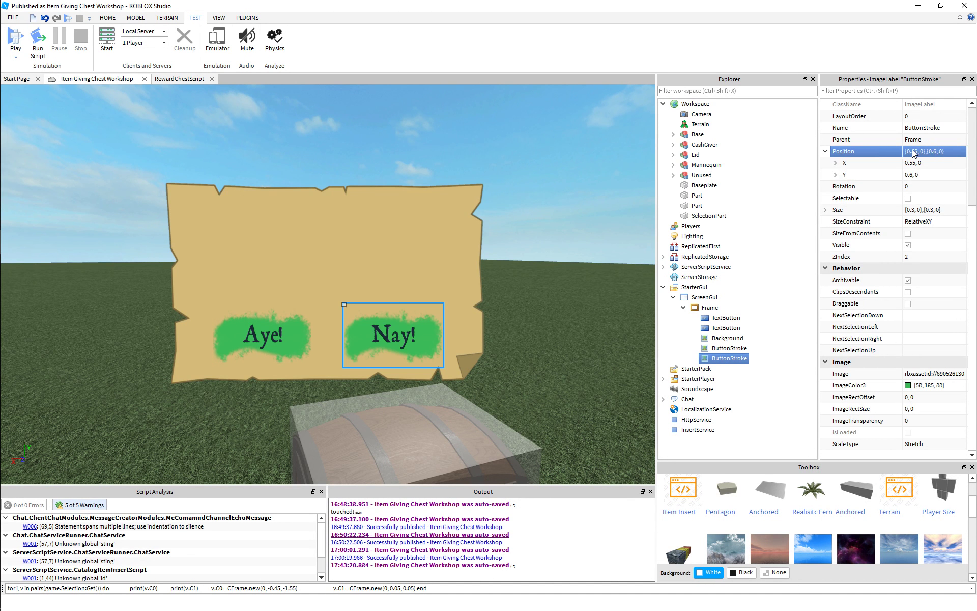
# Step: Tint the copied stroke's ImageColor3 red, 185, 52, 18
pyautogui.click(870, 386)
pyautogui.click(909, 386)
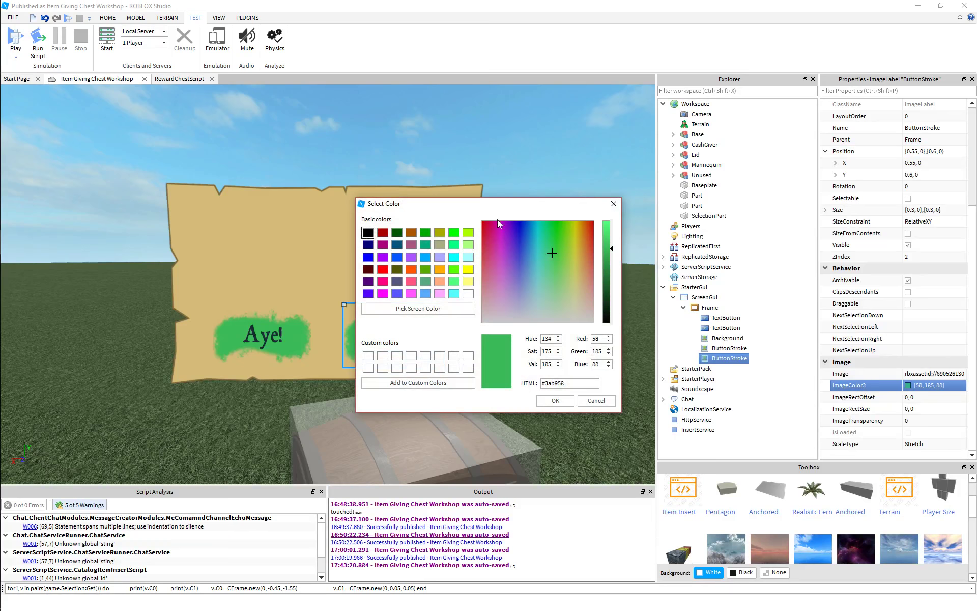
pyautogui.moveTo(489, 203); pyautogui.dragTo(622, 270)
pyautogui.moveTo(721, 319); pyautogui.dragTo(723, 301)
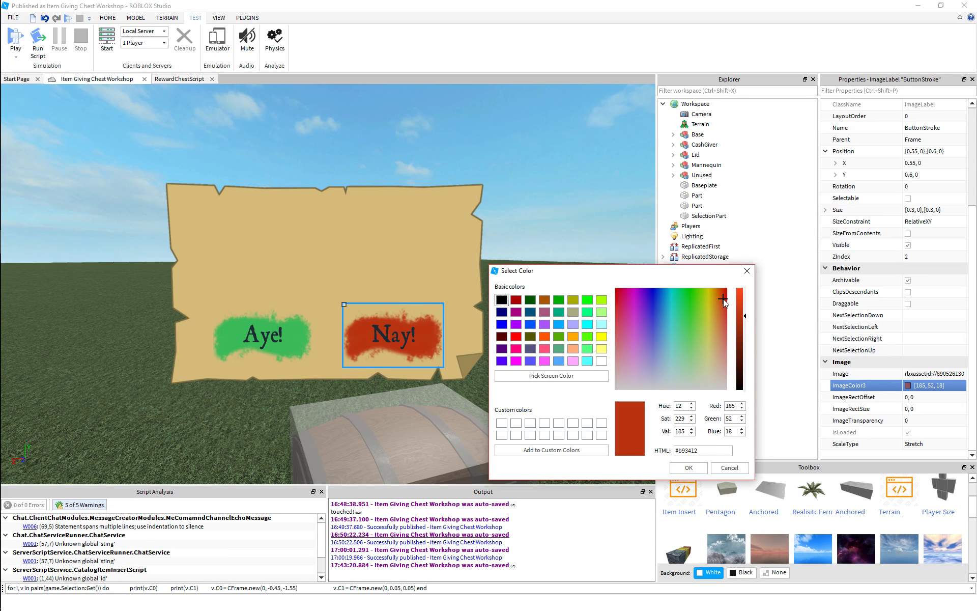
# Step: Apply the red colour to the Nay! brush stroke and preview the sign
pyautogui.click(688, 467)
pyautogui.click(523, 230)
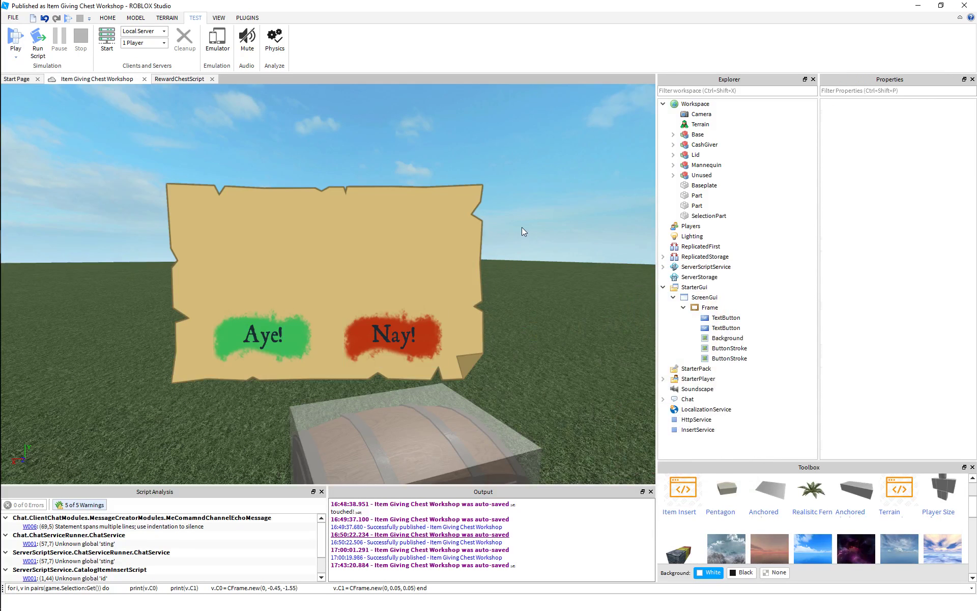
pyautogui.moveTo(523, 231); pyautogui.dragTo(522, 228, button='right')
# Step: Insert a TextLabel into the parchment Frame and check the Aye! and Nay! buttons
pyautogui.rightClick(709, 307)
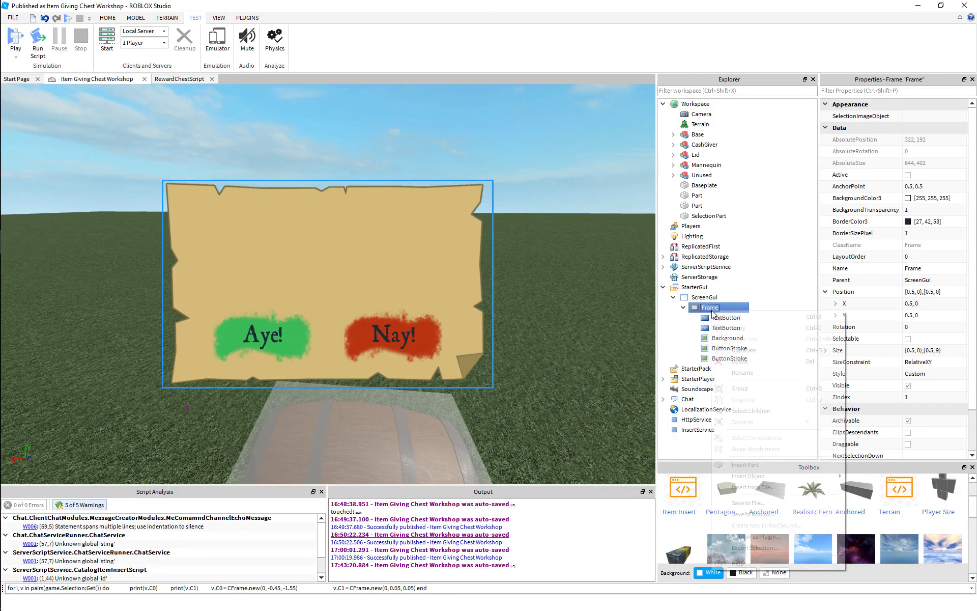
pyautogui.moveTo(767, 478)
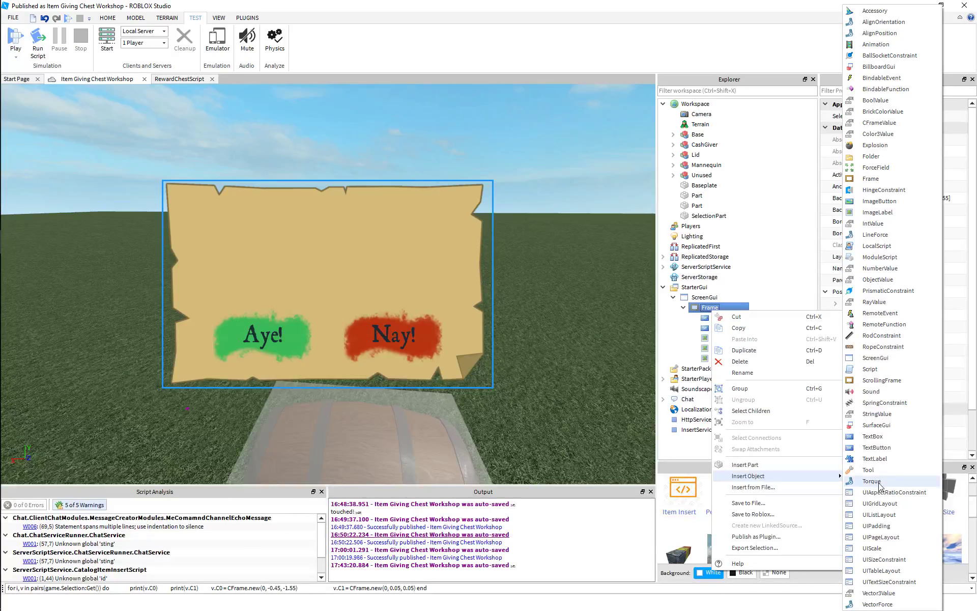
pyautogui.click(874, 458)
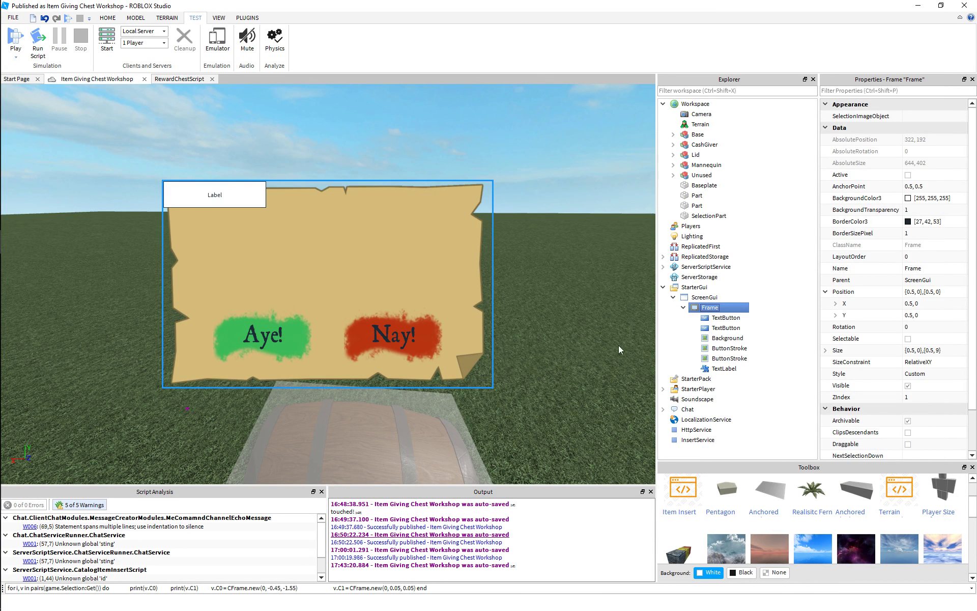
pyautogui.click(726, 327)
pyautogui.click(726, 317)
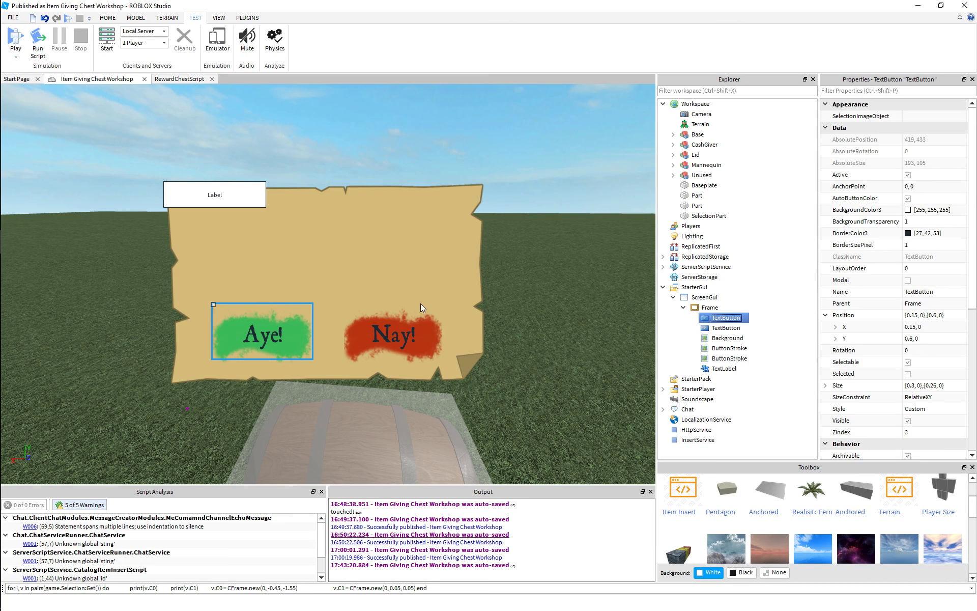
pyautogui.click(725, 379)
# Step: Resize the new text label to {0.8,0},{0.5,0}
pyautogui.click(727, 370)
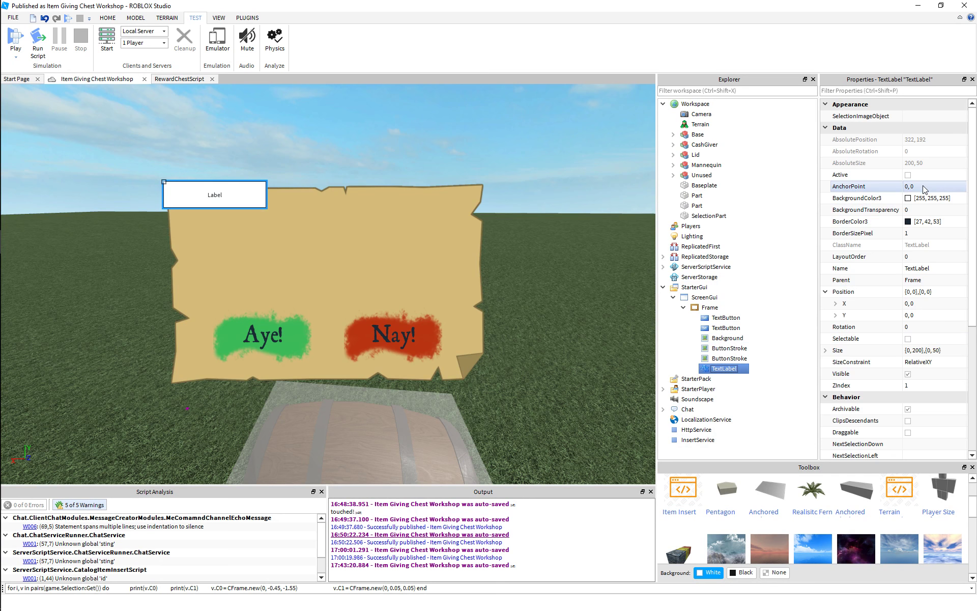
pyautogui.click(913, 349)
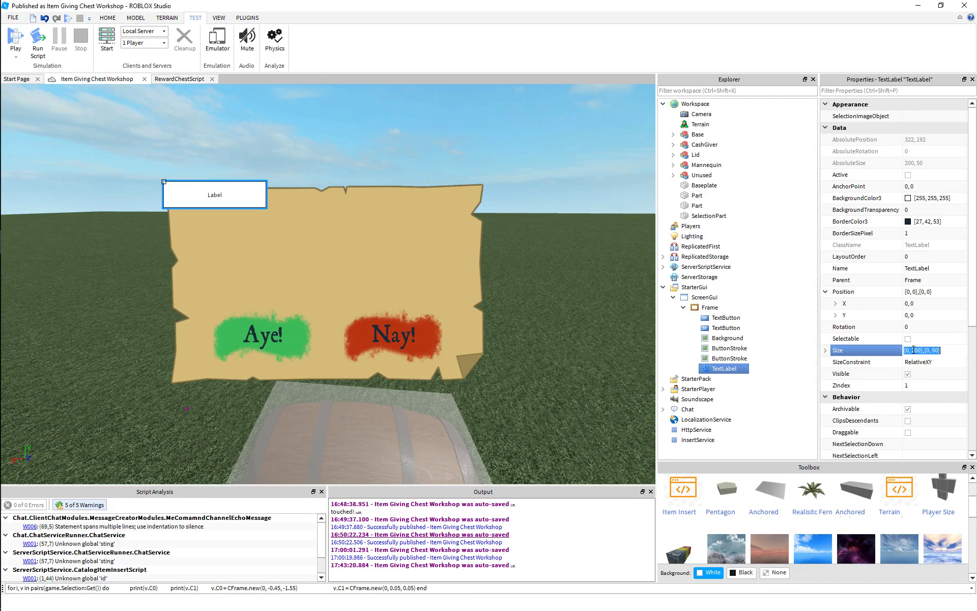
pyautogui.write('.8')
pyautogui.write(', 0},{0.5, 0')
pyautogui.press('Return')
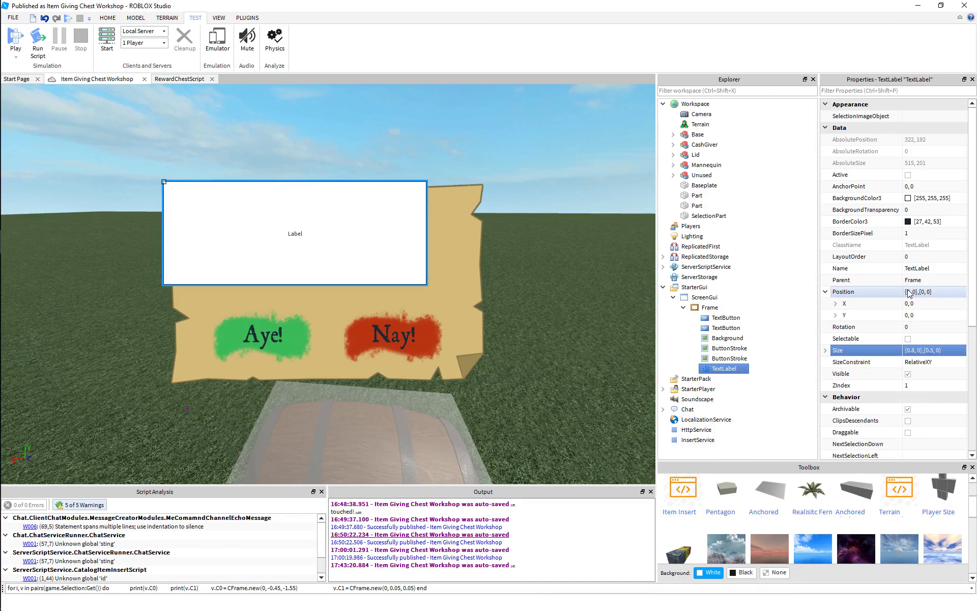
# Step: Position the label at {0.1,0},{0.1,0}, briefly trying a 0.05 vertical offset
pyautogui.click(908, 292)
pyautogui.write('.1')
pyautogui.press('Return')
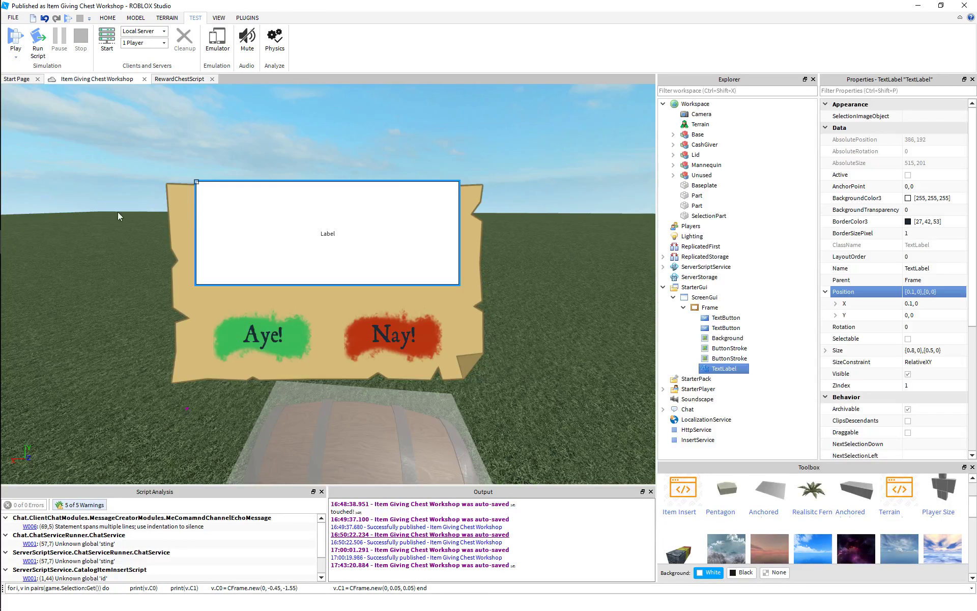
pyautogui.click(926, 291)
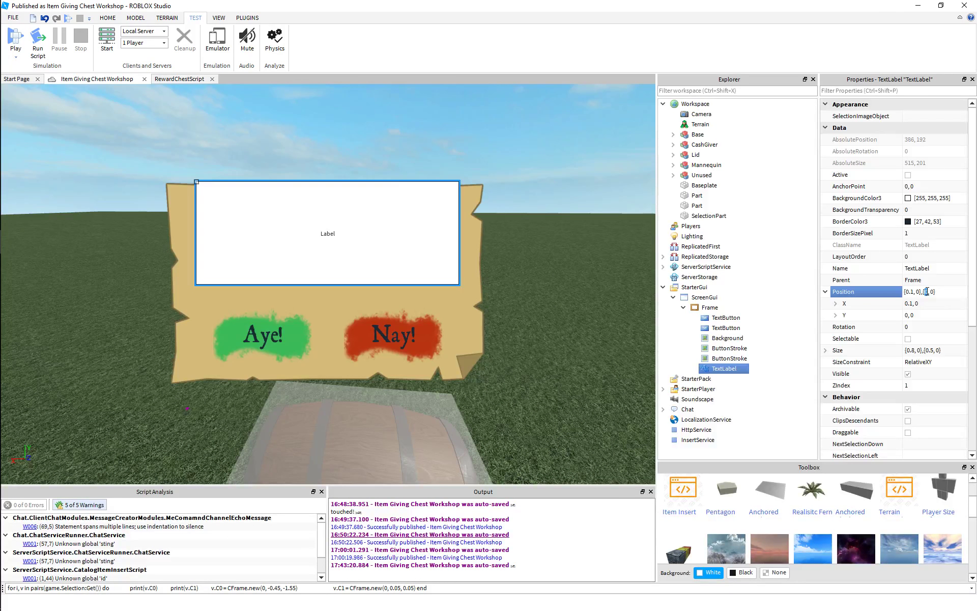
pyautogui.write('0.05')
pyautogui.press('Return')
pyautogui.click(927, 292)
pyautogui.press('BackSpace')
pyautogui.press('BackSpace')
pyautogui.write('1')
pyautogui.press('Return')
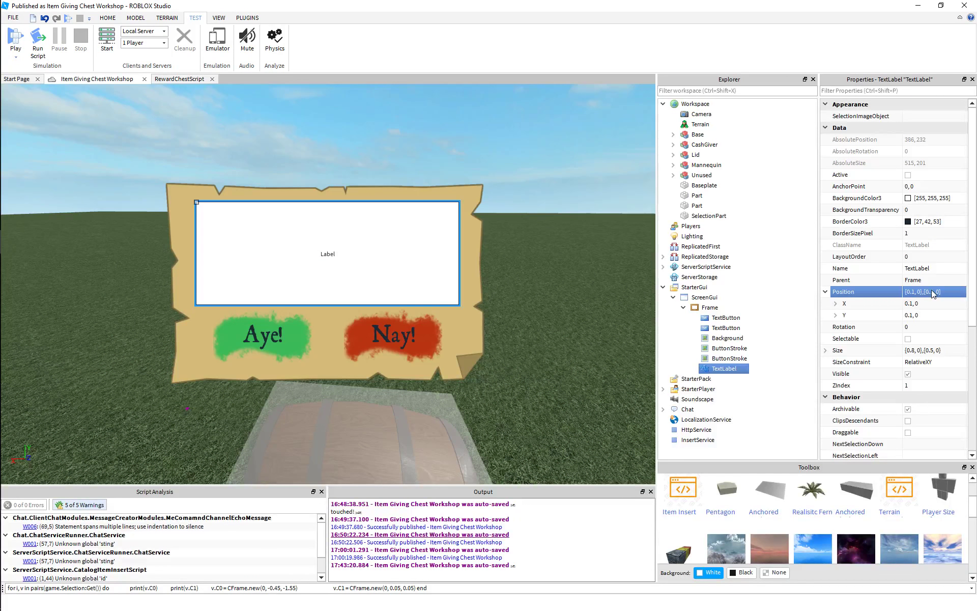
# Step: Set the label's BackgroundTransparency to 1
pyautogui.click(929, 210)
pyautogui.press('BackSpace')
pyautogui.write('1')
pyautogui.press('Return')
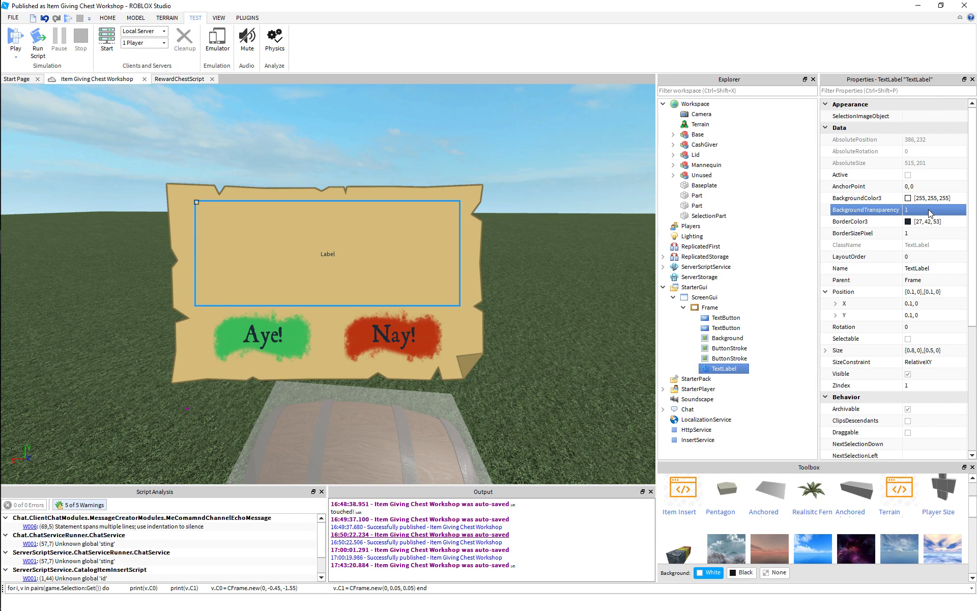
pyautogui.scroll(-5, 928, 387)
# Step: Set the label text to 'Might ye be interested in buying this here reward chest?'
pyautogui.click(929, 314)
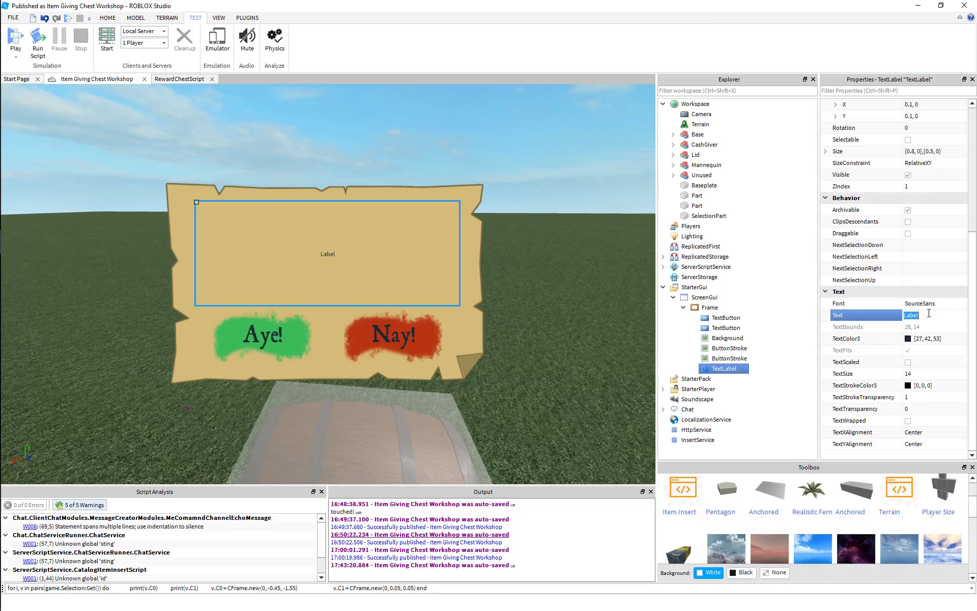
pyautogui.write('Migh')
pyautogui.write('t ye be interested in a')
pyautogui.press('BackSpace')
pyautogui.write('buying')
pyautogui.write(' this')
pyautogui.write(' here')
pyautogui.write(' reward ches')
pyautogui.write('t?')
pyautogui.press('Return')
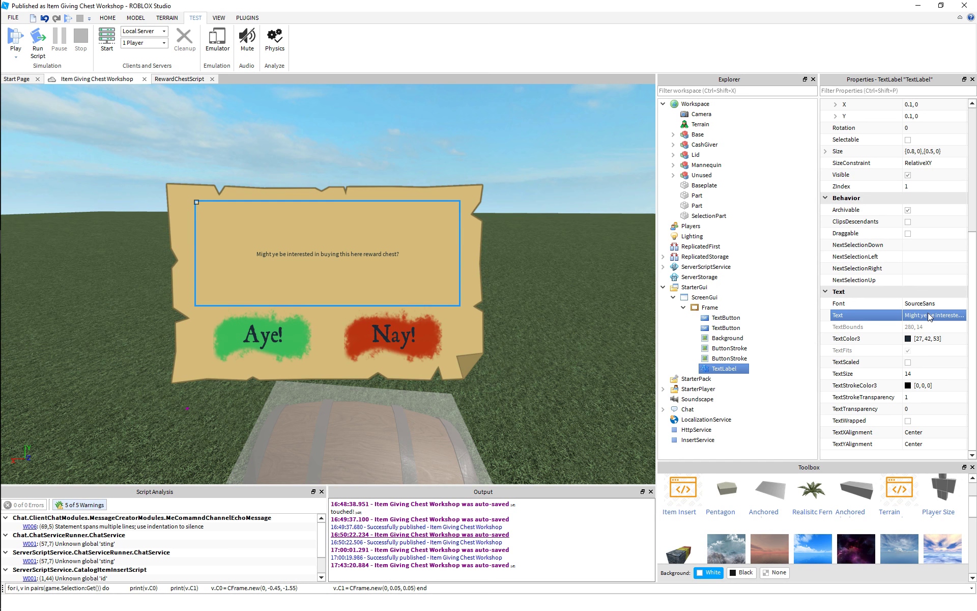
# Step: Give the question TextSize 64, turn on TextWrapped, and use the Antique font
pyautogui.click(924, 373)
pyautogui.write('64')
pyautogui.press('Return')
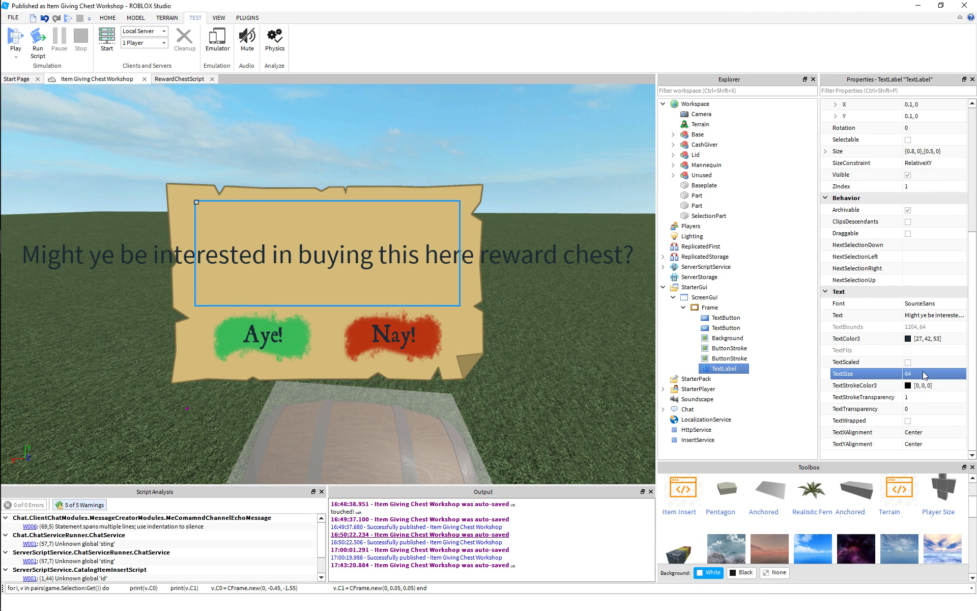
pyautogui.click(929, 426)
pyautogui.click(929, 425)
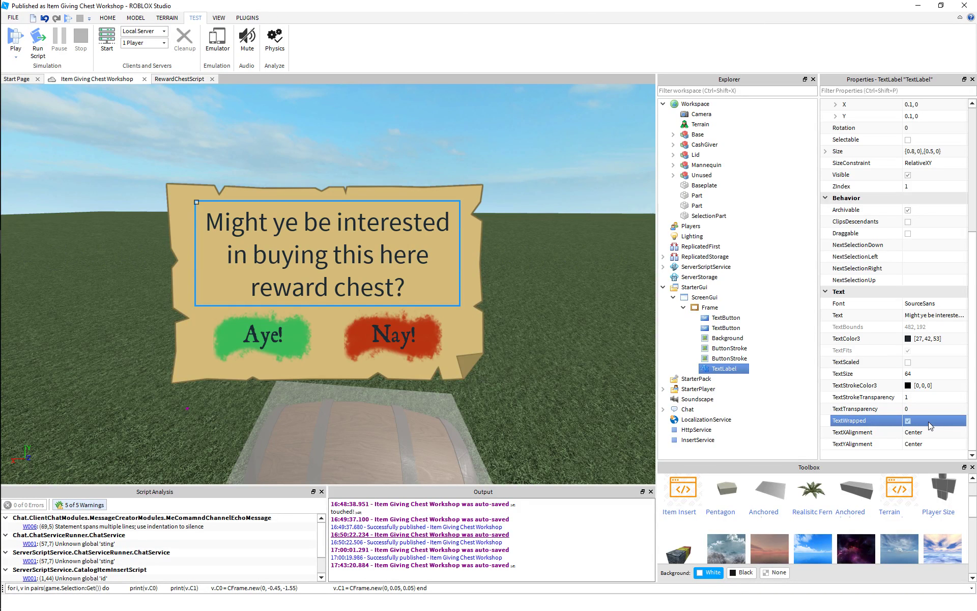
pyautogui.click(922, 304)
pyautogui.click(922, 303)
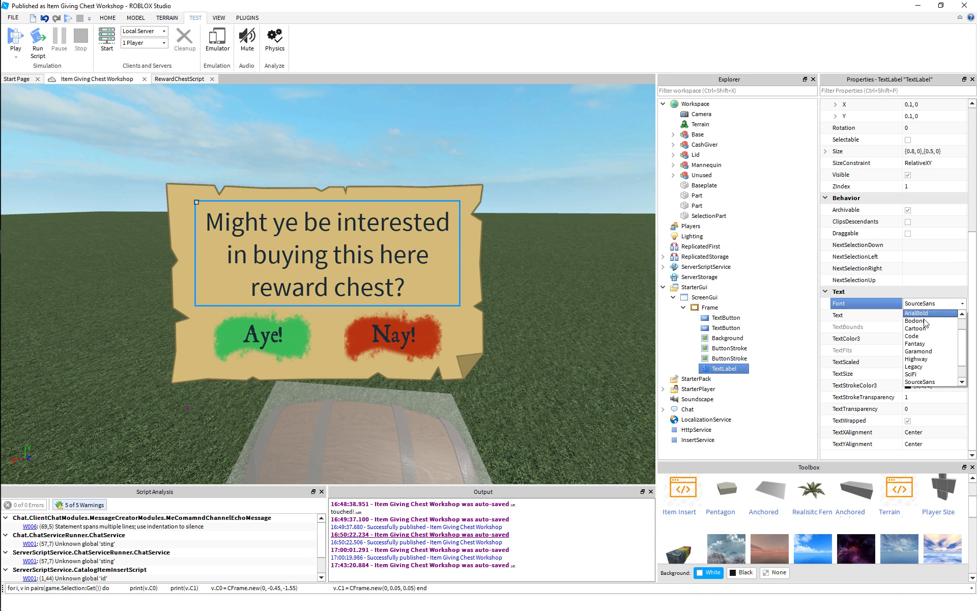
pyautogui.click(923, 313)
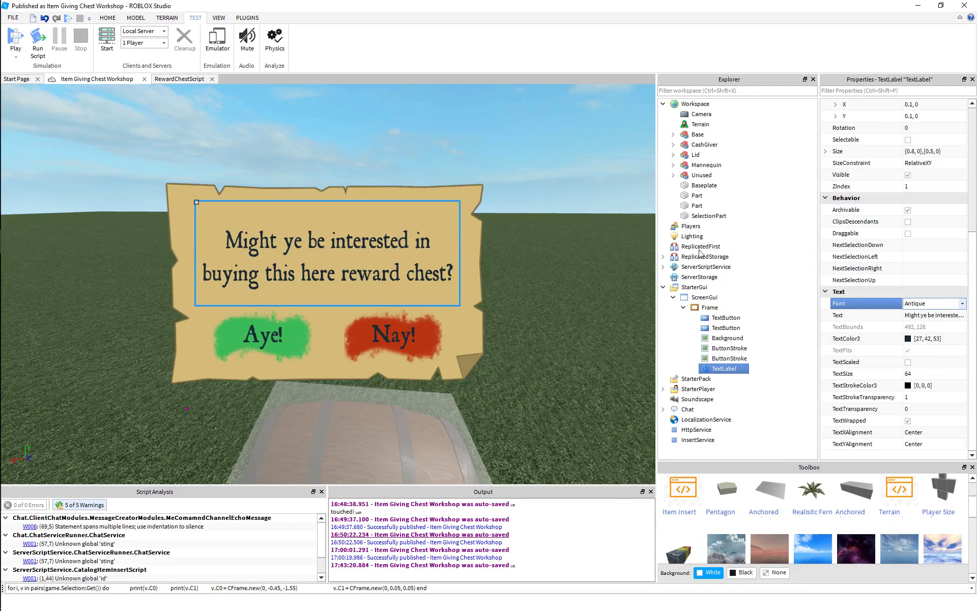
pyautogui.click(522, 223)
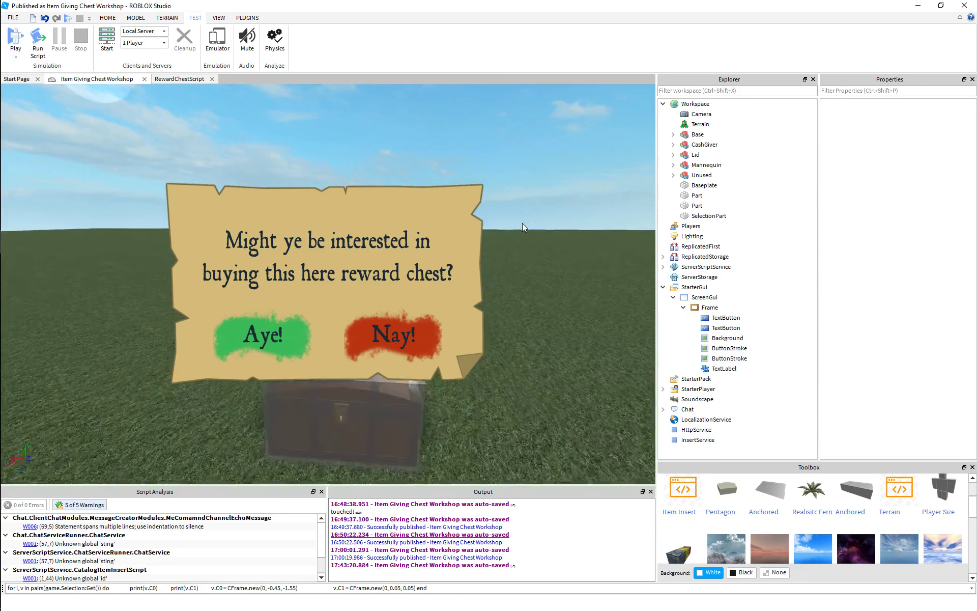
pyautogui.scroll(5, 522, 223)
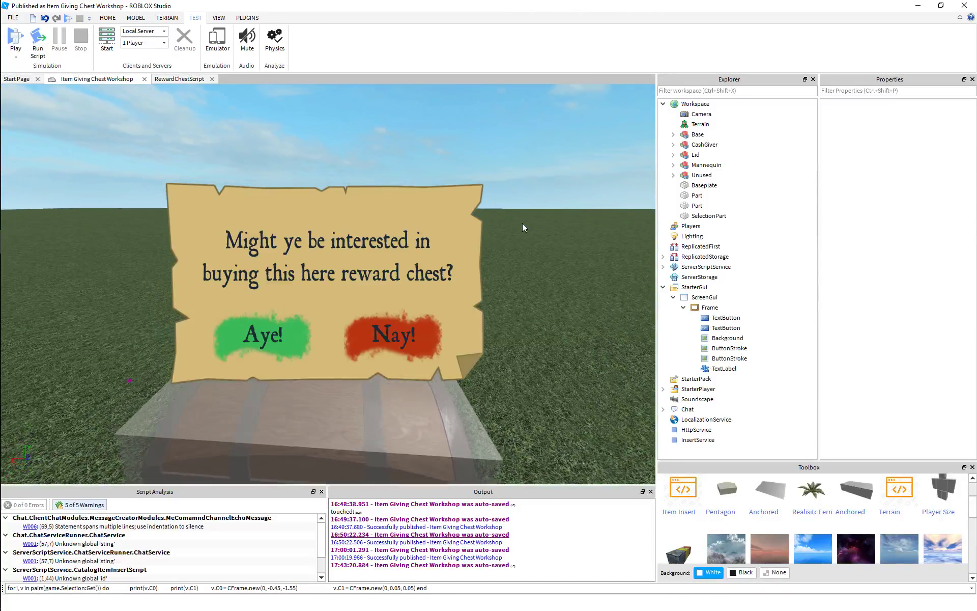
pyautogui.scroll(-5, 522, 223)
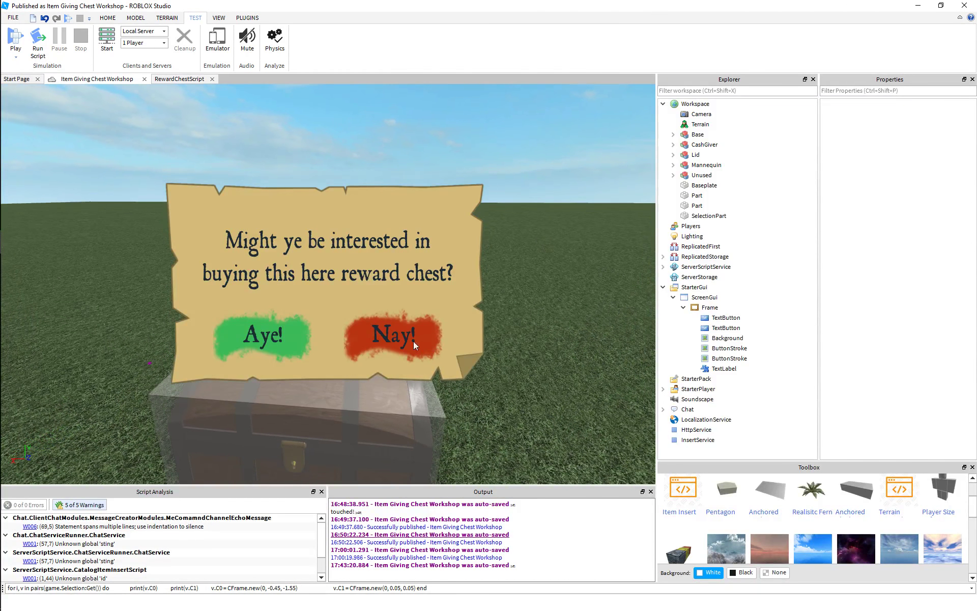
pyautogui.scroll(3, 565, 294)
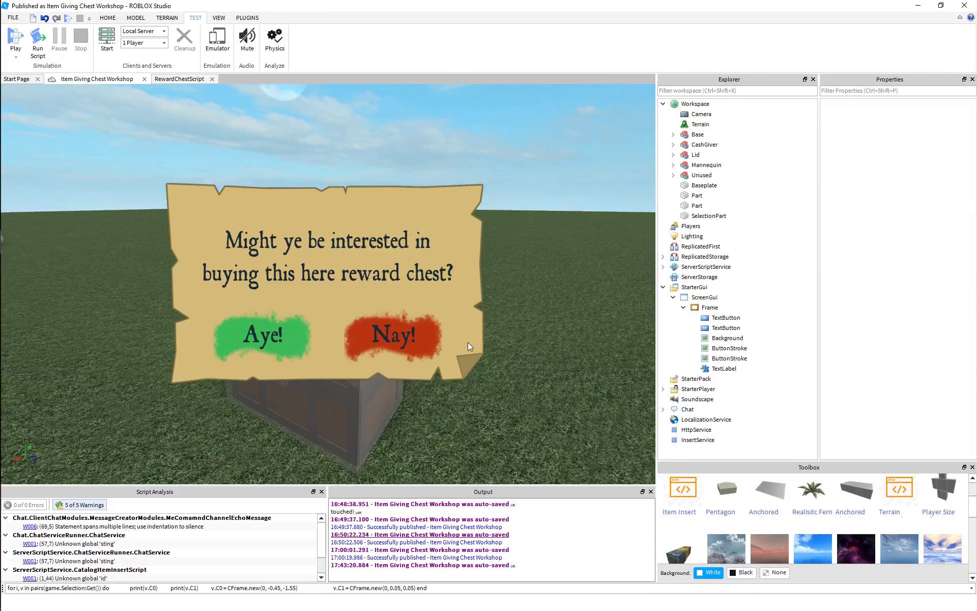
pyautogui.moveTo(554, 281); pyautogui.dragTo(548, 276, button='right')
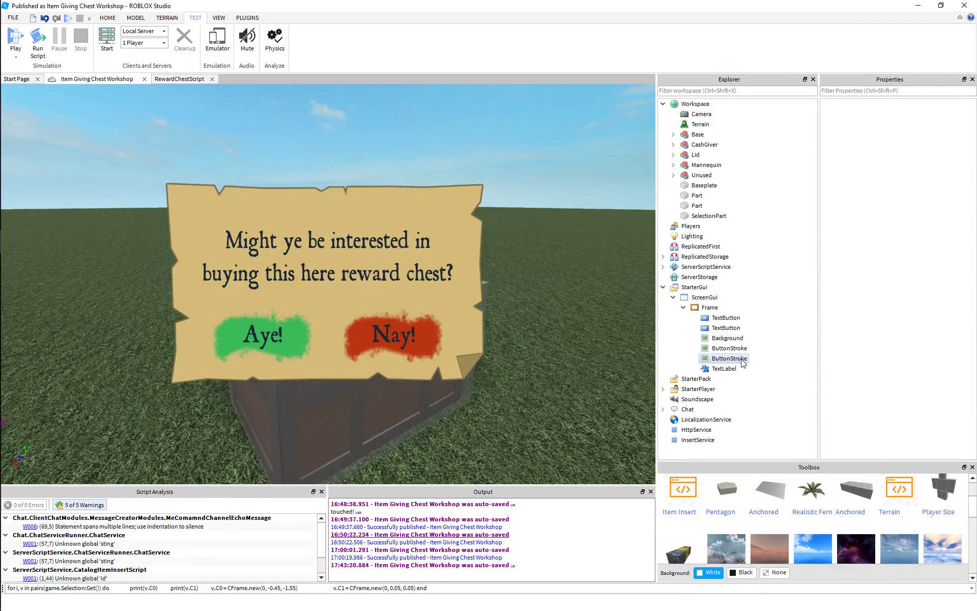
# Step: Shift the Nay! brush stroke's colour to a slightly warmer red hue
pyautogui.click(729, 358)
pyautogui.scroll(-4, 865, 254)
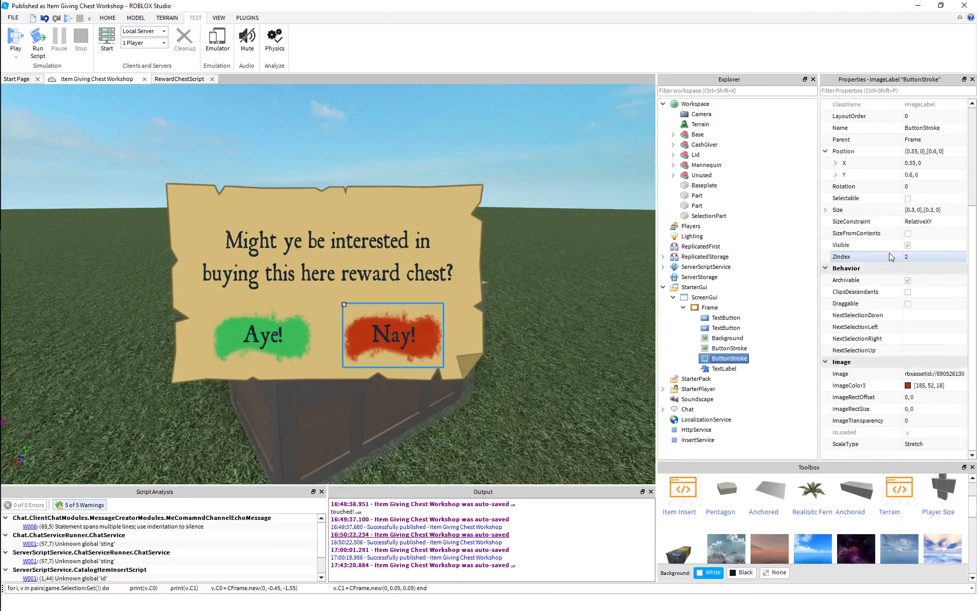
pyautogui.click(908, 386)
pyautogui.moveTo(555, 213); pyautogui.dragTo(702, 332)
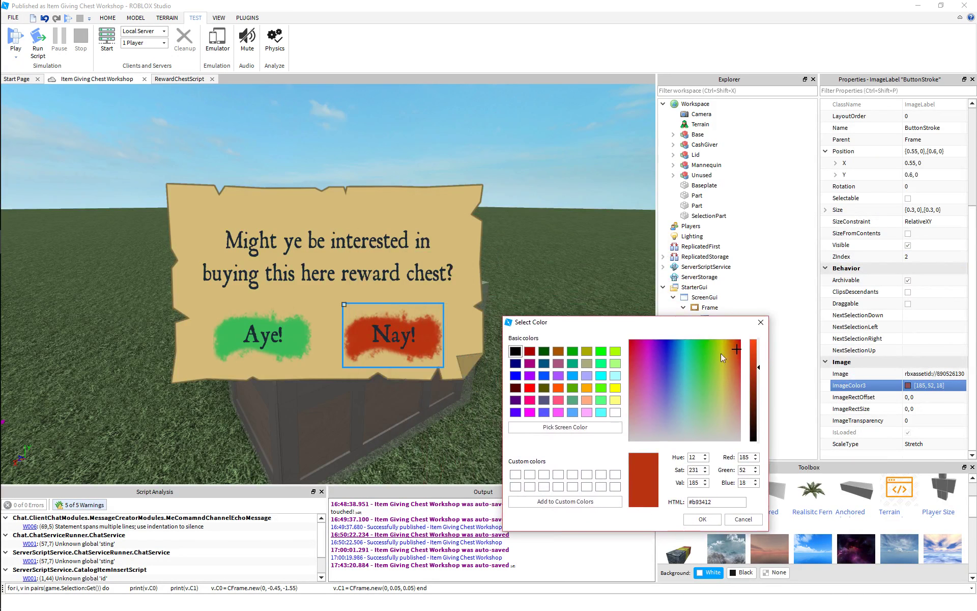
pyautogui.click(737, 348)
pyautogui.click(739, 350)
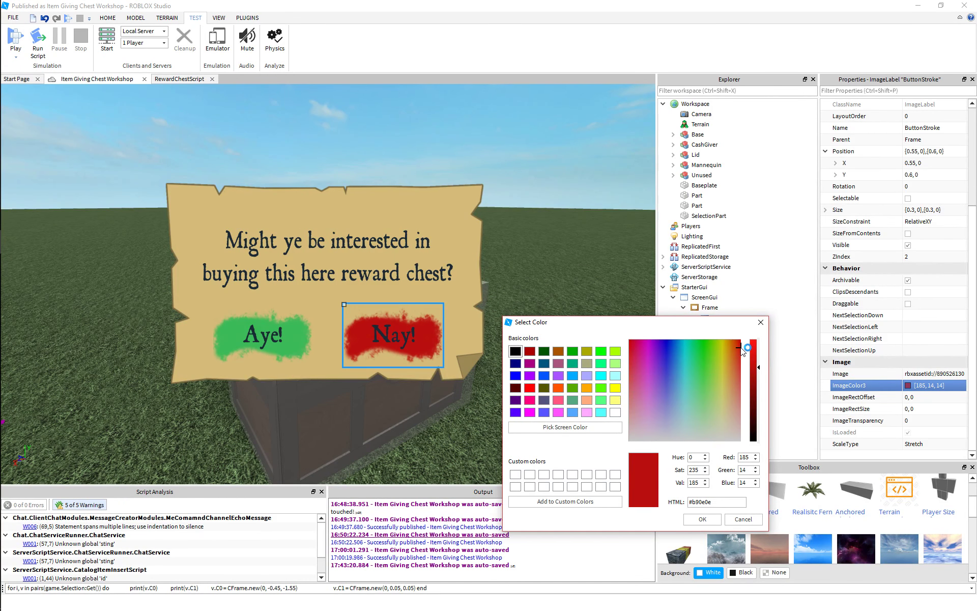
pyautogui.click(741, 348)
pyautogui.click(739, 351)
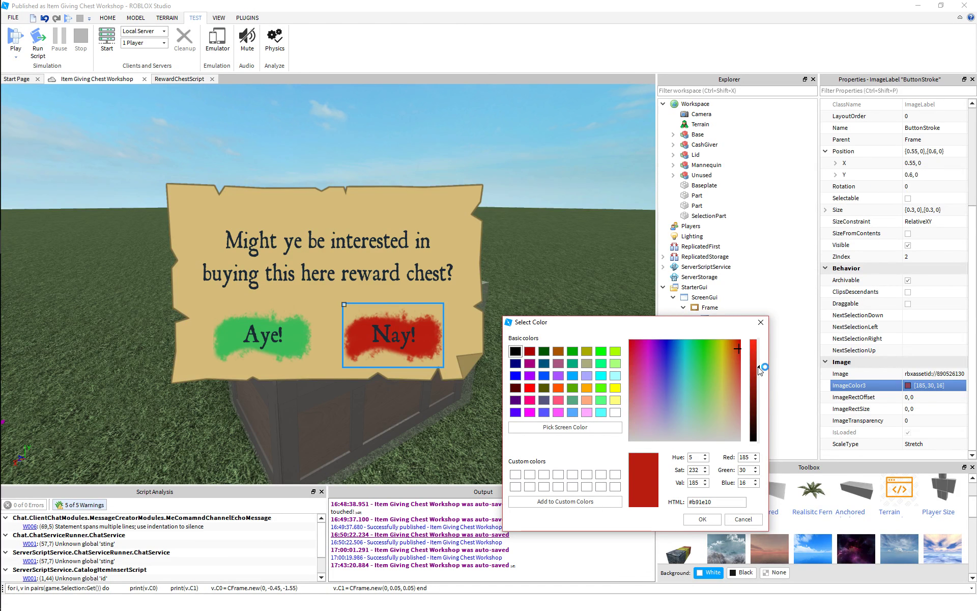
# Step: Brighten the red slightly, confirm the colour, and preview the sign
pyautogui.click(758, 369)
pyautogui.moveTo(758, 368); pyautogui.dragTo(738, 352)
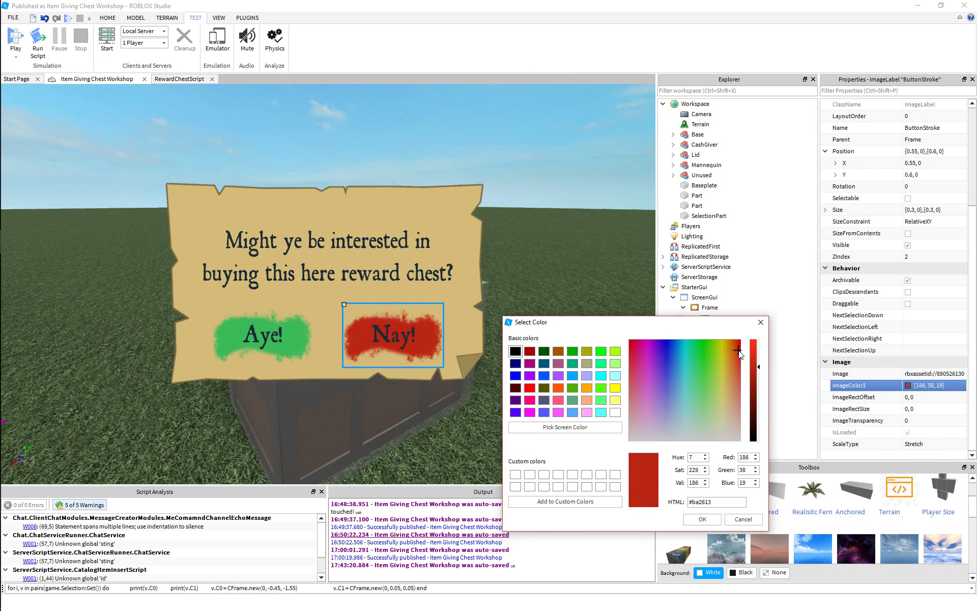
pyautogui.click(702, 518)
pyautogui.click(563, 221)
pyautogui.moveTo(563, 221); pyautogui.dragTo(443, 362, button='right')
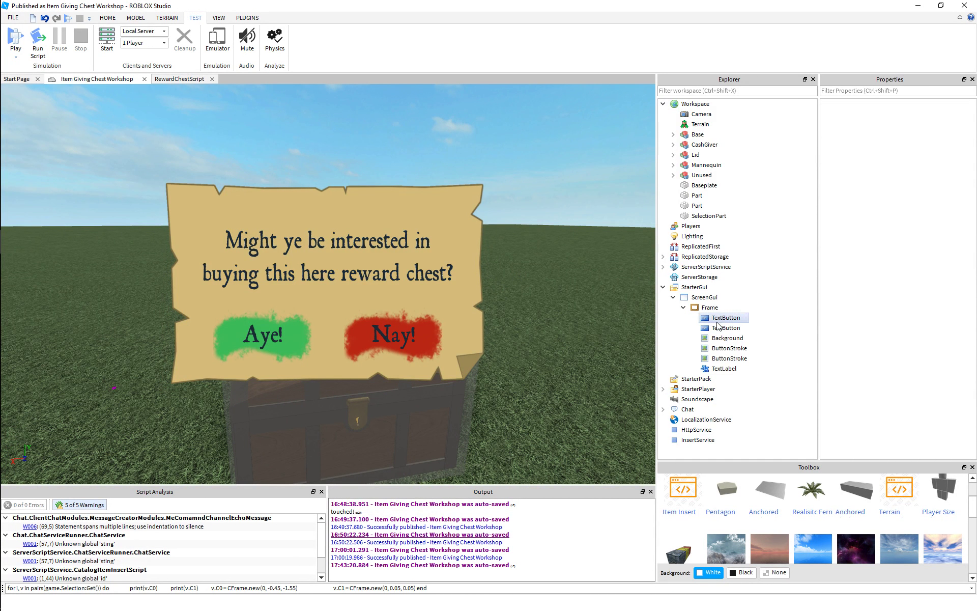
# Step: Try question label heights of 0.4, 0.3, then 0.35 of the frame
pyautogui.click(726, 370)
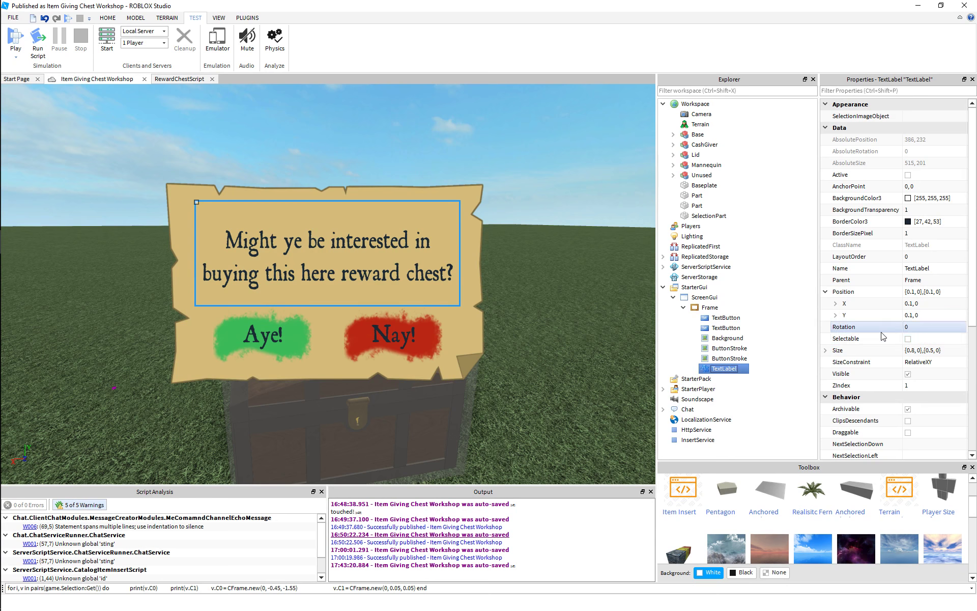
pyautogui.scroll(-2, 883, 336)
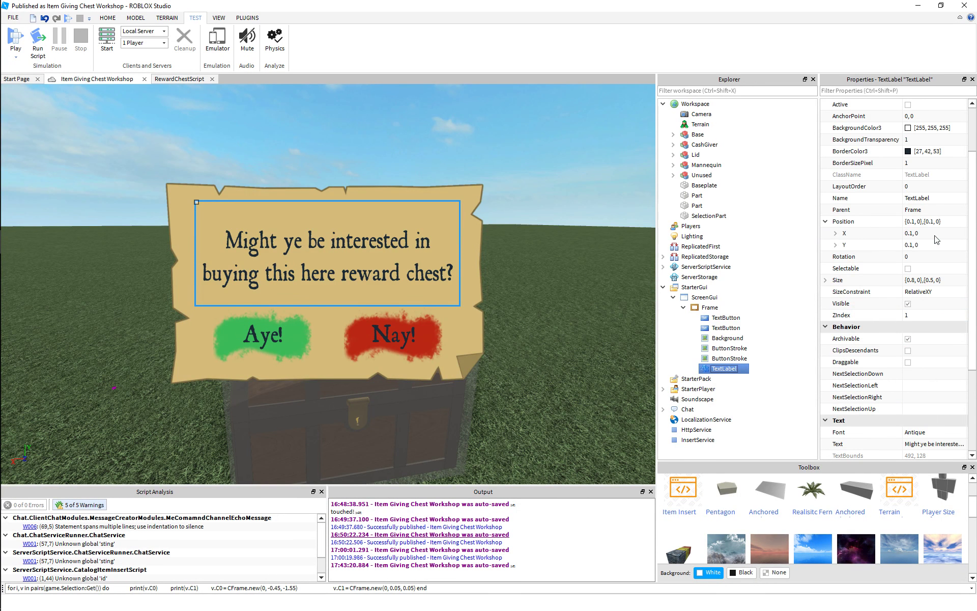
pyautogui.click(929, 279)
pyautogui.doubleClick(929, 280)
pyautogui.press('Return')
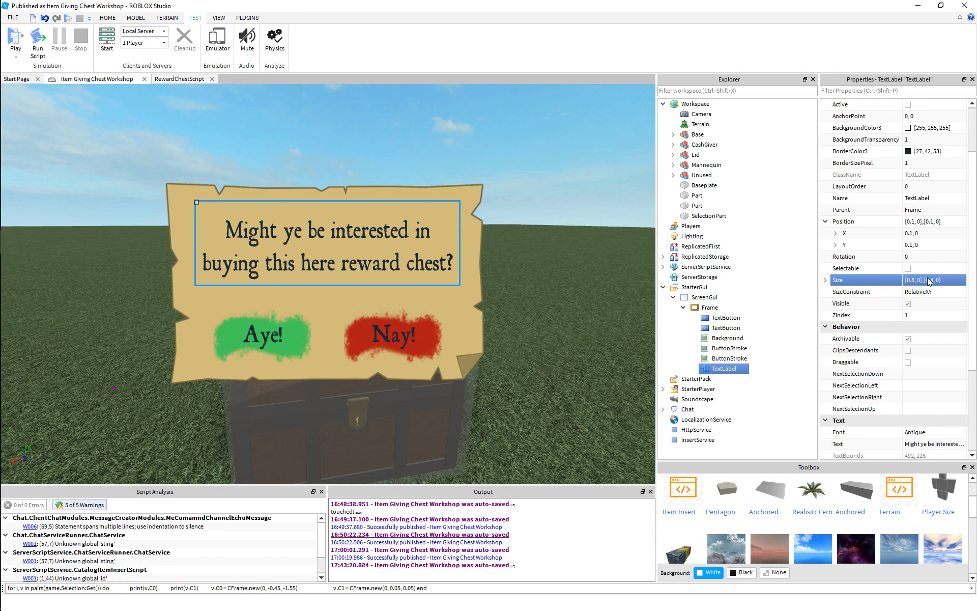
pyautogui.click(929, 280)
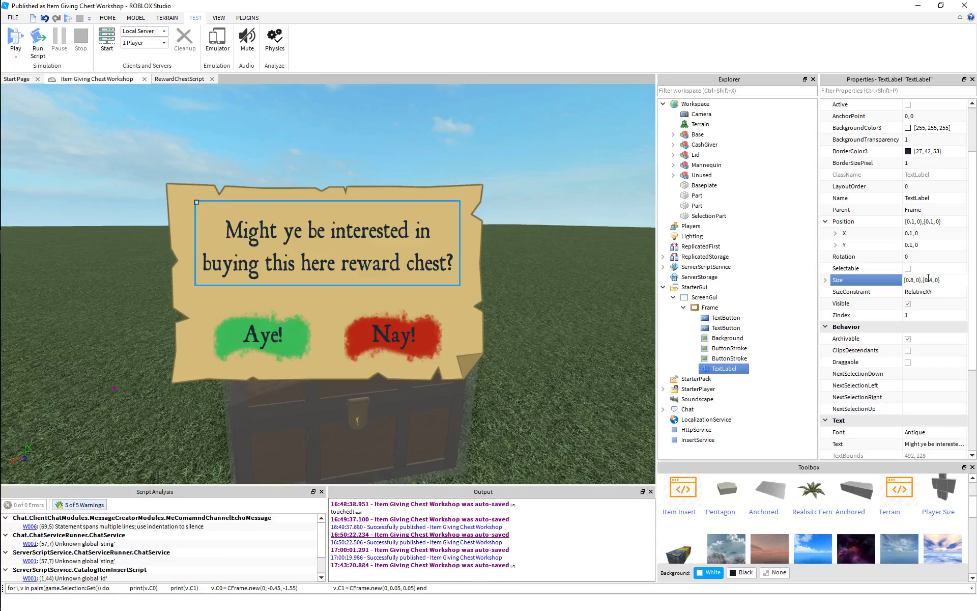
pyautogui.write('3')
pyautogui.press('Return')
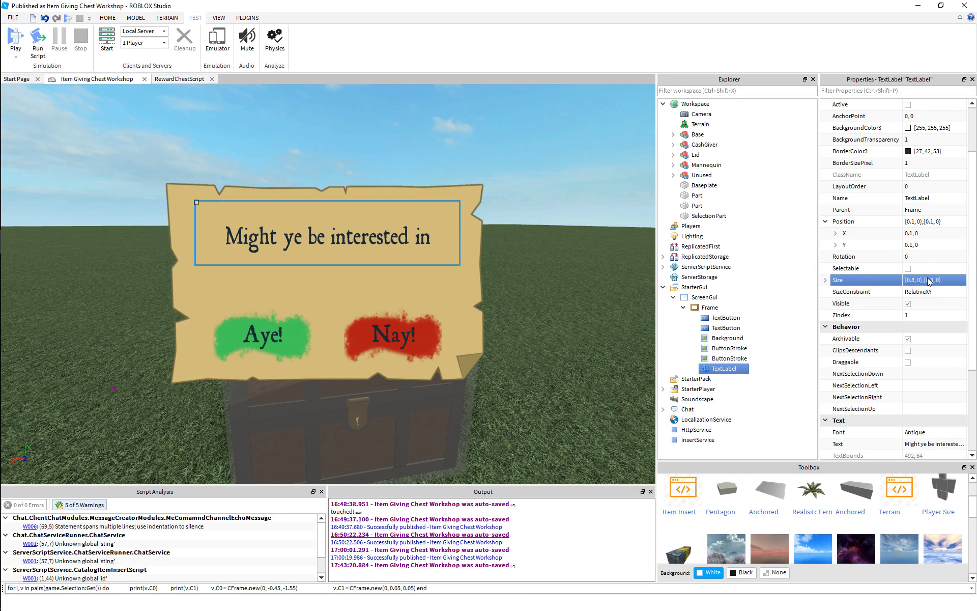
pyautogui.doubleClick(930, 280)
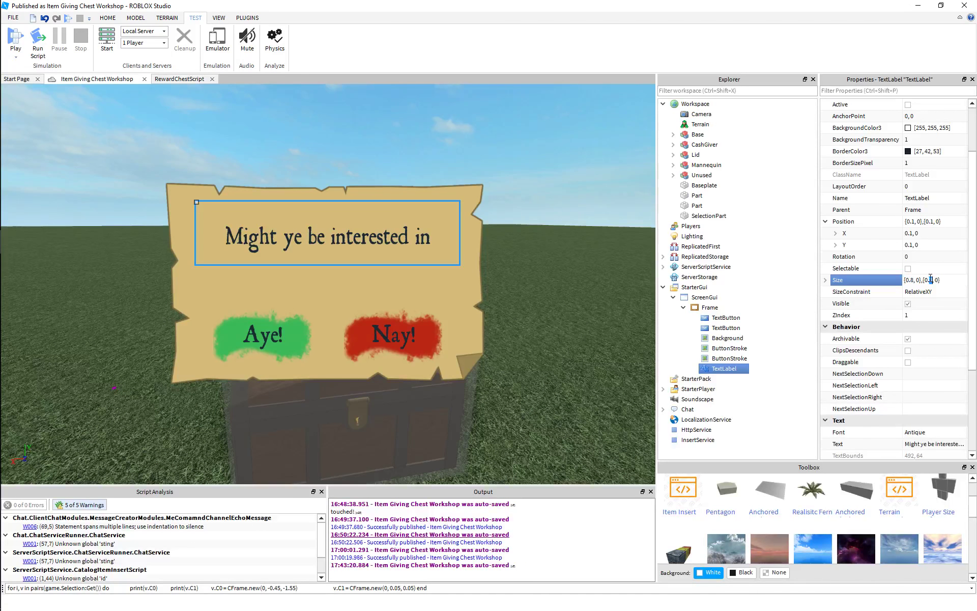
pyautogui.press('Return')
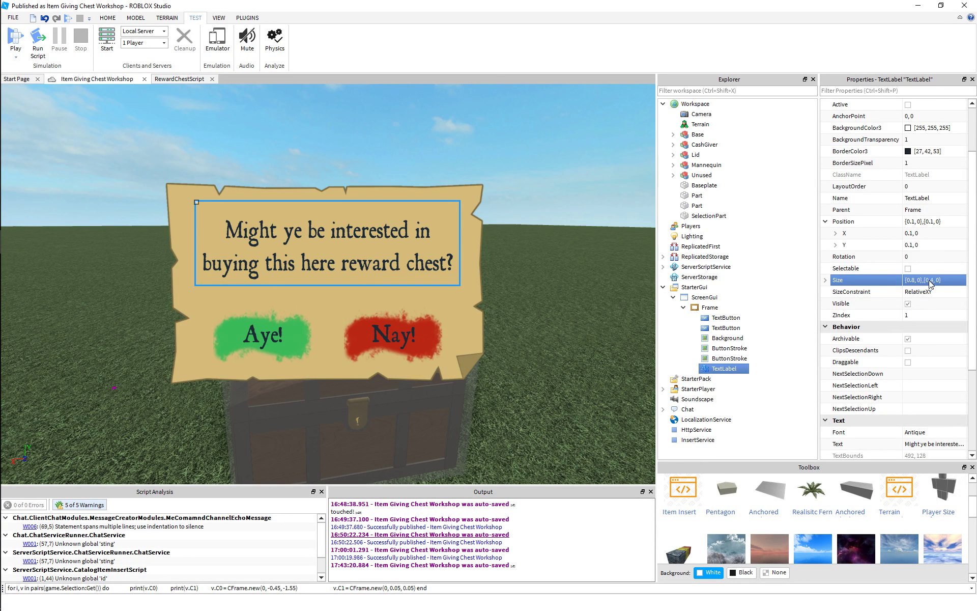
pyautogui.doubleClick(930, 279)
pyautogui.write('35')
pyautogui.press('Return')
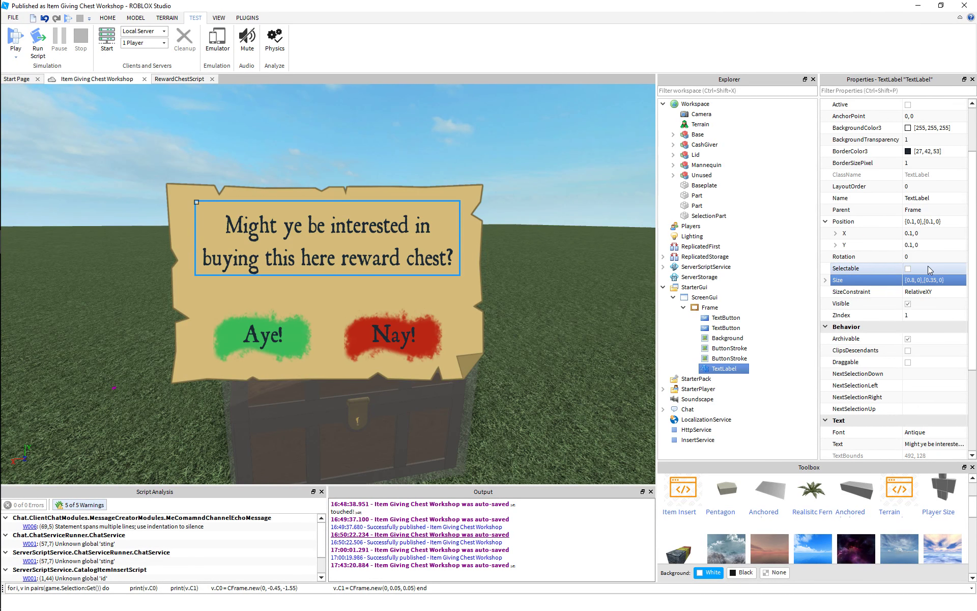
pyautogui.click(927, 266)
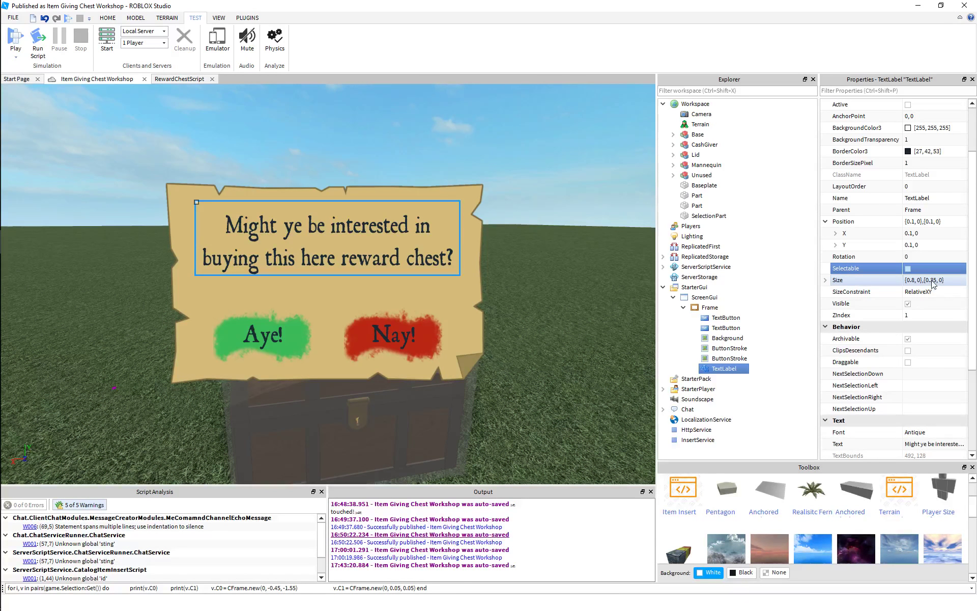
# Step: Step the height through 0.34, 0.33 and 0.31, settling on {0.8,0},{0.32,0}
pyautogui.doubleClick(931, 280)
pyautogui.write('34')
pyautogui.press('Return')
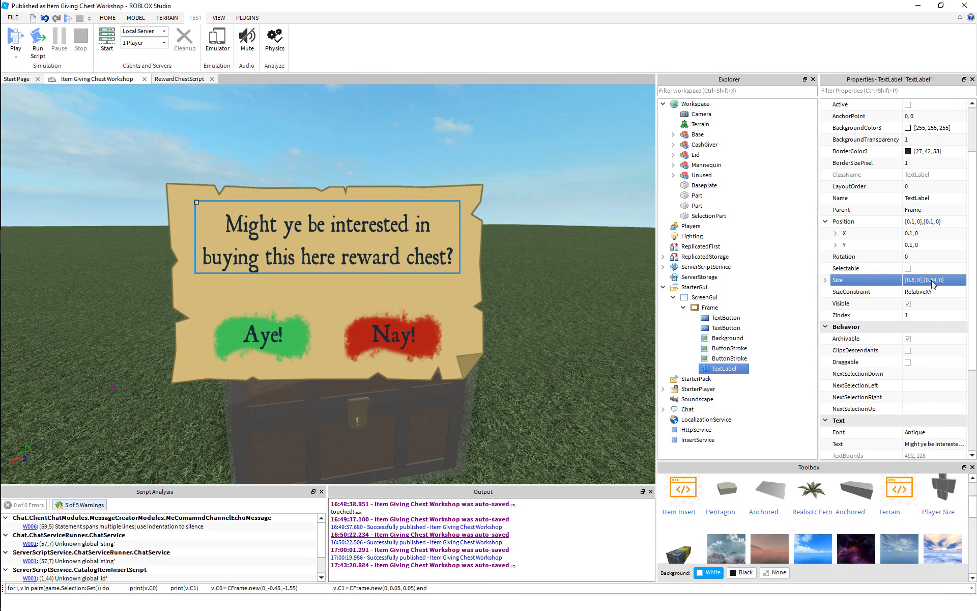
pyautogui.doubleClick(931, 280)
pyautogui.write('33')
pyautogui.press('Return')
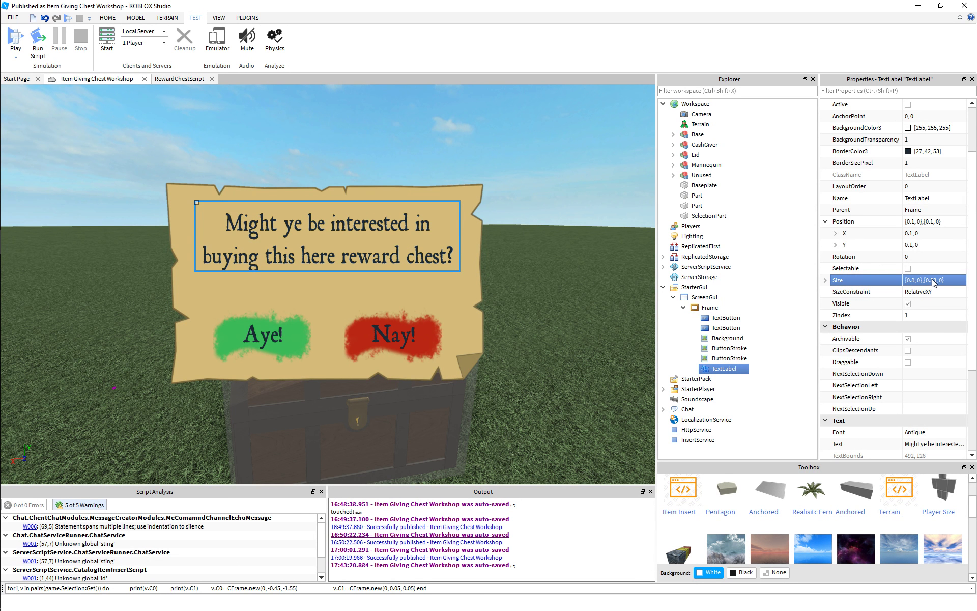
pyautogui.doubleClick(931, 280)
pyautogui.write('32')
pyautogui.press('Return')
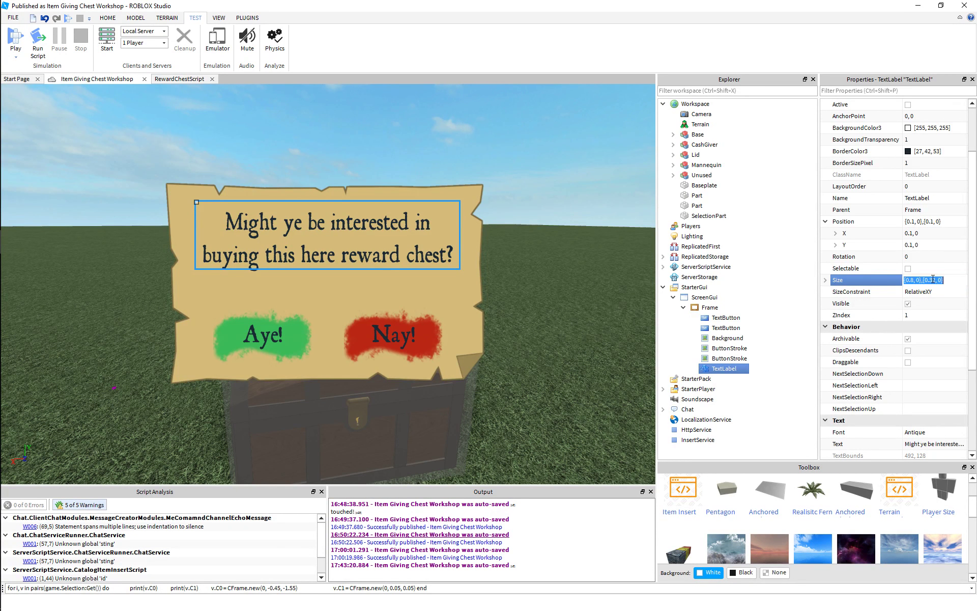
pyautogui.doubleClick(932, 280)
pyautogui.write('31')
pyautogui.press('Return')
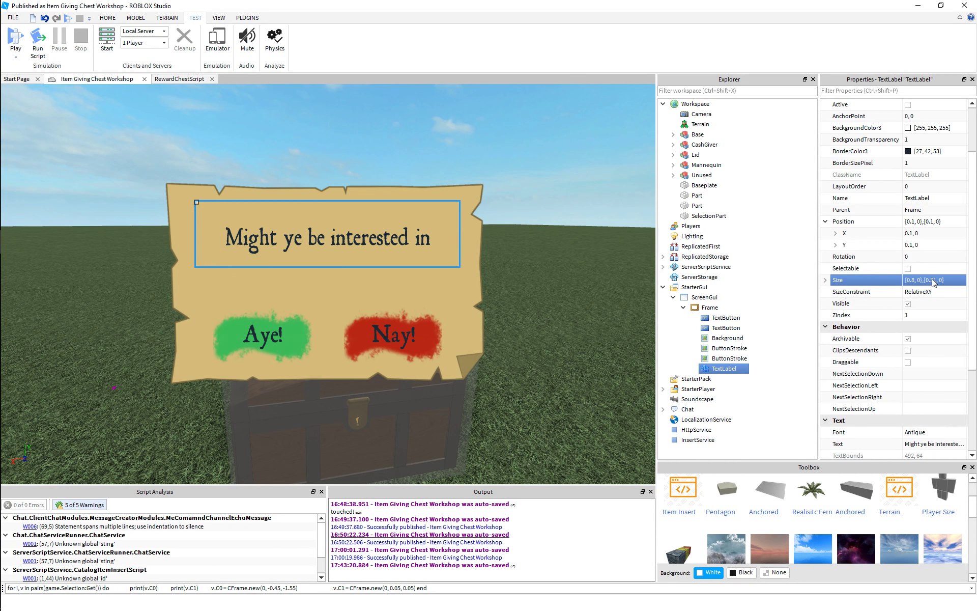
pyautogui.hotkey('ctrl', 'z')
pyautogui.click(326, 156)
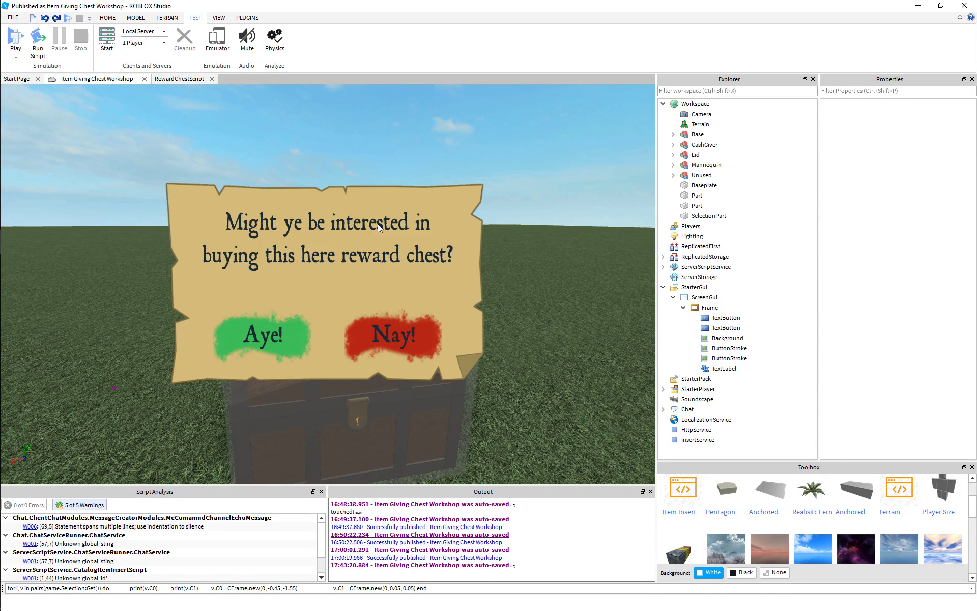
pyautogui.click(724, 369)
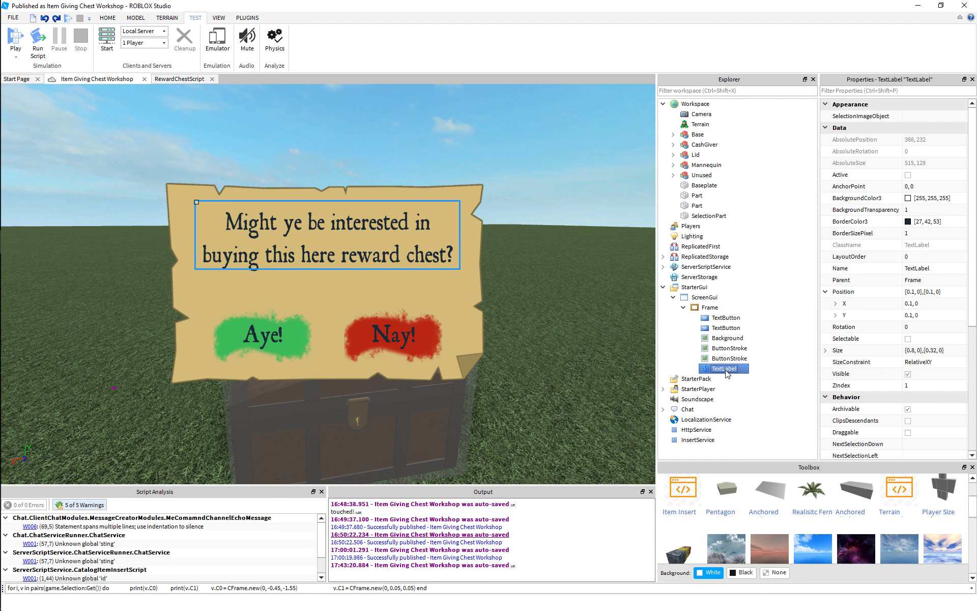
# Step: Duplicate the question label and rename the copy CostInfo
pyautogui.hotkey('ctrl', 'd')
pyautogui.scroll(-2, 834, 372)
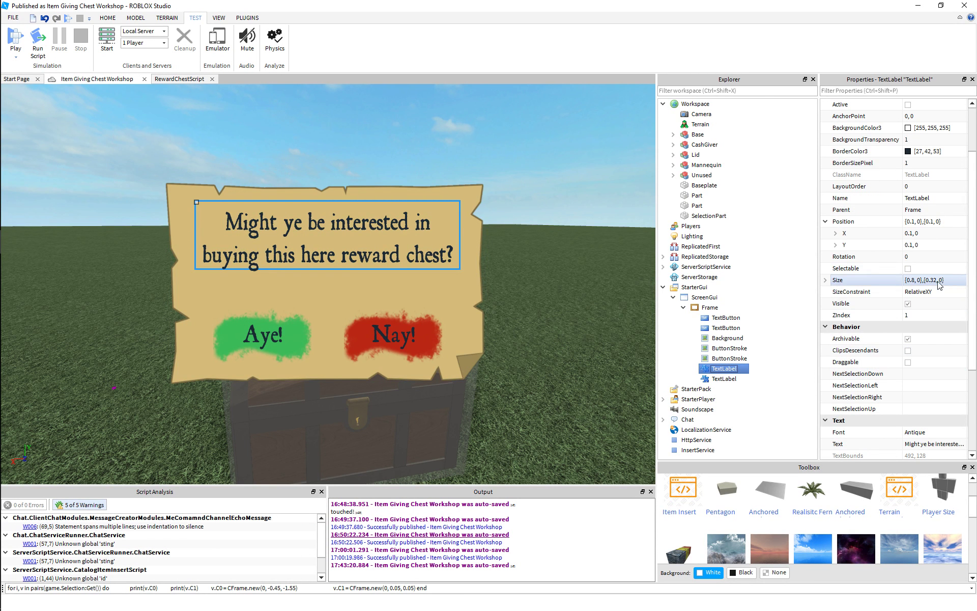
pyautogui.click(732, 369)
pyautogui.click(734, 379)
pyautogui.click(925, 198)
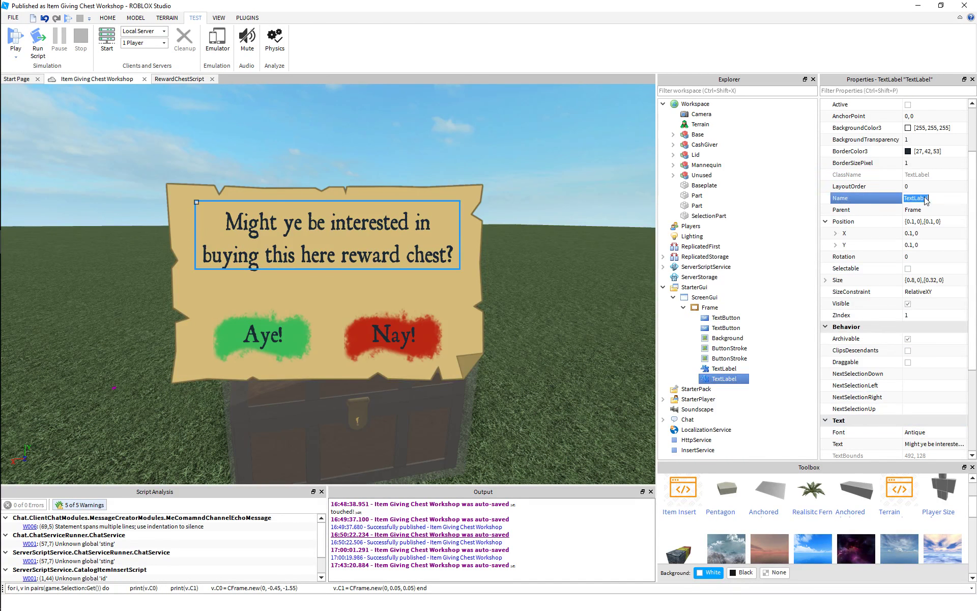
pyautogui.write('CostInfo')
pyautogui.press('Return')
# Step: Change CostInfo's text to 'Cost: 100'
pyautogui.scroll(-2, 875, 260)
pyautogui.scroll(2, 875, 260)
pyautogui.scroll(-2, 875, 259)
pyautogui.click(936, 375)
pyautogui.write('Cos')
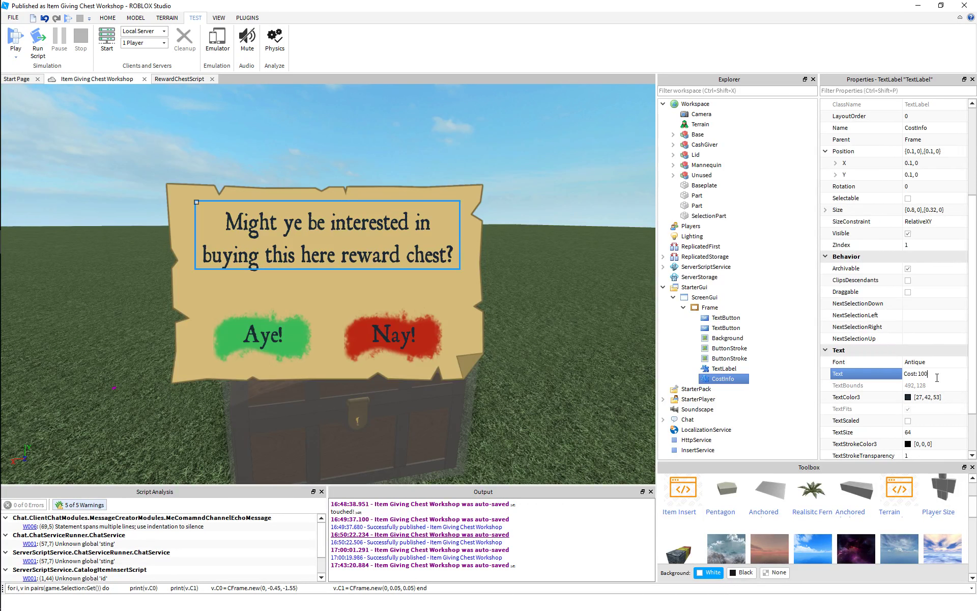
pyautogui.press('Return')
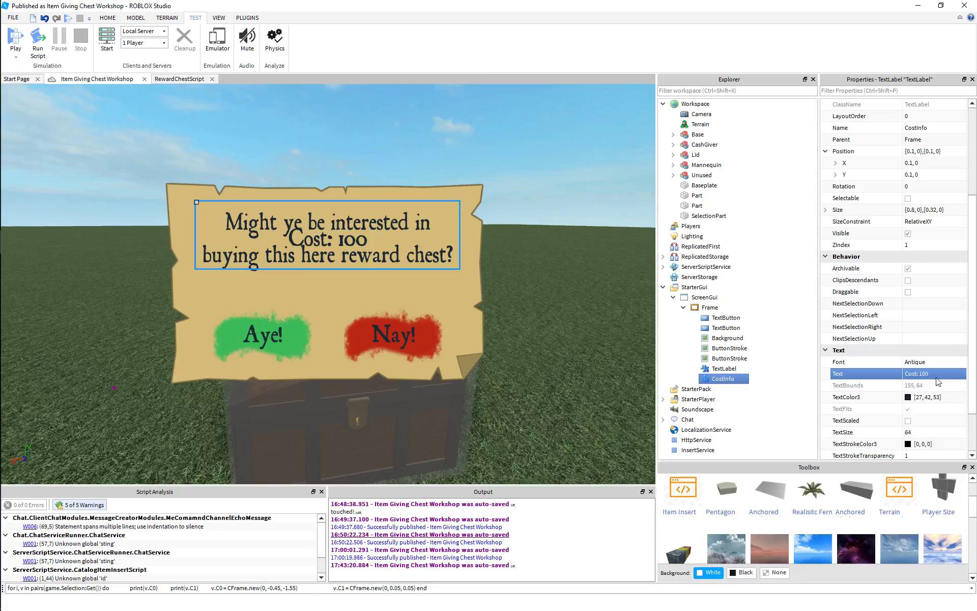
# Step: Give the Cost label a 0.1 height and try Y positions 0.6 and 0.5
pyautogui.doubleClick(930, 210)
pyautogui.write('1')
pyautogui.press('Return')
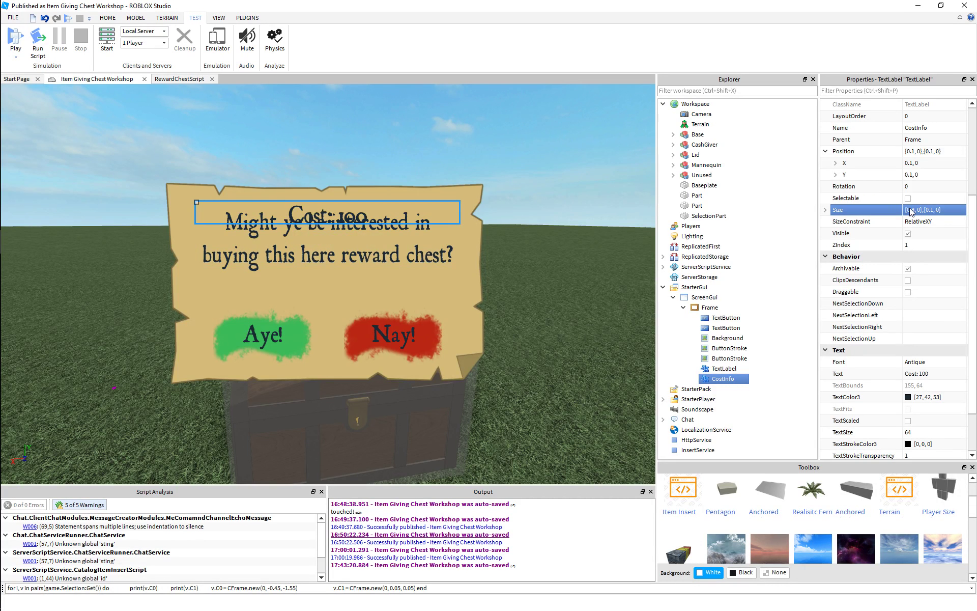
pyautogui.doubleClick(930, 151)
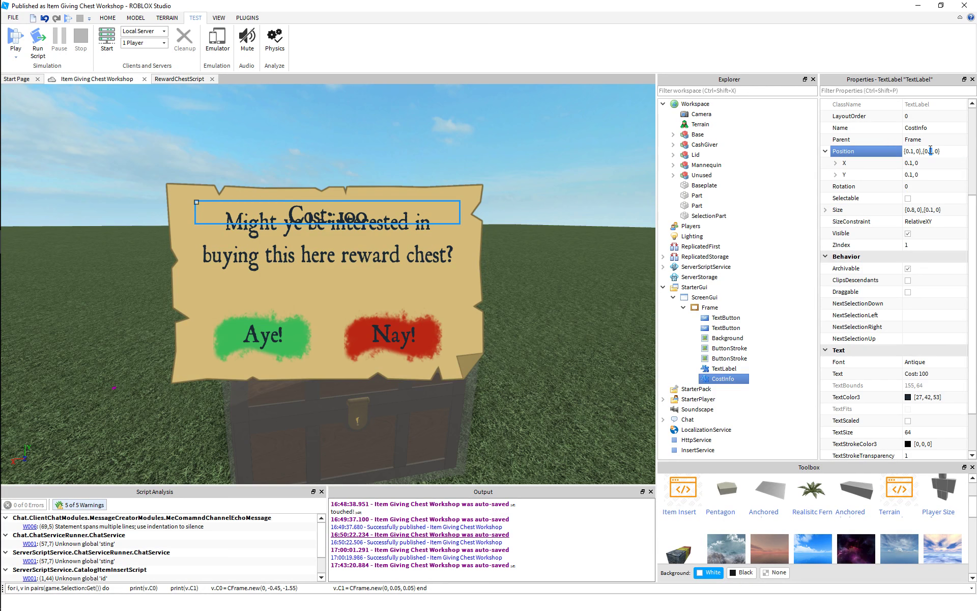
pyautogui.write('6')
pyautogui.press('Return')
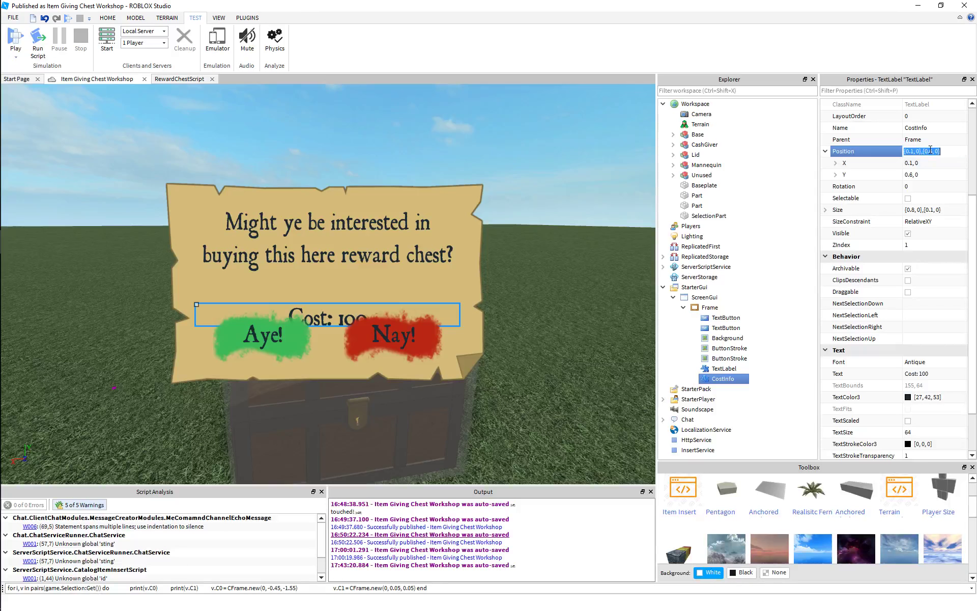
pyautogui.doubleClick(929, 149)
pyautogui.write('5')
pyautogui.press('Return')
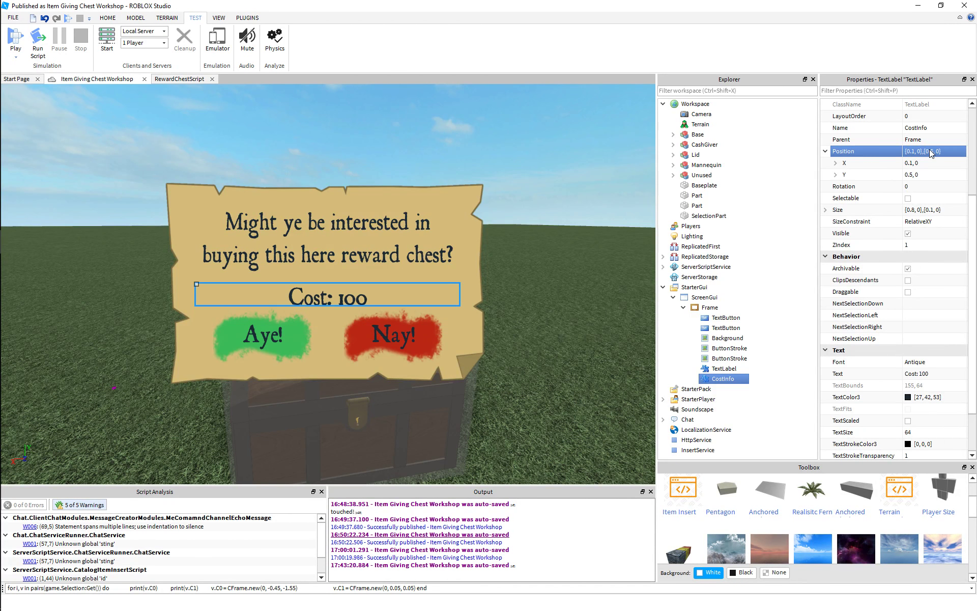
pyautogui.click(442, 137)
pyautogui.scroll(-5, 433, 154)
pyautogui.scroll(5, 433, 154)
# Step: Move CostInfo to Y 0.45 and set its height to 0.15 after trying 0.2
pyautogui.click(728, 370)
pyautogui.click(722, 379)
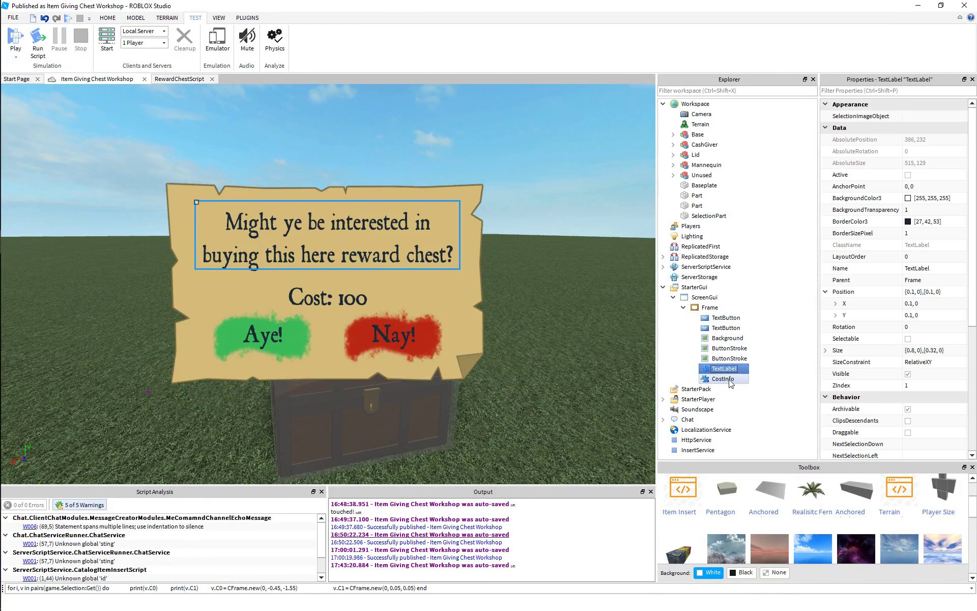
pyautogui.click(929, 292)
pyautogui.write('4')
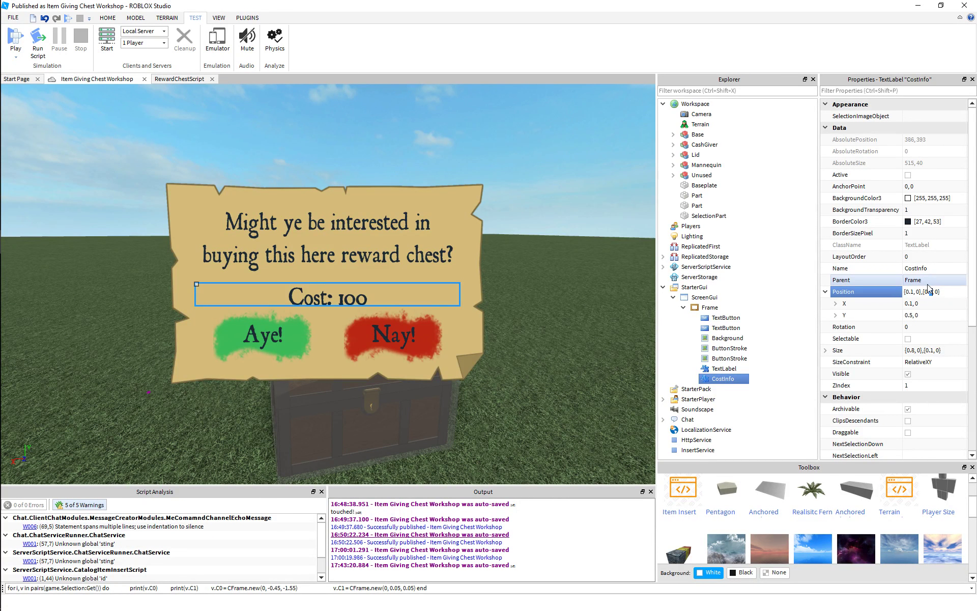
pyautogui.press('Return')
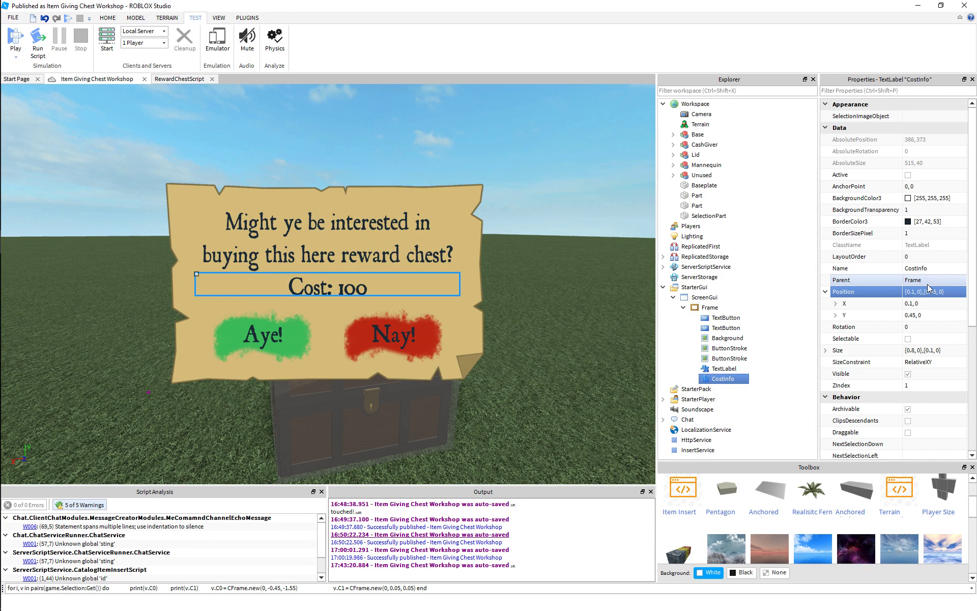
pyautogui.click(930, 350)
pyautogui.write('2')
pyautogui.press('Return')
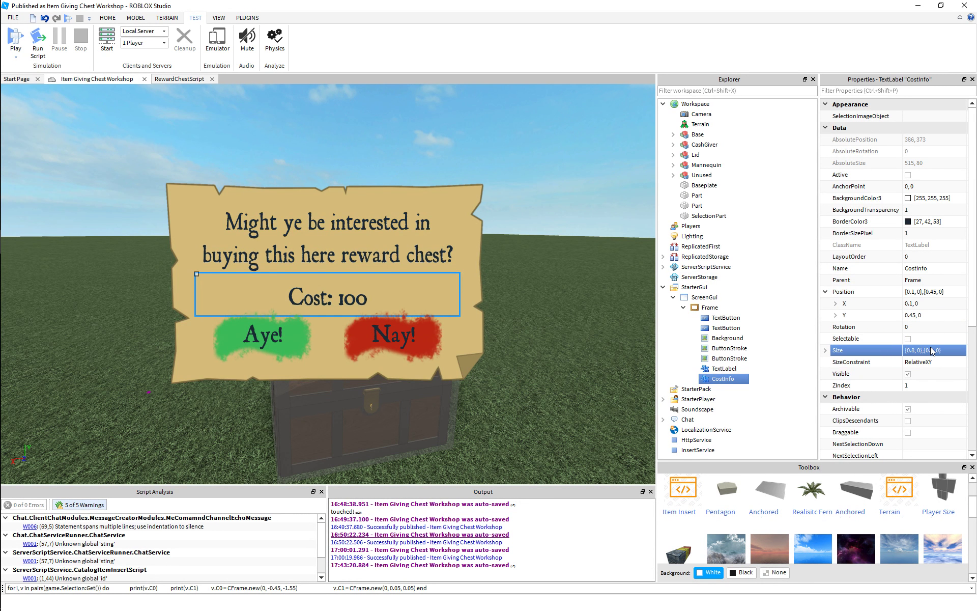
pyautogui.doubleClick(930, 350)
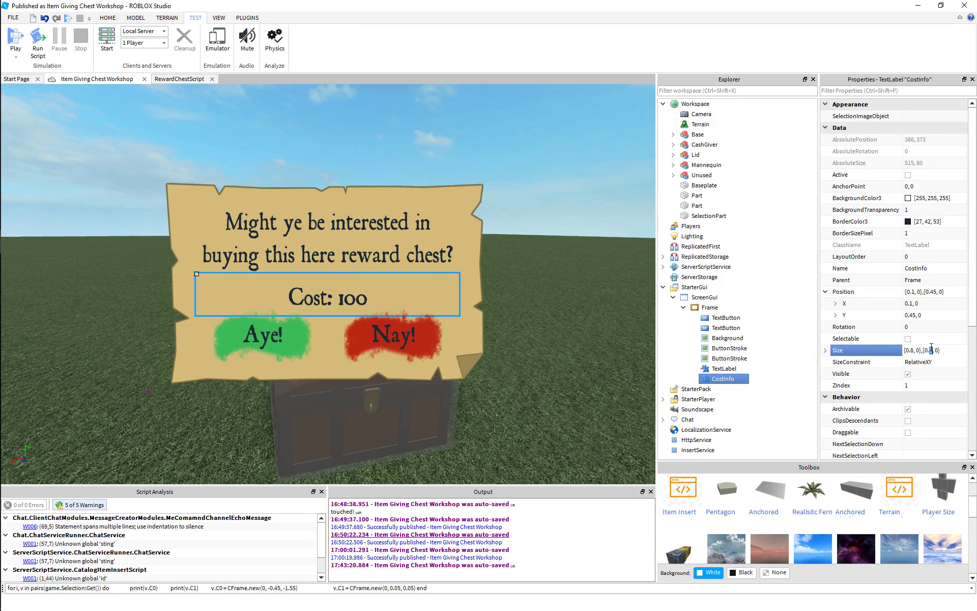
pyautogui.write('15')
pyautogui.press('Return')
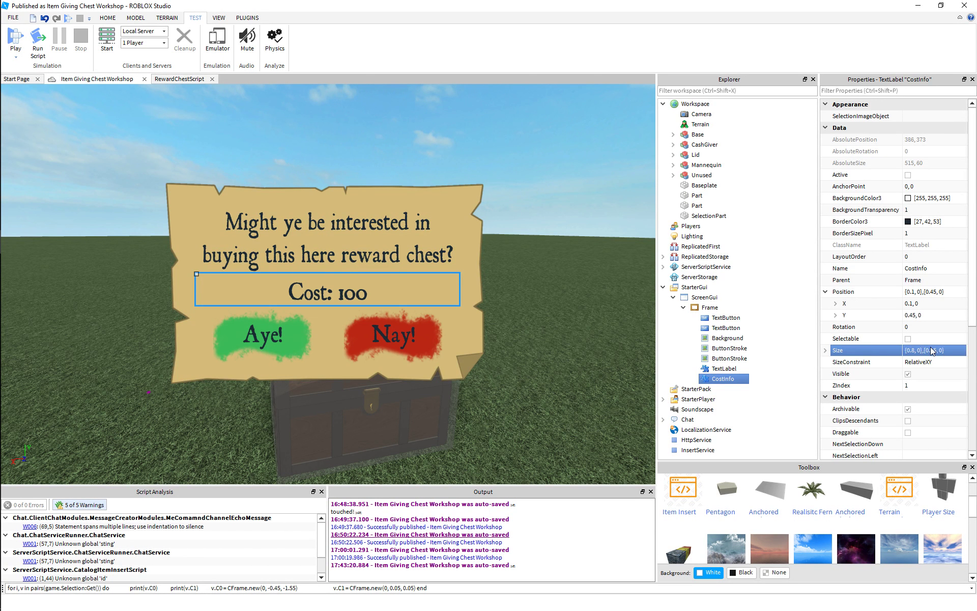
pyautogui.scroll(-4, 903, 361)
# Step: Try a brighter yellow-brown for the cost label's text colour, then discard it
pyautogui.click(908, 397)
pyautogui.moveTo(562, 207); pyautogui.dragTo(684, 332)
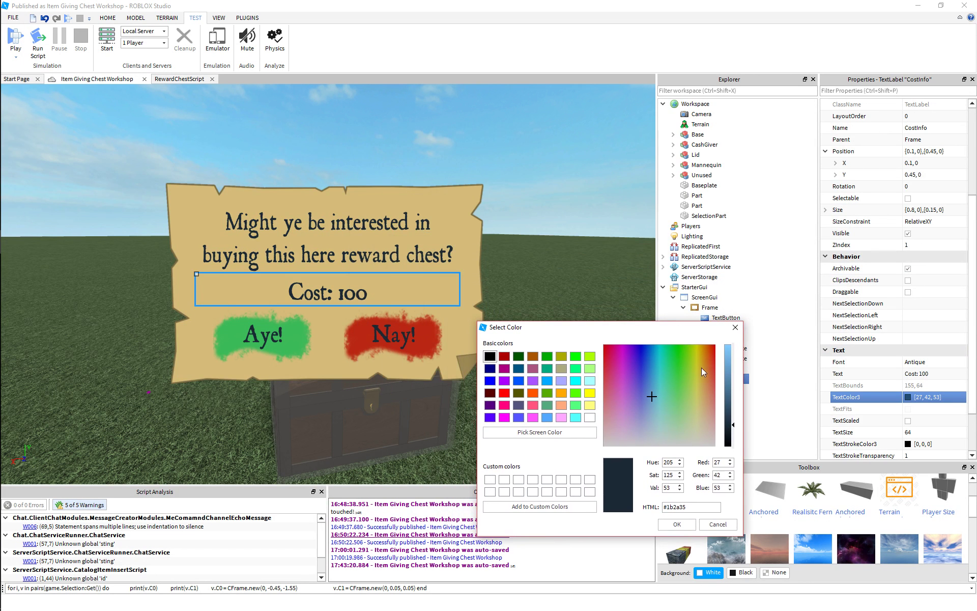
pyautogui.moveTo(697, 368); pyautogui.dragTo(700, 355)
pyautogui.moveTo(735, 424); pyautogui.dragTo(733, 413)
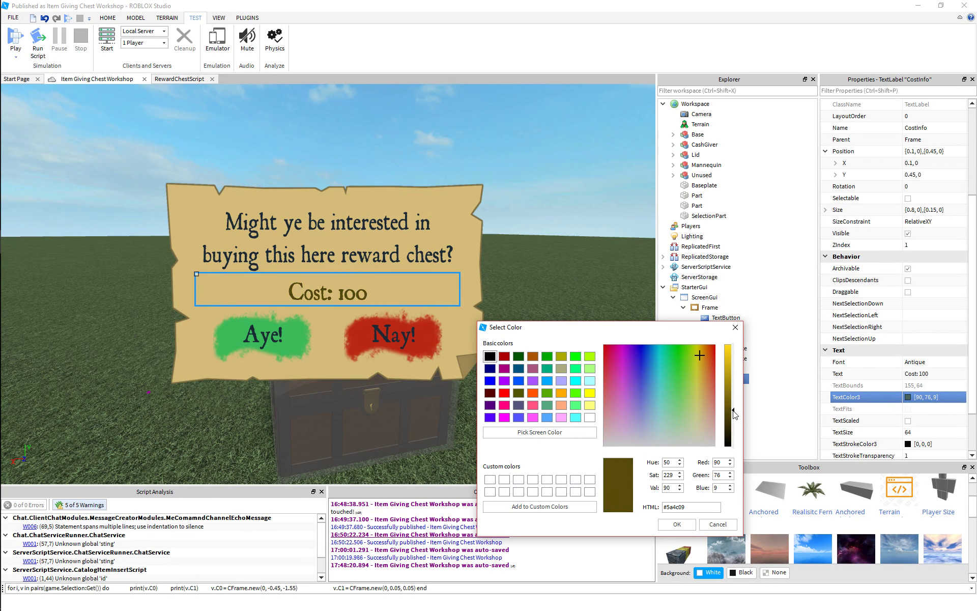
pyautogui.moveTo(700, 354); pyautogui.dragTo(698, 349)
pyautogui.moveTo(734, 415)
pyautogui.mouseDown()
pyautogui.moveTo(726, 358)
pyautogui.moveTo(732, 416)
pyautogui.moveTo(733, 408)
pyautogui.mouseUp()
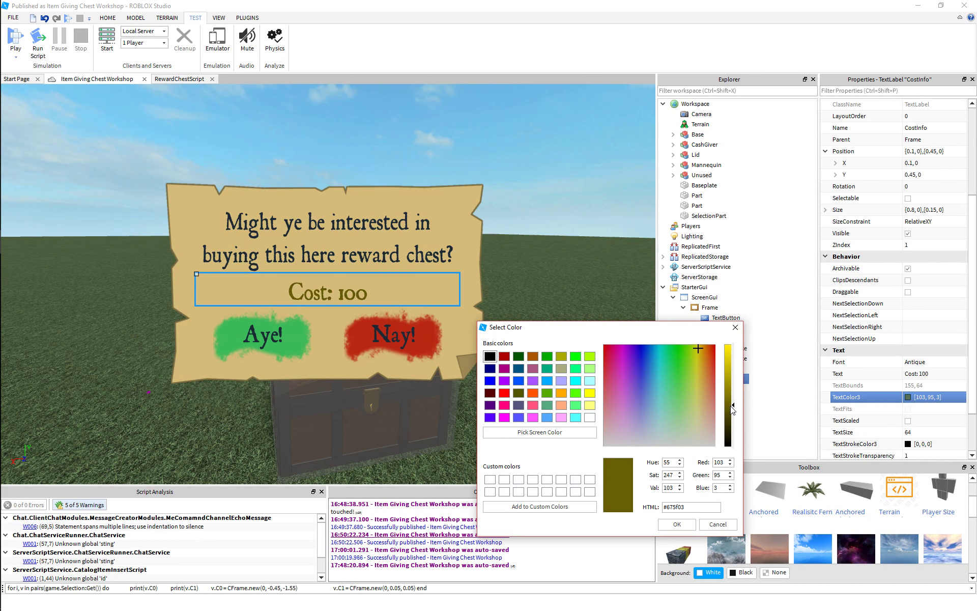
pyautogui.click(718, 524)
pyautogui.click(546, 303)
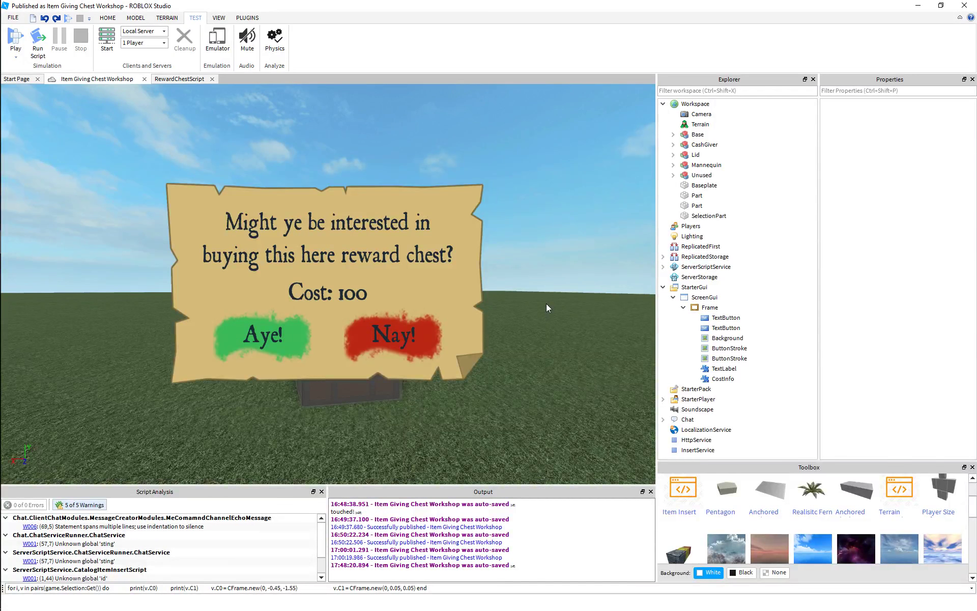
# Step: Set the CostInfo label's TextColor3 to a dark olive brown
pyautogui.click(725, 380)
pyautogui.scroll(-10, 895, 279)
pyautogui.click(907, 338)
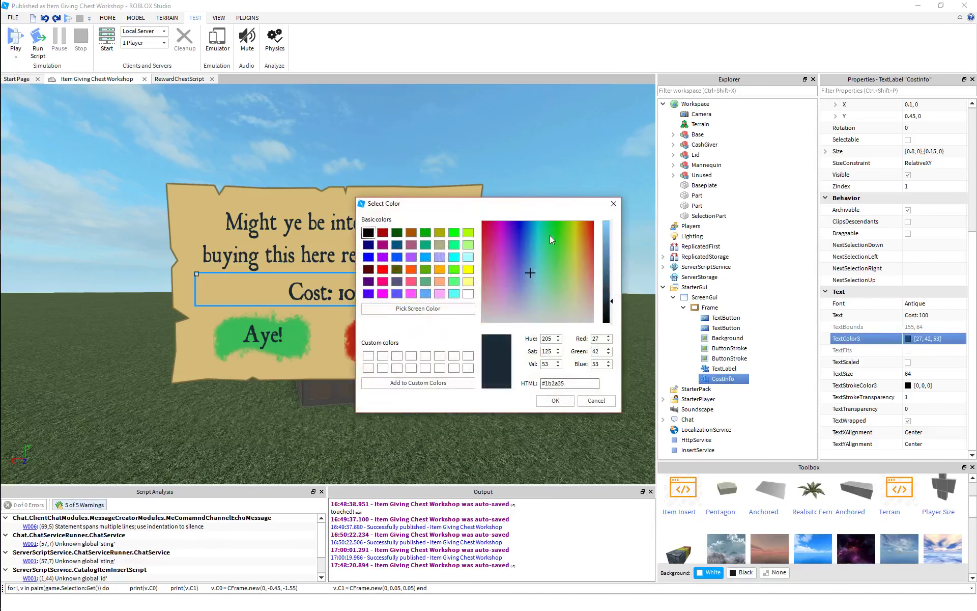
pyautogui.moveTo(503, 206); pyautogui.dragTo(669, 268)
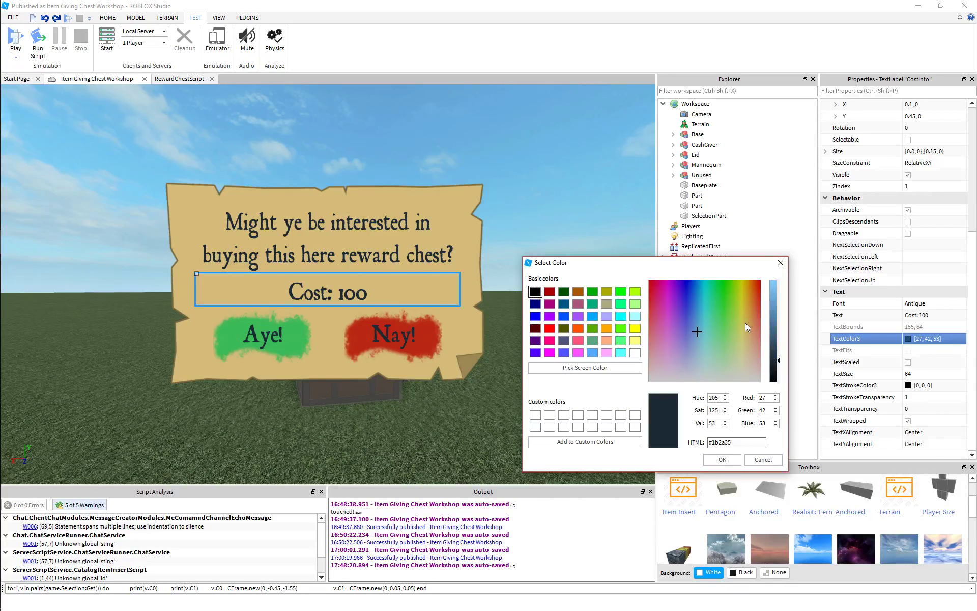
pyautogui.moveTo(745, 323); pyautogui.dragTo(742, 297)
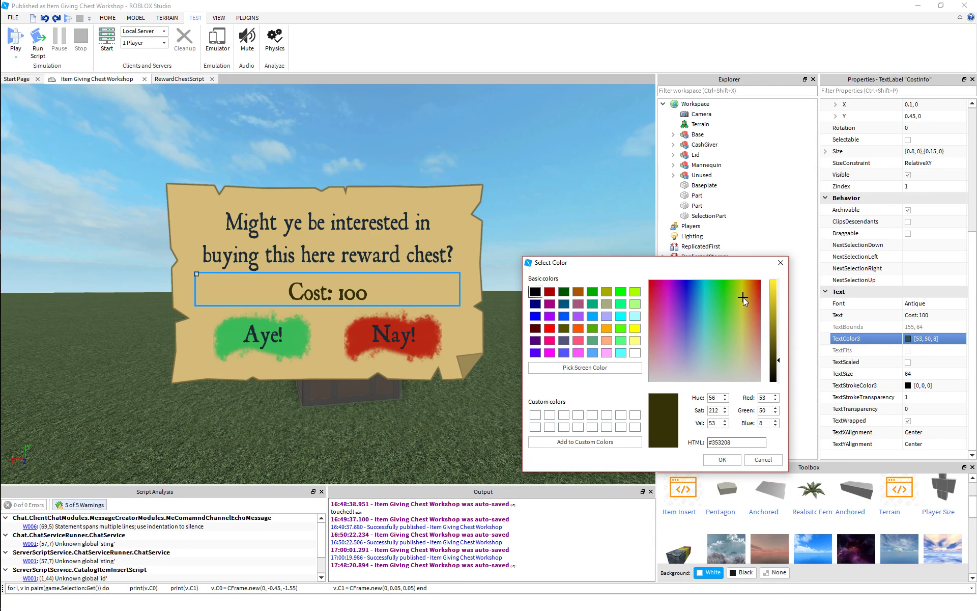
pyautogui.click(778, 353)
pyautogui.moveTo(778, 356); pyautogui.dragTo(778, 354)
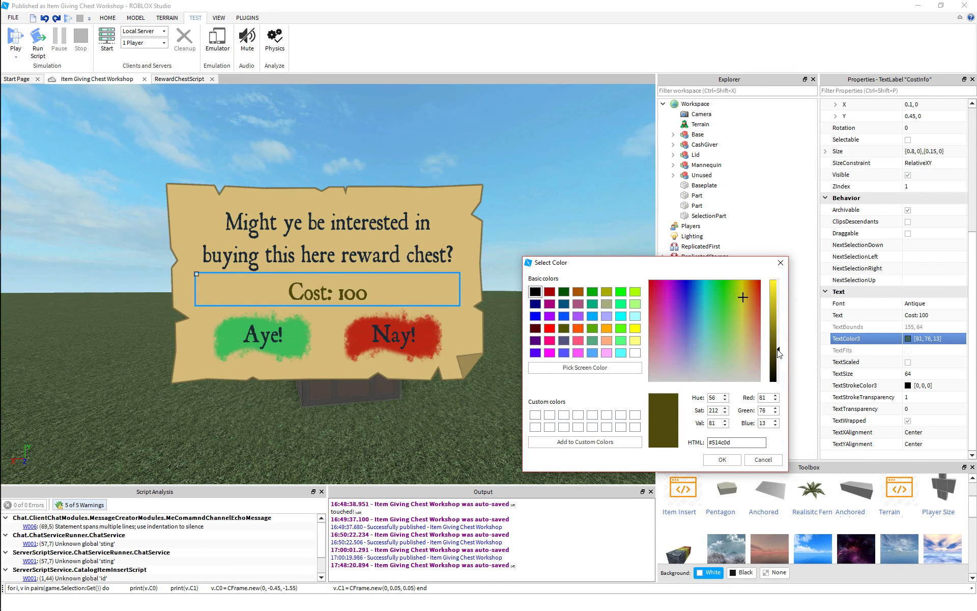
pyautogui.click(722, 460)
# Step: Set the CostInfo label's TextSize to 80
pyautogui.click(919, 374)
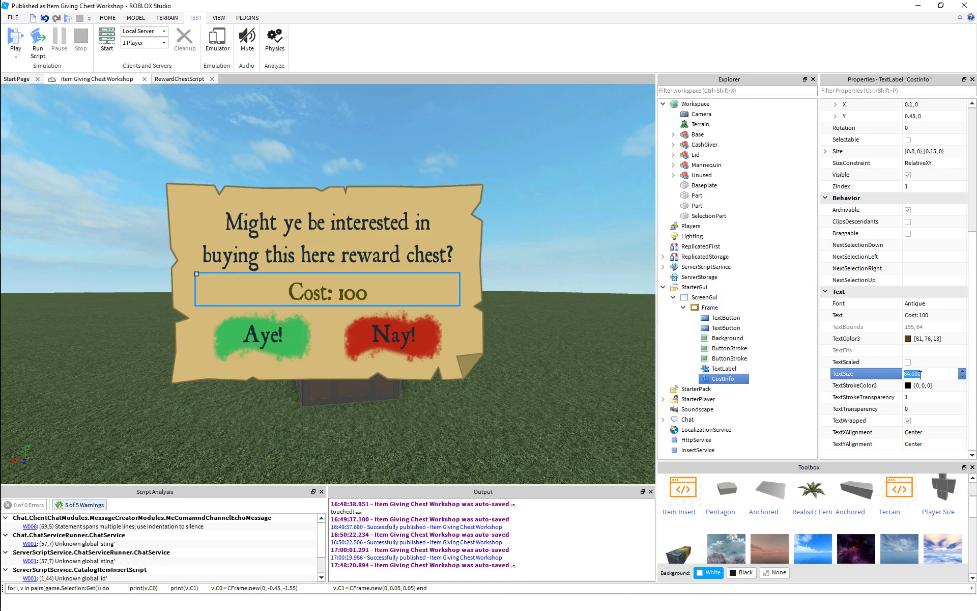
pyautogui.write('80')
pyautogui.press('Return')
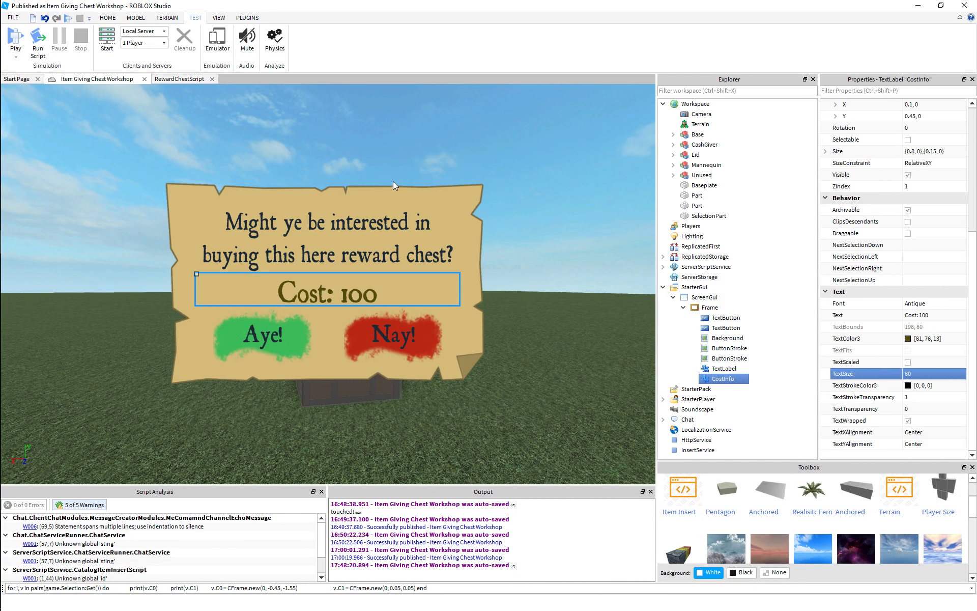
pyautogui.click(413, 134)
# Step: Fly the camera around the chest to check the sign above it
pyautogui.press('a')
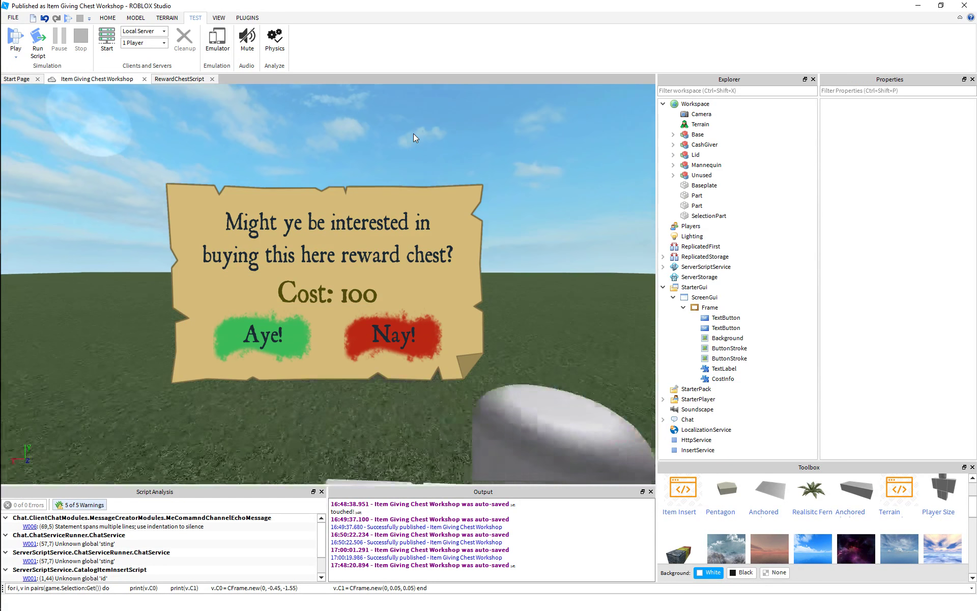
pyautogui.press('d')
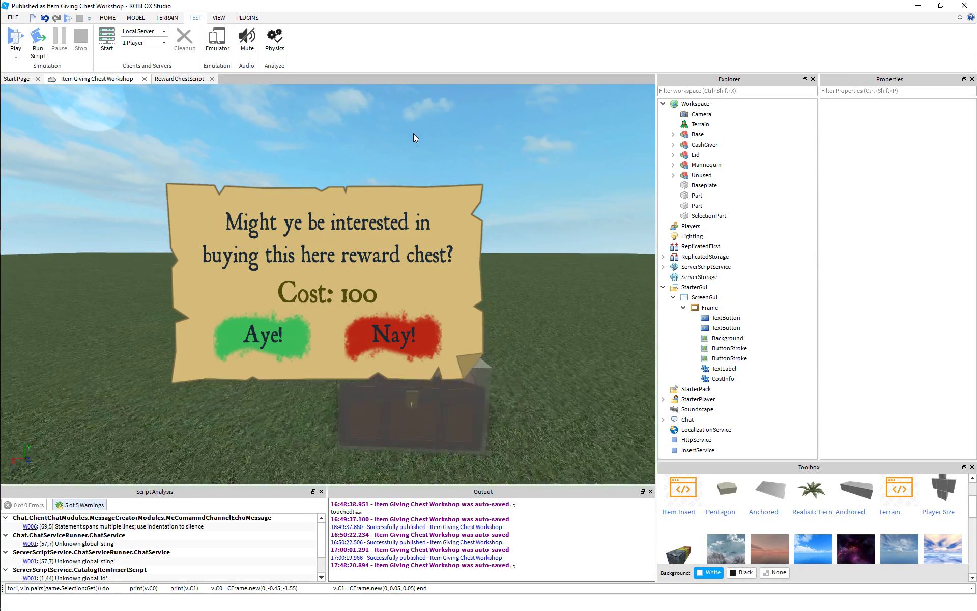
pyautogui.hotkey('ctrl', 'z')
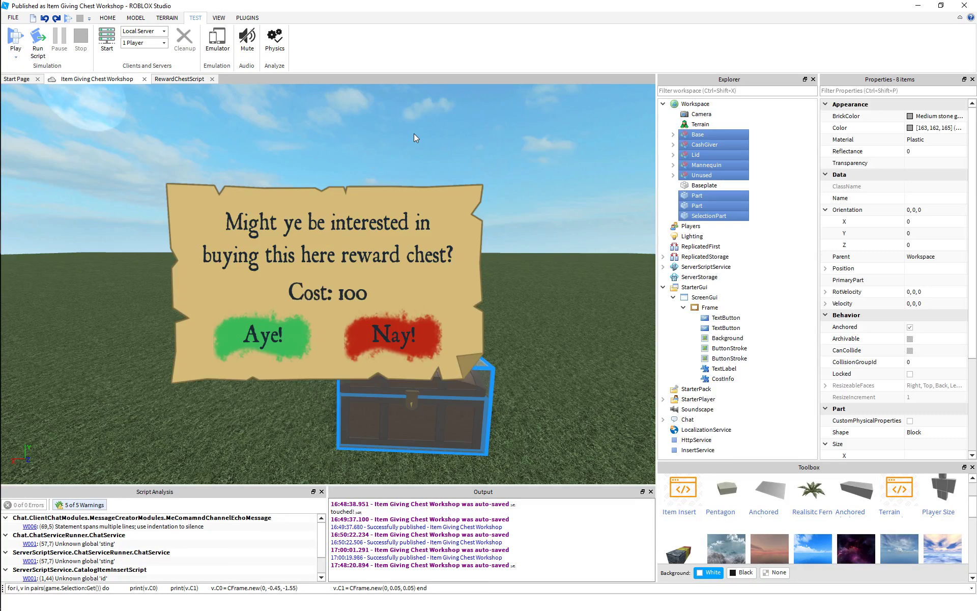
pyautogui.click(469, 134)
pyautogui.press('d')
pyautogui.press('q')
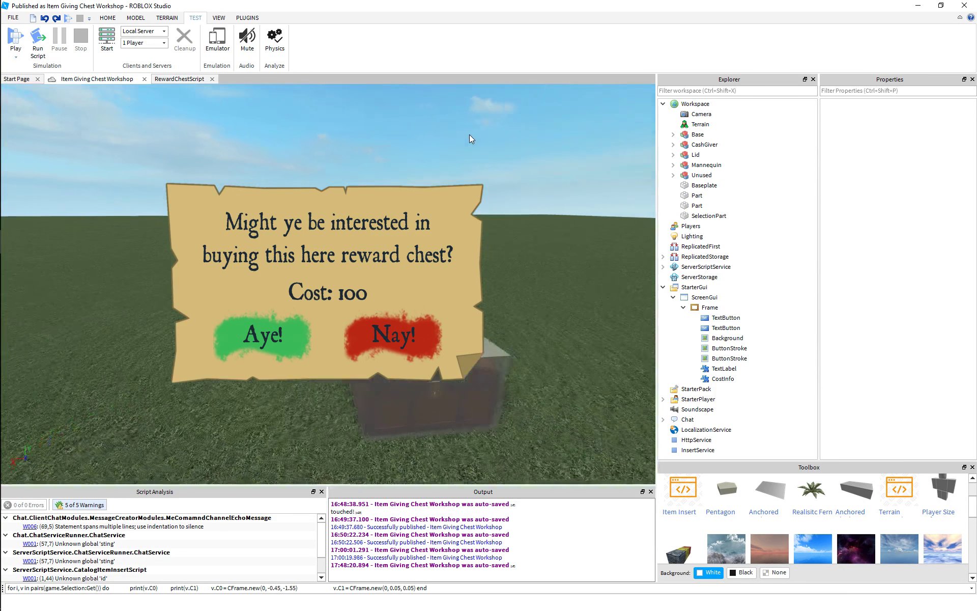
pyautogui.press('d')
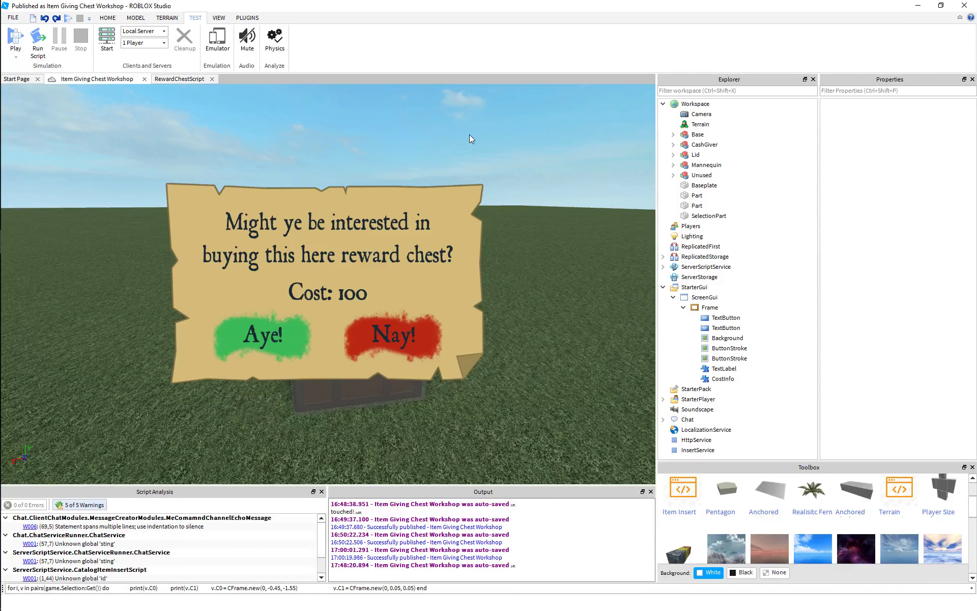
pyautogui.press('a')
pyautogui.press('e')
pyautogui.press('d')
pyautogui.press('q')
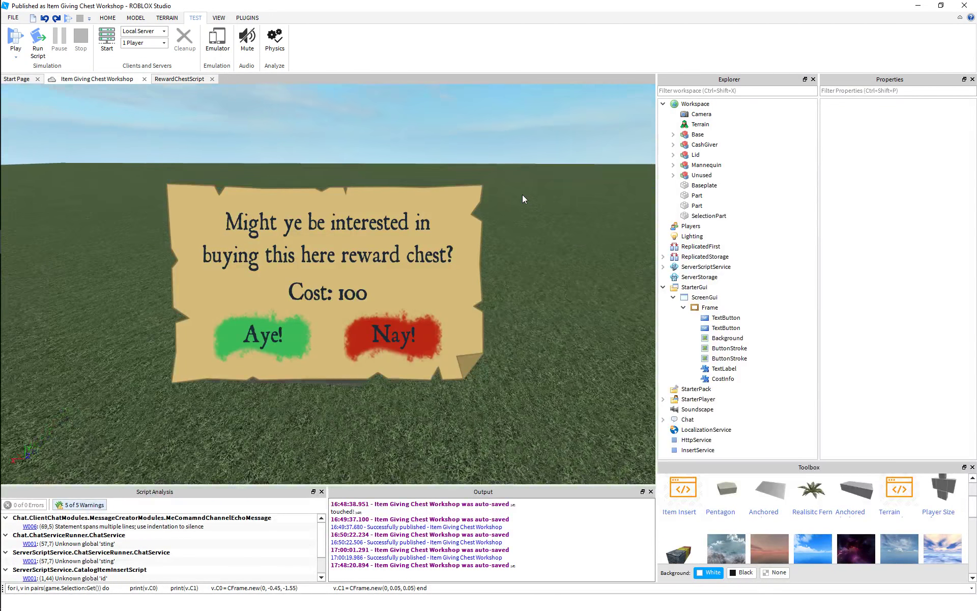
pyautogui.press('s')
pyautogui.moveTo(536, 171); pyautogui.dragTo(537, 171, button='right')
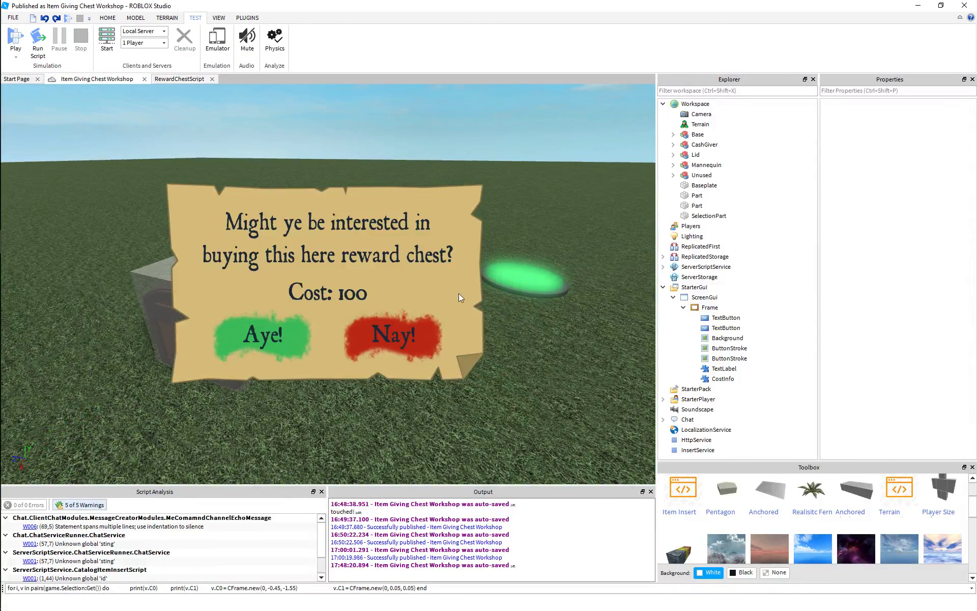
pyautogui.moveTo(493, 304); pyautogui.dragTo(492, 303, button='right')
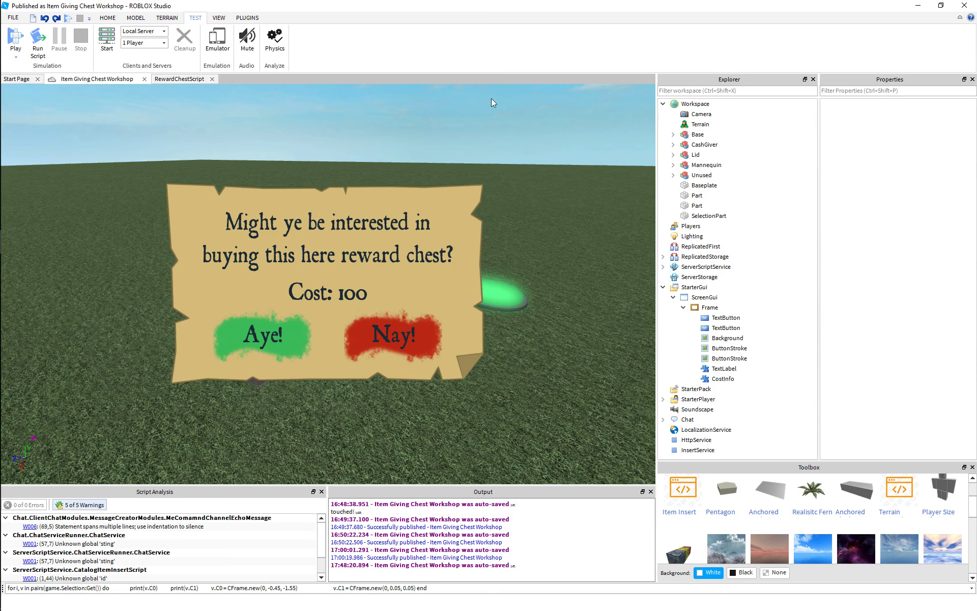
pyautogui.moveTo(497, 163); pyautogui.dragTo(464, 153, button='right')
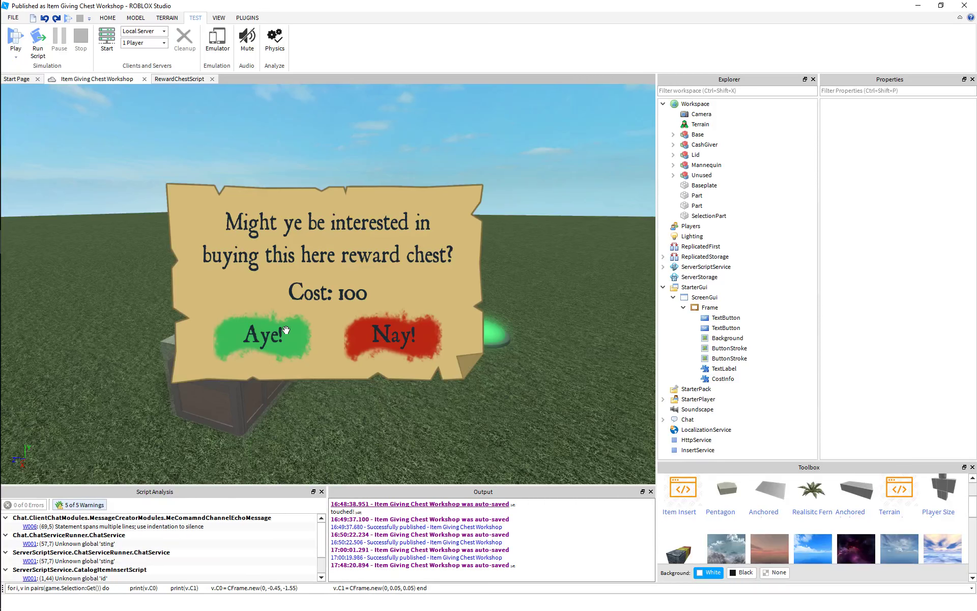
pyautogui.moveTo(478, 414); pyautogui.dragTo(478, 414, button='right')
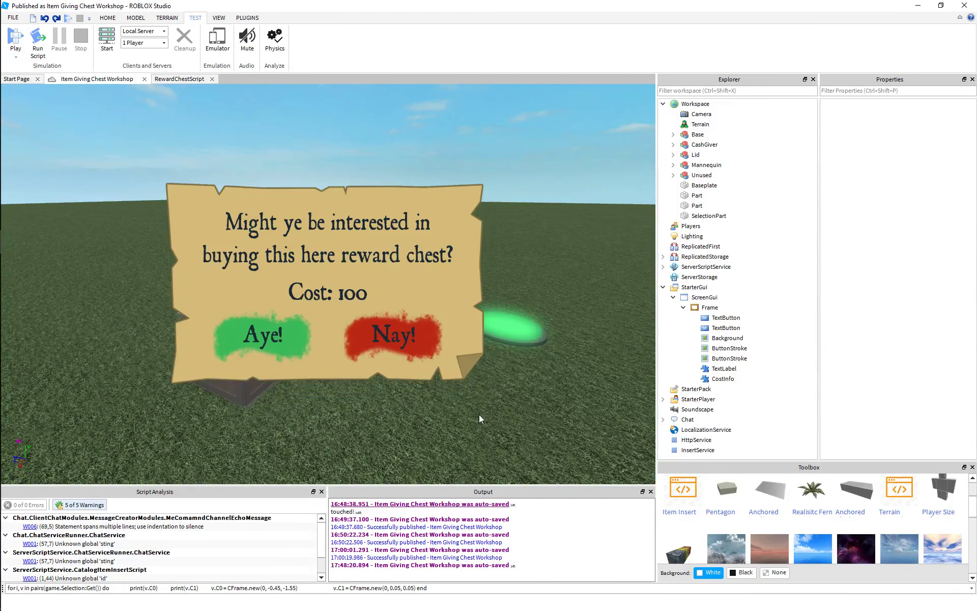